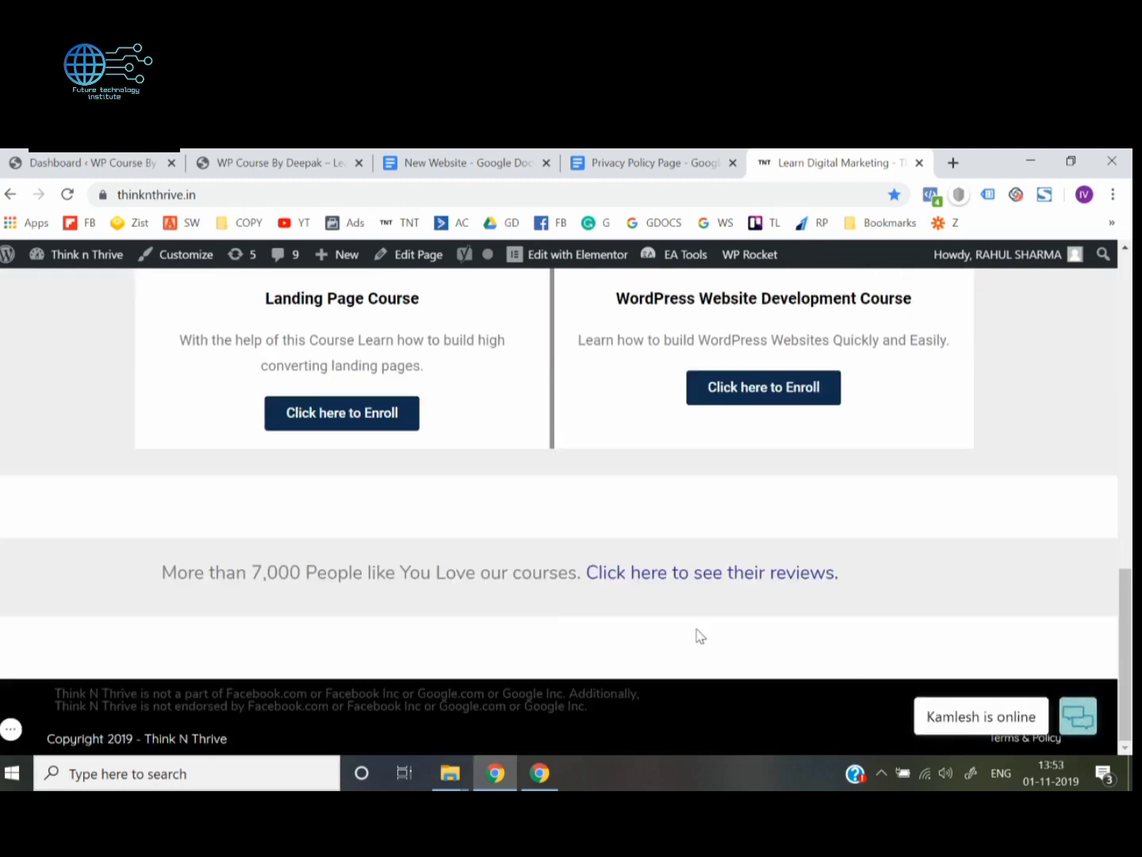
# Switch to the WP Course site, check its footer credit, and open the Footer Bottom settings in the theme Customizer
pyautogui.scroll(15, 696, 635)
pyautogui.click(321, 161)
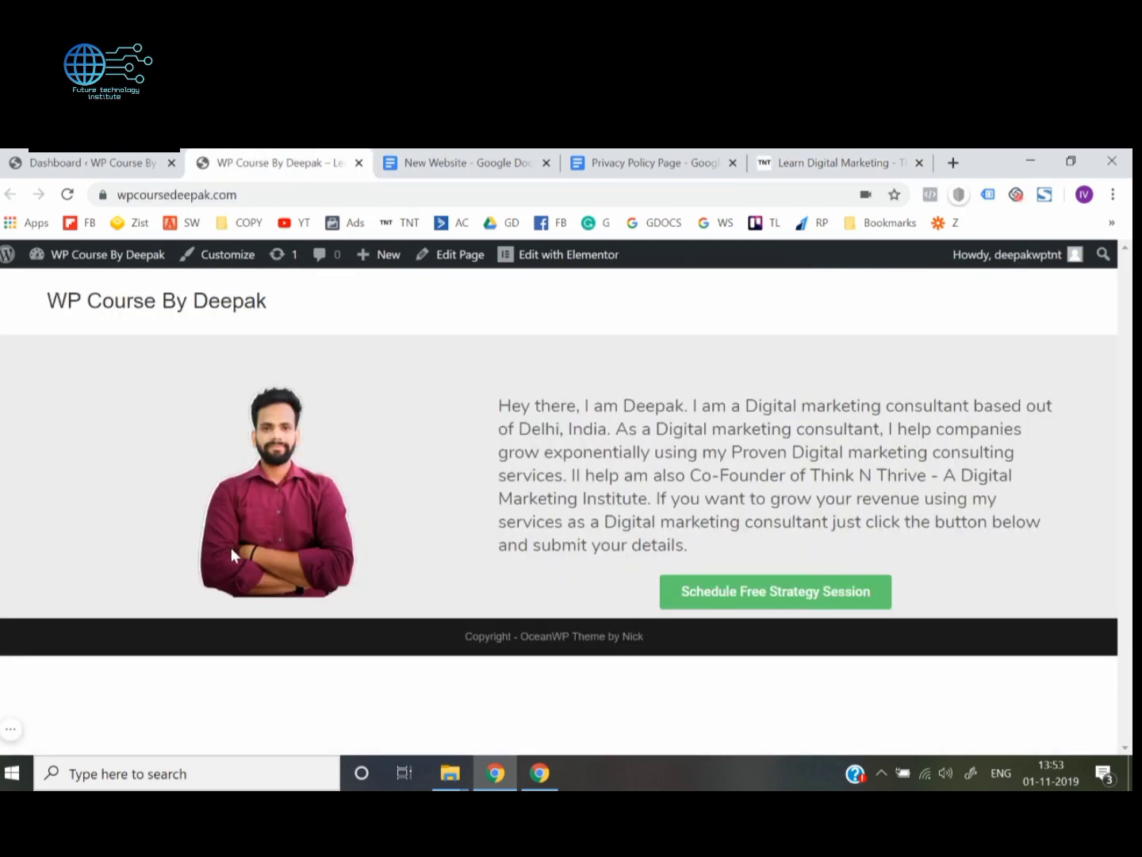
pyautogui.moveTo(468, 639); pyautogui.dragTo(669, 654)
pyautogui.click(476, 639)
pyautogui.click(673, 659)
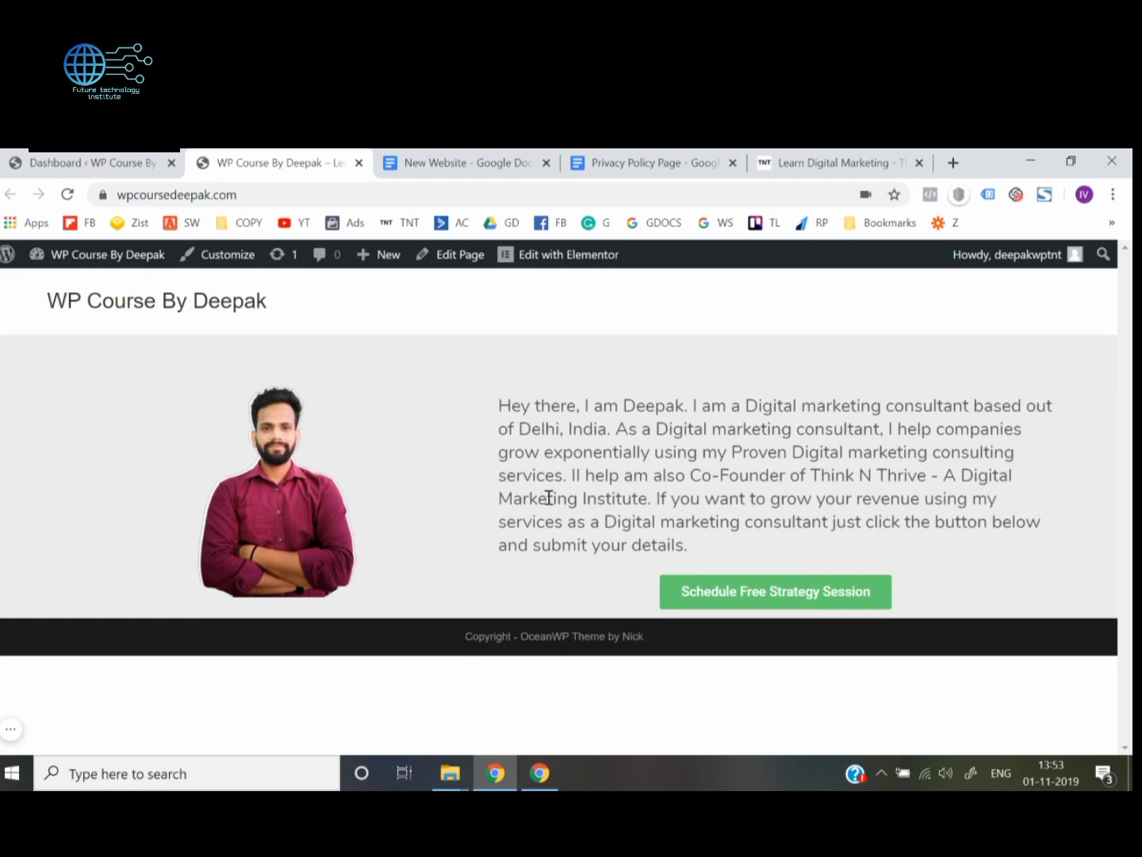
pyautogui.click(242, 268)
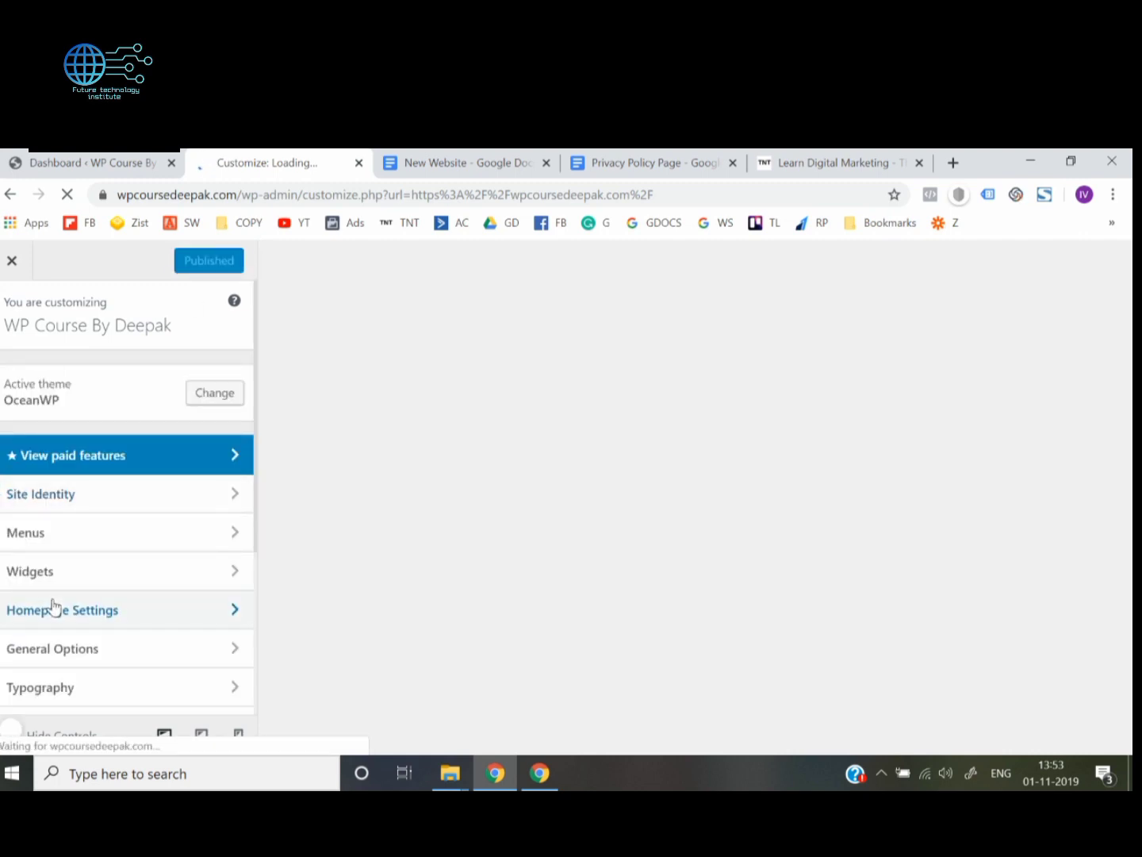
pyautogui.scroll(-3, 51, 606)
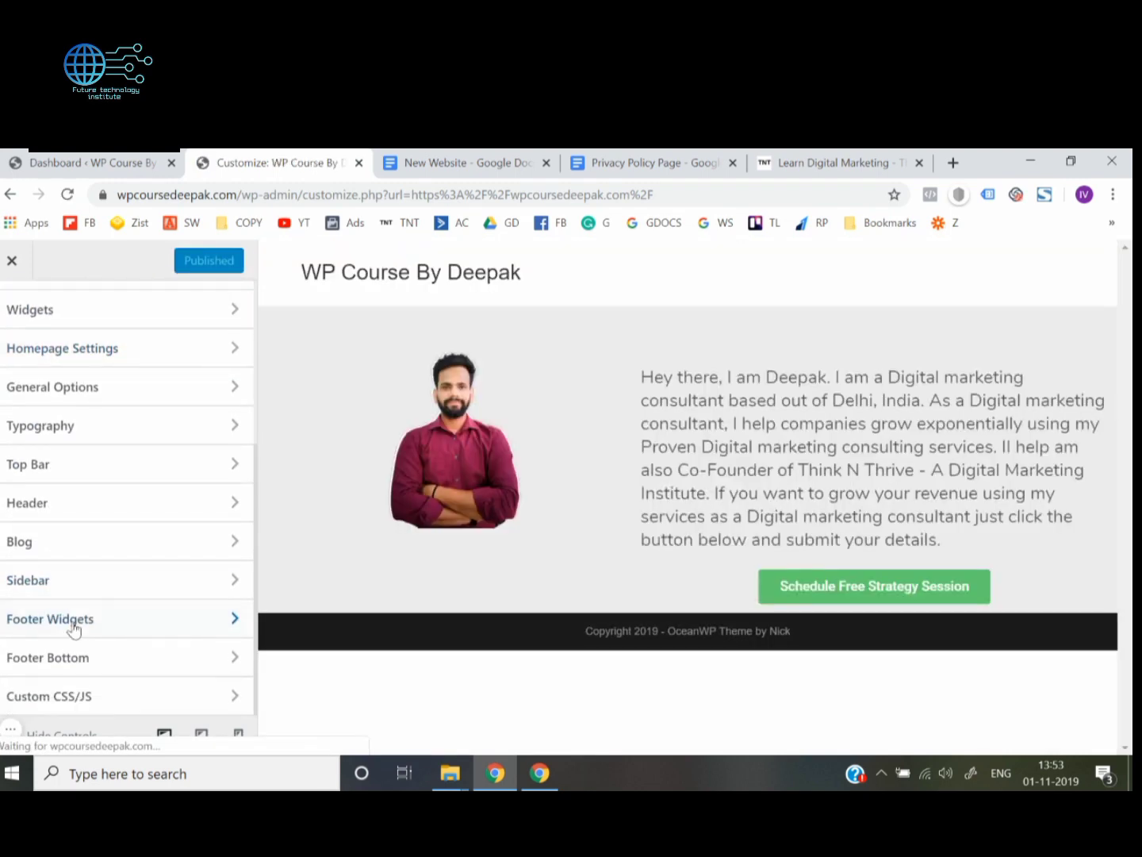
pyautogui.click(92, 663)
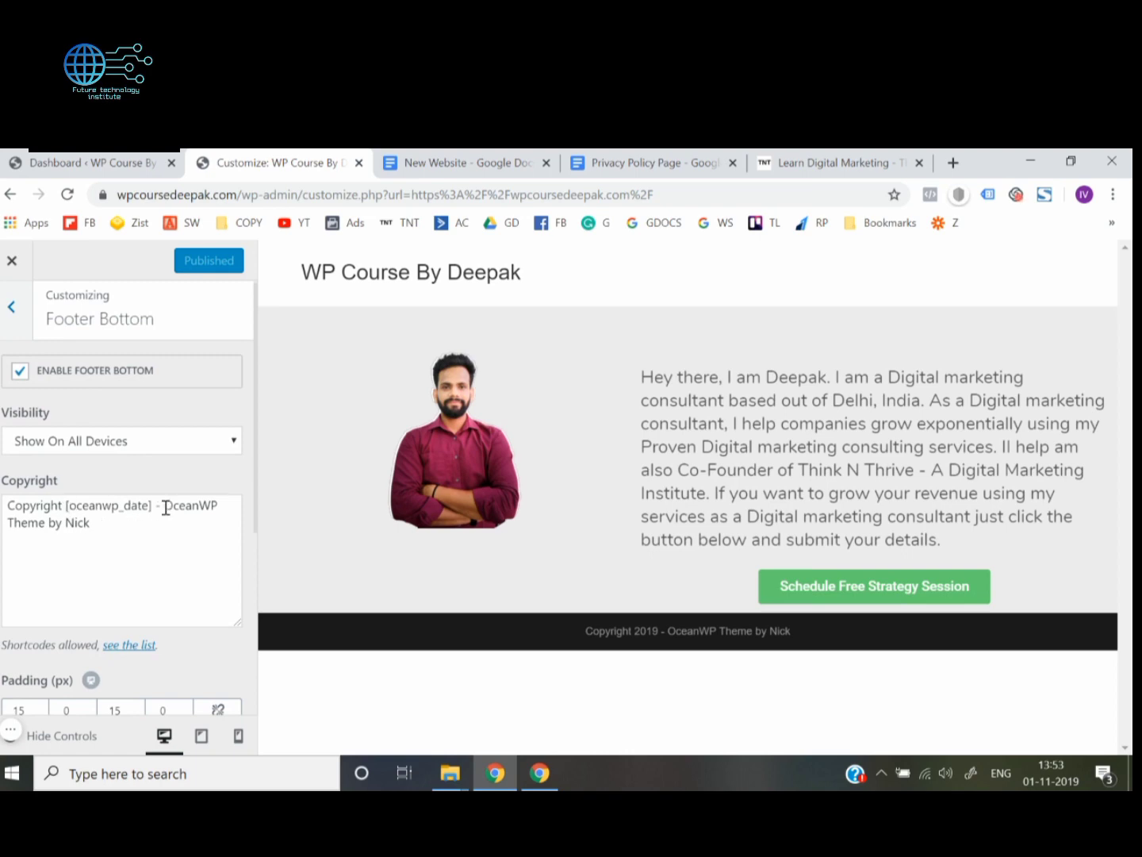
# Replace "OceanWP Theme by Nick" in the footer copyright text with the site title, then publish and exit the Customizer
pyautogui.moveTo(166, 508); pyautogui.dragTo(182, 532)
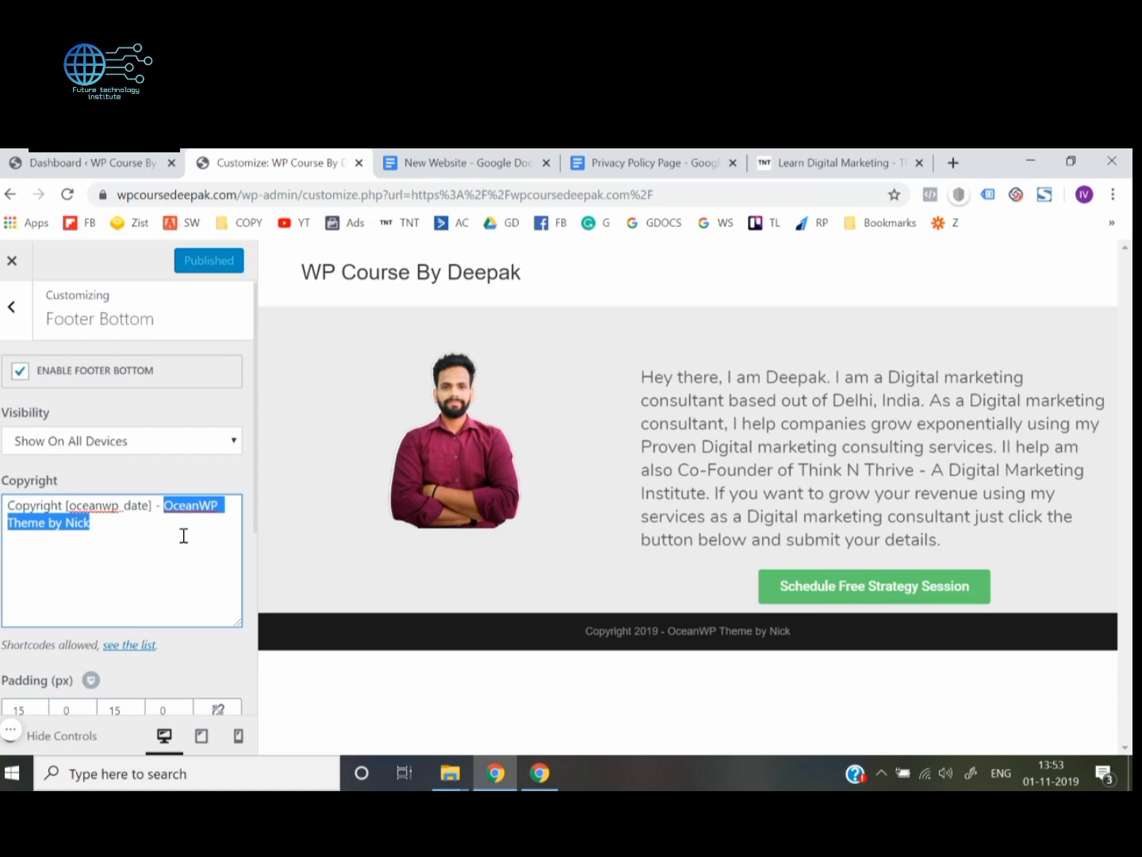
pyautogui.write('WP')
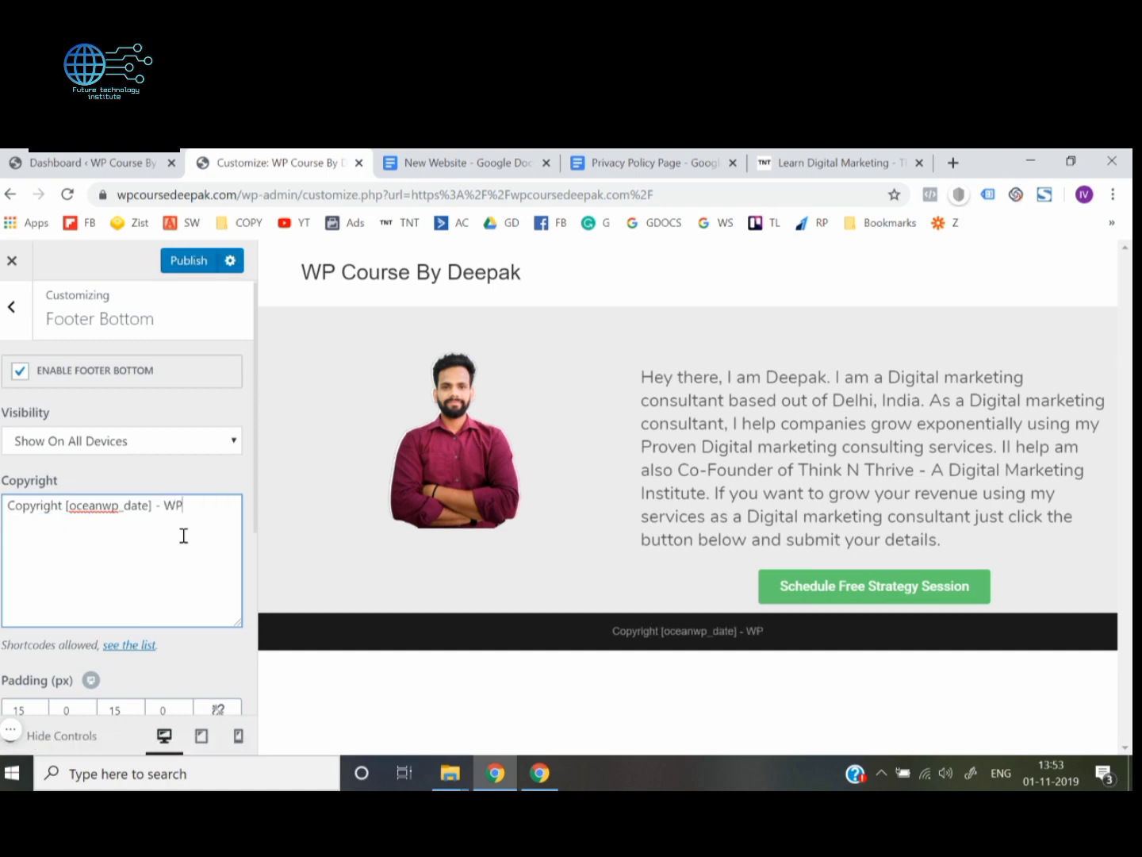
pyautogui.write(' Course ')
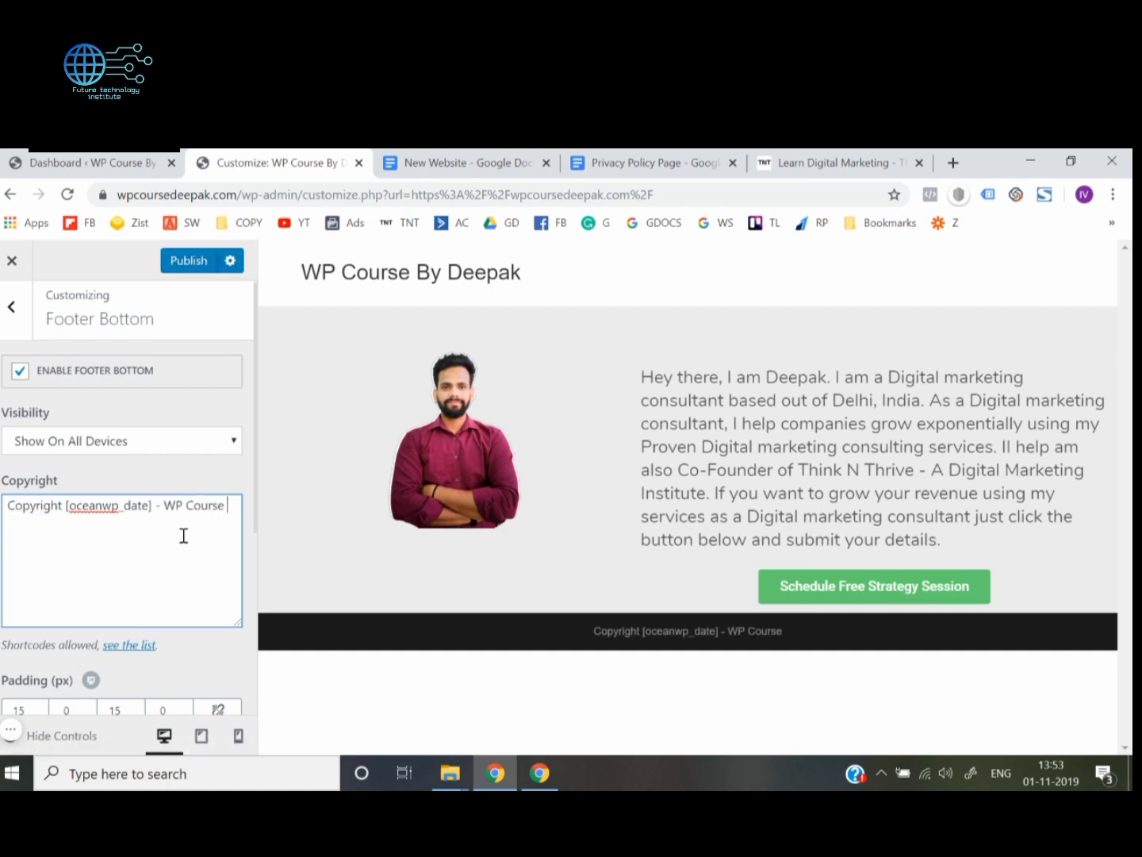
pyautogui.write('By Deepak')
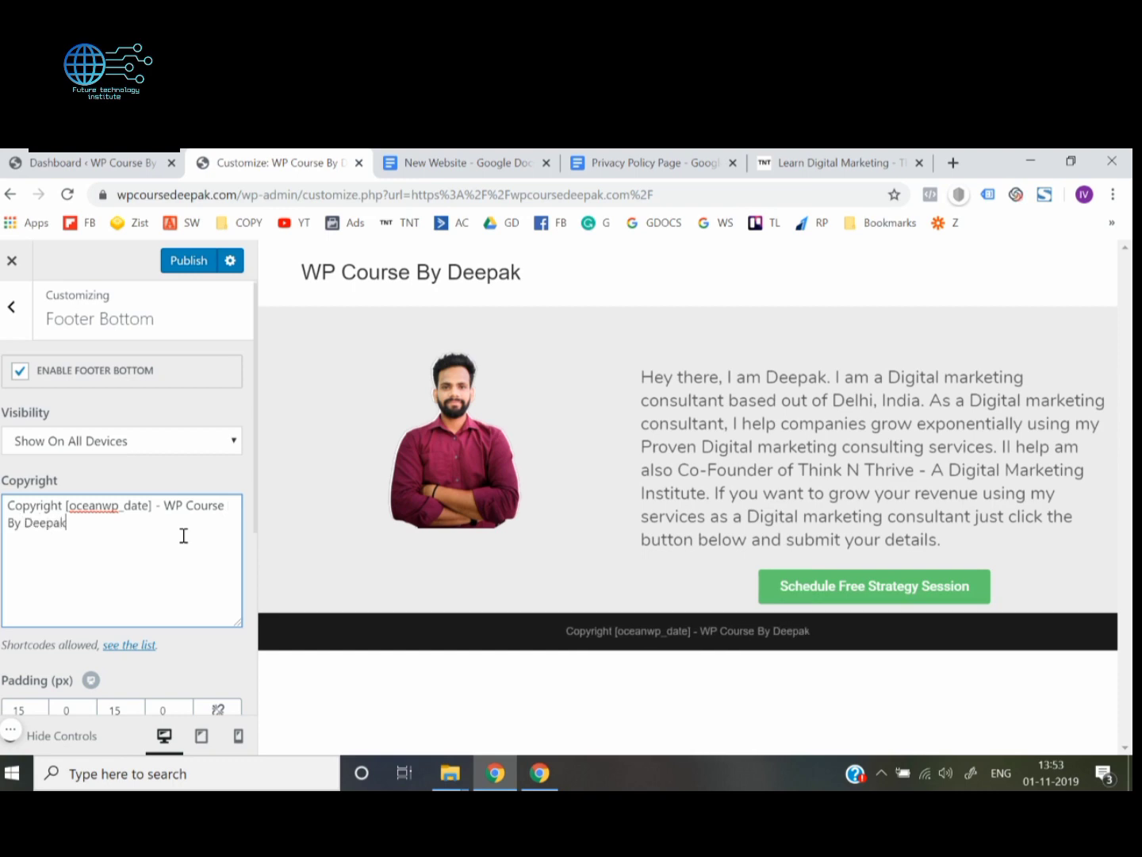
pyautogui.click(1, 553)
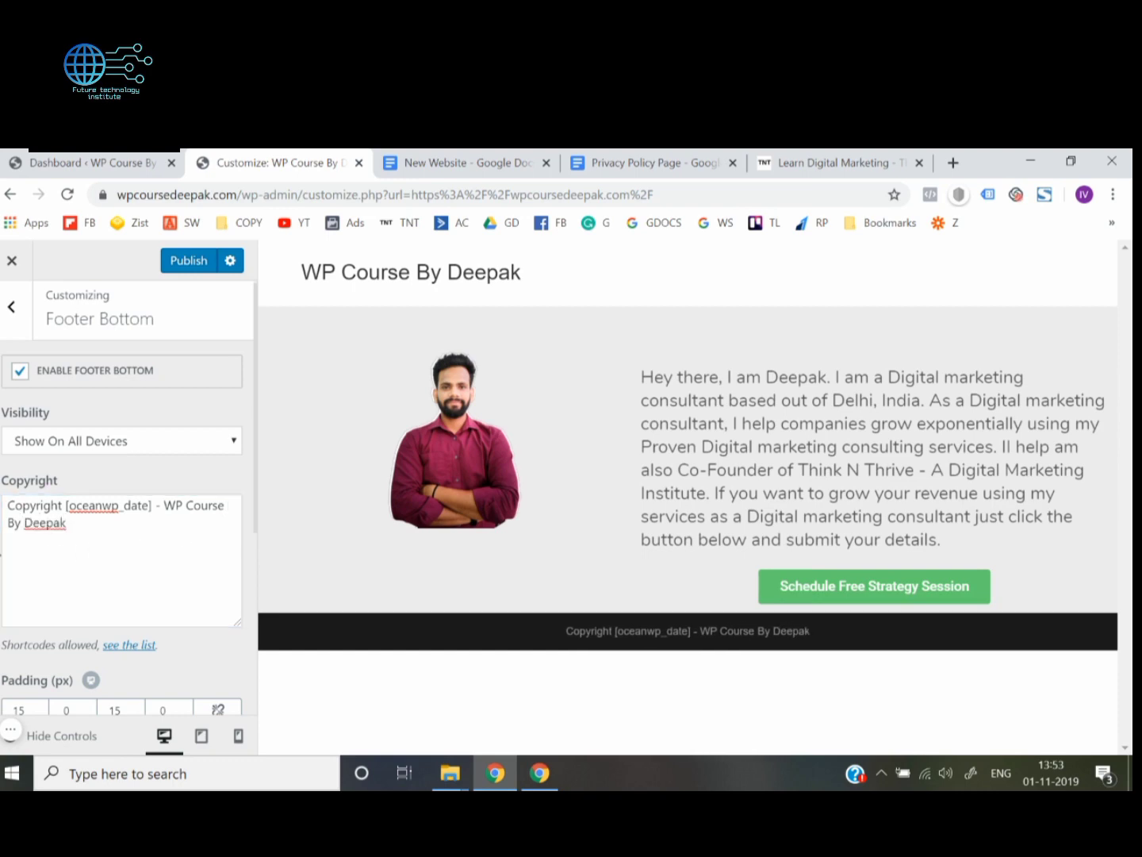
pyautogui.click(185, 264)
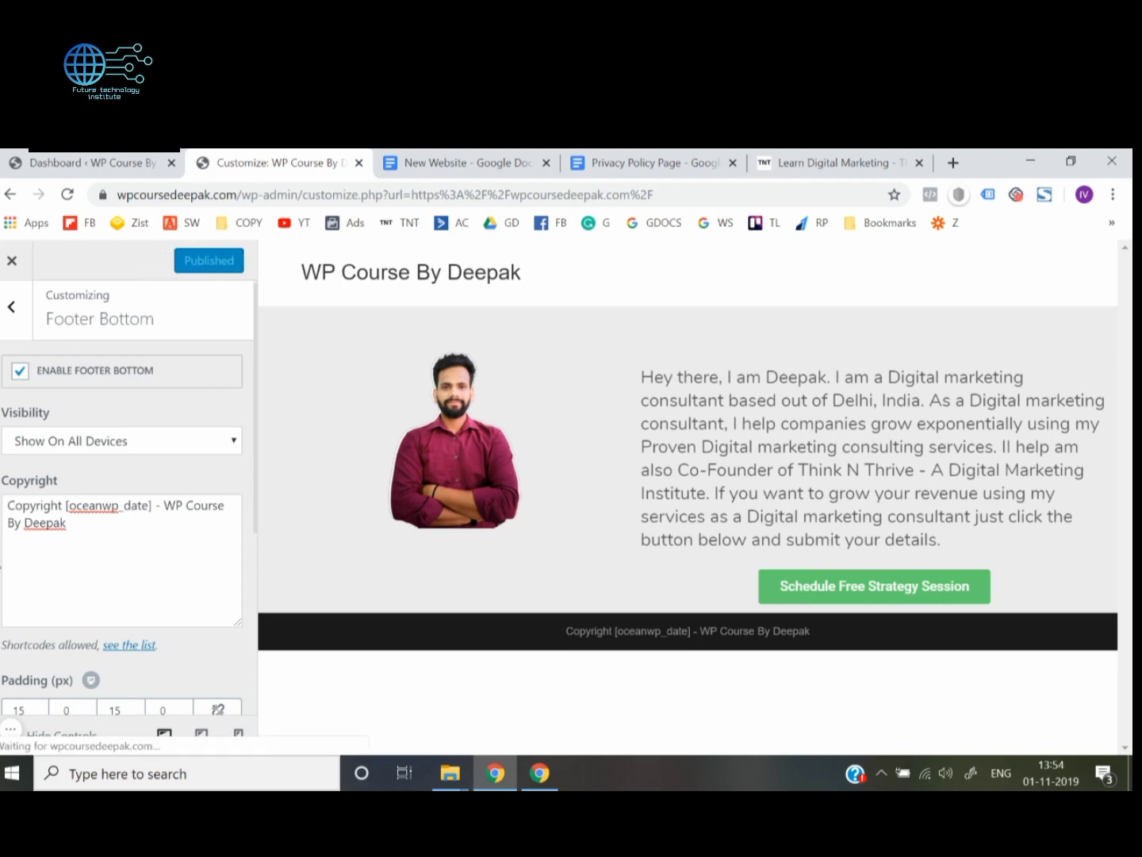
pyautogui.click(10, 268)
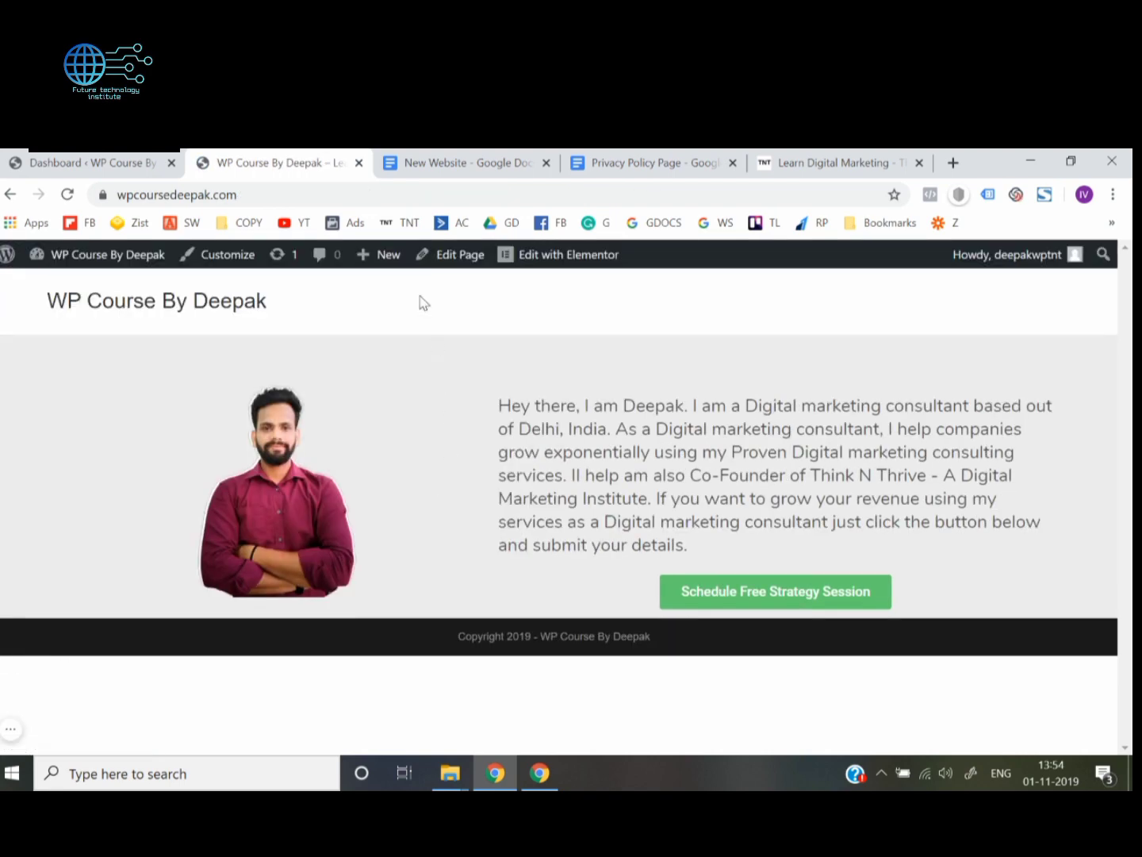
# Reload the site's homepage and check the footer copyright line and the site title in the header
pyautogui.click(391, 196)
pyautogui.press('Return')
pyautogui.moveTo(459, 636)
pyautogui.mouseDown()
pyautogui.moveTo(532, 660)
pyautogui.moveTo(666, 646)
pyautogui.moveTo(448, 650)
pyautogui.mouseUp()
pyautogui.click(684, 651)
pyautogui.click(450, 650)
pyautogui.moveTo(294, 323)
pyautogui.mouseDown()
pyautogui.moveTo(39, 307)
pyautogui.moveTo(282, 314)
pyautogui.mouseUp()
pyautogui.click(35, 317)
pyautogui.click(294, 314)
# Open the Canva website in a new browser tab
pyautogui.click(954, 164)
pyautogui.write('canva.com')
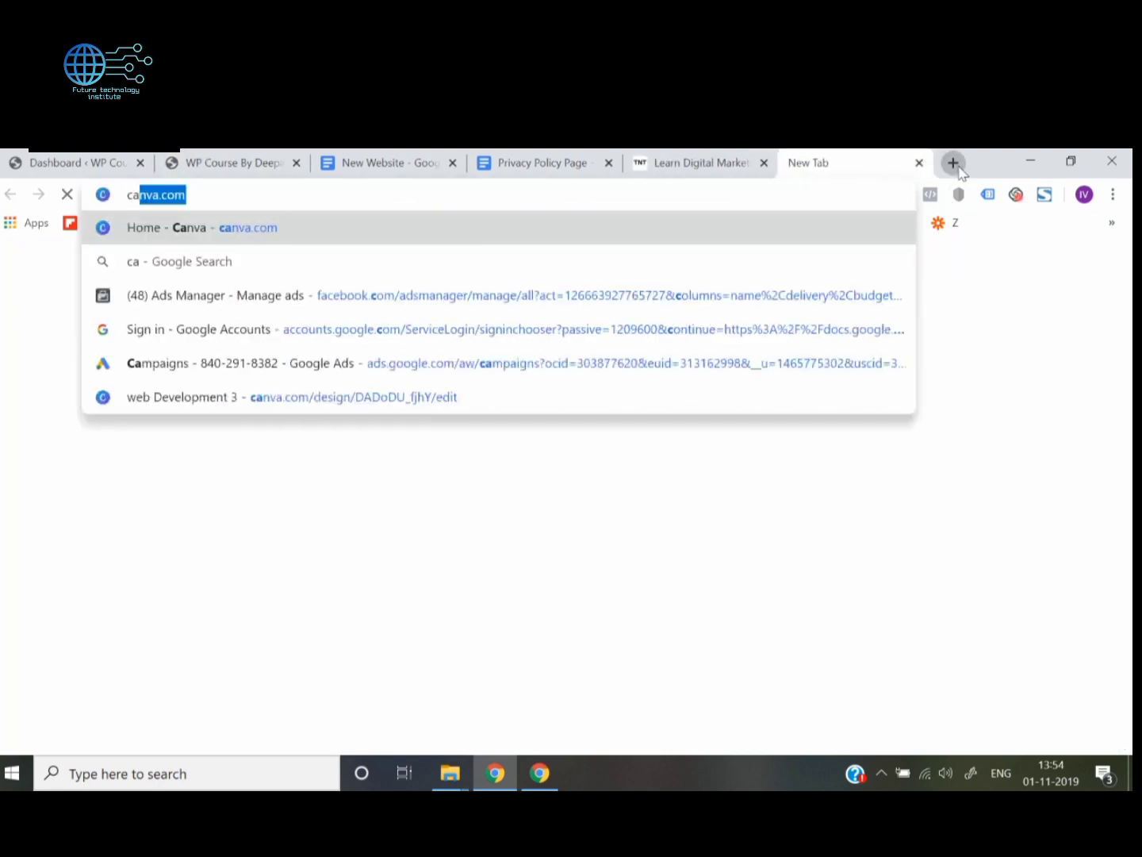
pyautogui.press('Return')
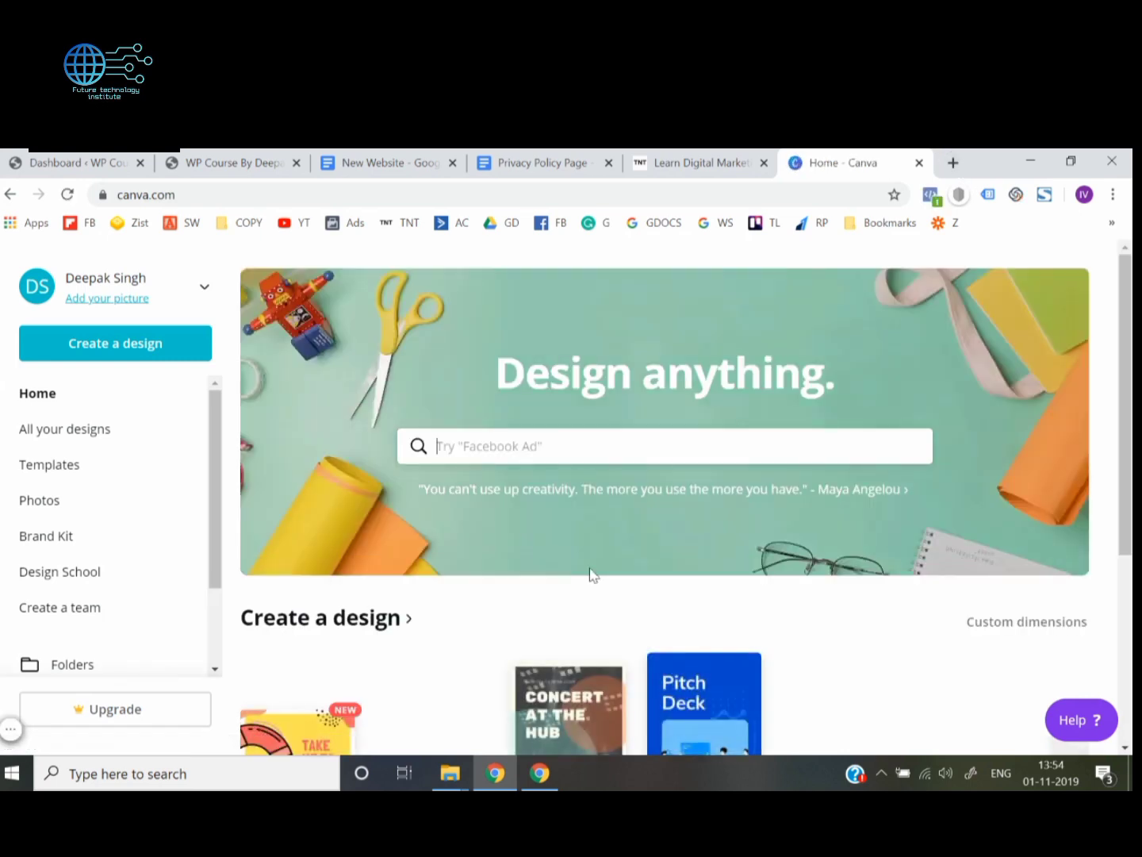
# Create a blank 100 × 100 px custom design, view it at 100% zoom, and return to the Canva home page
pyautogui.click(139, 354)
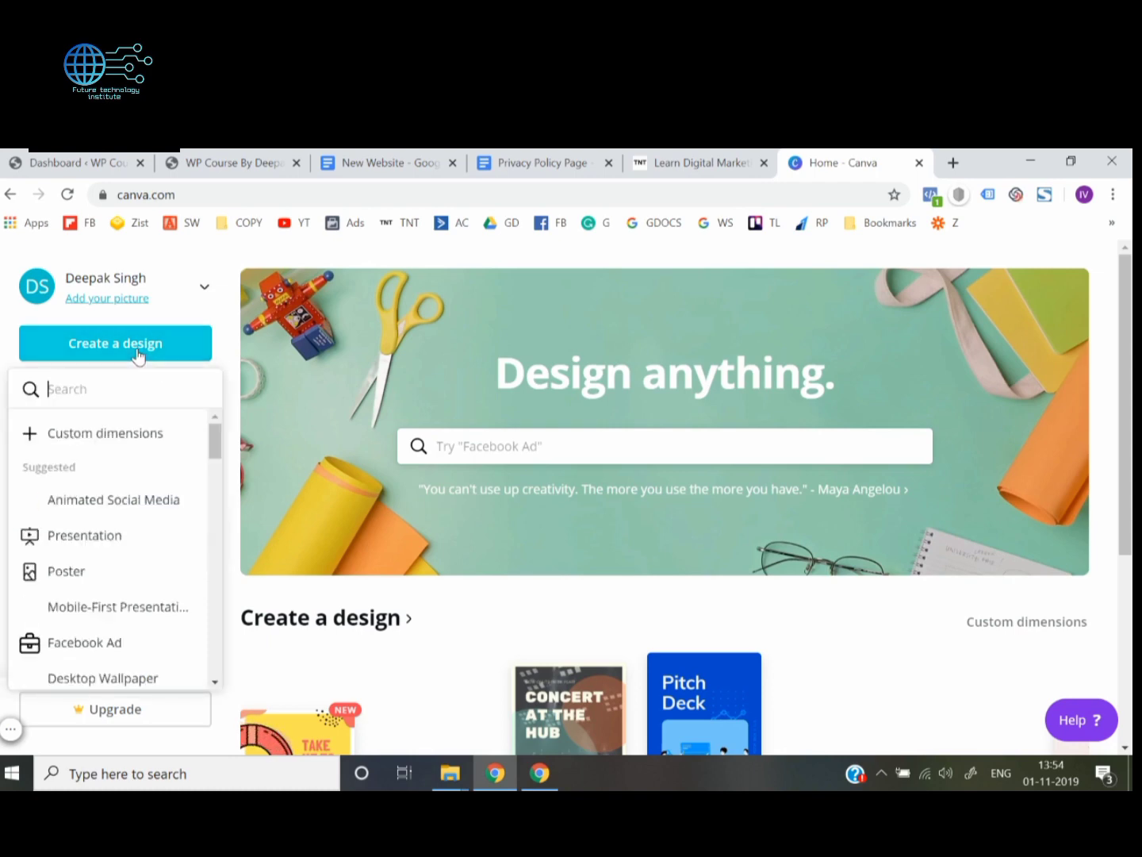
pyautogui.click(139, 449)
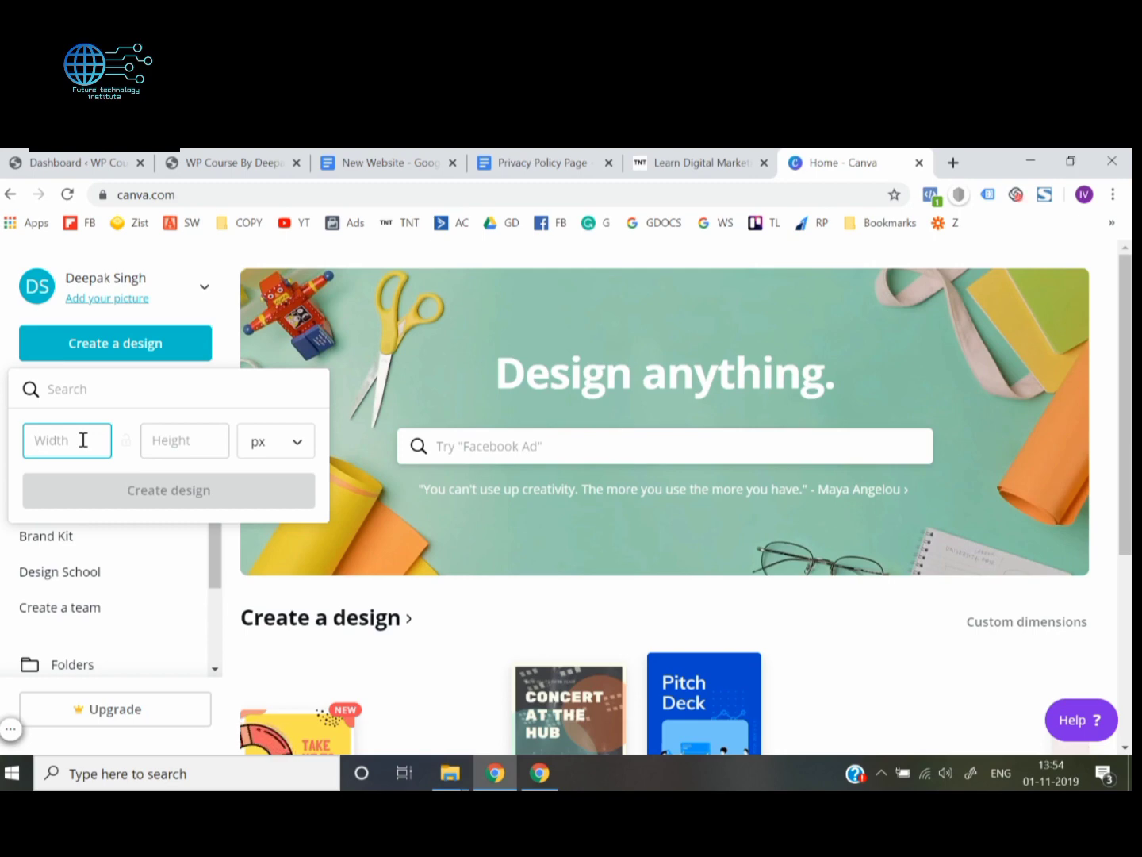
pyautogui.write('100')
pyautogui.press('Tab')
pyautogui.write('100')
pyautogui.press('Return')
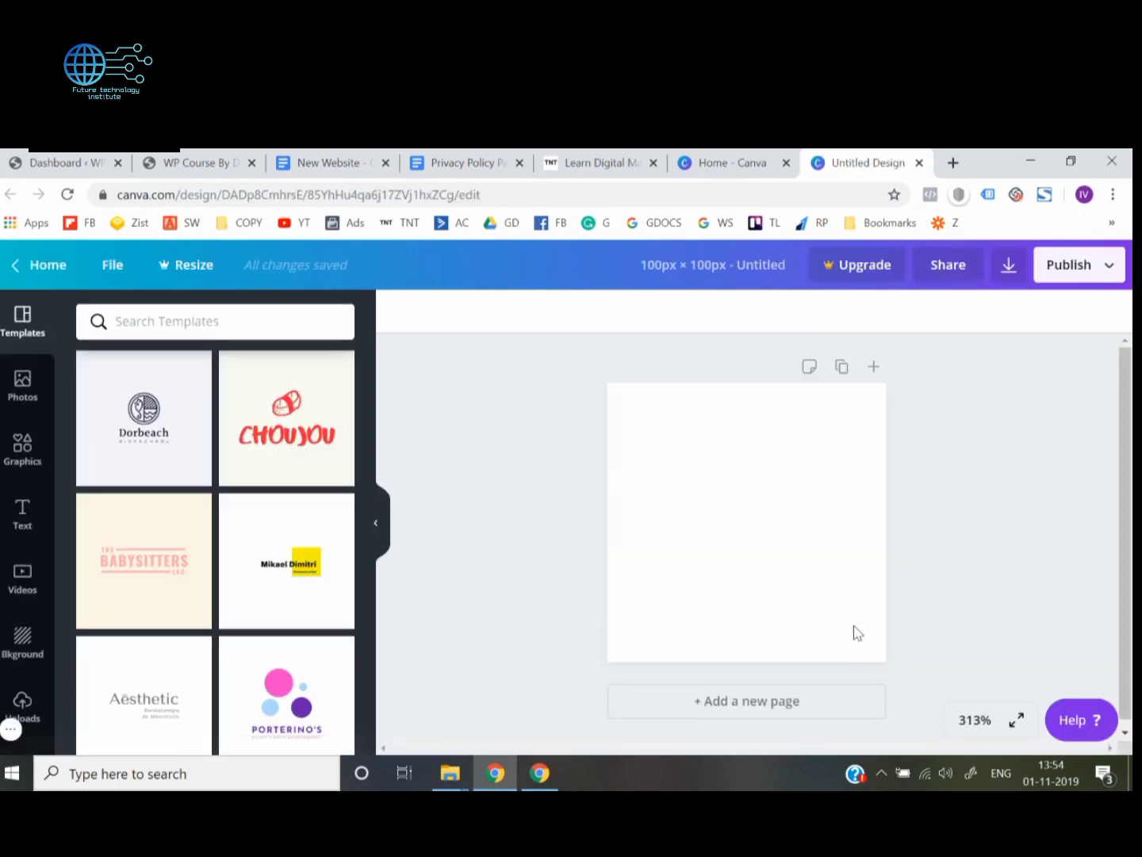
pyautogui.click(970, 720)
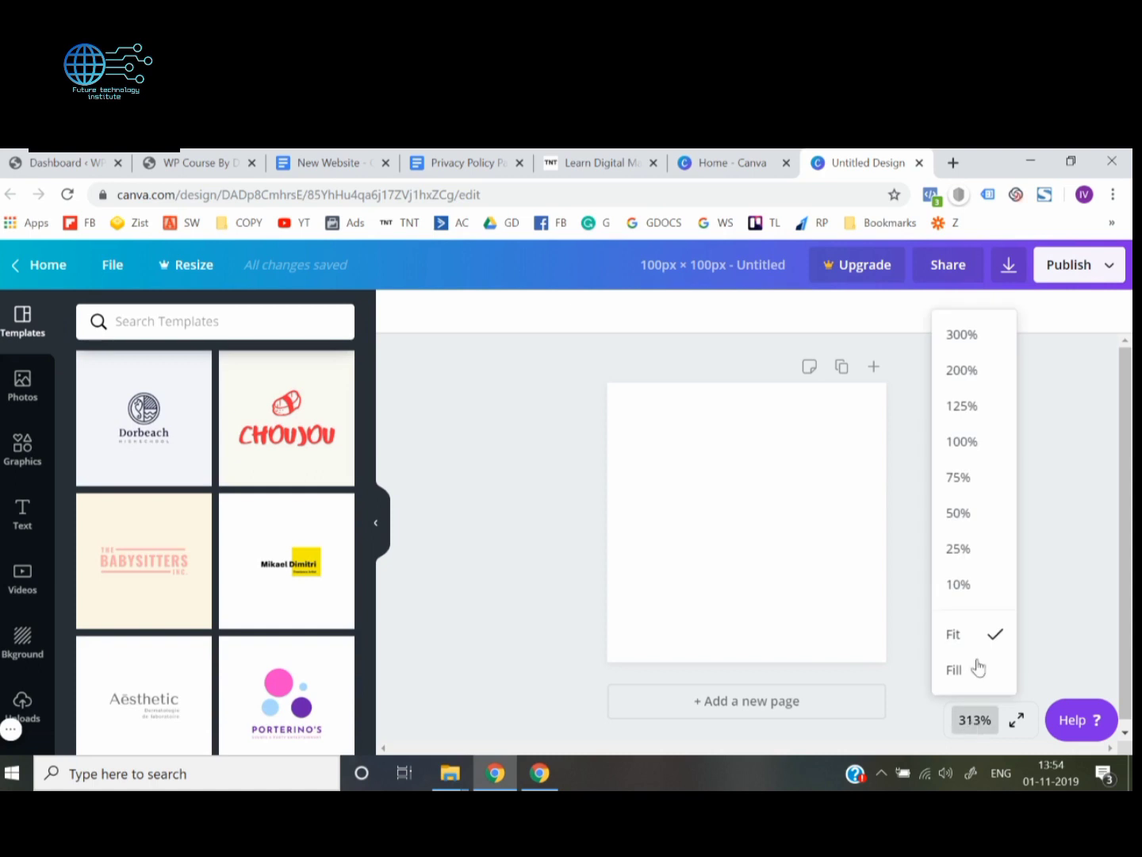
pyautogui.click(974, 448)
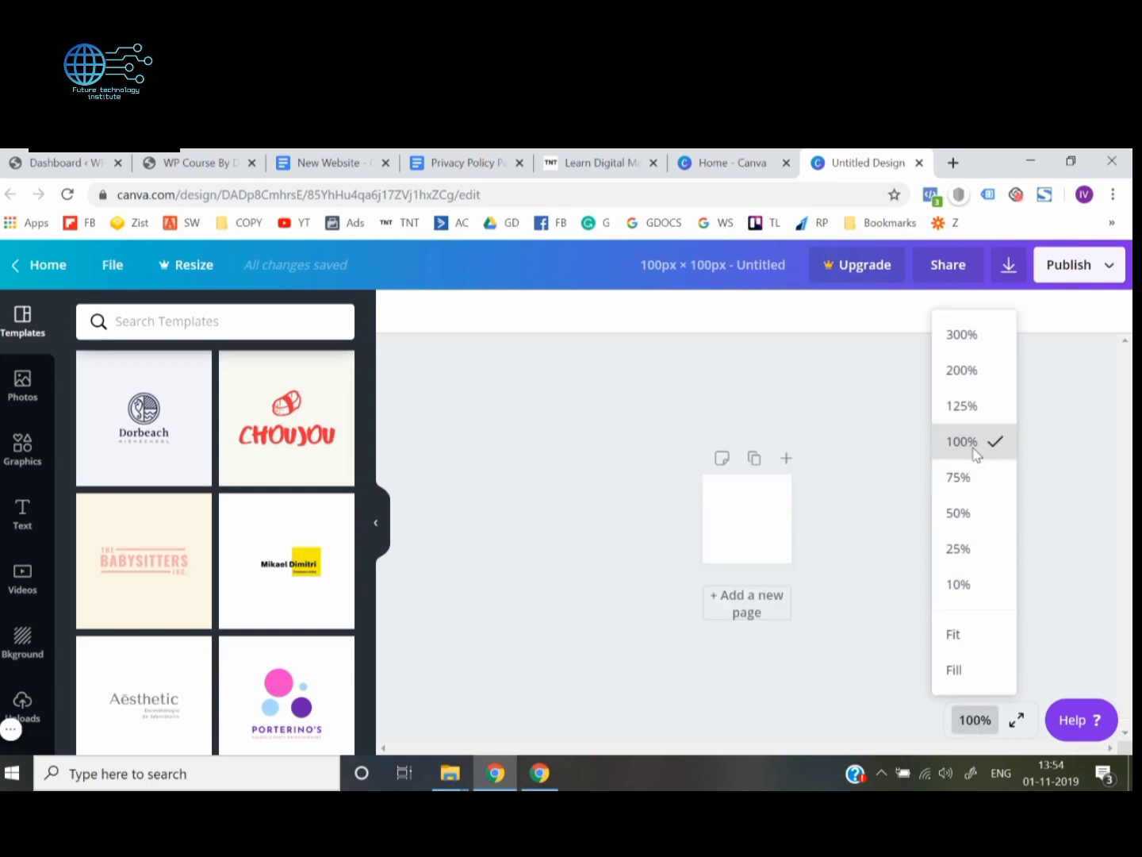
pyautogui.click(980, 724)
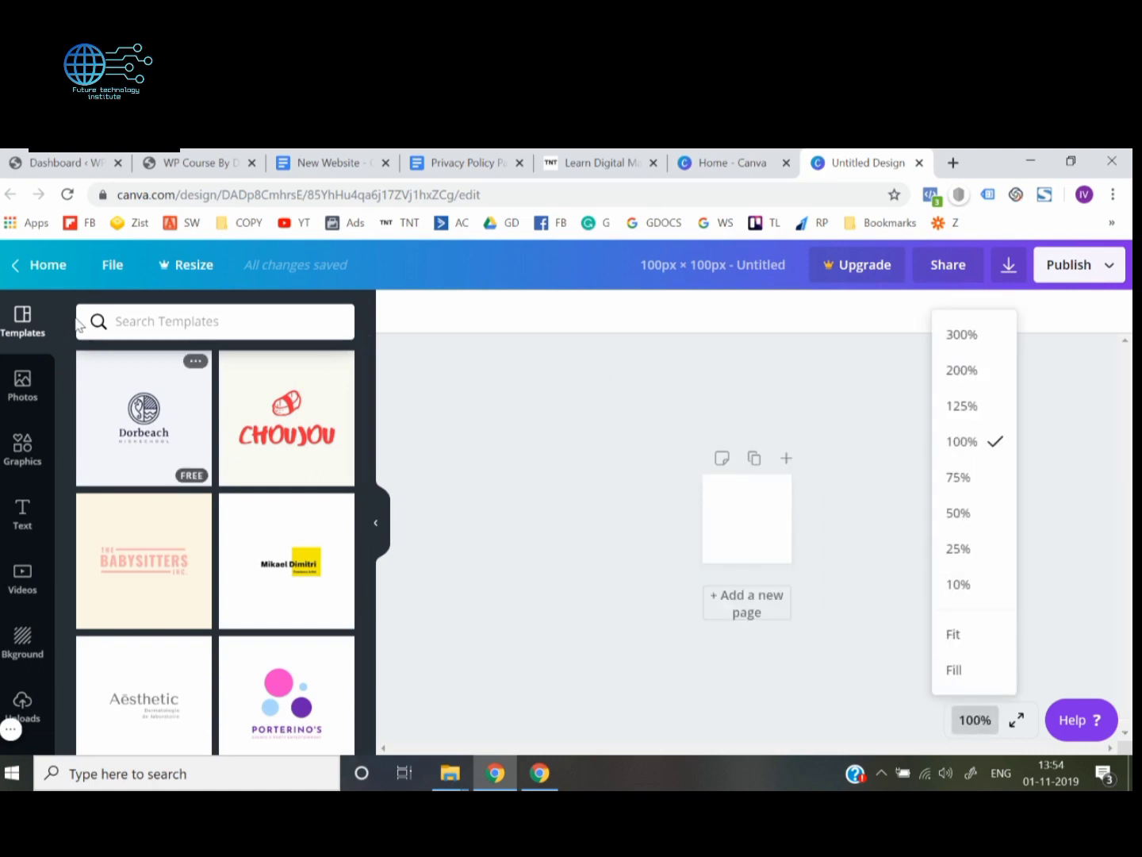
pyautogui.click(49, 273)
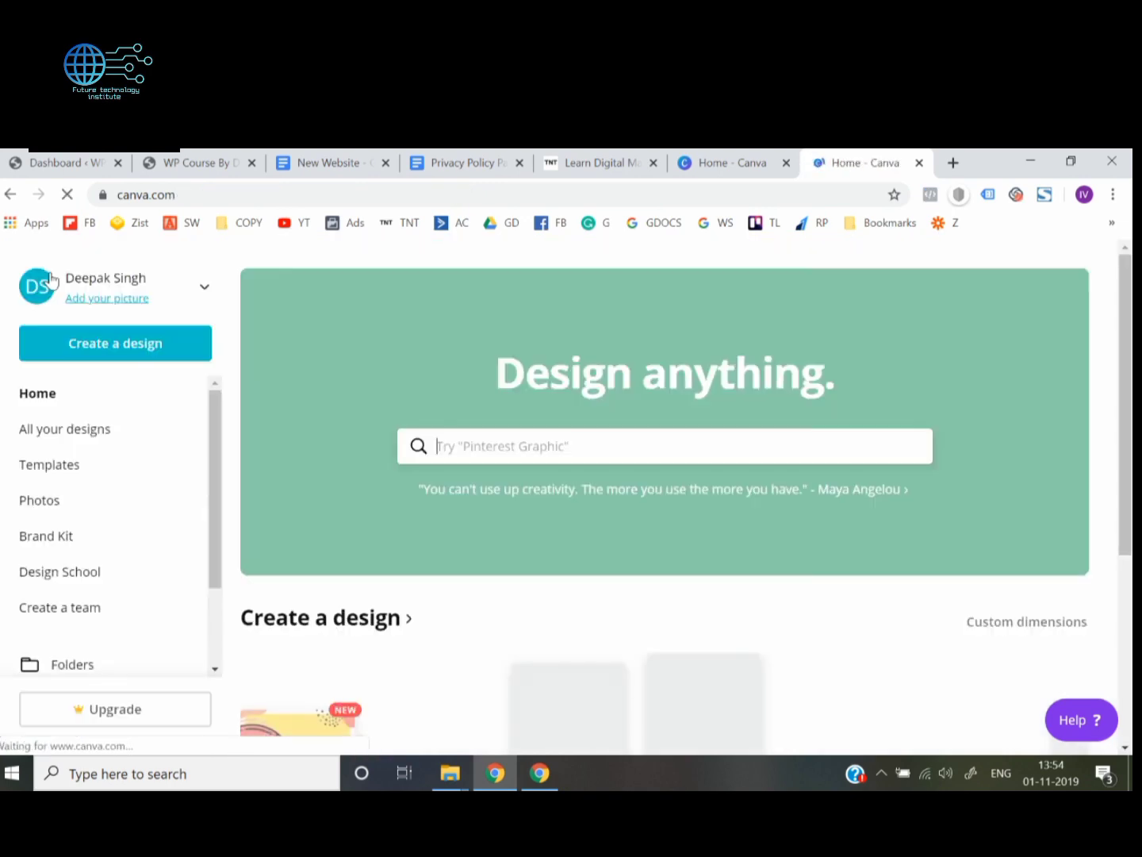
# Search the design types for "logo" and create a blank 500 × 500 px Logo design
pyautogui.click(118, 344)
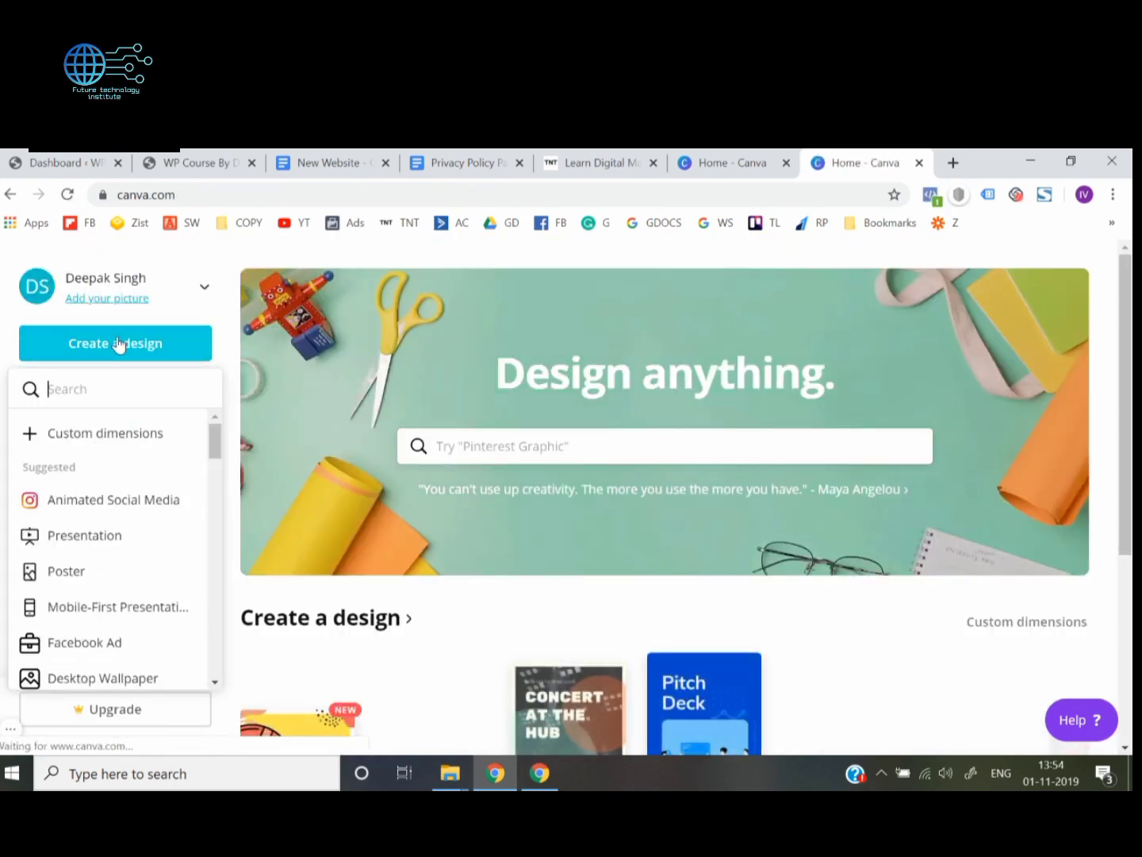
pyautogui.write('logo')
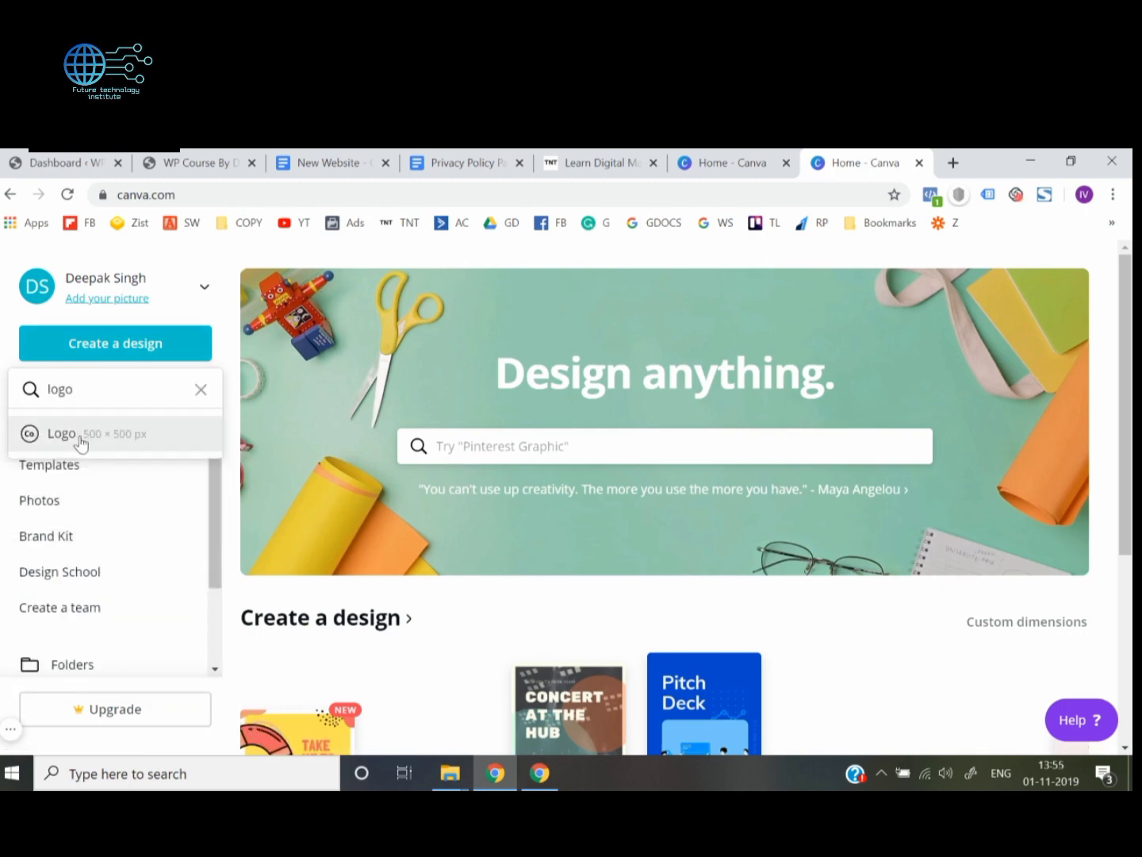
pyautogui.click(80, 440)
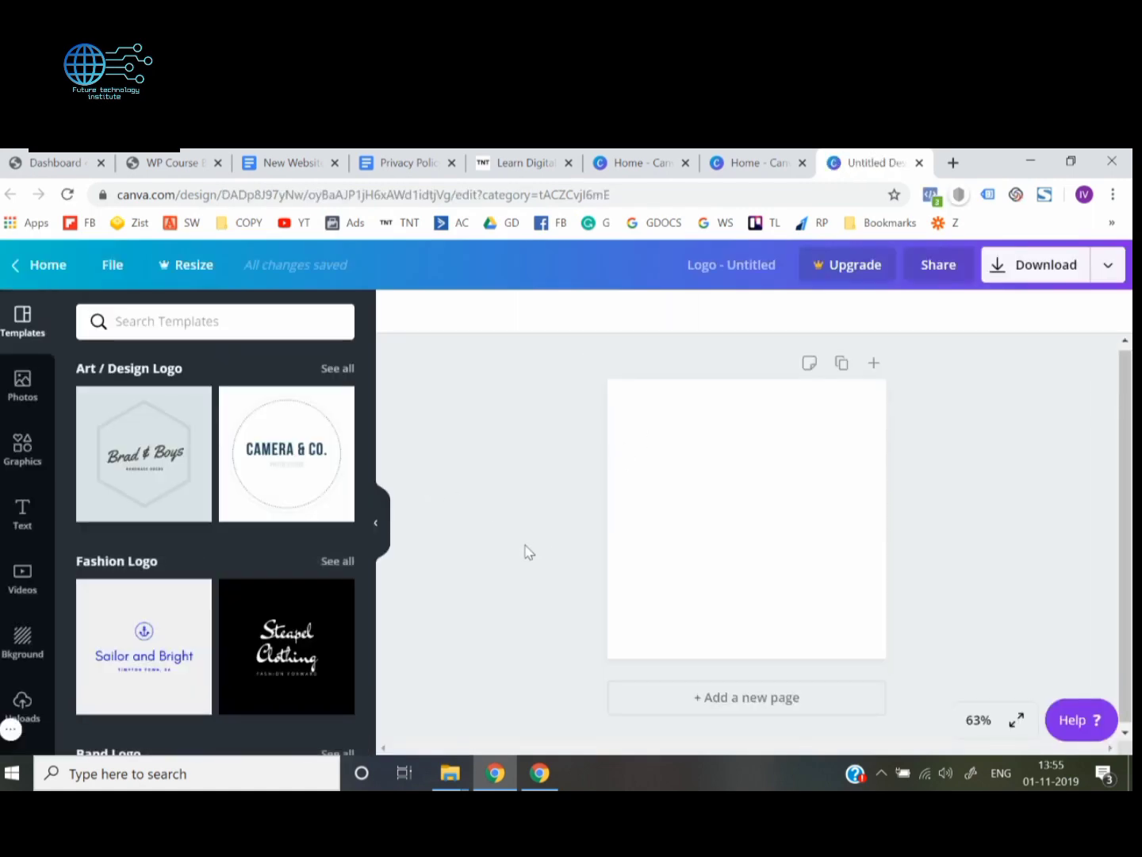
pyautogui.click(663, 483)
pyautogui.click(496, 568)
# Add a body text box to the blank logo canvas and make it read "WP Course"
pyautogui.click(23, 524)
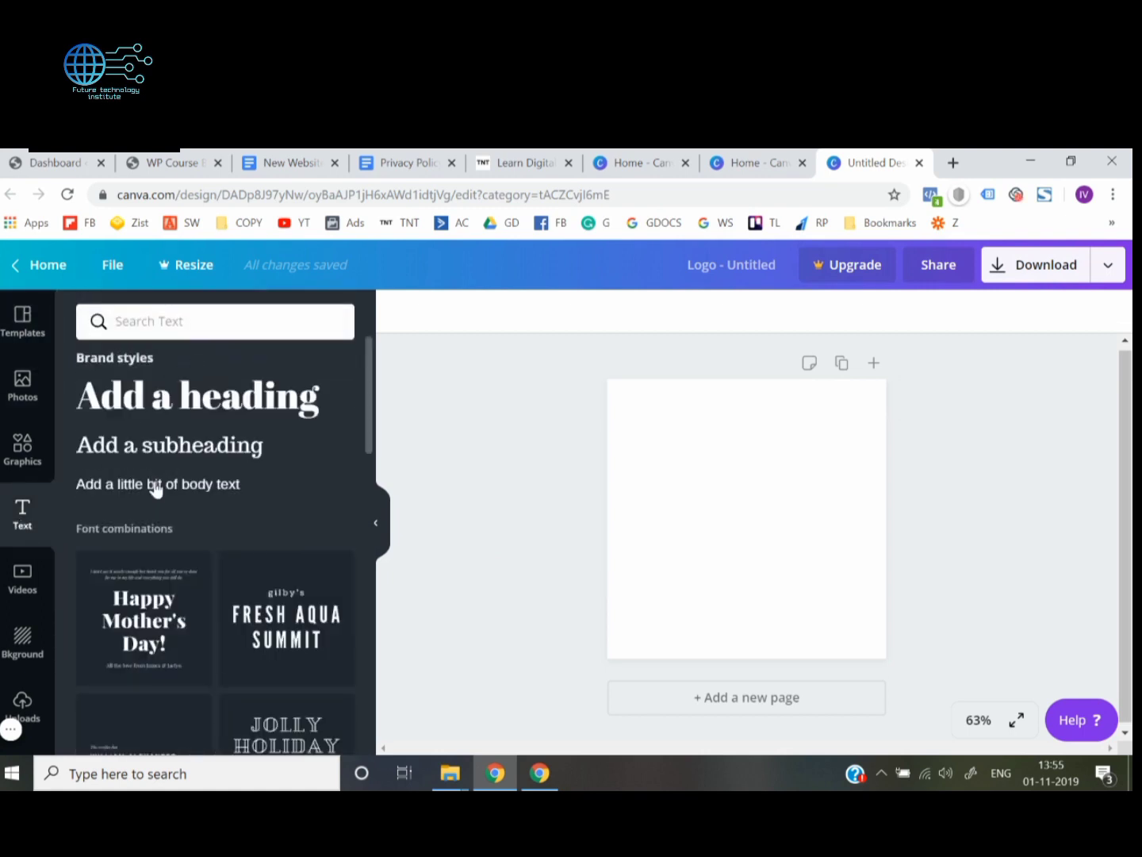
pyautogui.click(157, 485)
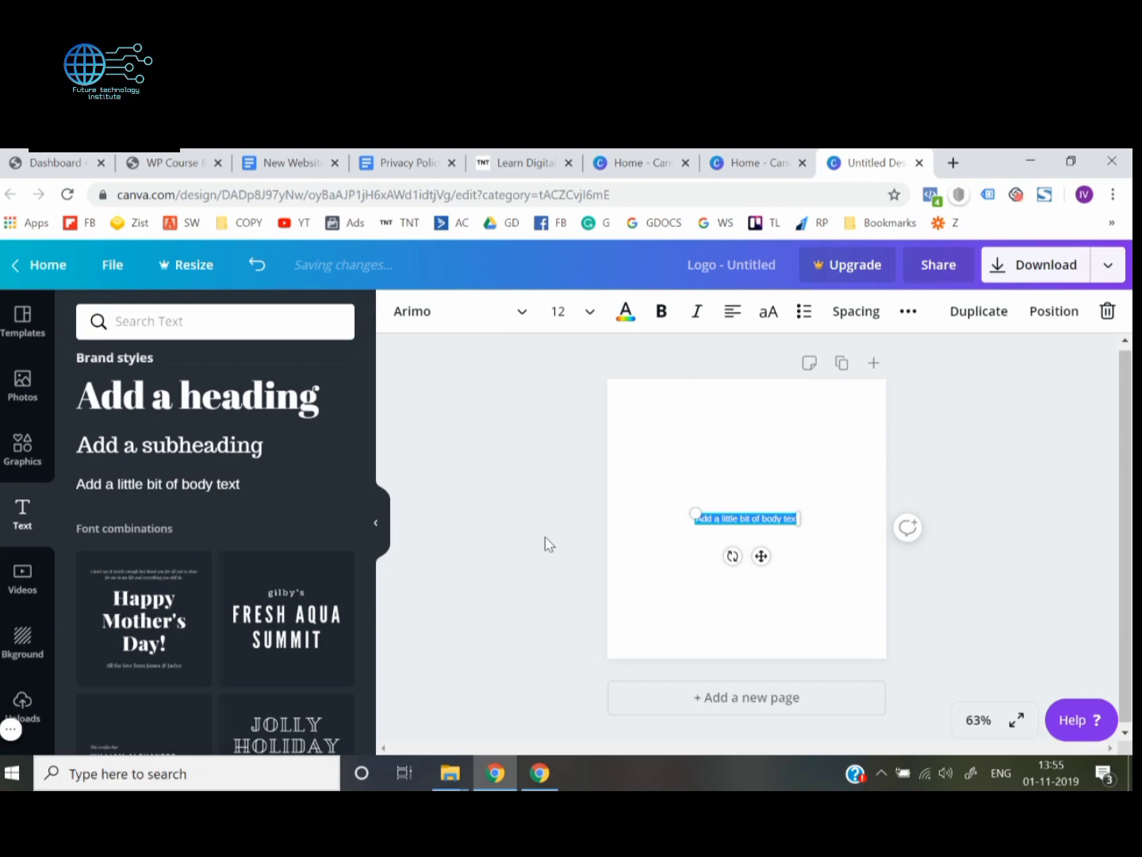
pyautogui.write('WP Coyse B')
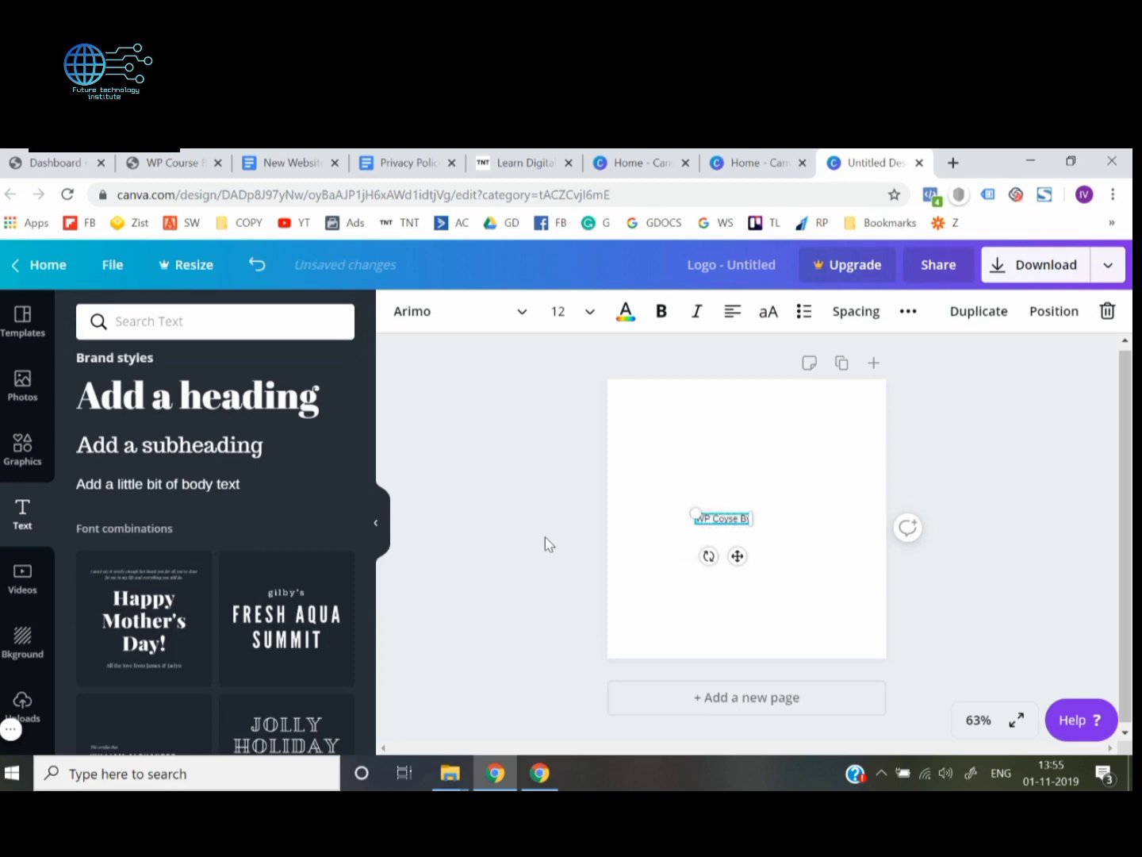
pyautogui.write('y Dee')
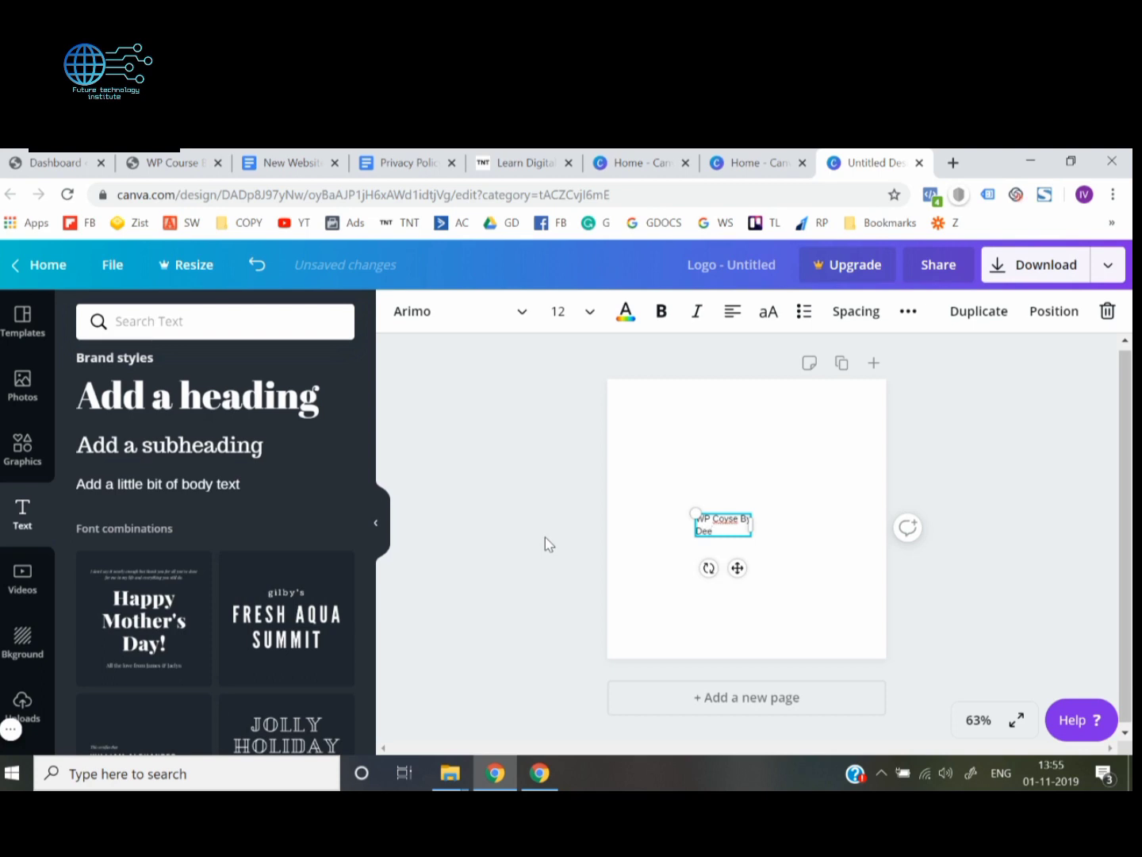
pyautogui.press('BackSpace')
pyautogui.press('BackSpace')
pyautogui.press('BackSpace')
pyautogui.press('BackSpace')
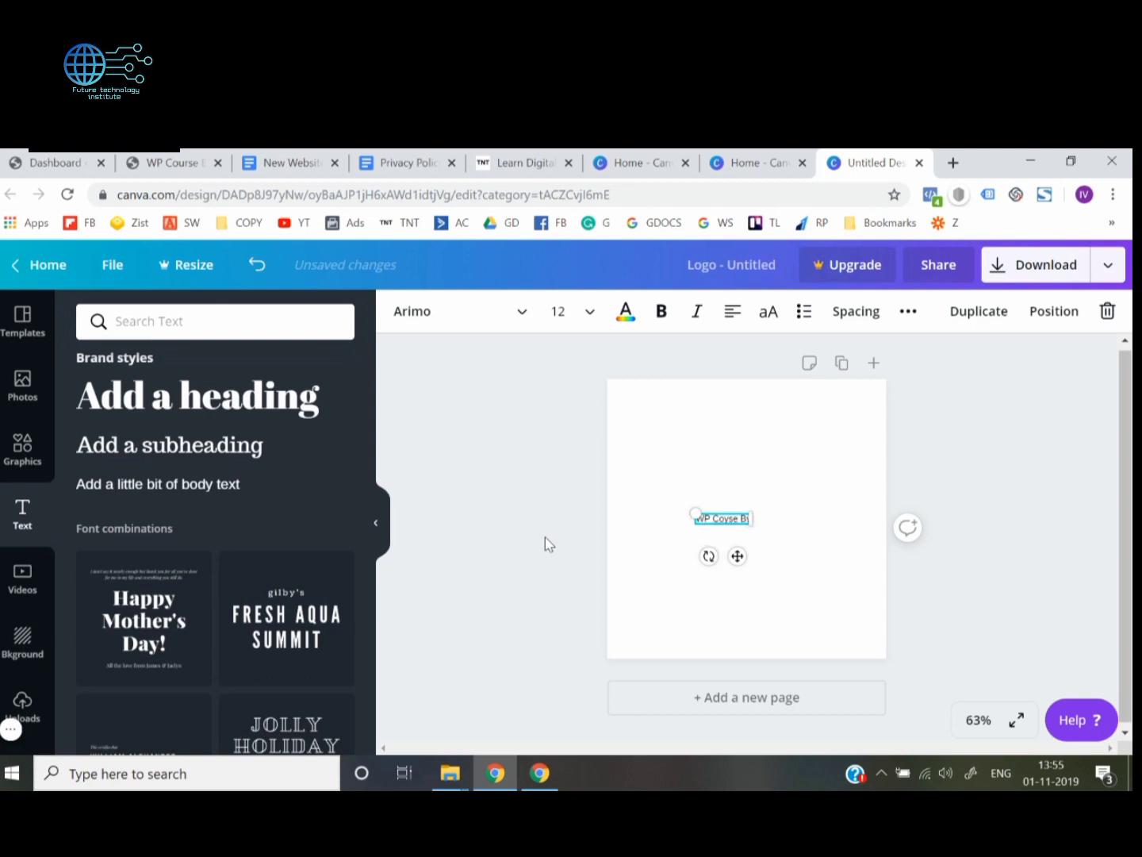
pyautogui.press('BackSpace')
pyautogui.press('BackSpace')
pyautogui.press('BackSpace')
pyautogui.press('BackSpace')
pyautogui.press('BackSpace')
pyautogui.press('BackSpace')
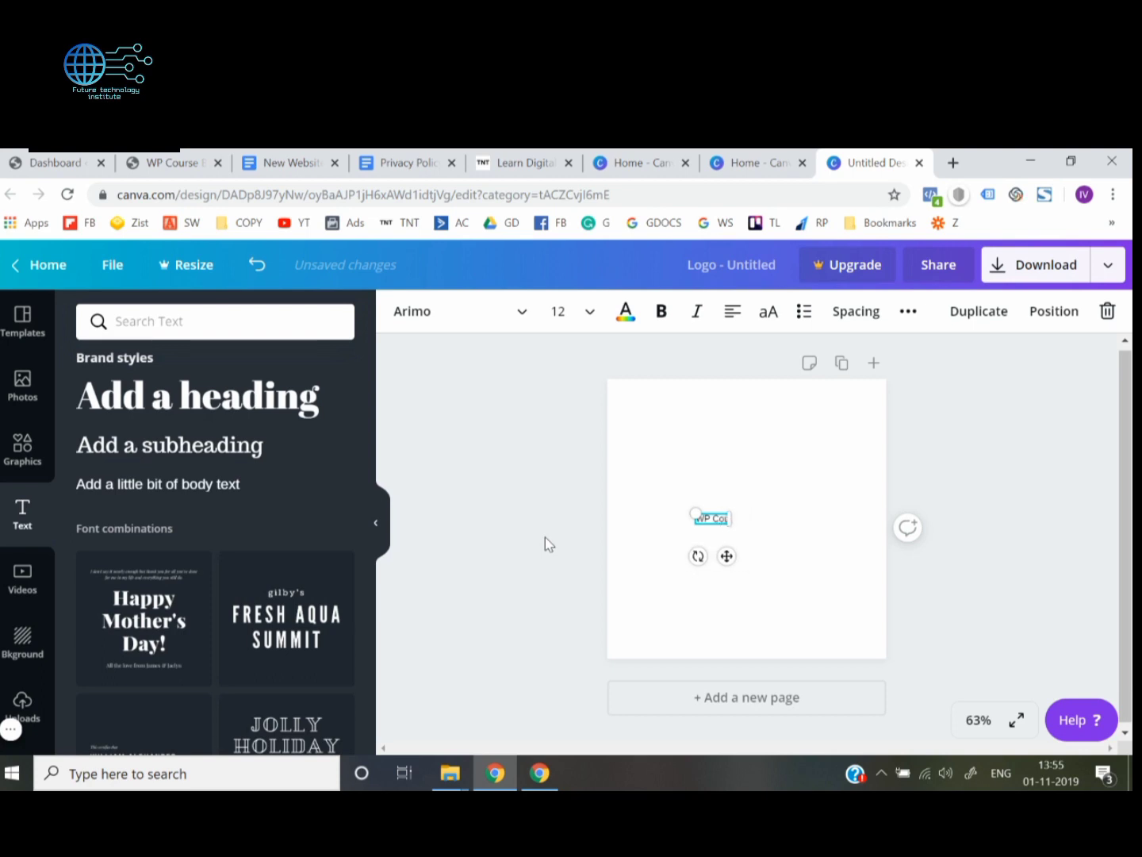
pyautogui.write('urse')
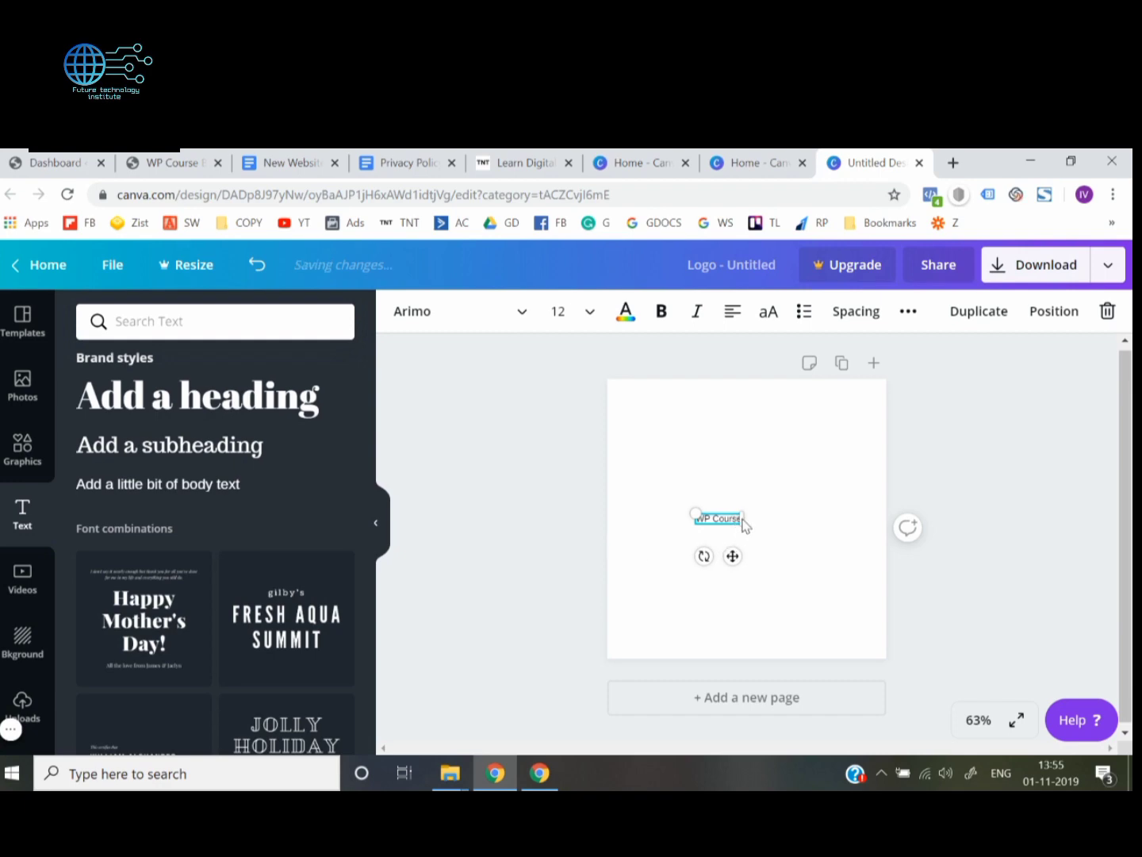
# Enlarge the "WP Course" text to about size 29 and place it near the middle of the canvas
pyautogui.moveTo(692, 513); pyautogui.dragTo(646, 502)
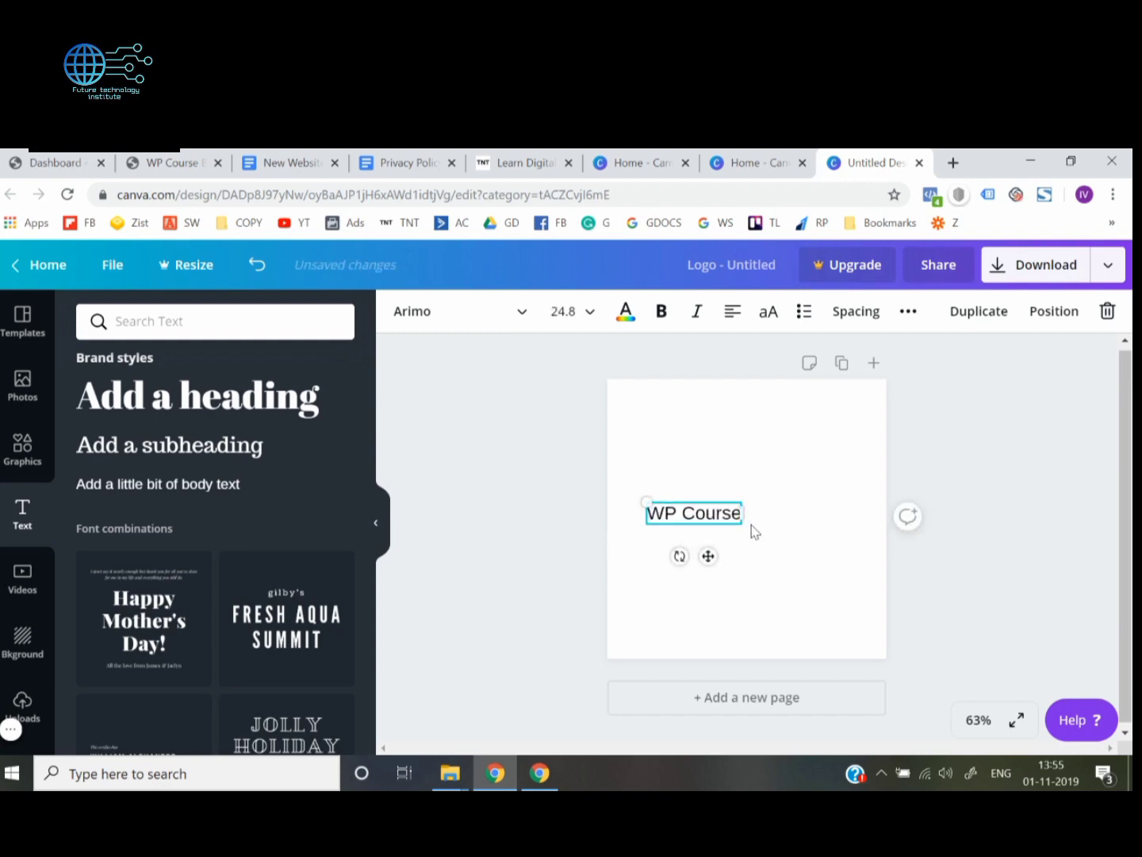
pyautogui.moveTo(739, 513); pyautogui.dragTo(678, 503)
pyautogui.click(538, 559)
# Set the font of the "WP Course" text to Nunito Sans Black
pyautogui.click(680, 516)
pyautogui.tripleClick(694, 513)
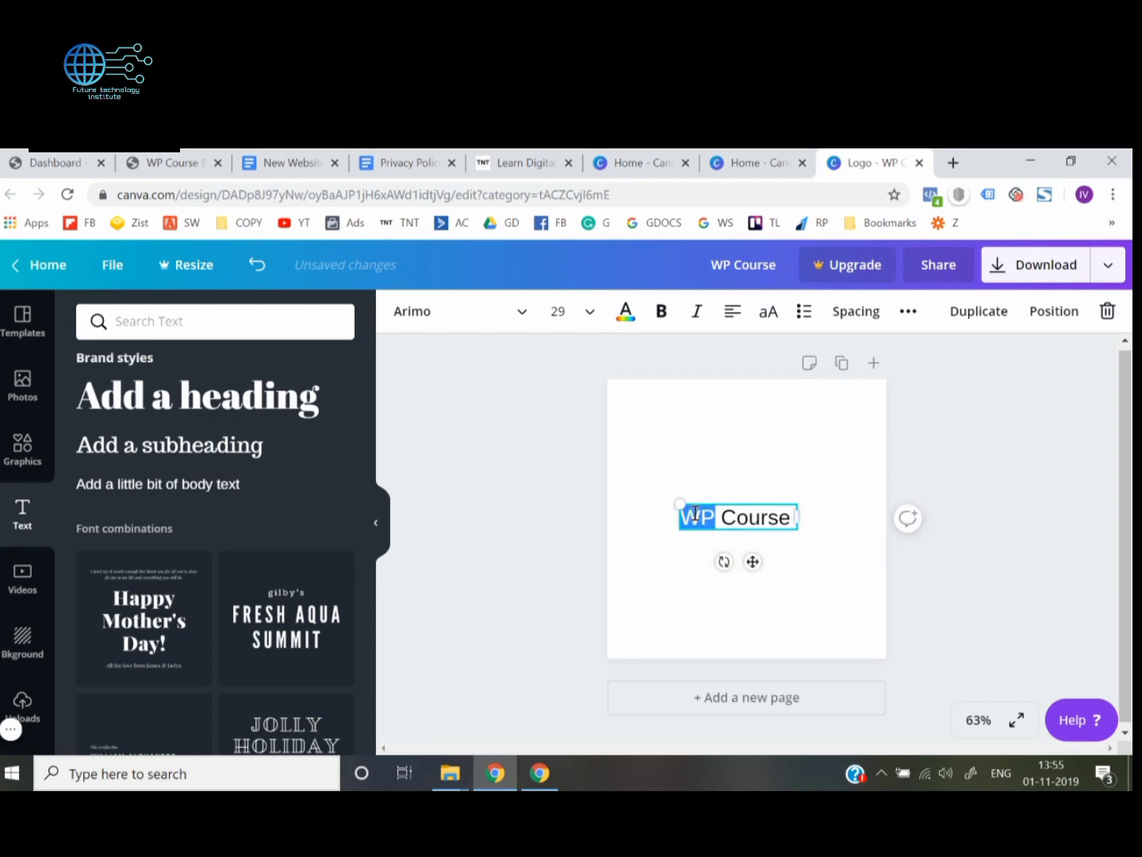
pyautogui.click(491, 312)
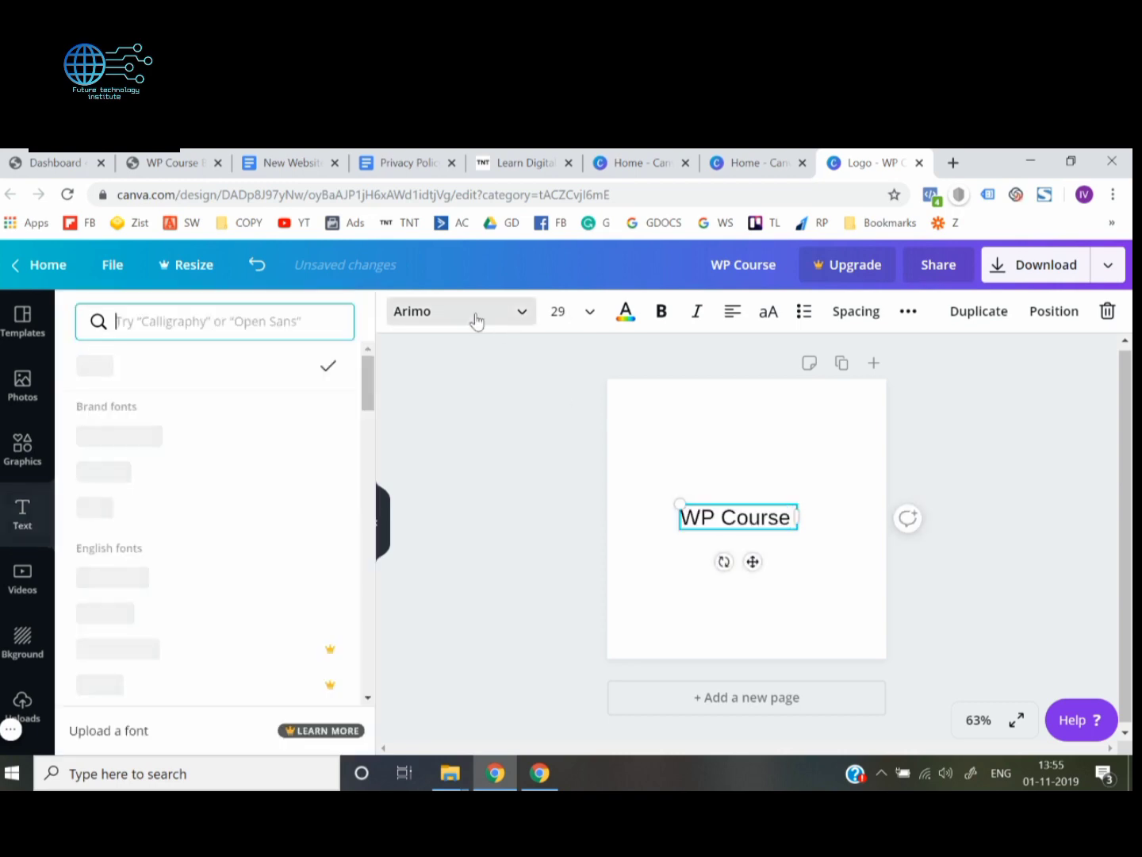
pyautogui.write('nuni')
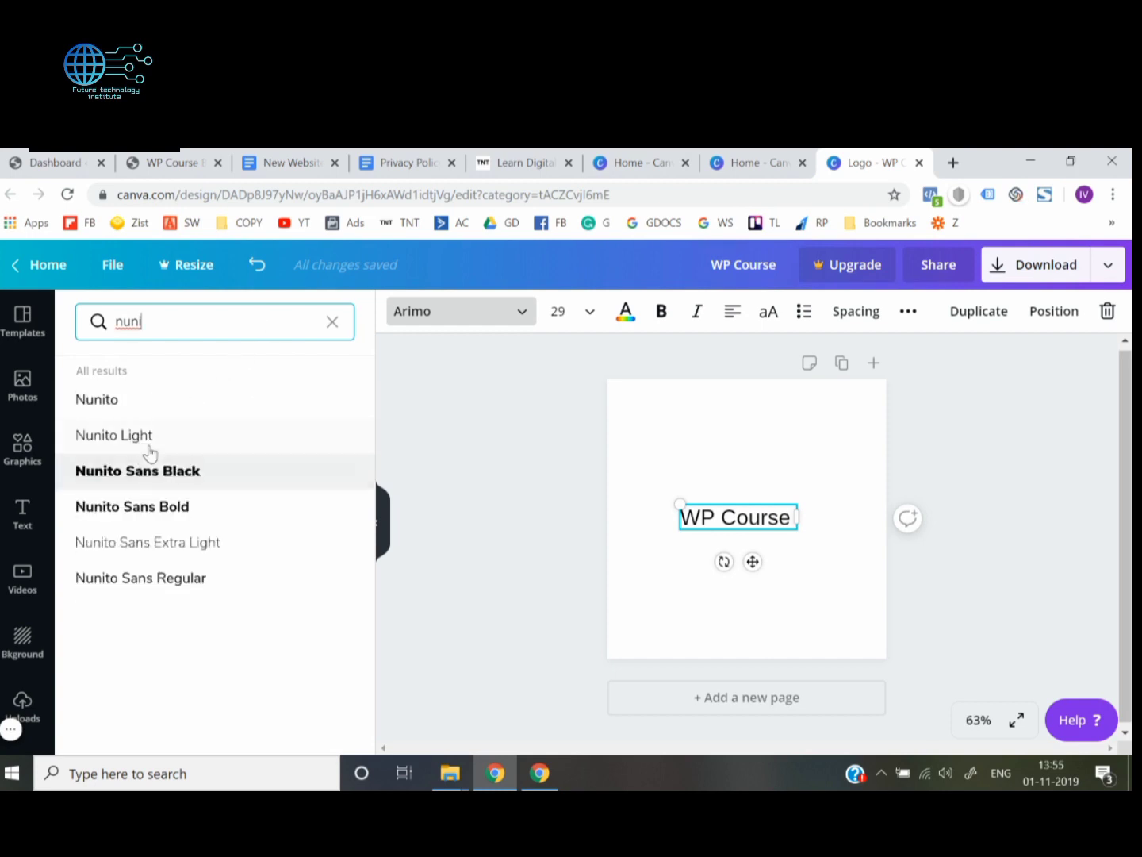
pyautogui.click(146, 475)
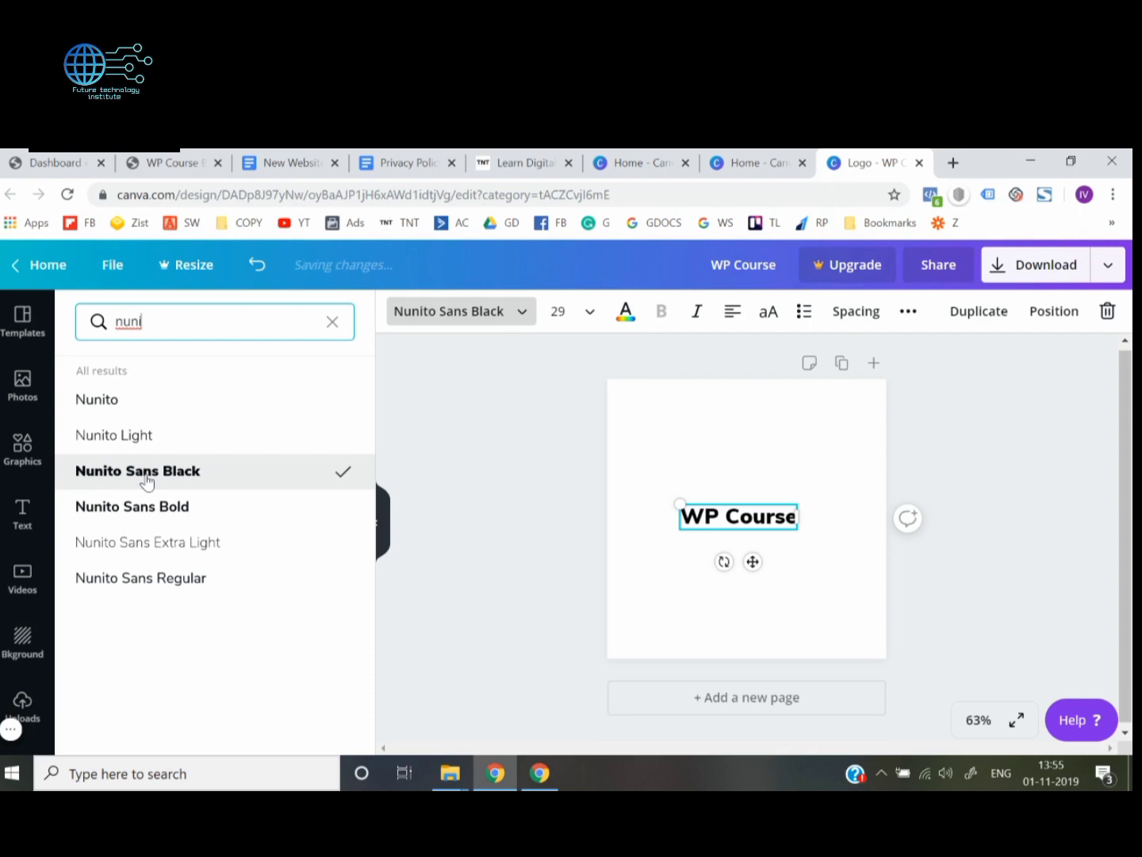
# Extend the "WP Course" text to read "WP Course By" and widen its box so it fits on one line
pyautogui.click(471, 603)
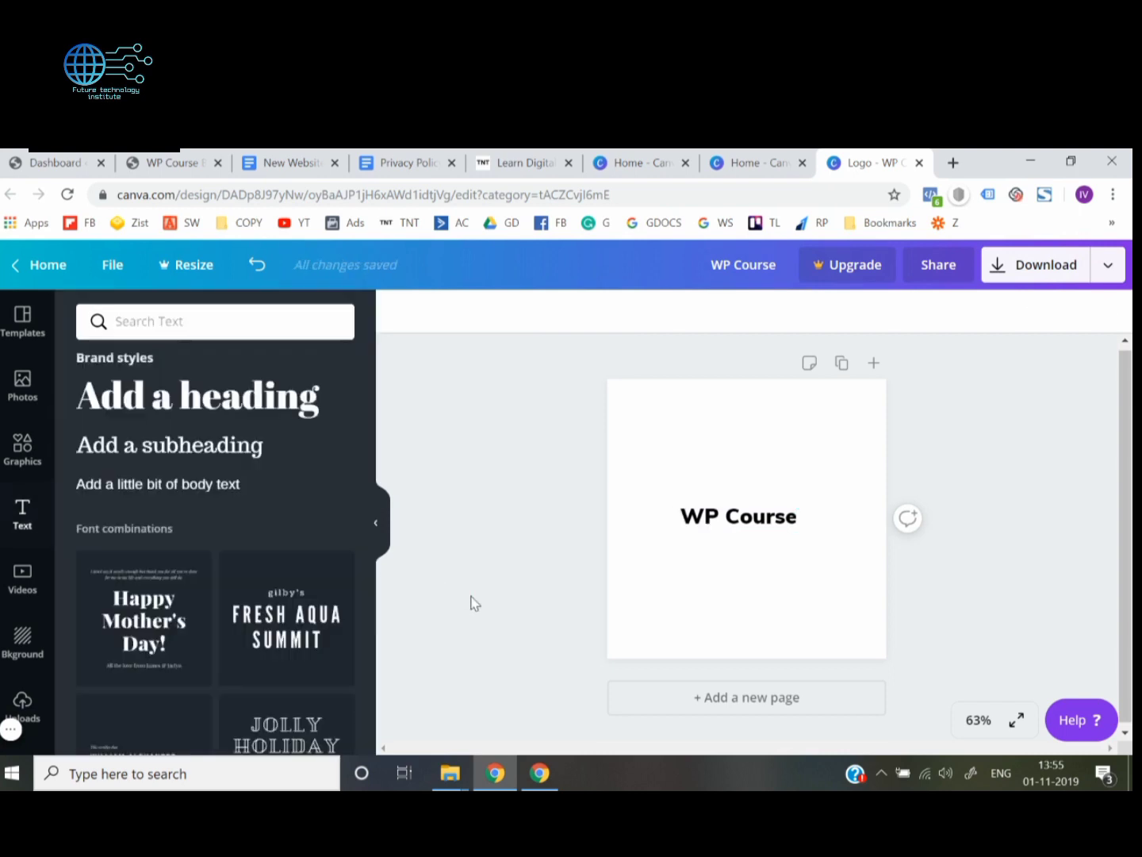
pyautogui.click(767, 524)
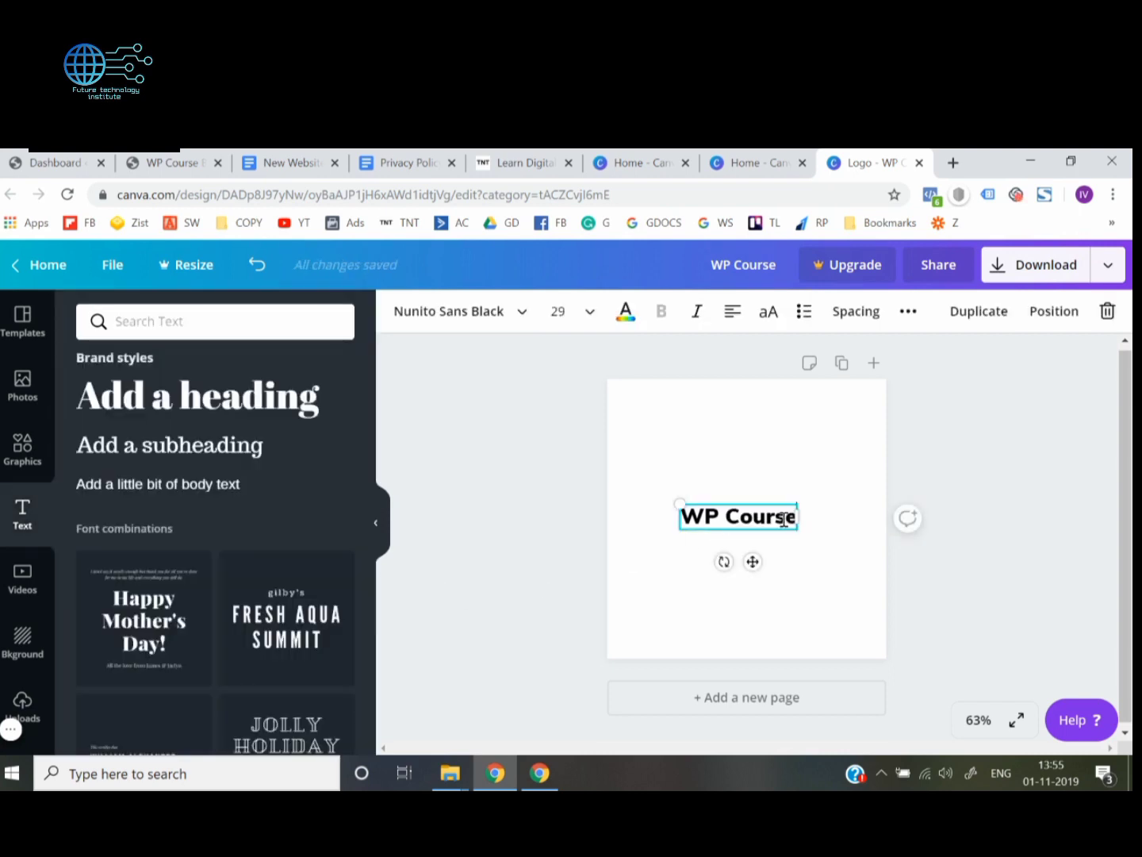
pyautogui.press('Return')
pyautogui.write('By')
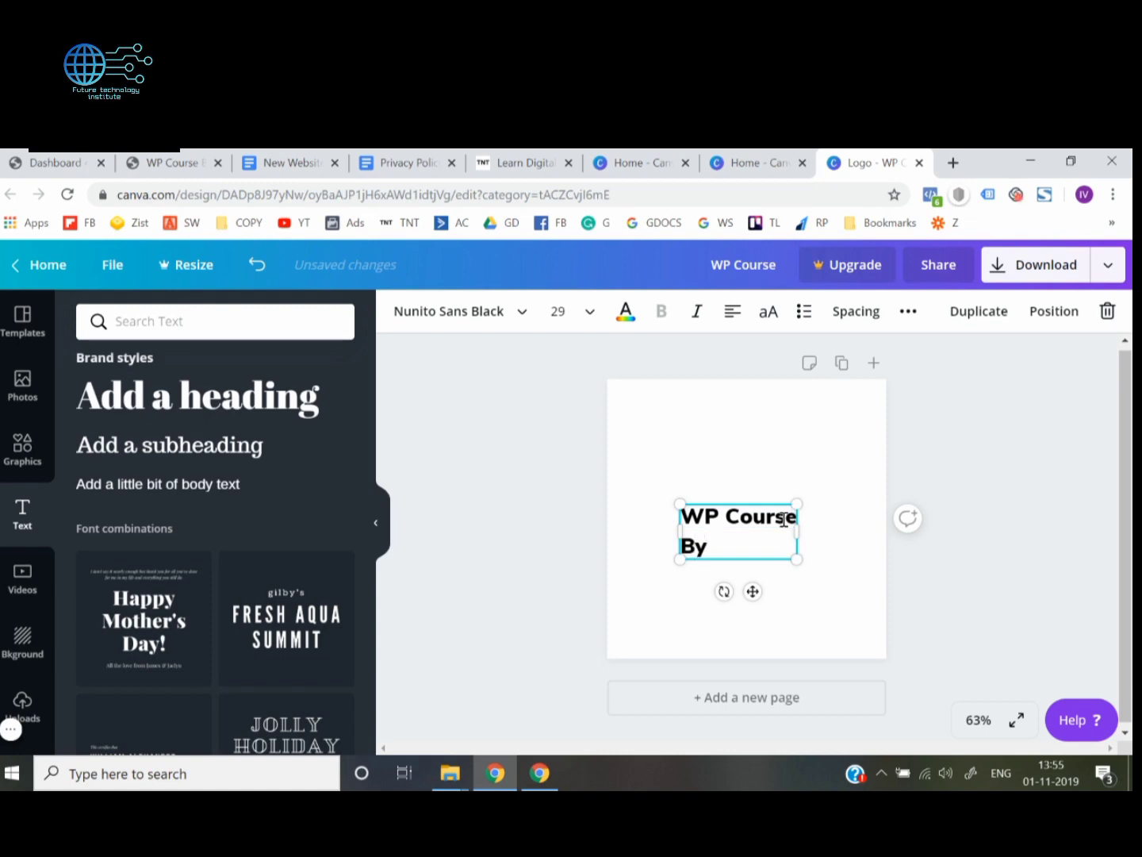
pyautogui.moveTo(796, 531); pyautogui.dragTo(831, 529)
pyautogui.moveTo(677, 532); pyautogui.dragTo(723, 520)
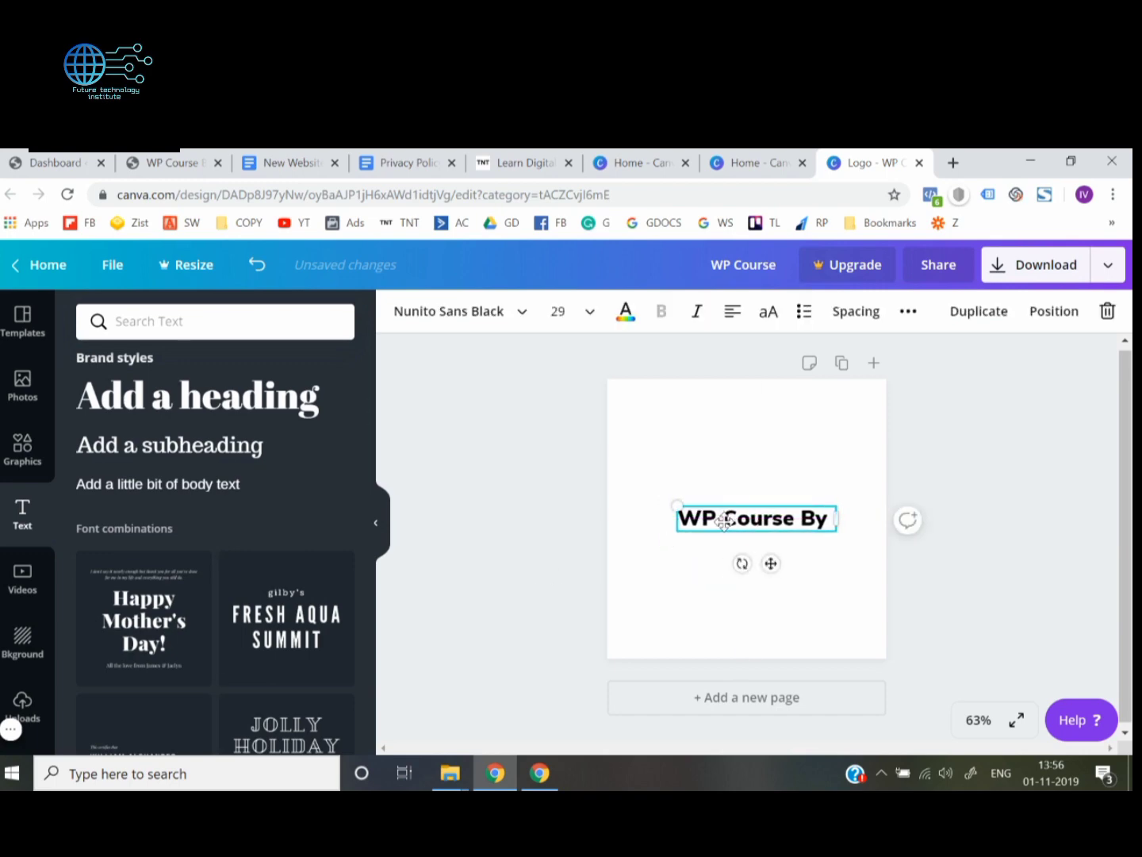
# Duplicate the "WP Course By" text, place the copy just below it and replace its wording with the person's first name
pyautogui.hotkey('ctrl', 'v')
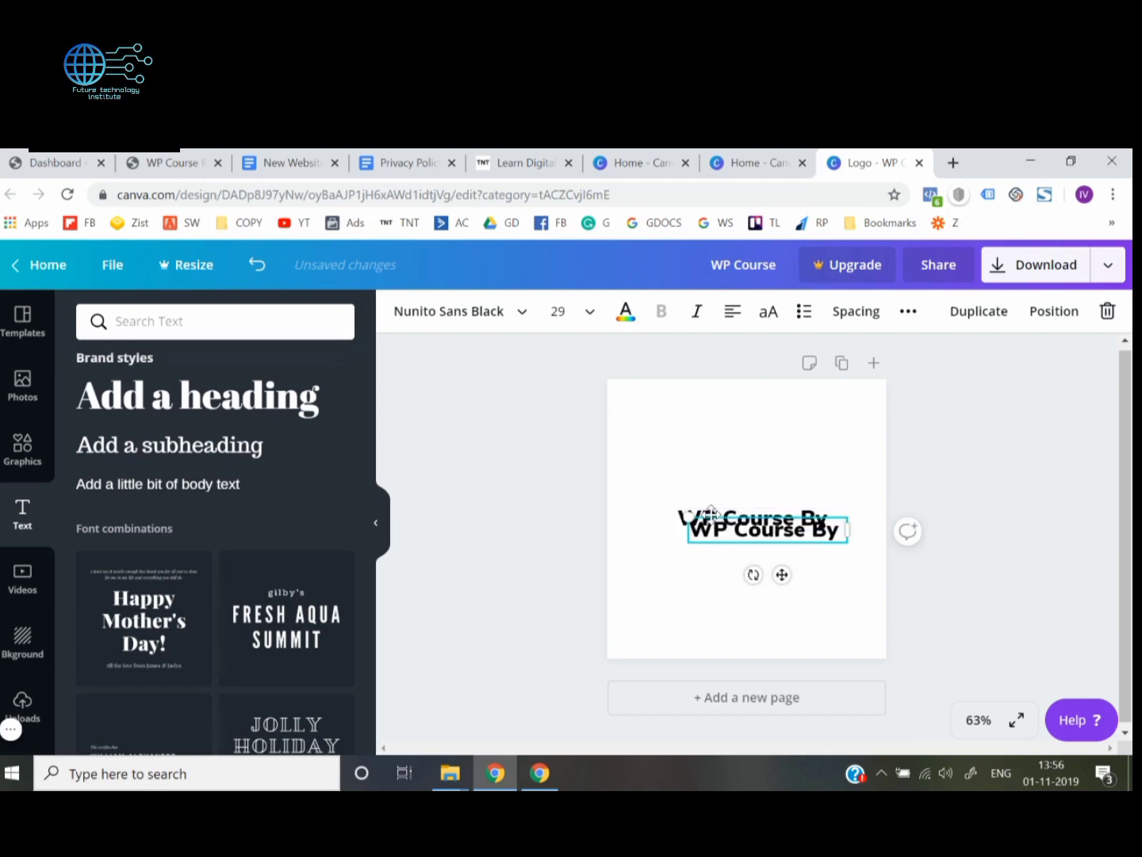
pyautogui.moveTo(720, 529); pyautogui.dragTo(722, 543)
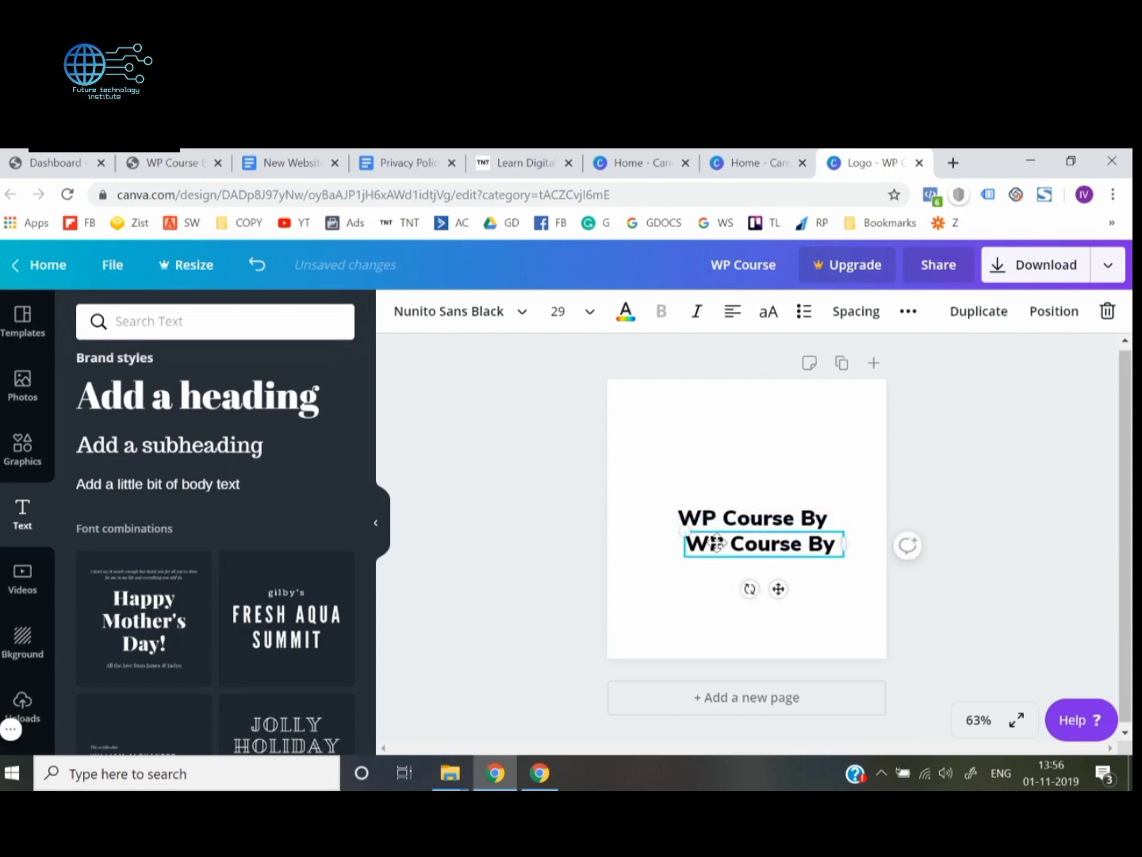
pyautogui.click(718, 544)
pyautogui.doubleClick(718, 544)
pyautogui.tripleClick(718, 544)
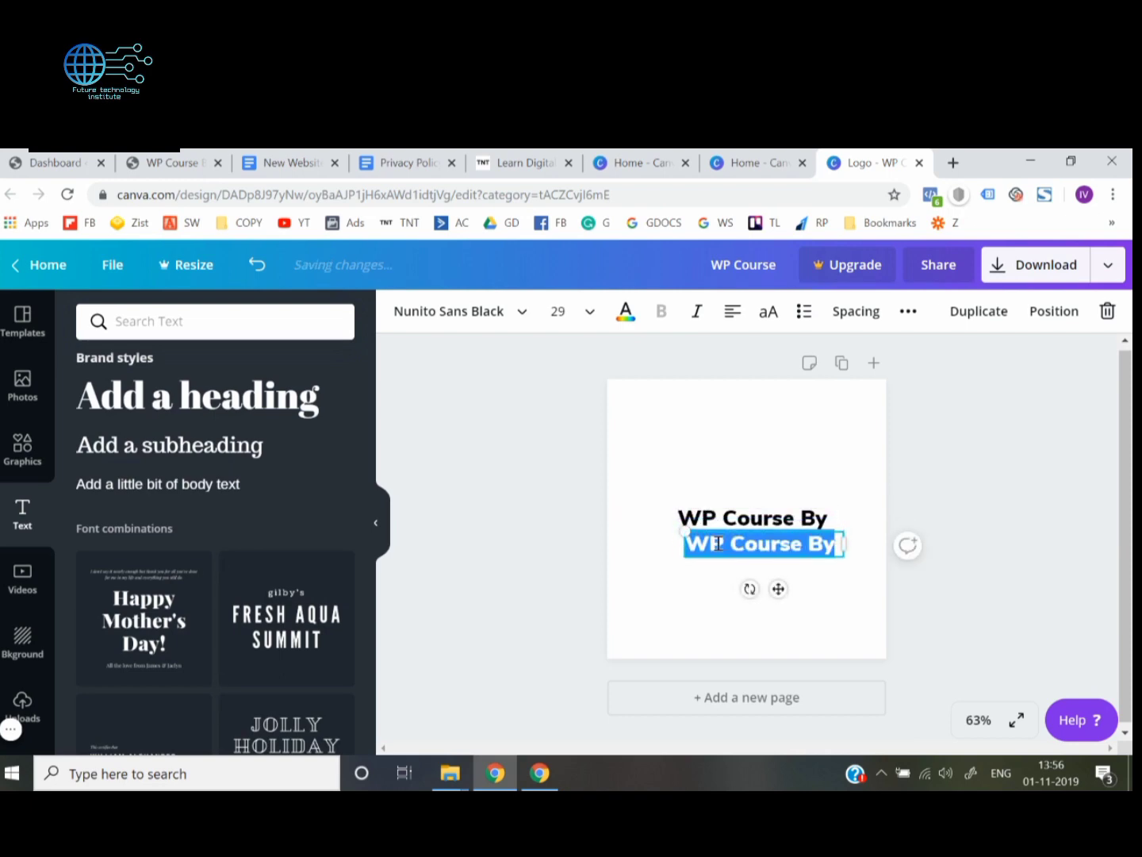
pyautogui.write('Deepak')
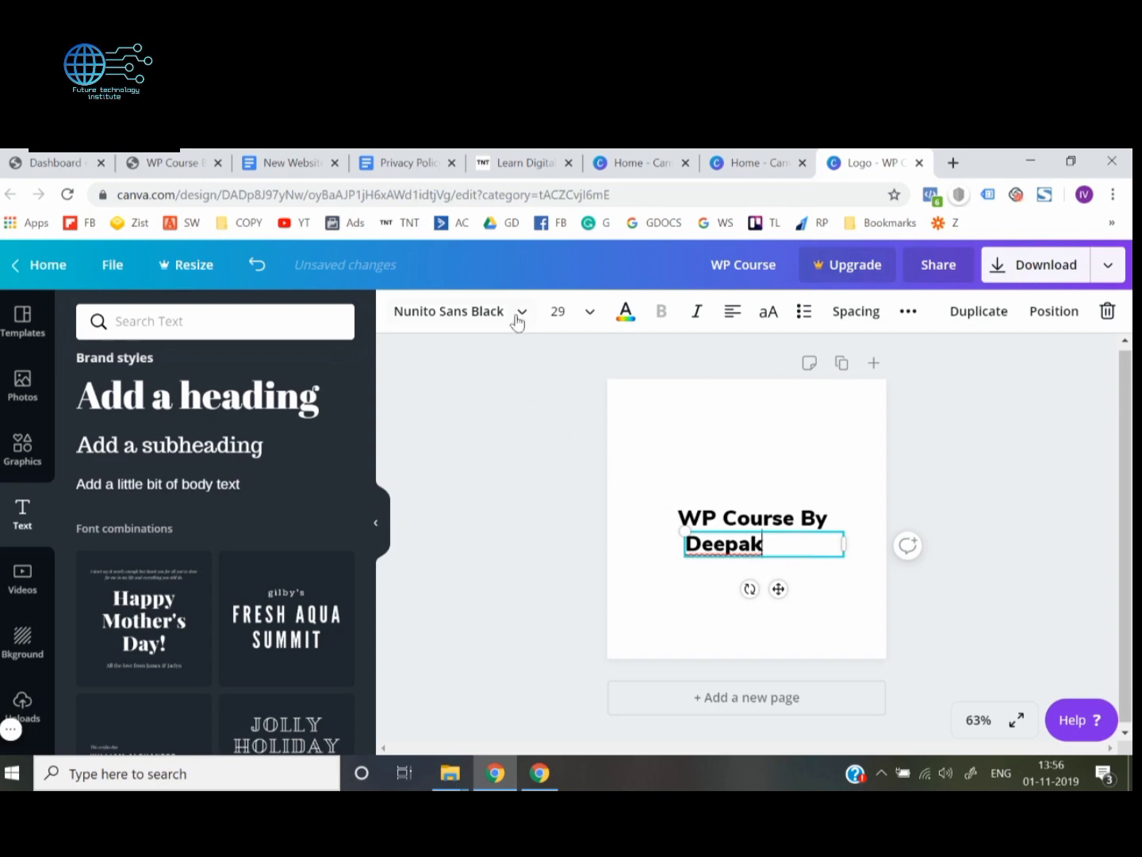
# Try the Beach Resort font on the name text below "WP Course By"
pyautogui.click(517, 310)
pyautogui.scroll(-7, 255, 571)
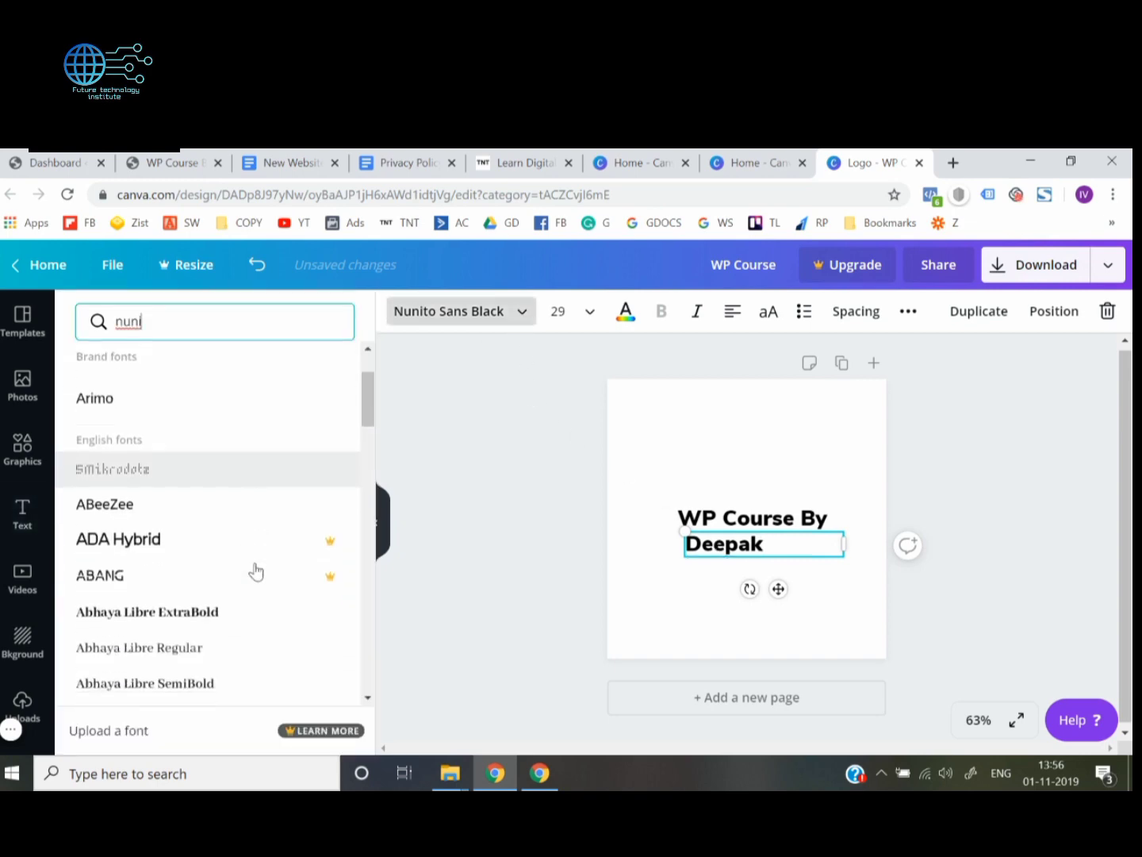
pyautogui.scroll(-5, 254, 571)
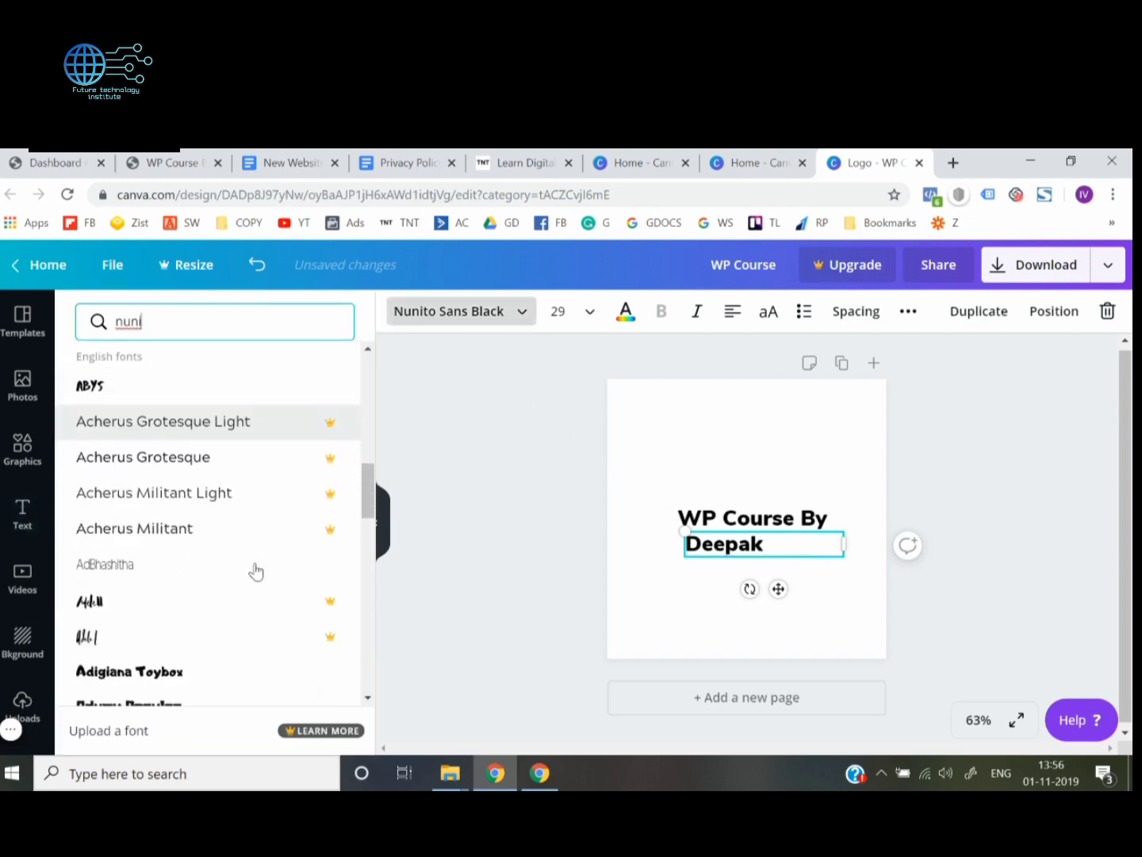
pyautogui.scroll(-3, 255, 571)
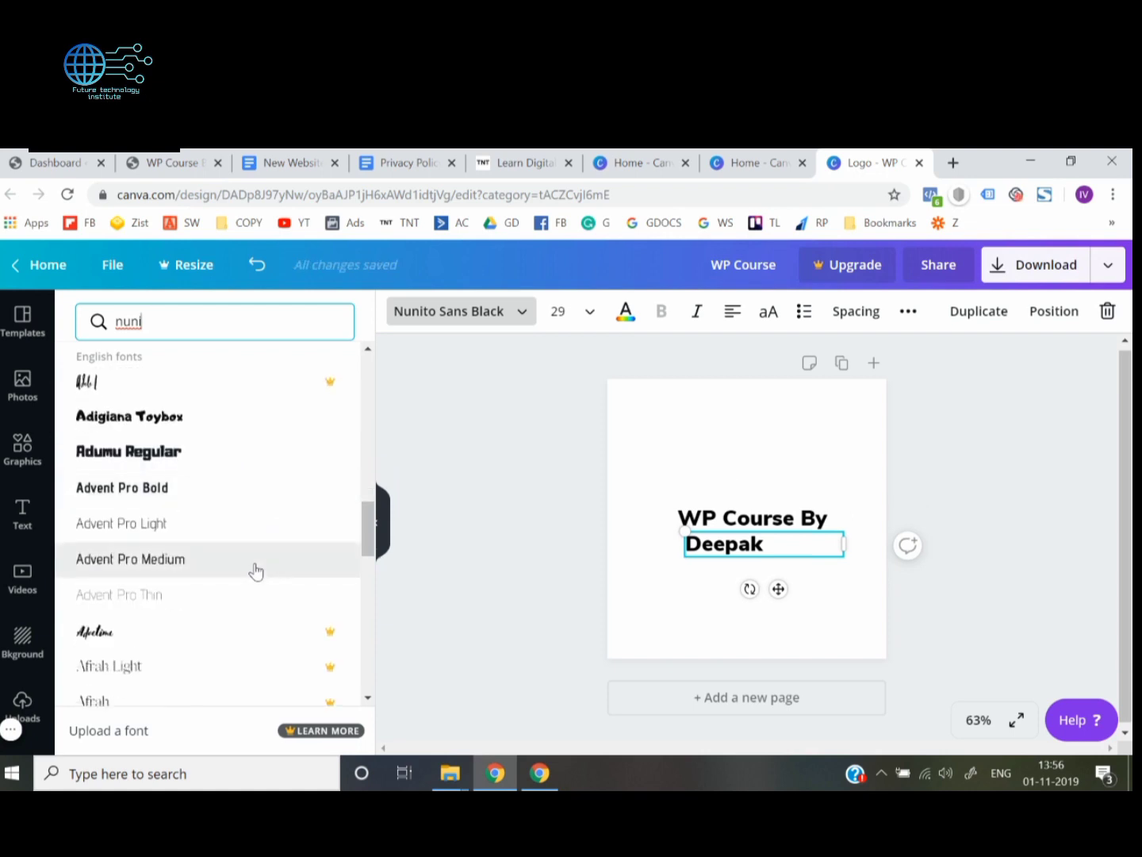
pyautogui.scroll(-2, 255, 571)
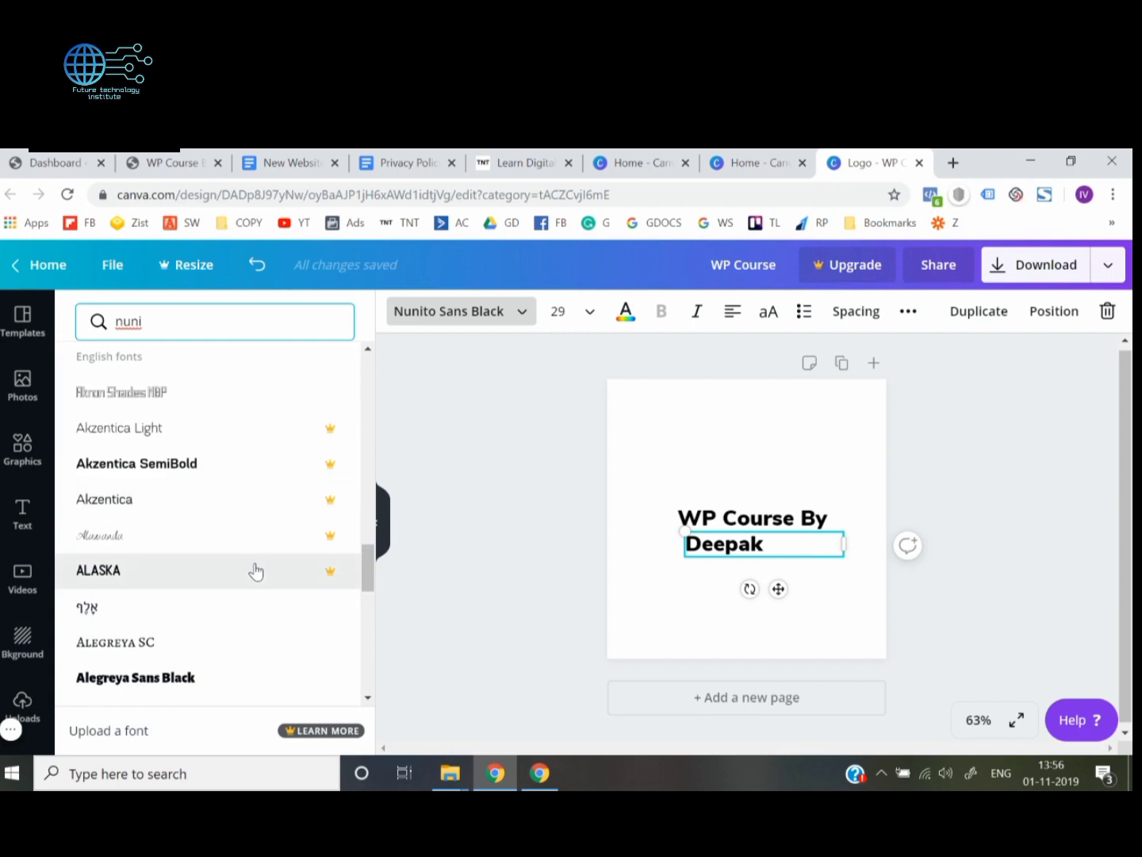
pyautogui.scroll(-2, 255, 572)
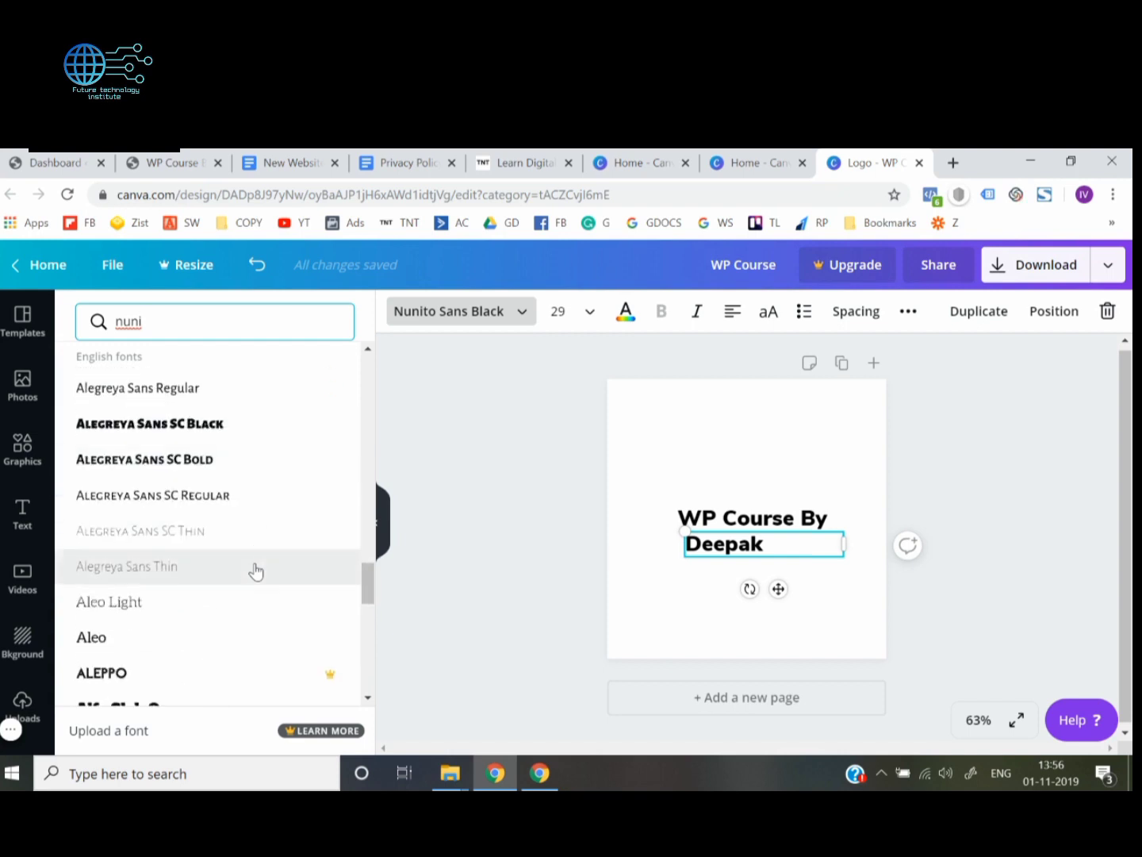
pyautogui.scroll(-2, 255, 571)
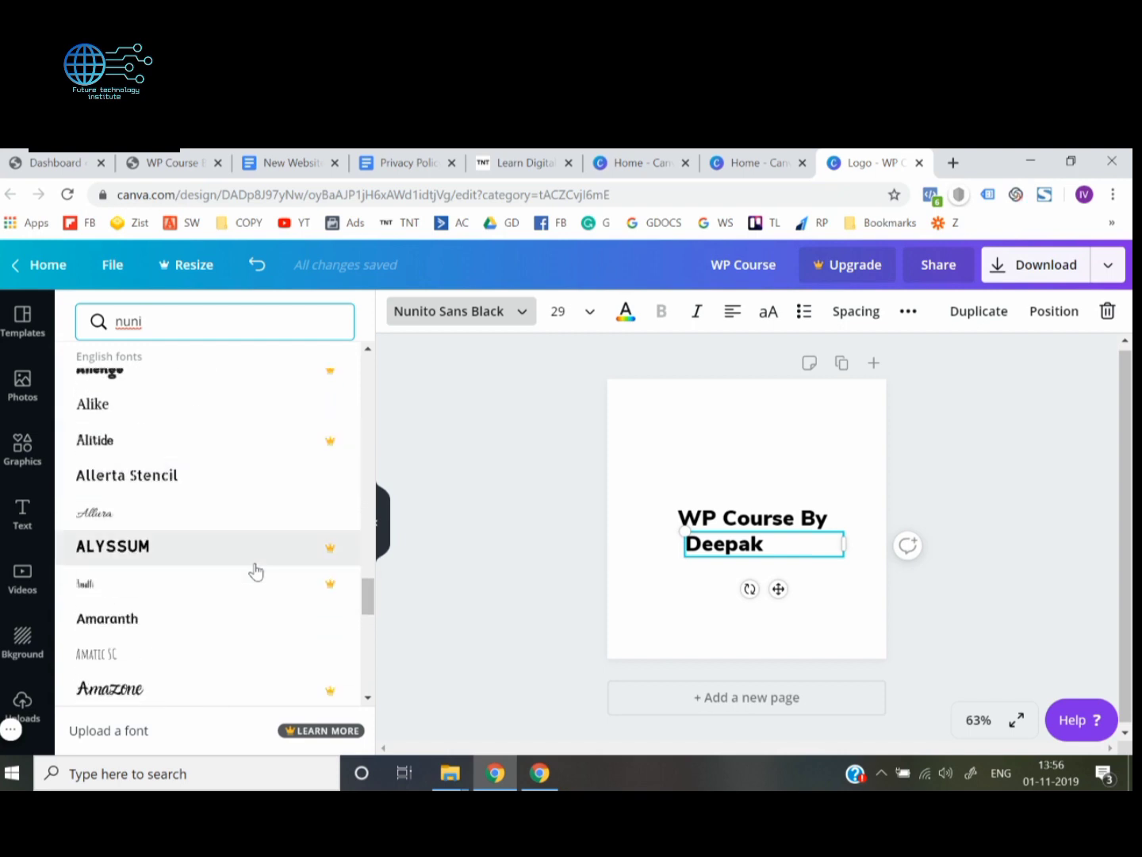
pyautogui.scroll(-2, 256, 571)
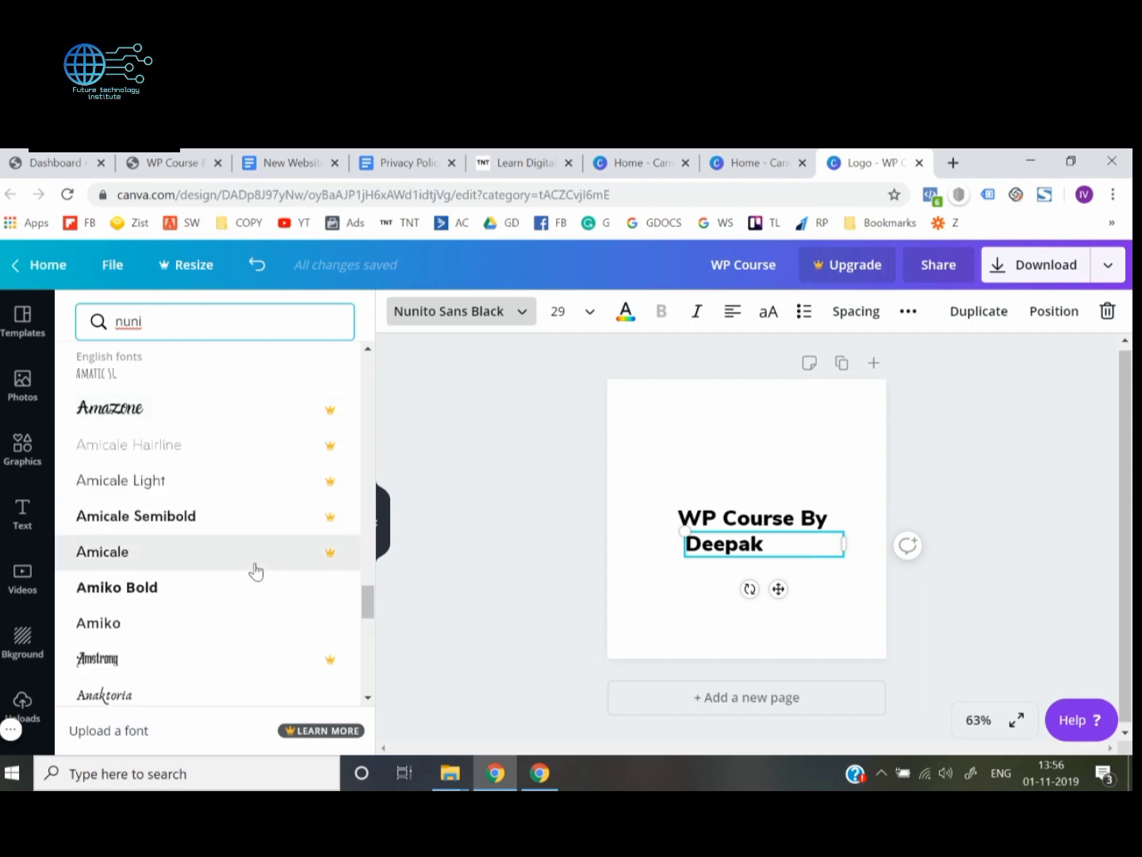
pyautogui.scroll(-2, 255, 571)
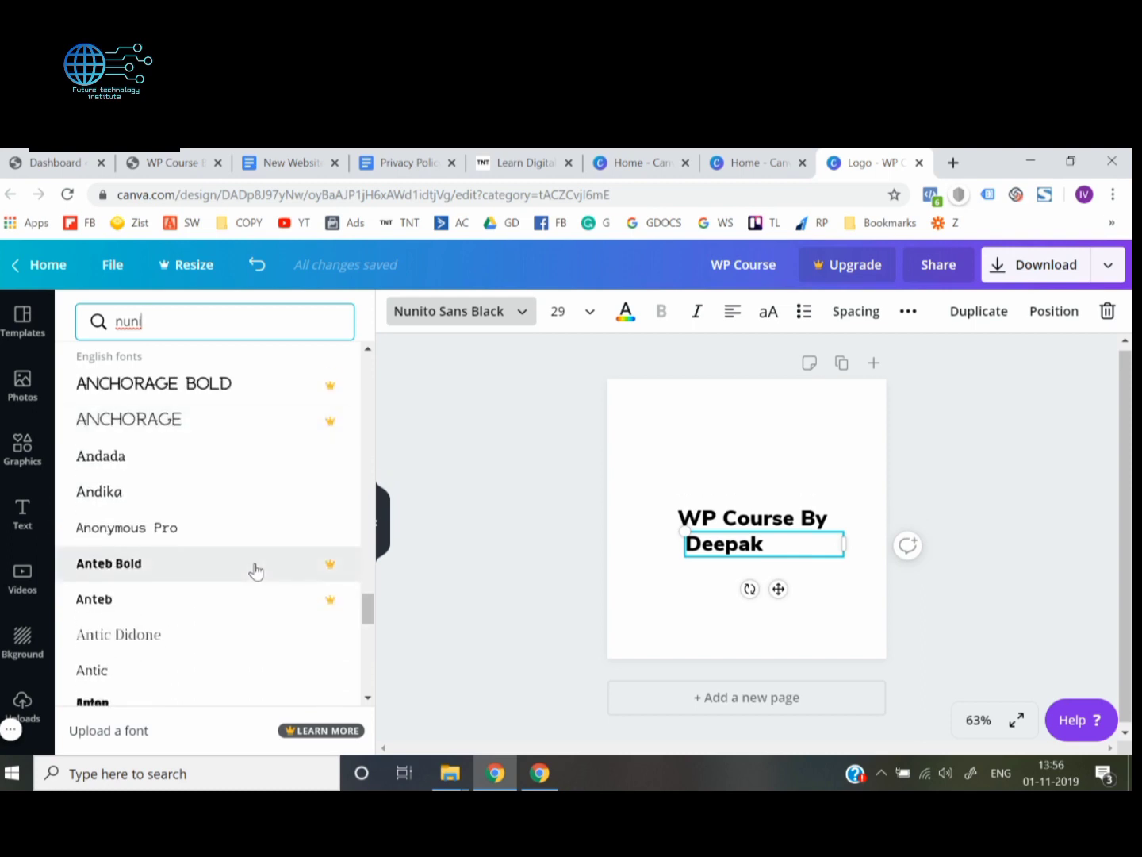
pyautogui.scroll(-6, 255, 571)
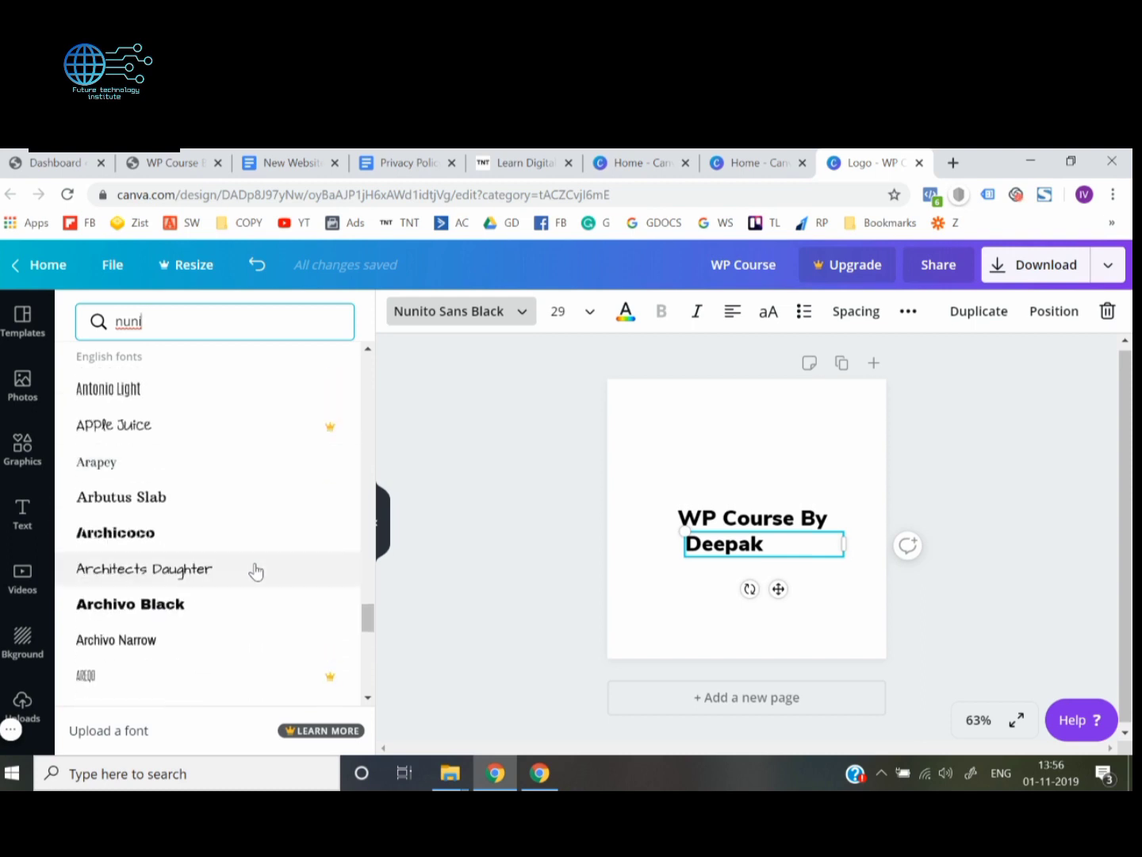
pyautogui.scroll(-4, 254, 571)
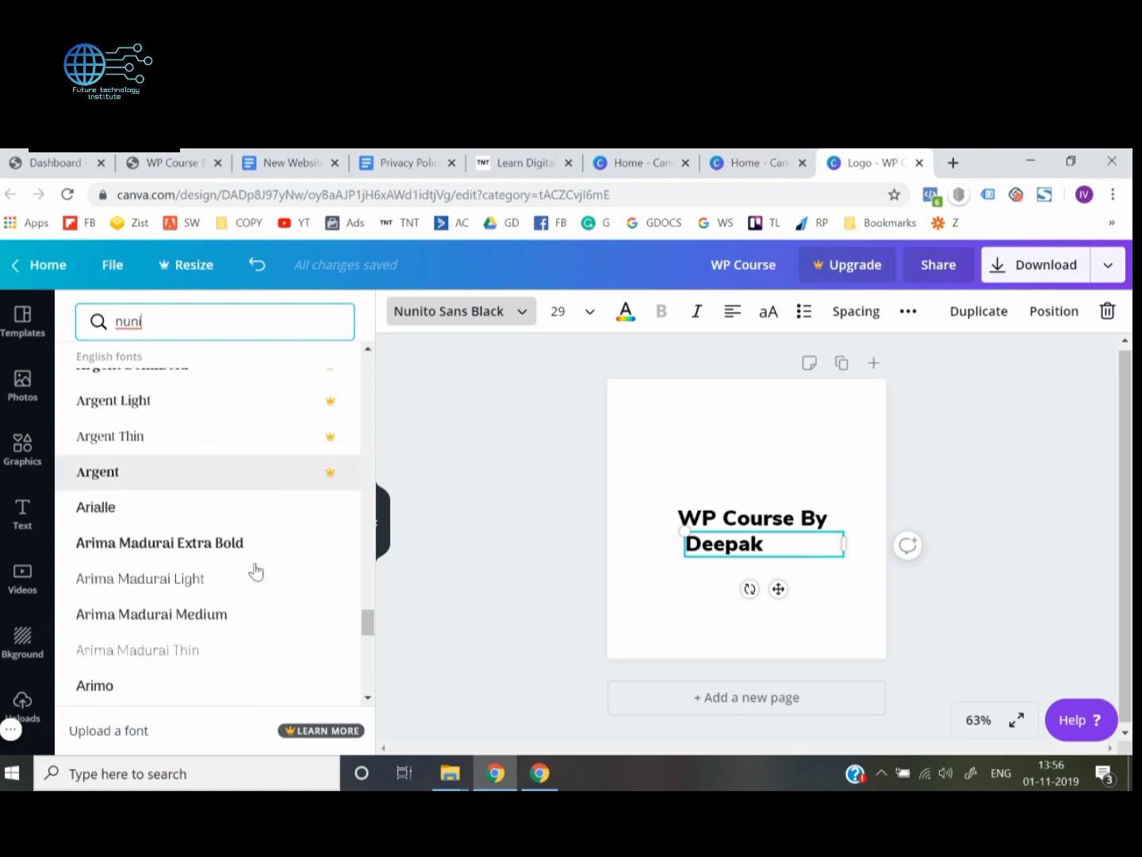
pyautogui.scroll(-6, 255, 571)
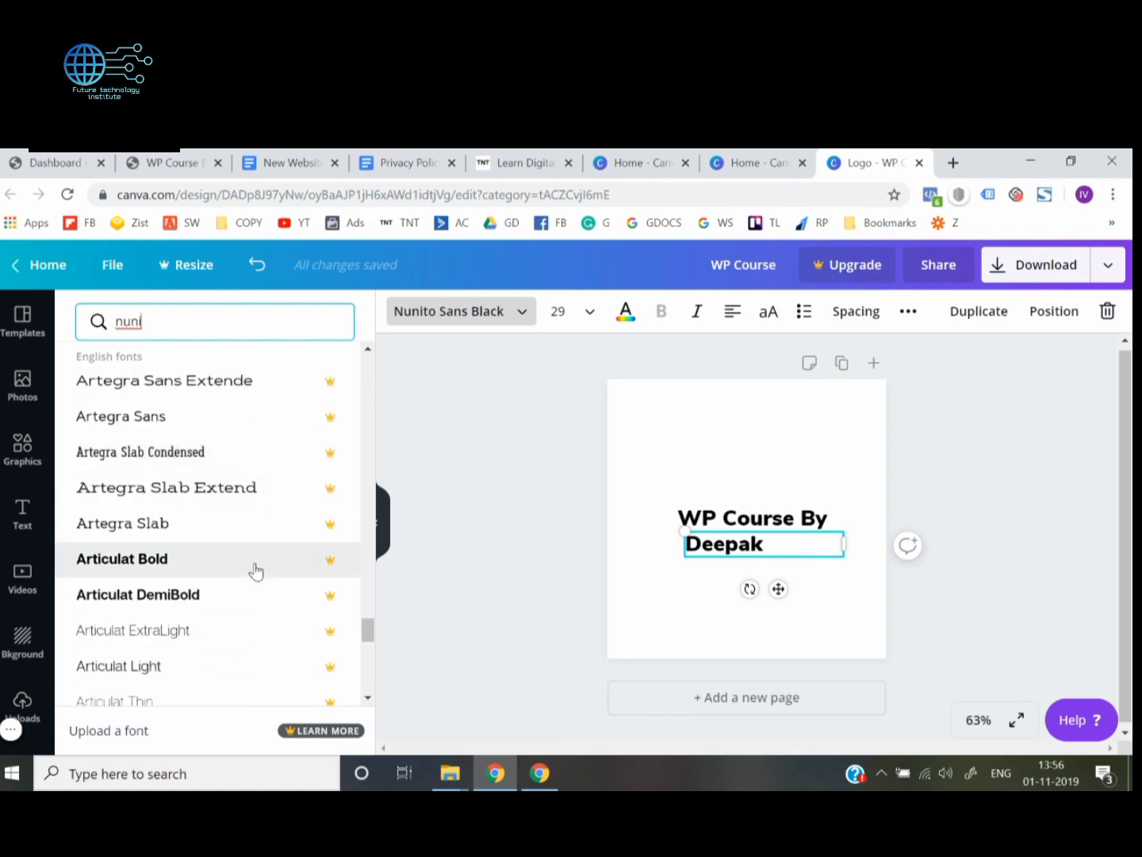
pyautogui.scroll(-2, 255, 571)
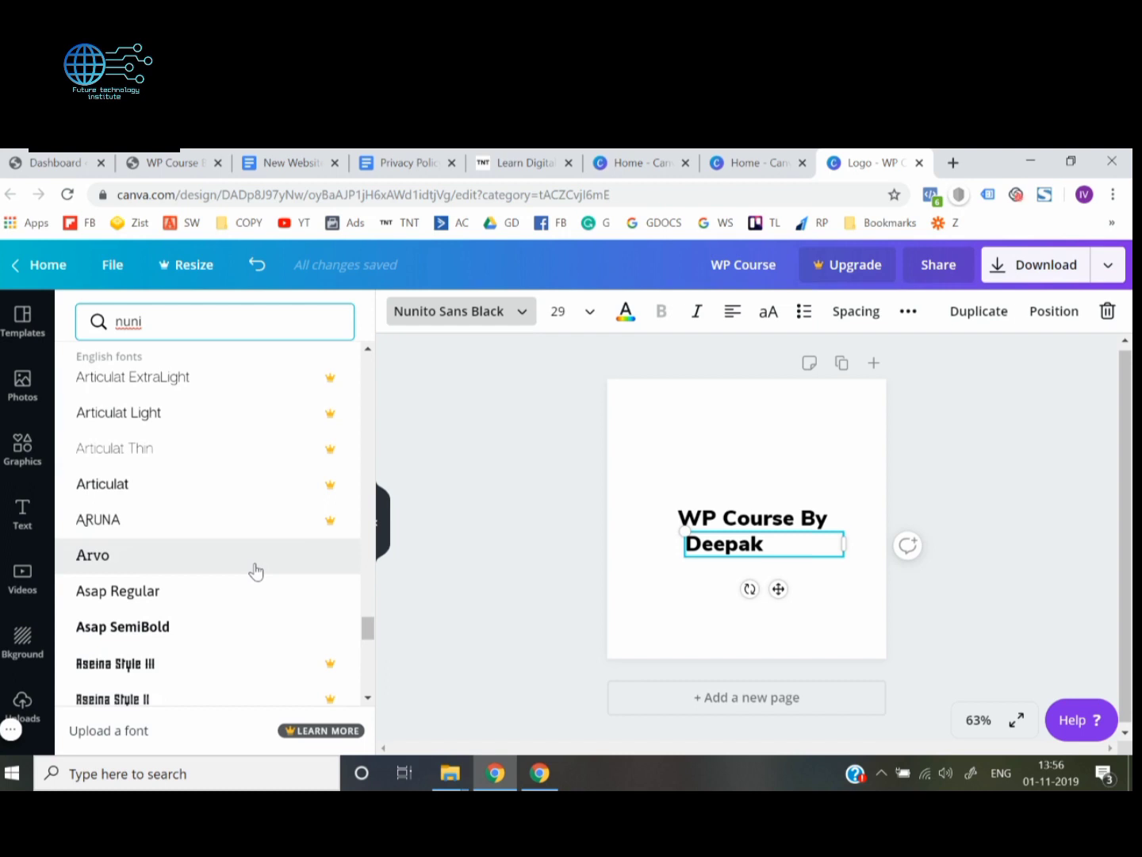
pyautogui.scroll(-8, 255, 571)
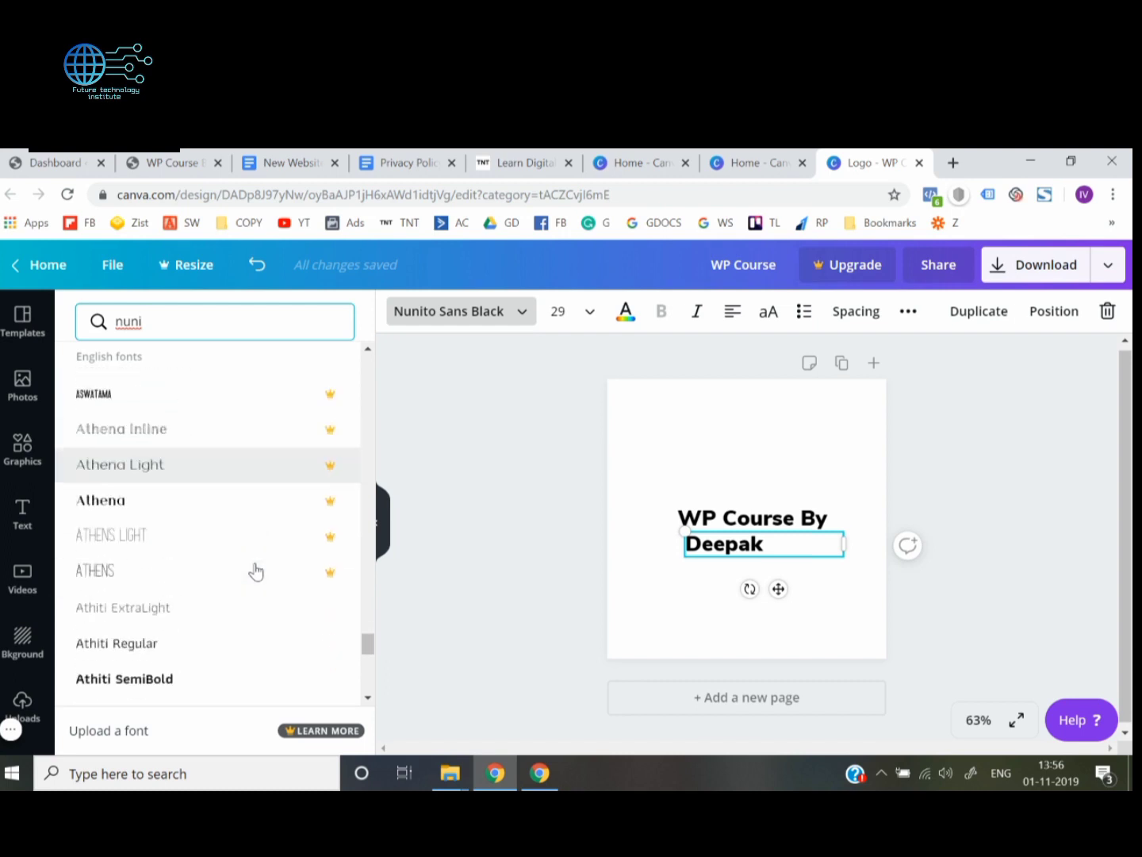
pyautogui.scroll(-4, 256, 571)
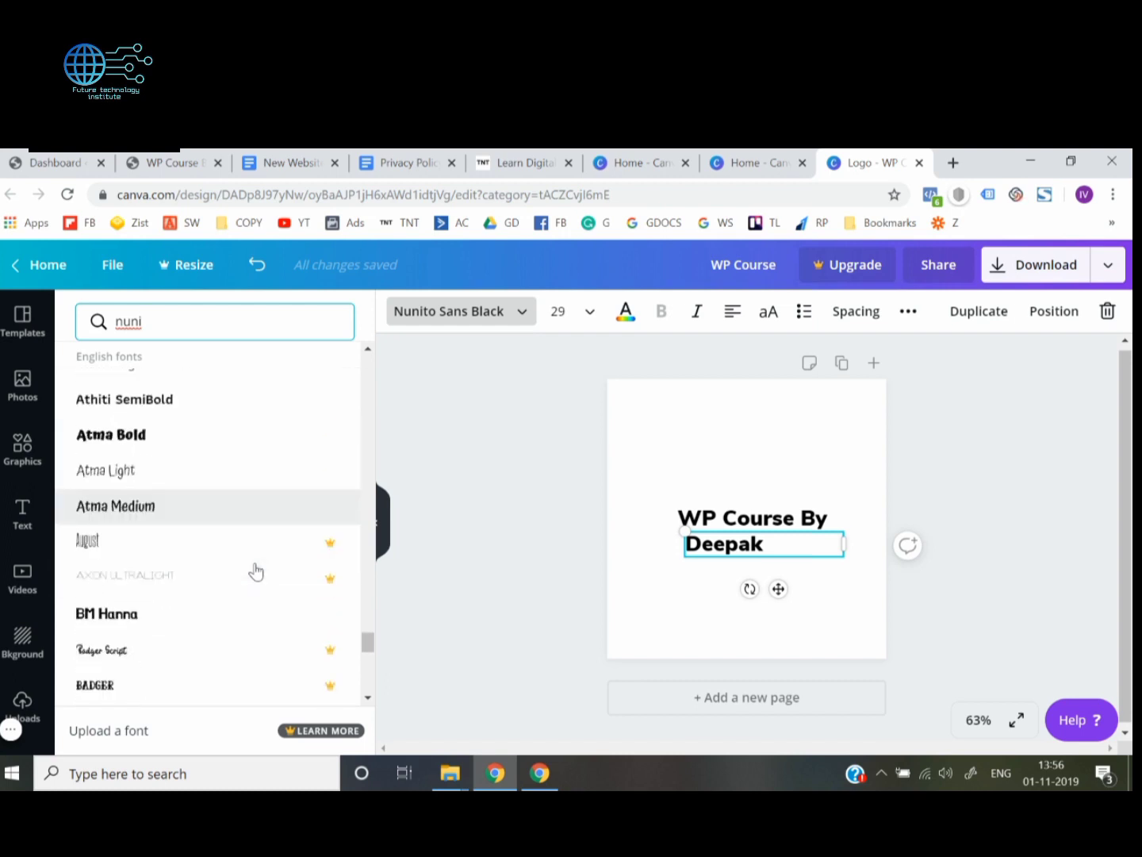
pyautogui.scroll(-2, 256, 571)
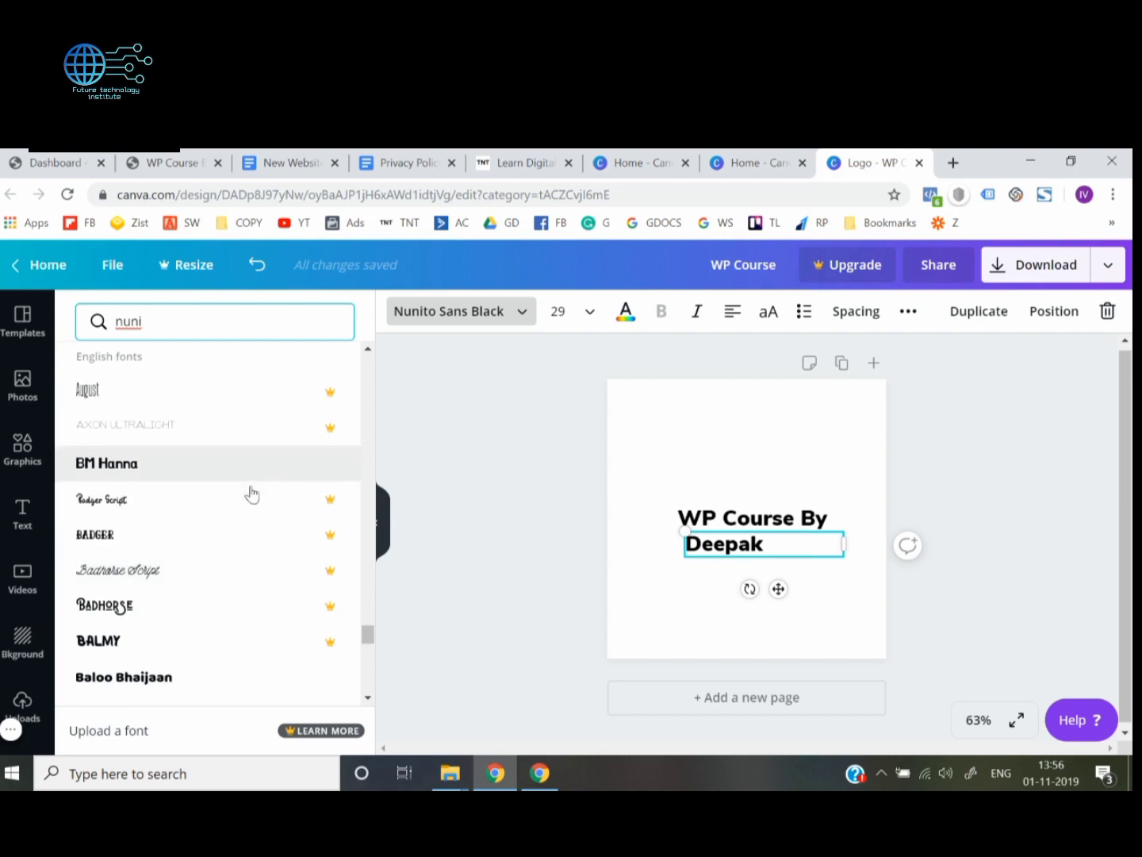
pyautogui.scroll(-3, 240, 511)
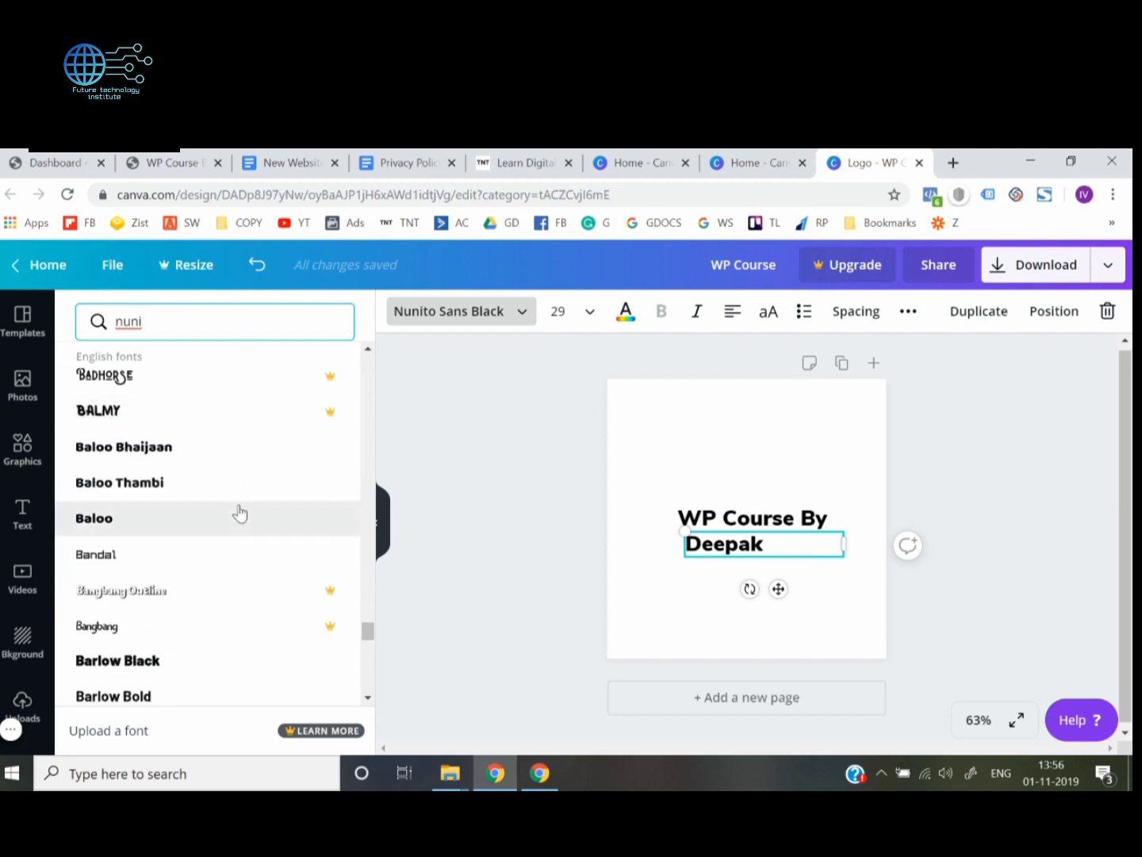
pyautogui.scroll(-3, 221, 550)
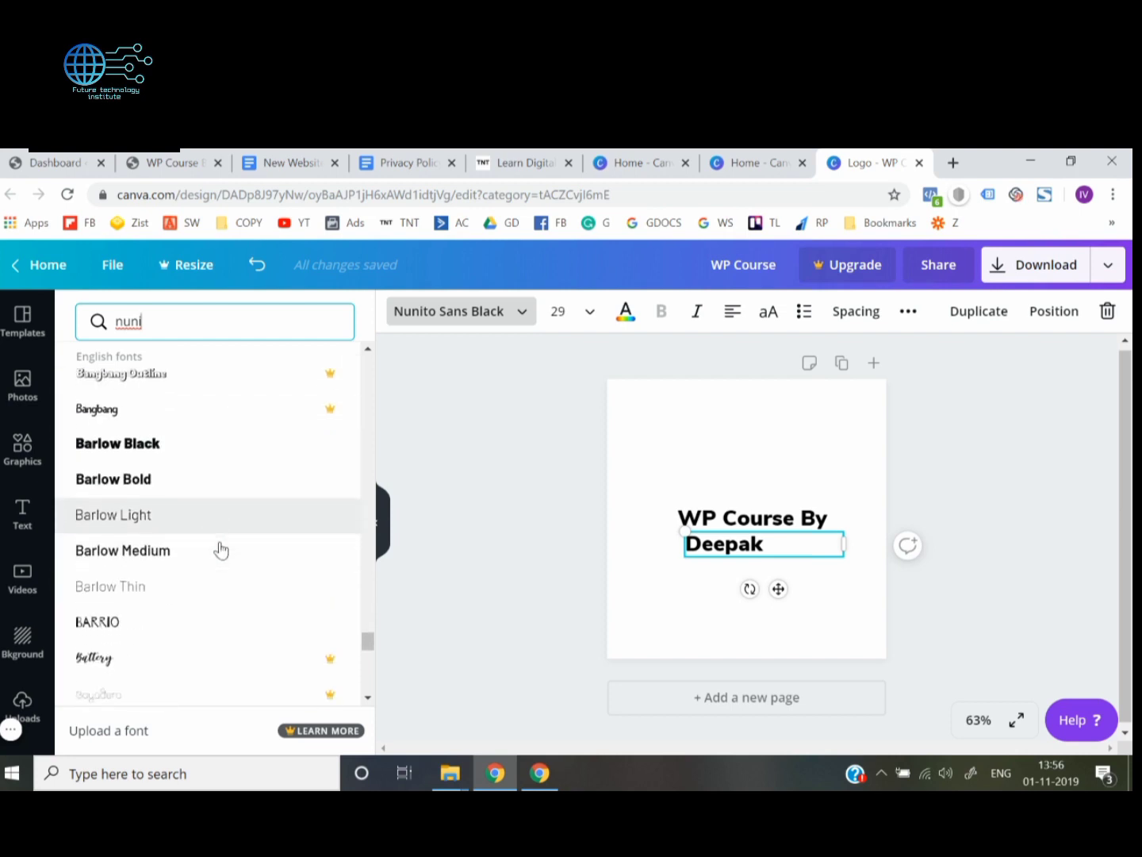
pyautogui.scroll(-2, 167, 632)
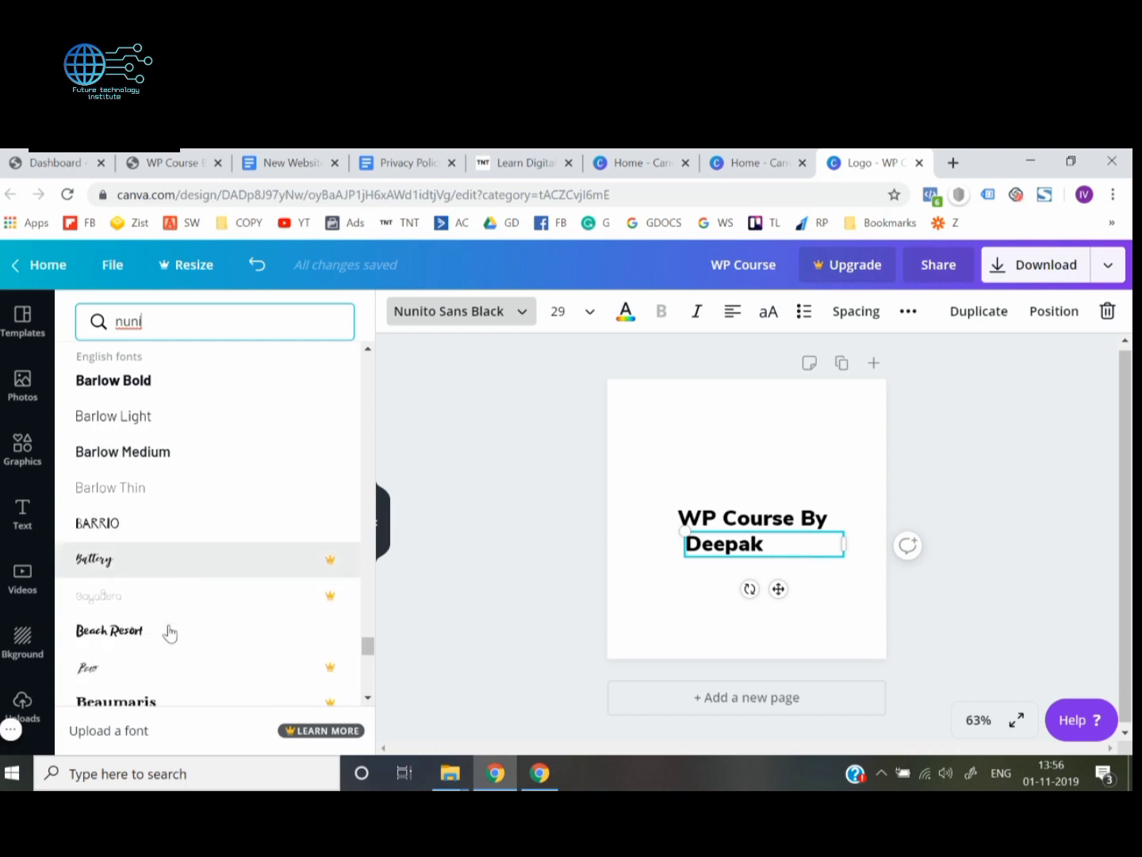
pyautogui.scroll(-1, 146, 654)
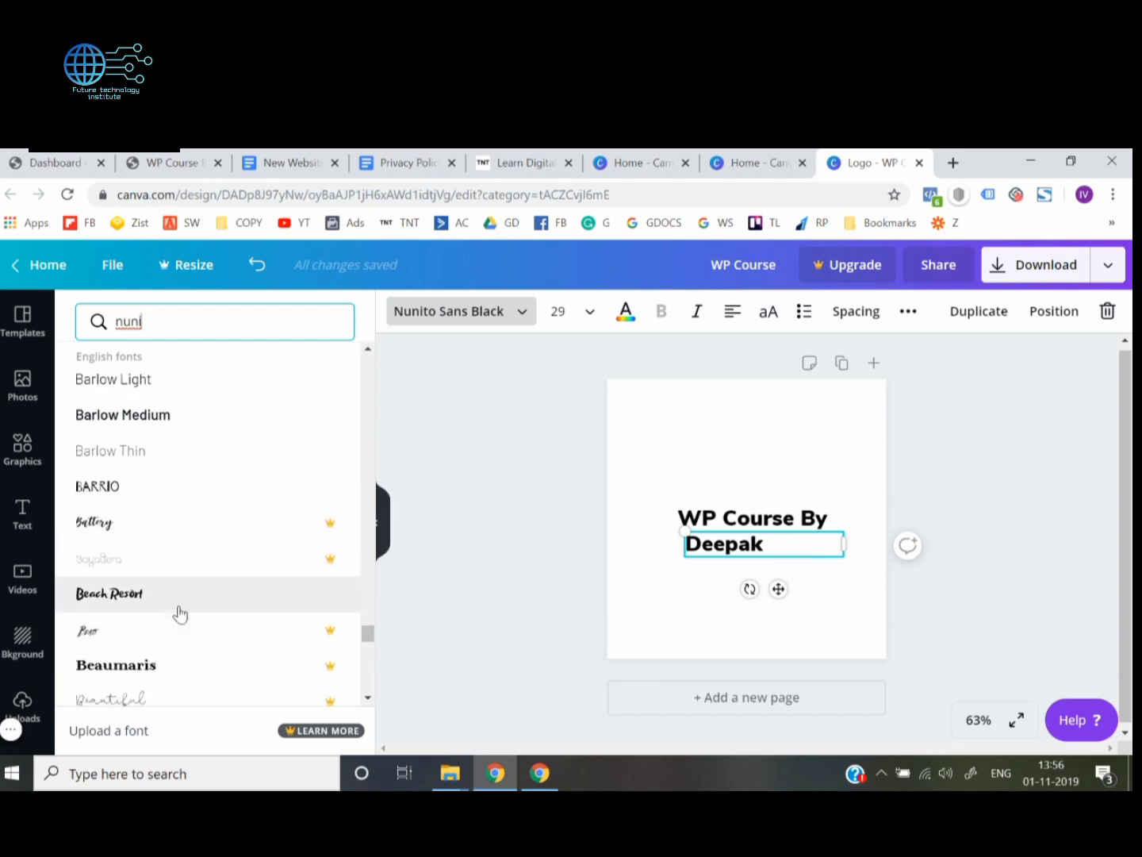
pyautogui.click(180, 612)
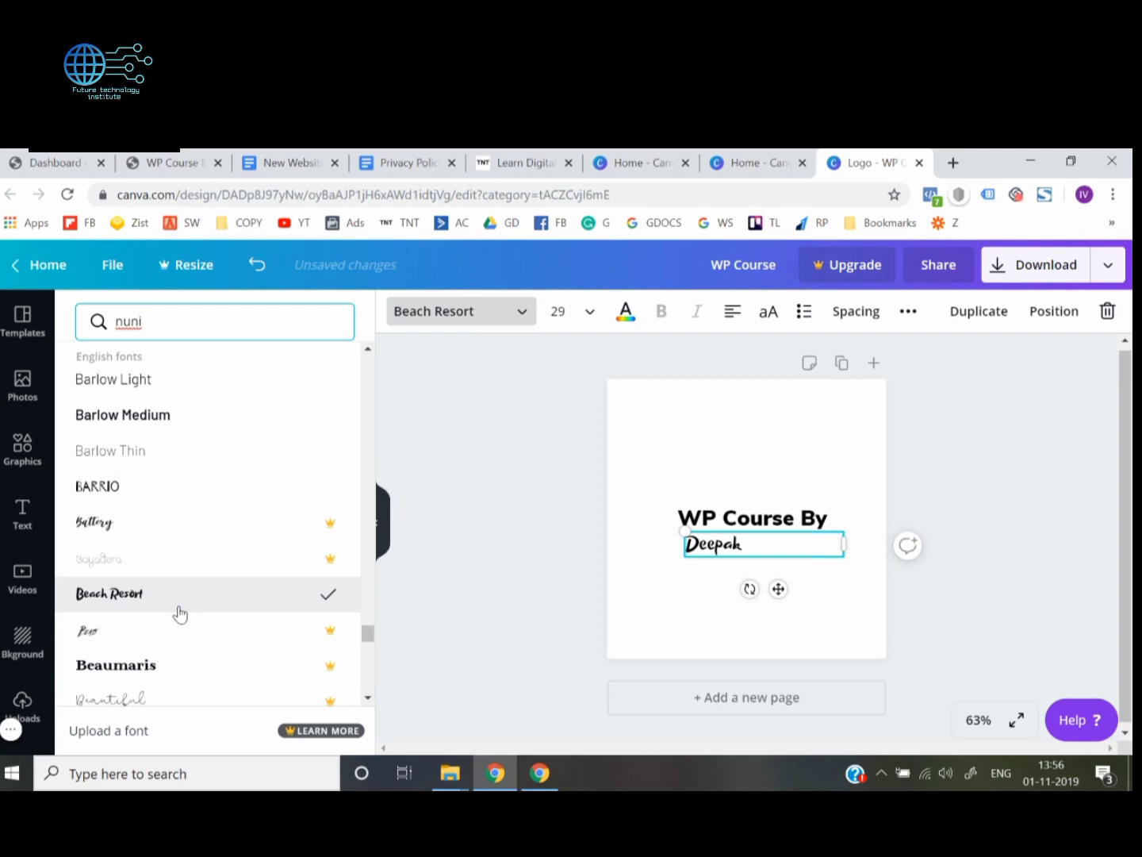
# Change the font of the name text below "WP Course By" to Bhavuka
pyautogui.scroll(-3, 180, 611)
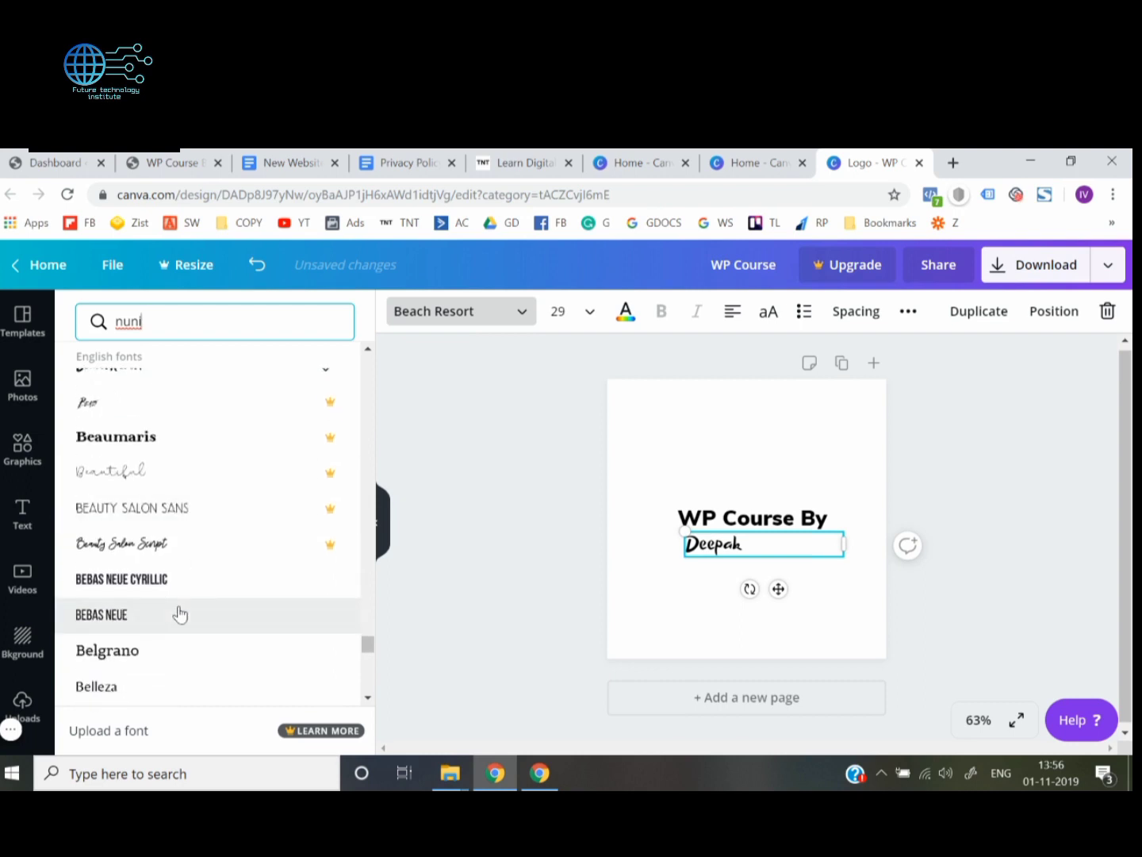
pyautogui.scroll(-2, 181, 612)
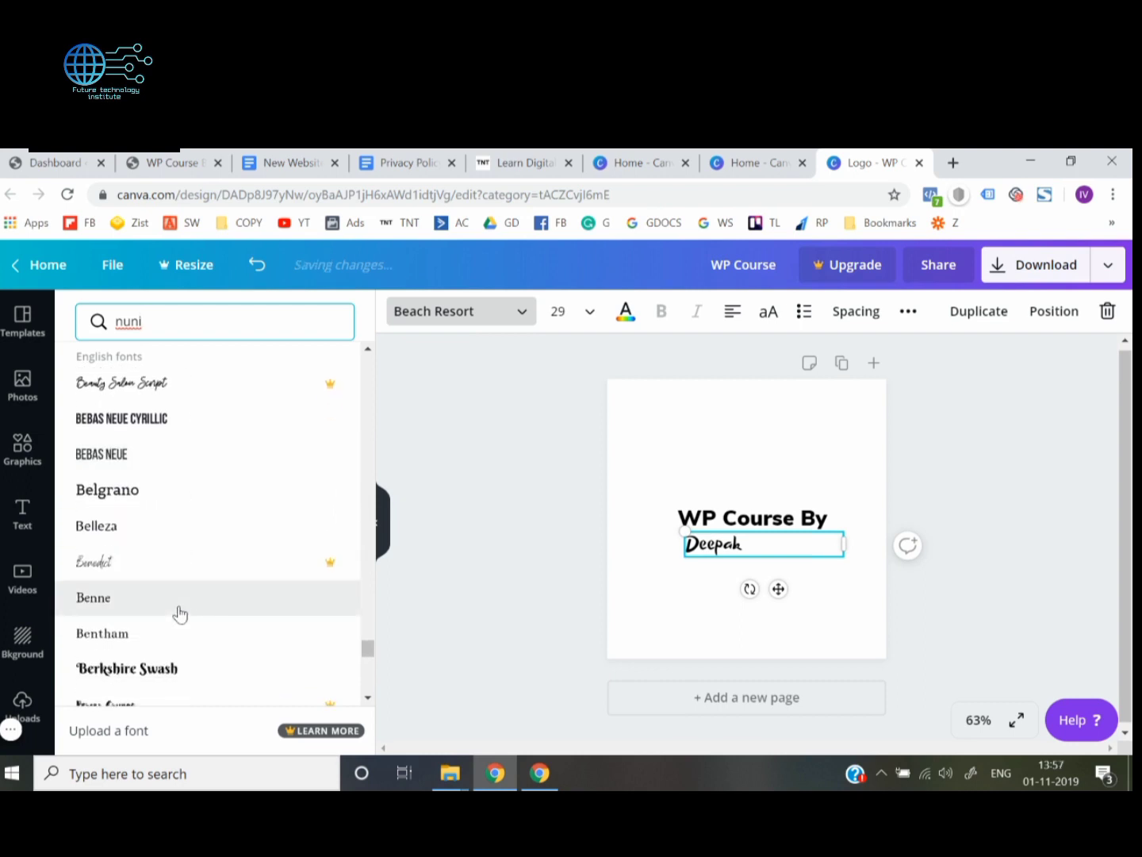
pyautogui.click(184, 527)
pyautogui.scroll(-7, 184, 529)
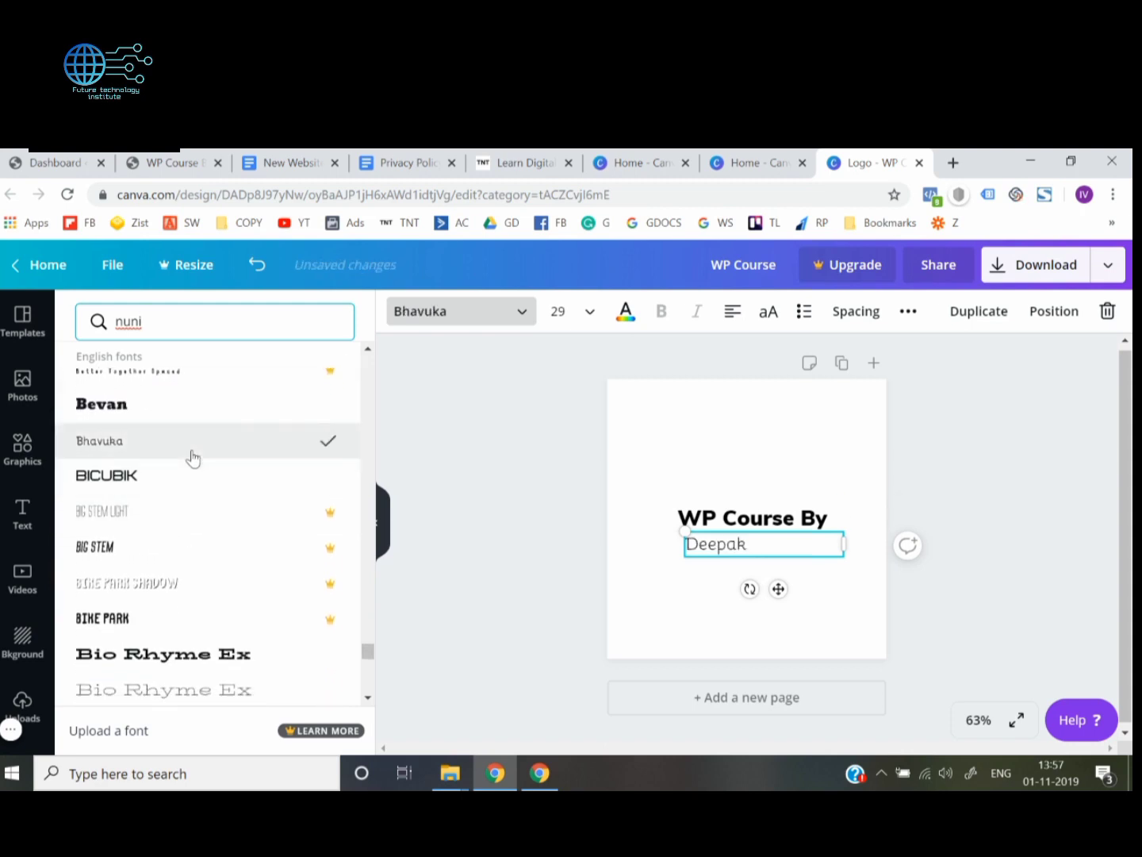
# Try the Cagliostro font on the name text below "WP Course By"
pyautogui.scroll(-6, 191, 456)
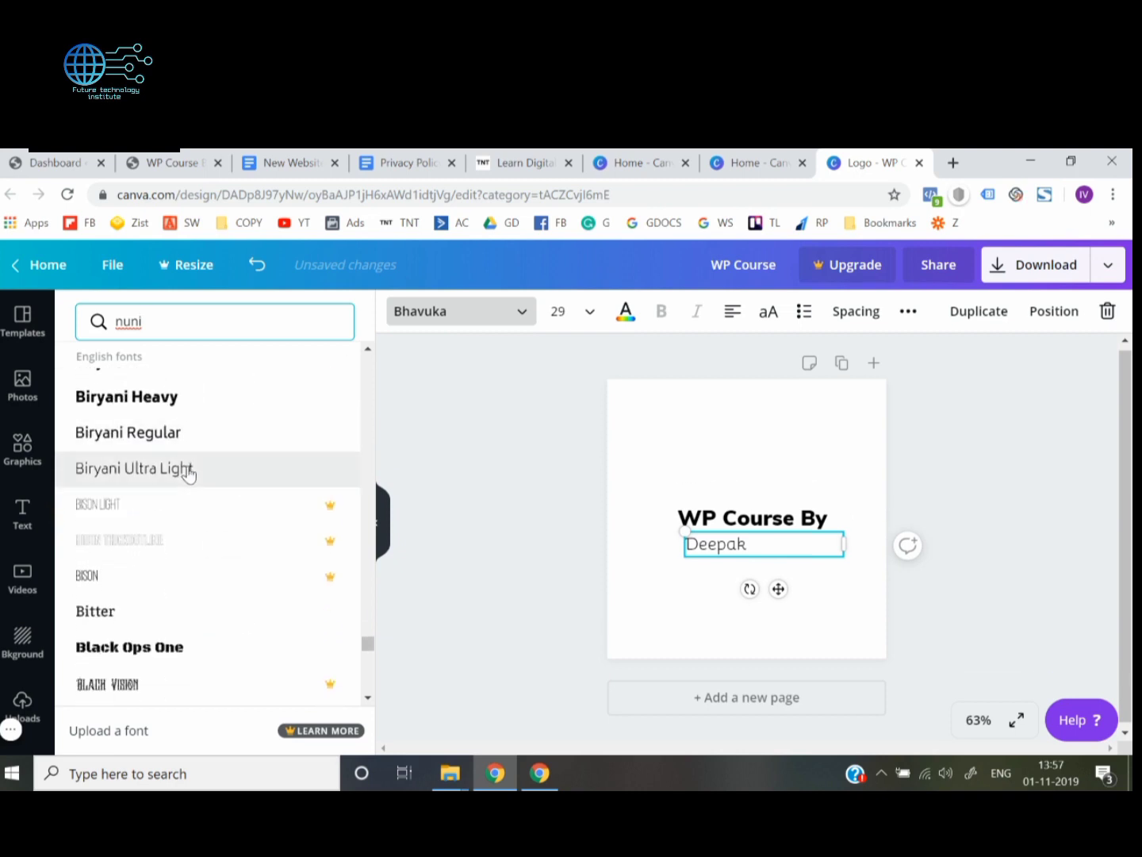
pyautogui.scroll(-8, 189, 472)
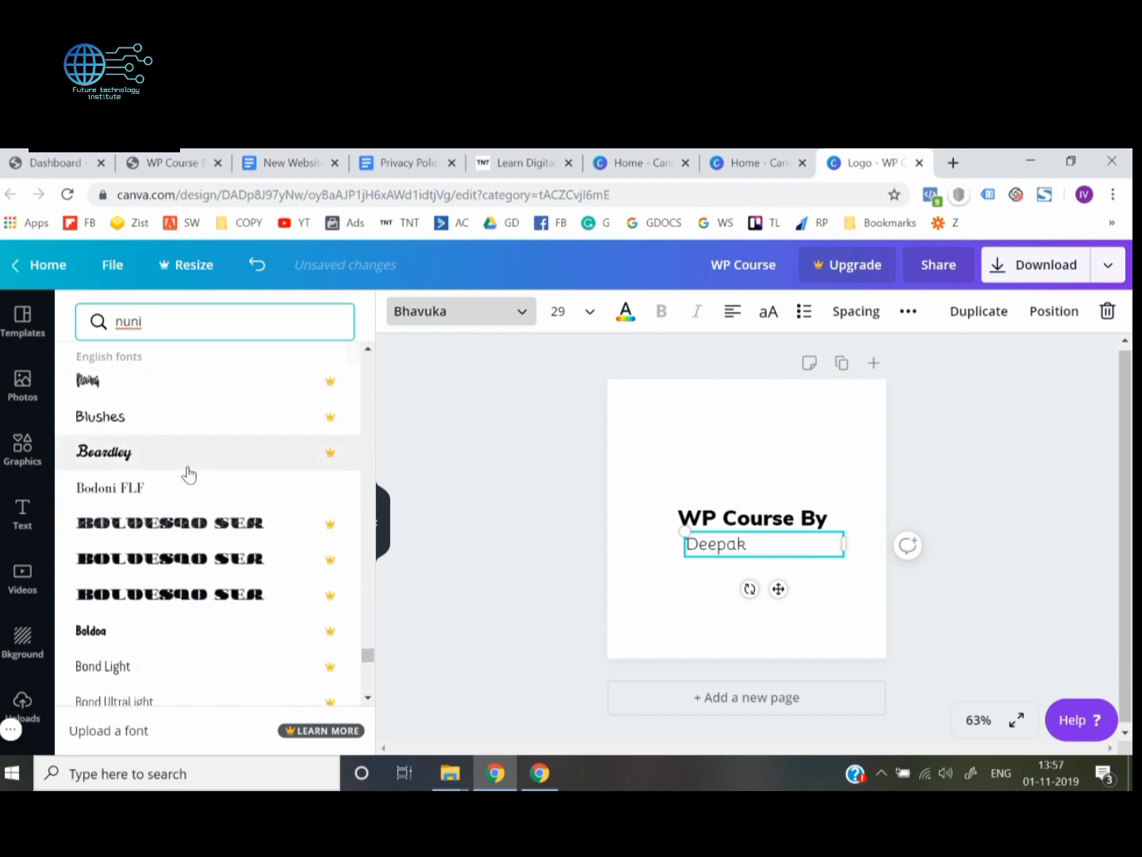
pyautogui.scroll(-5, 189, 475)
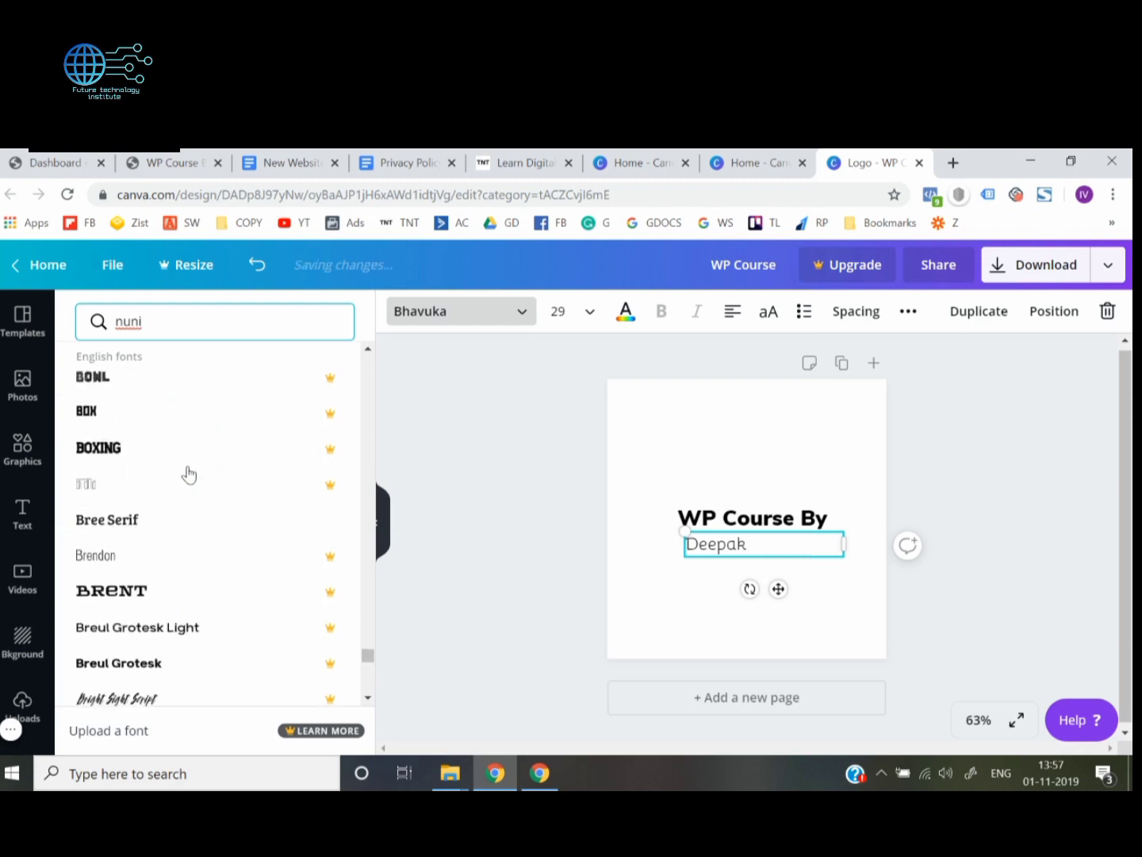
pyautogui.scroll(-6, 189, 474)
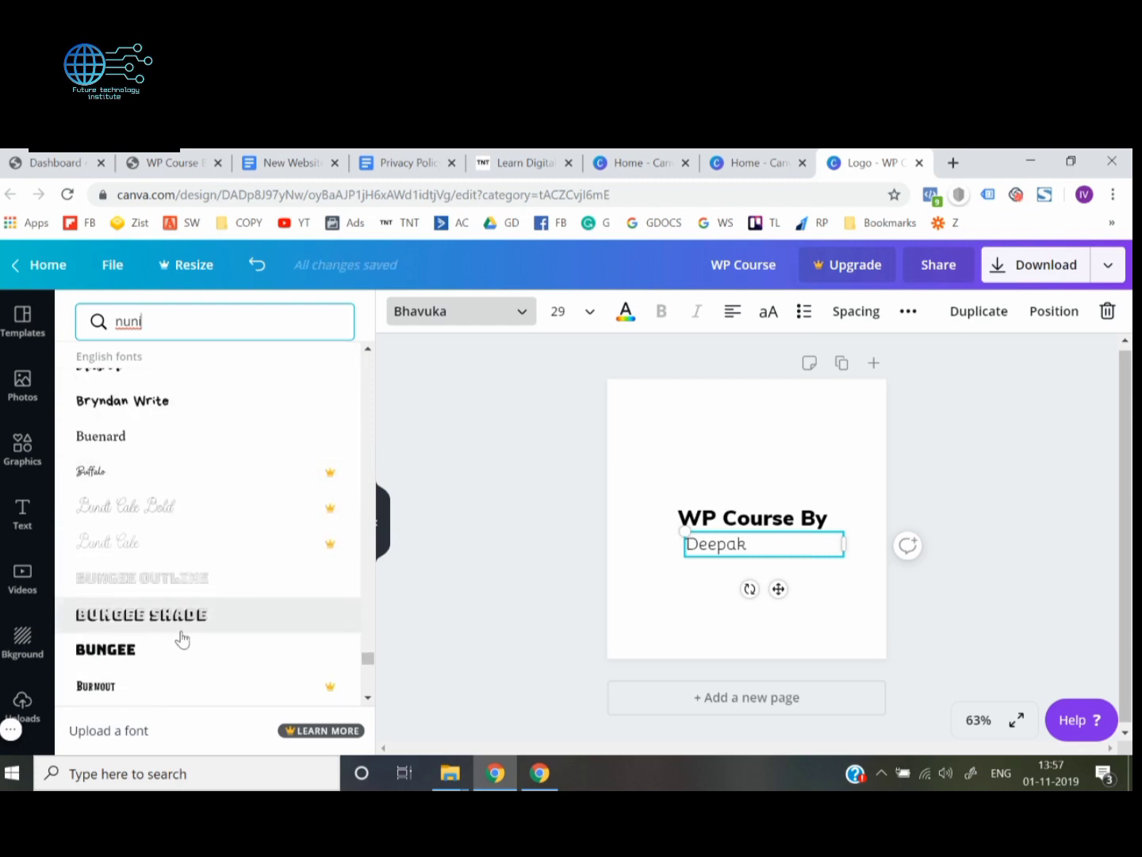
pyautogui.scroll(-5, 178, 638)
pyautogui.scroll(-2, 181, 639)
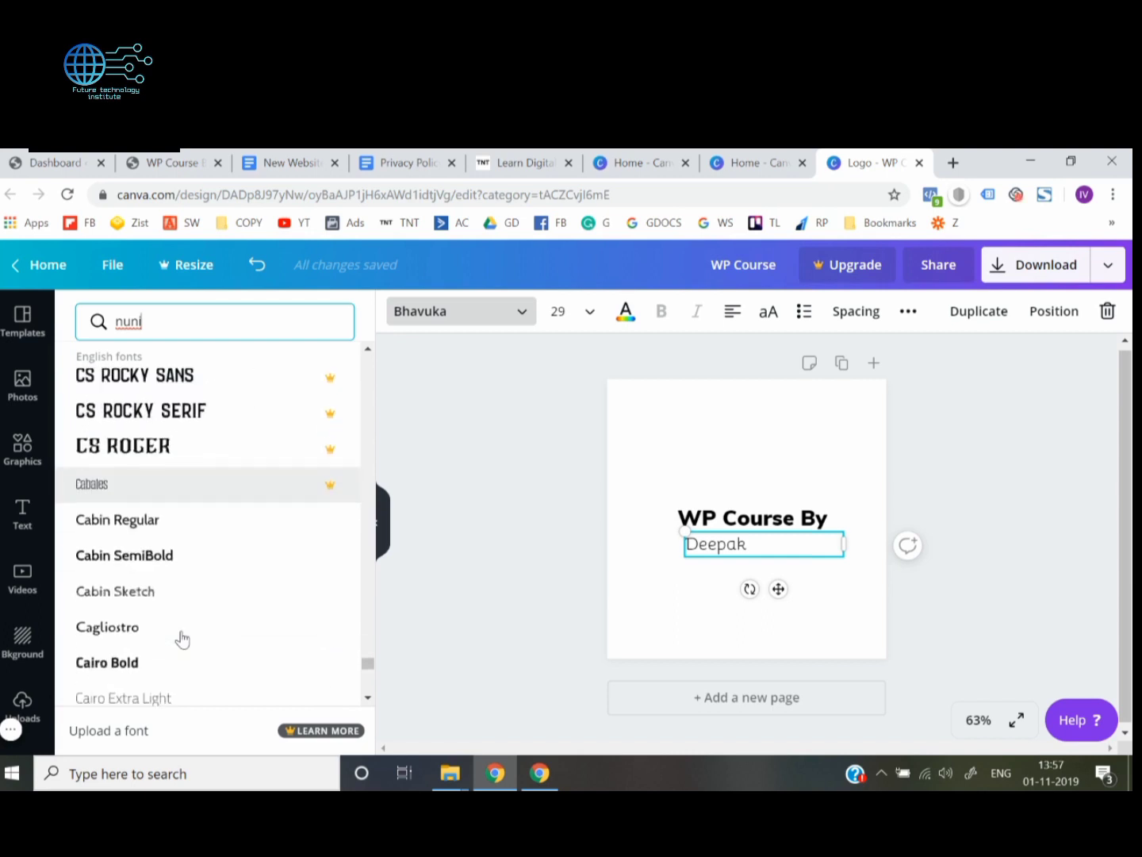
pyautogui.scroll(-1, 309, 533)
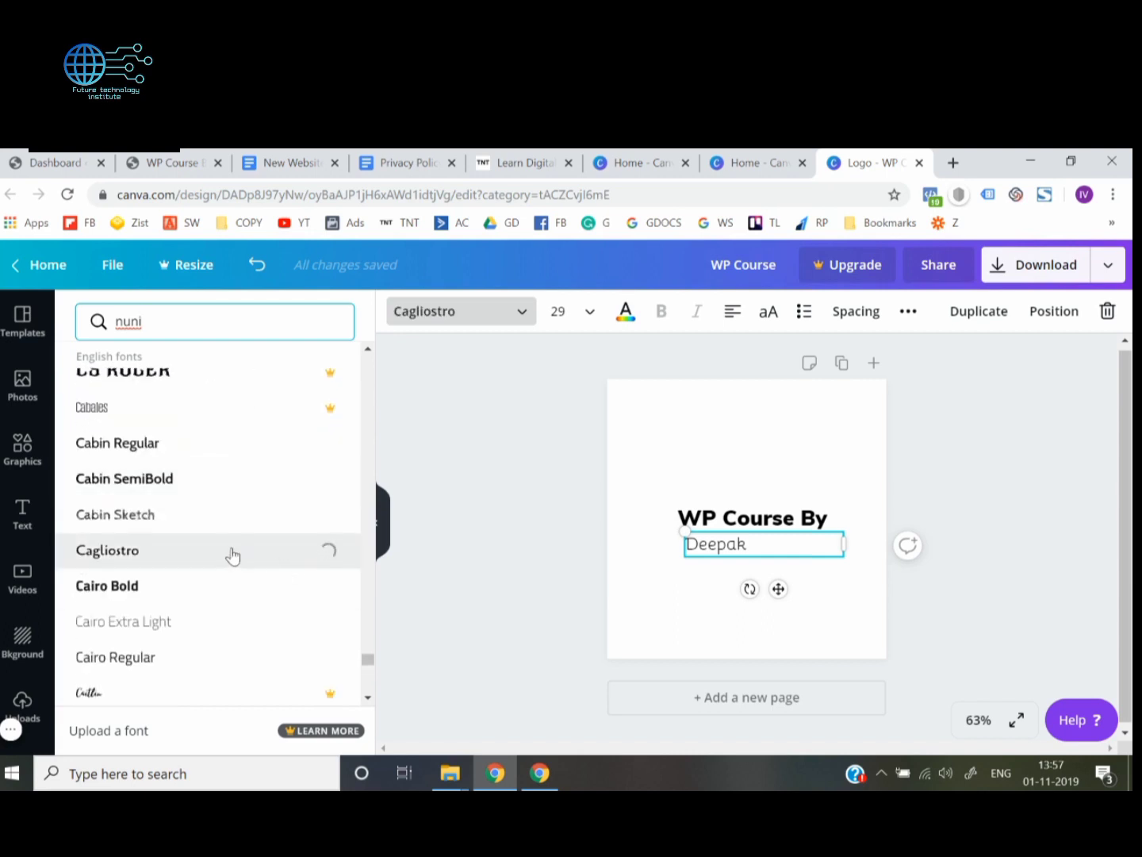
# Change the font of the name text below "WP Course By" to Chewy
pyautogui.scroll(-3, 230, 556)
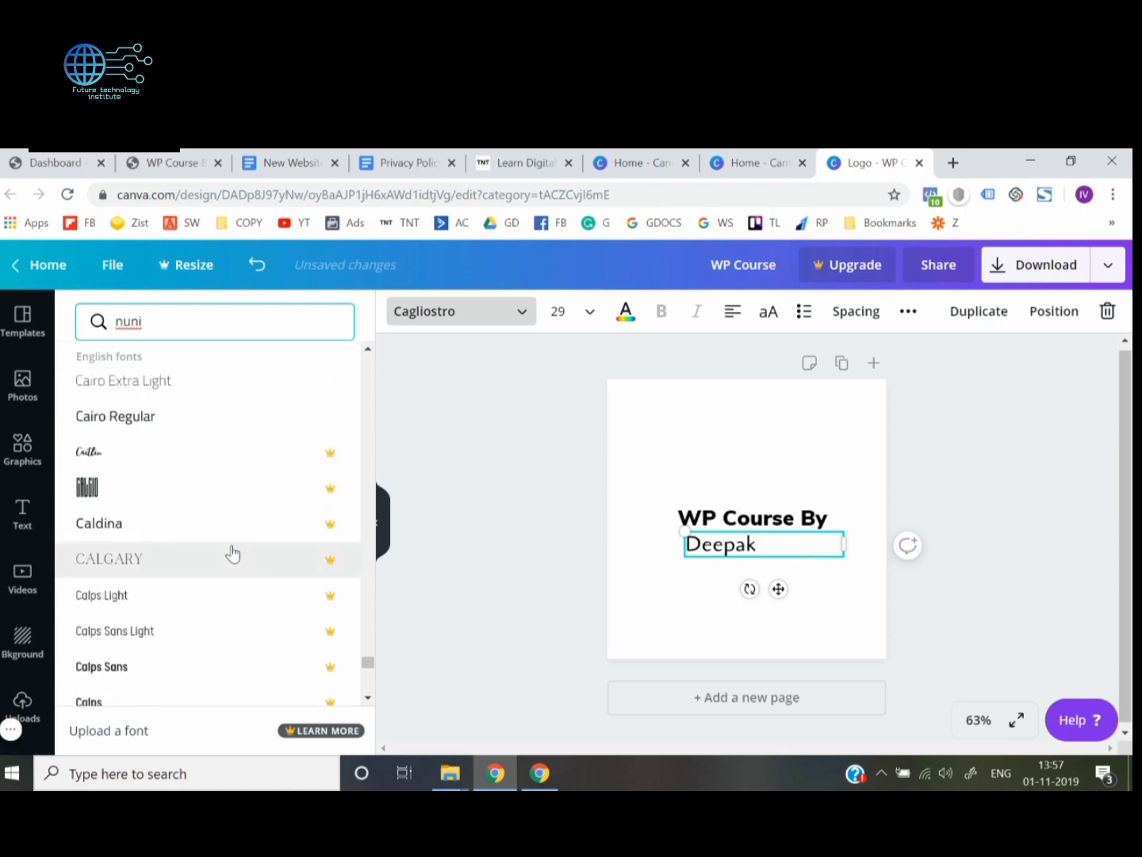
pyautogui.scroll(10, 229, 468)
pyautogui.scroll(10, 230, 468)
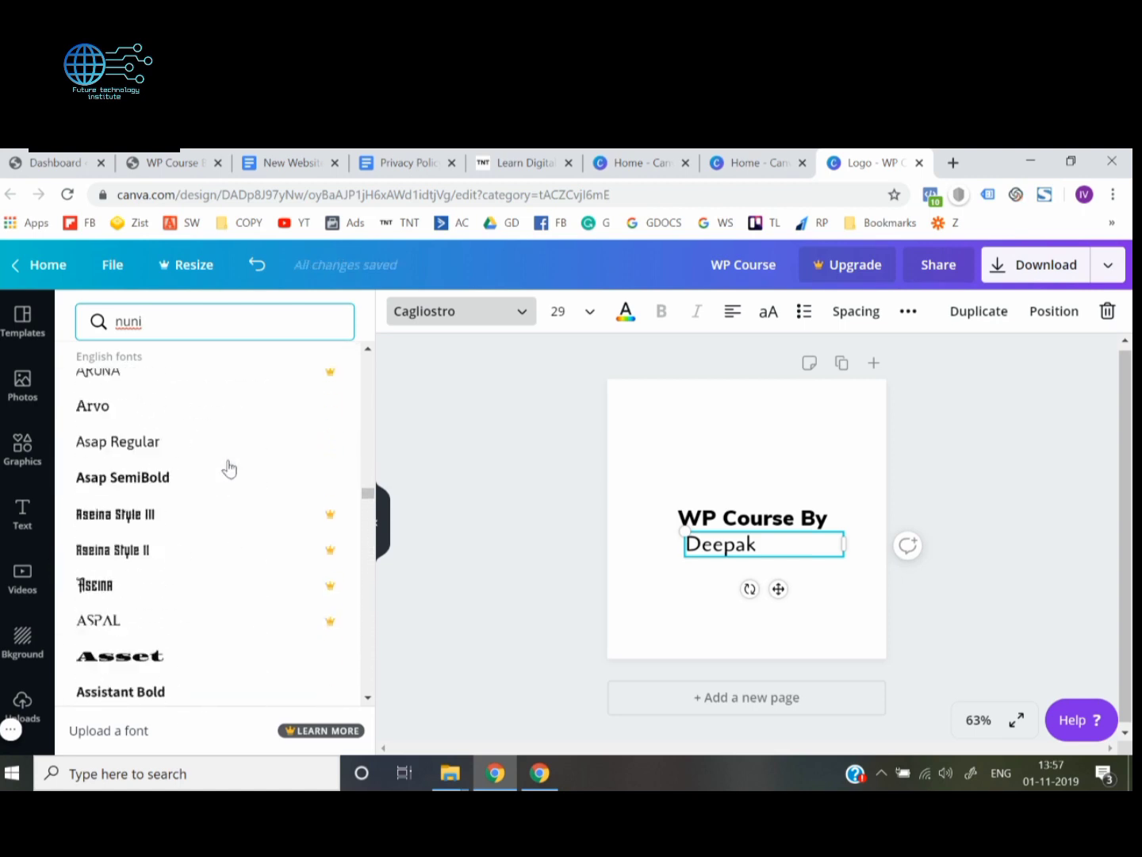
pyautogui.moveTo(368, 456); pyautogui.dragTo(382, 325)
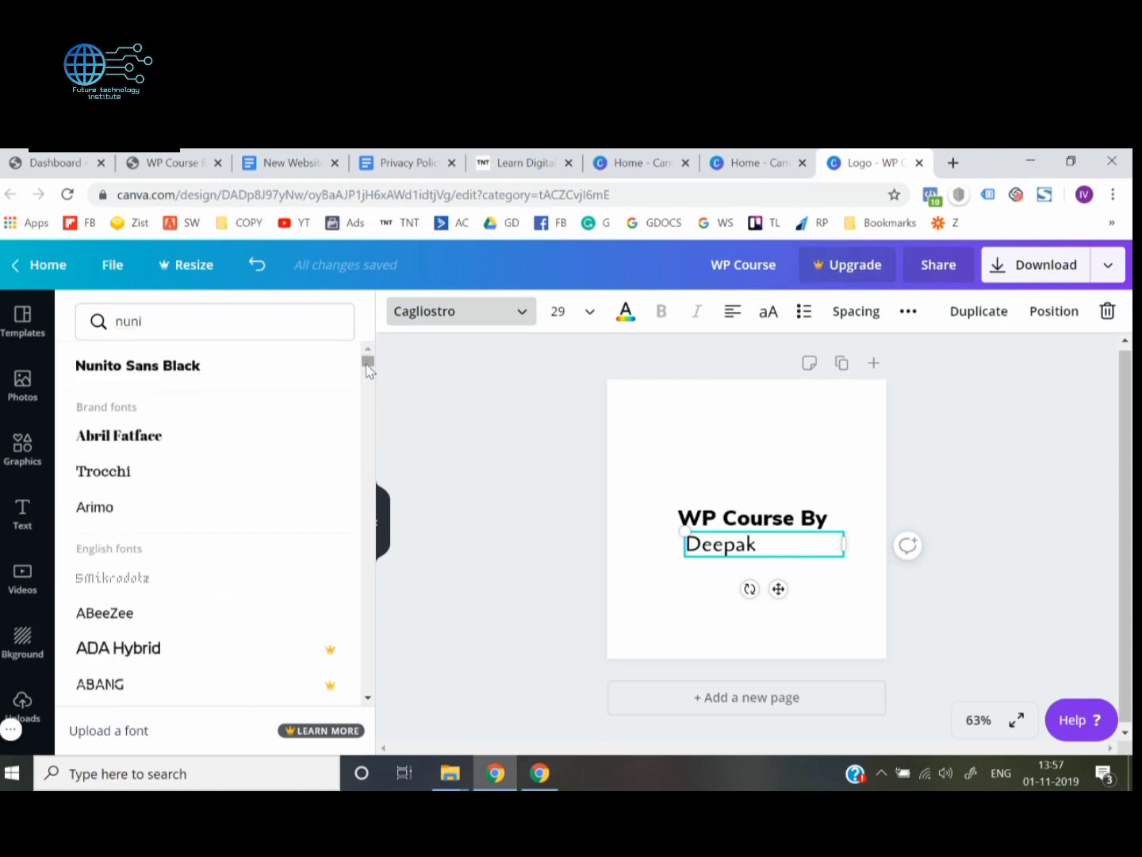
pyautogui.moveTo(368, 365); pyautogui.dragTo(368, 674)
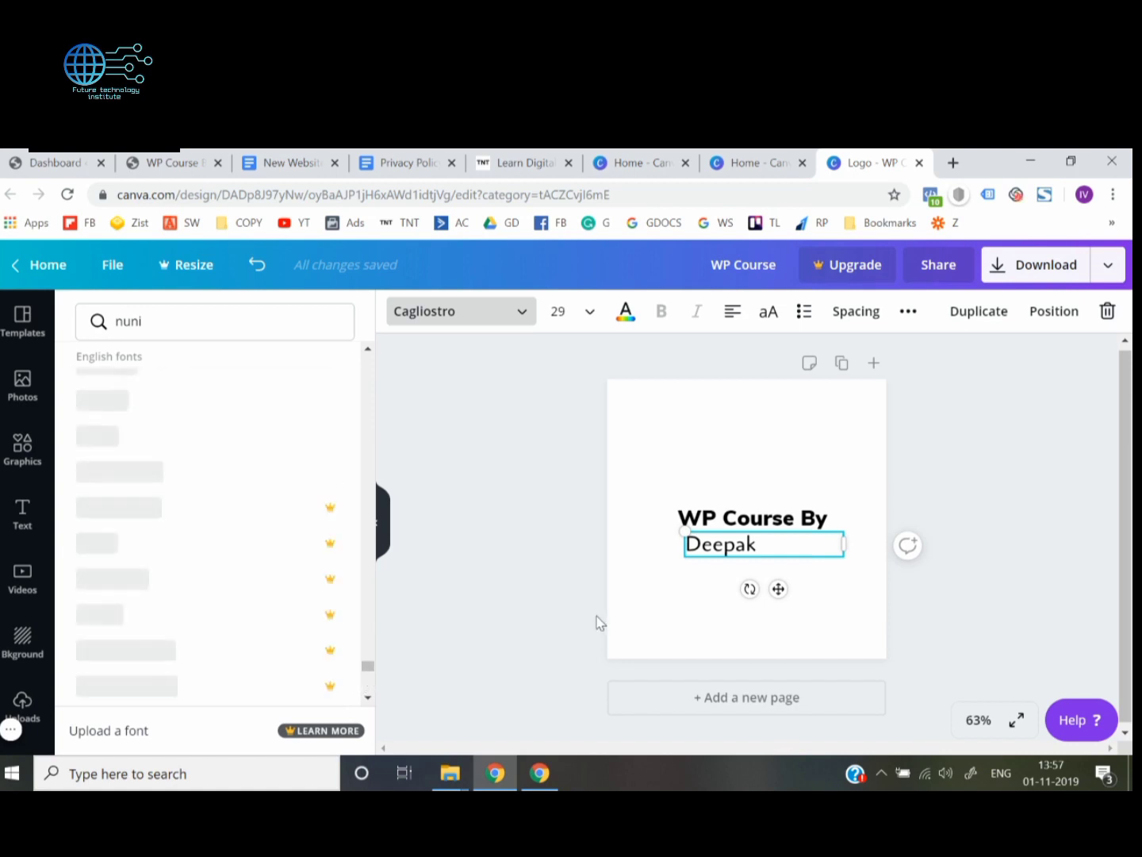
pyautogui.scroll(-2, 246, 592)
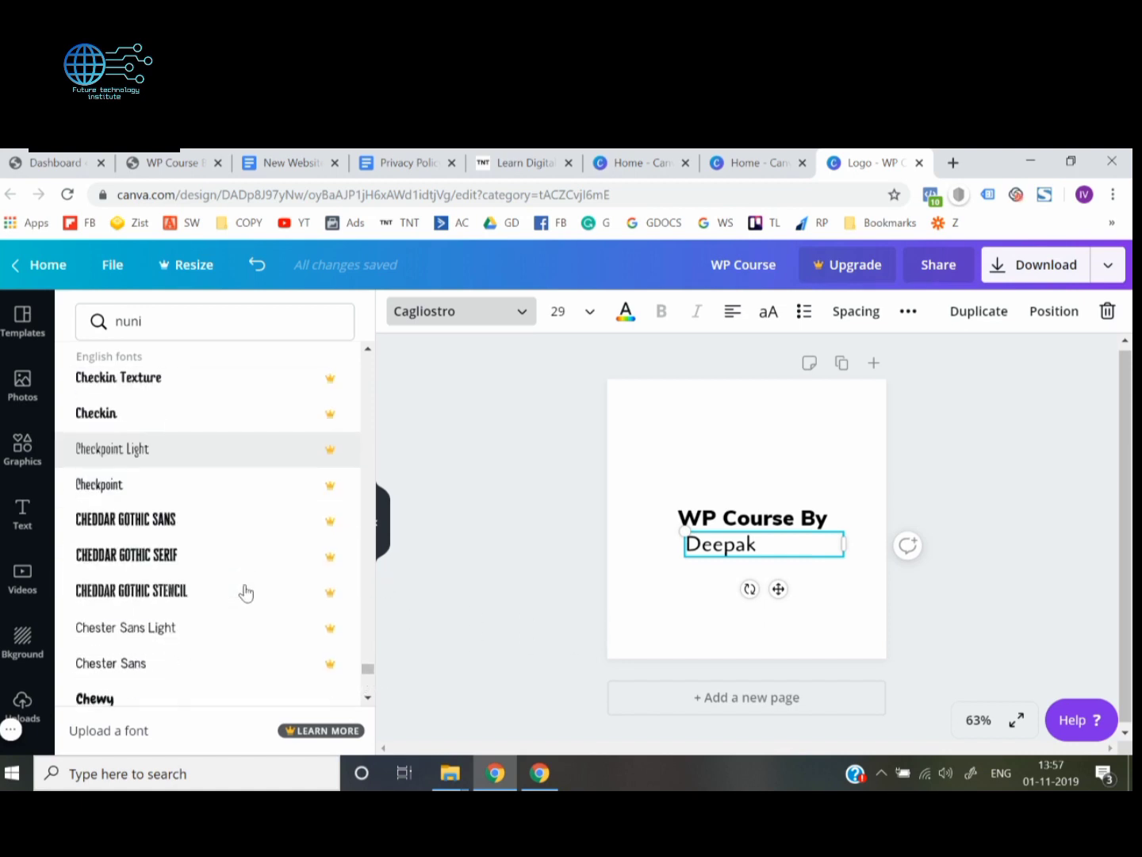
pyautogui.scroll(-4, 246, 592)
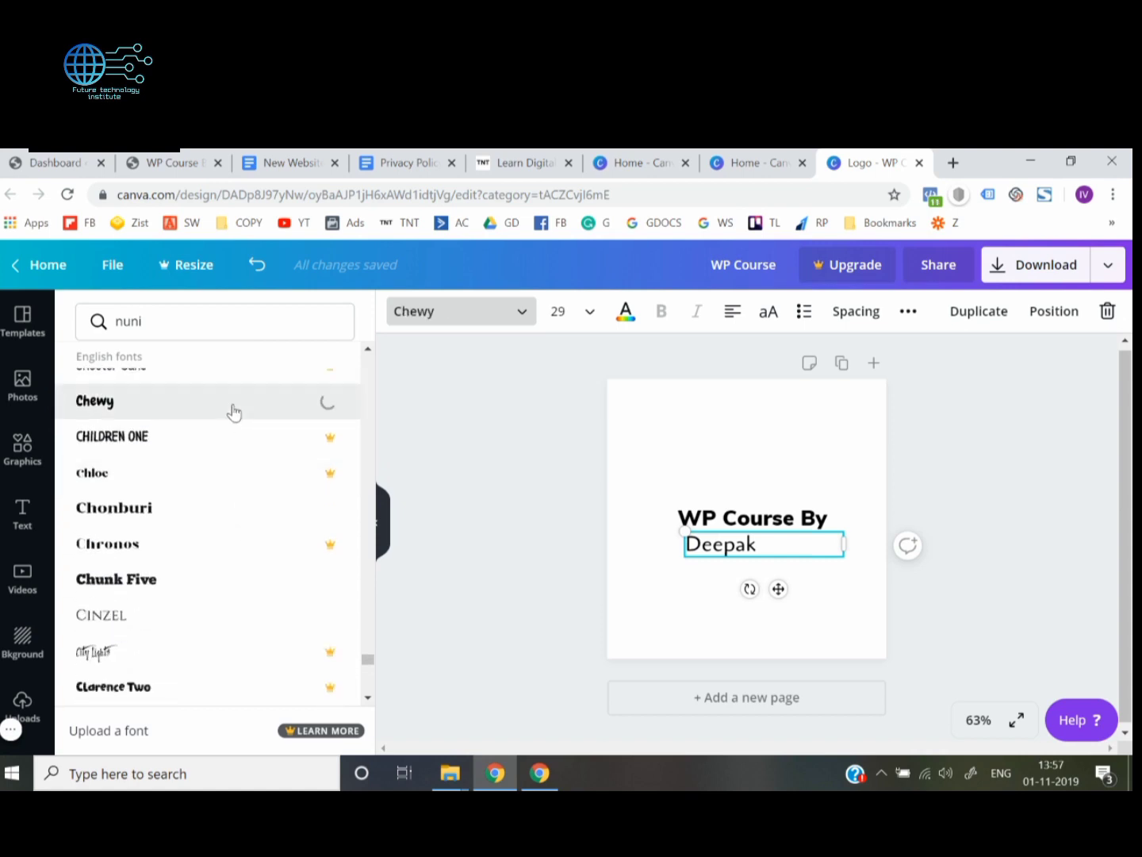
pyautogui.click(549, 574)
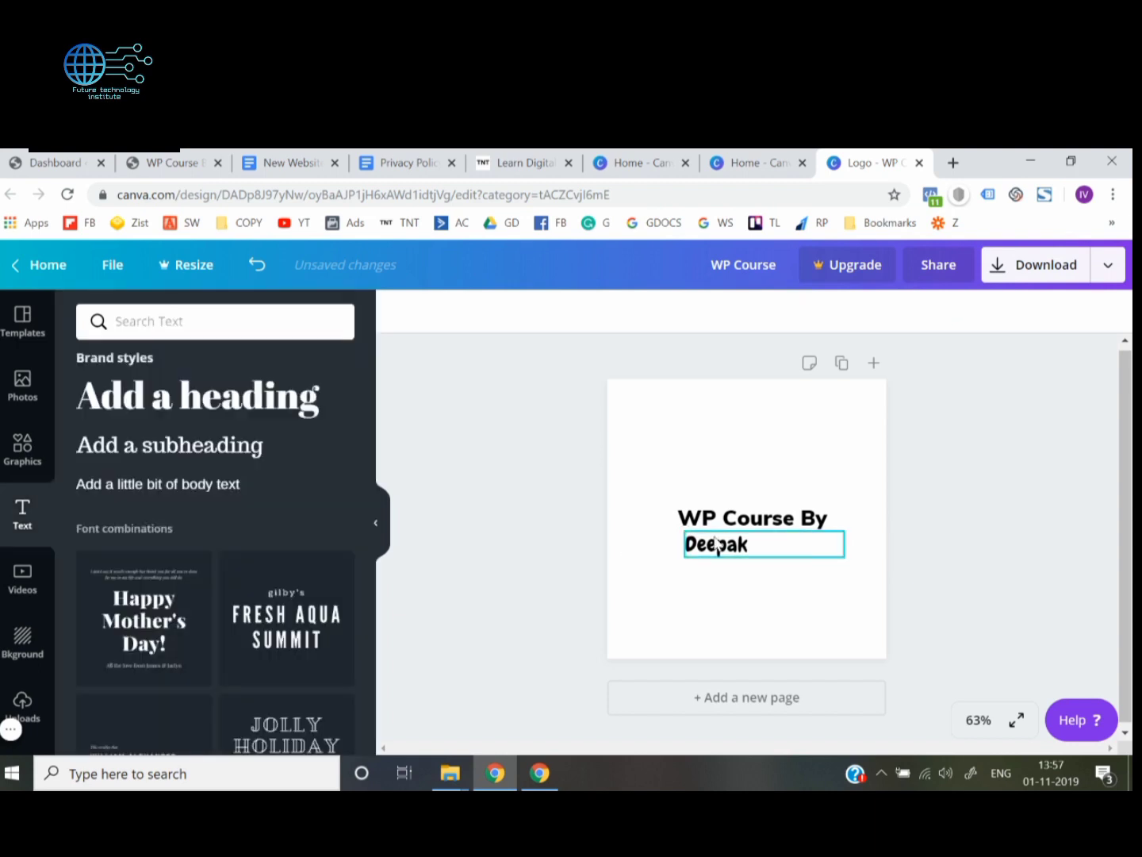
# Narrow the name's text box to fit the word and centre the name under "WP Course By" in the middle of the page
pyautogui.moveTo(717, 546); pyautogui.dragTo(747, 547)
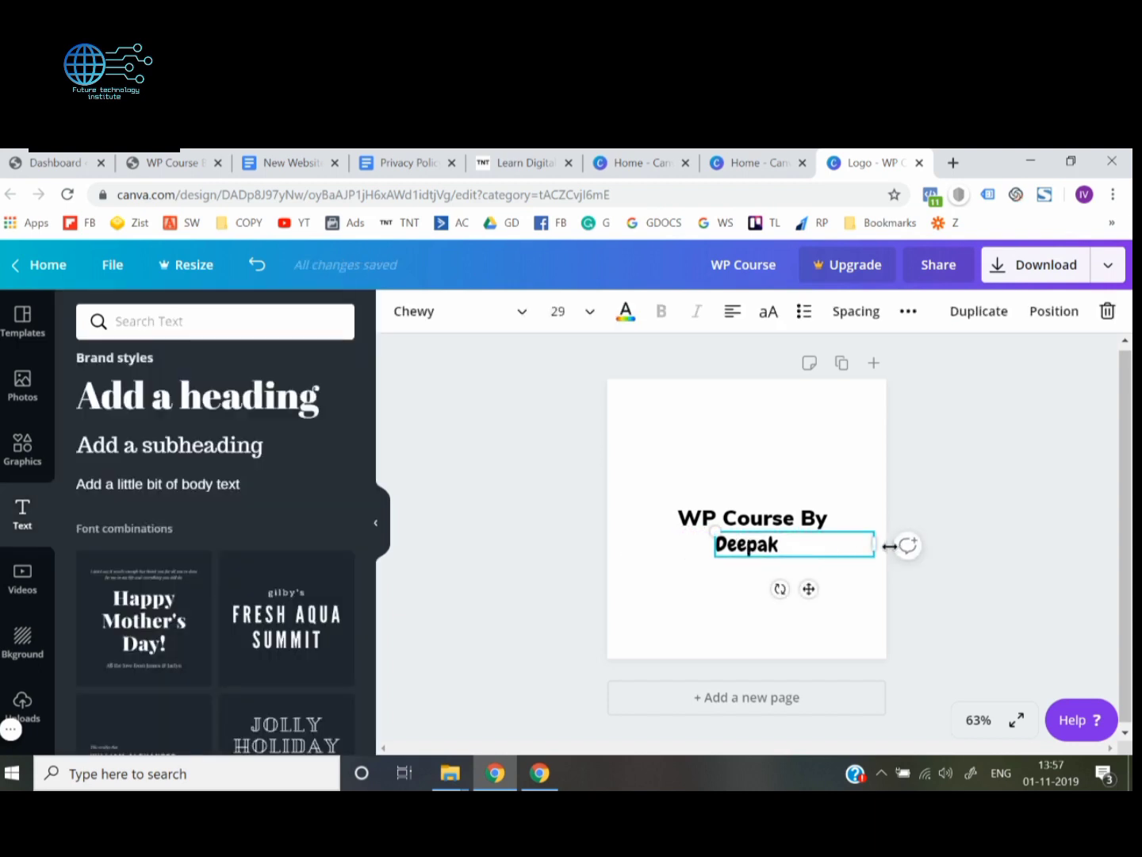
pyautogui.moveTo(878, 546); pyautogui.dragTo(749, 546)
pyautogui.click(607, 577)
pyautogui.click(531, 500)
pyautogui.click(552, 561)
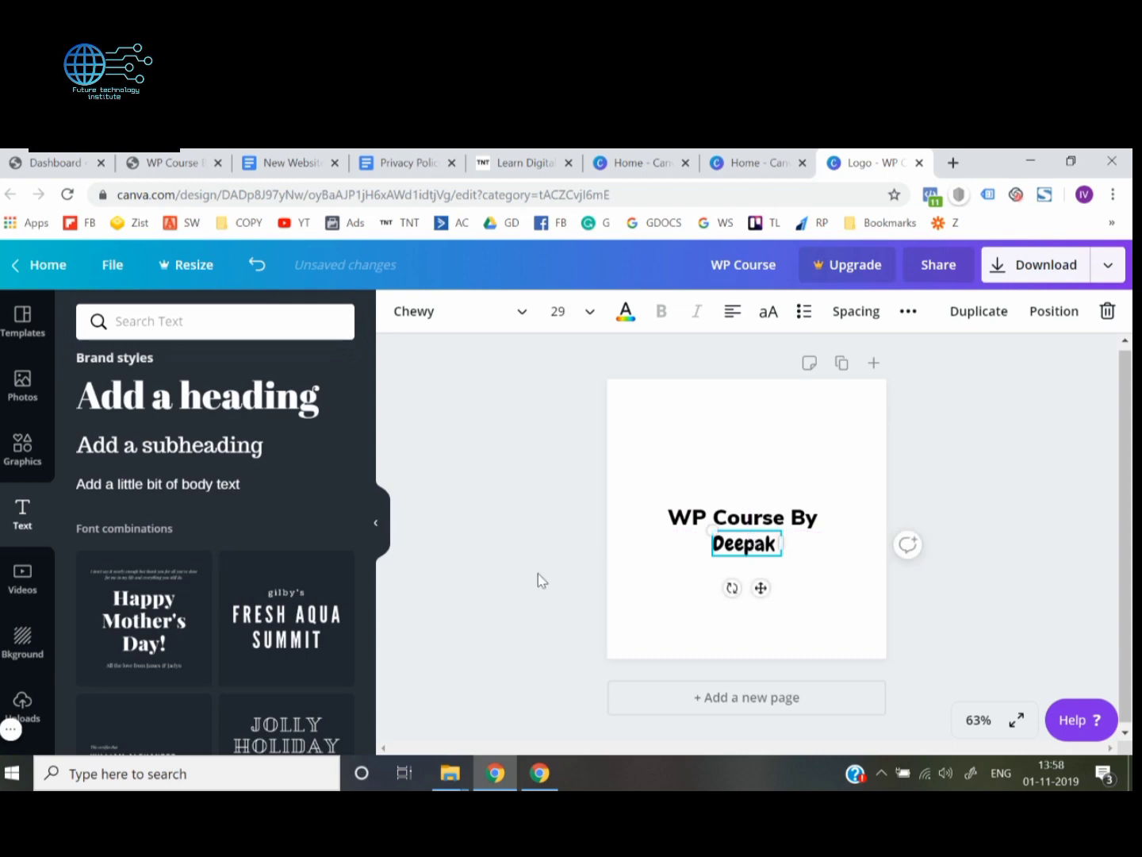
pyautogui.click(539, 574)
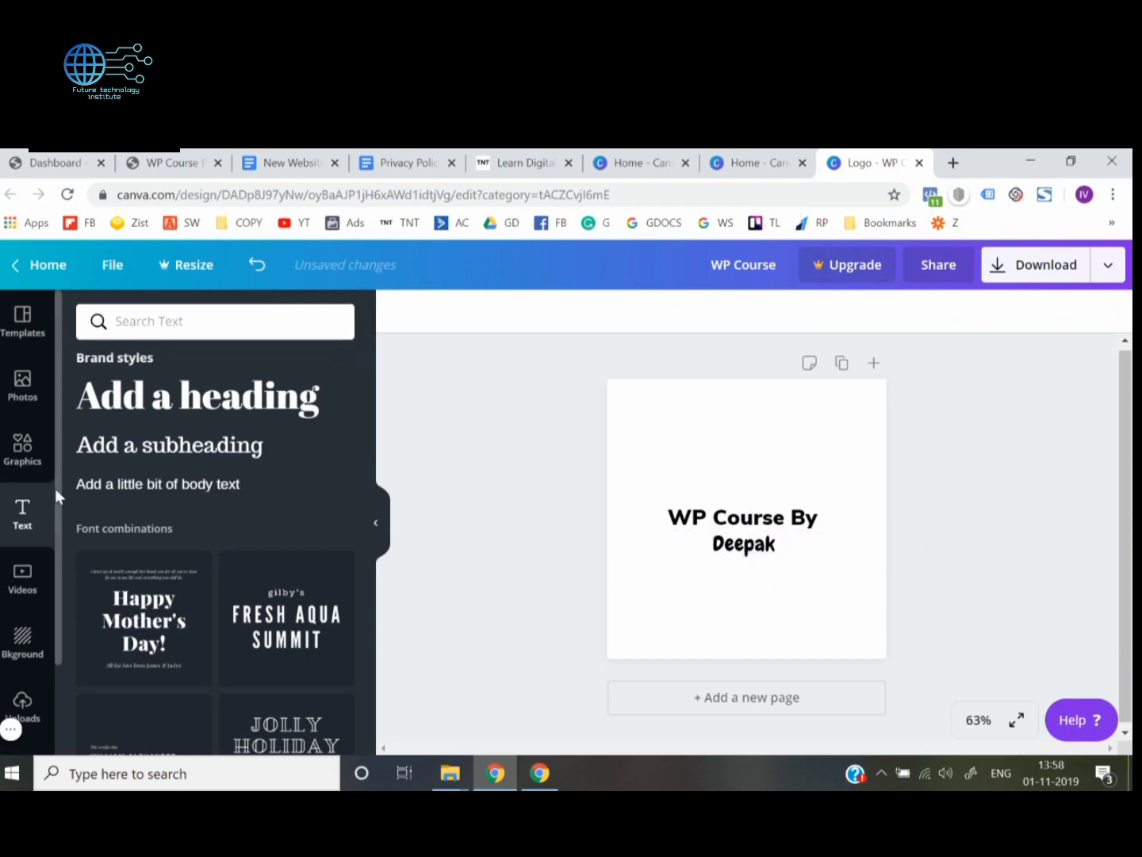
# Search the graphics library for "line"
pyautogui.click(33, 468)
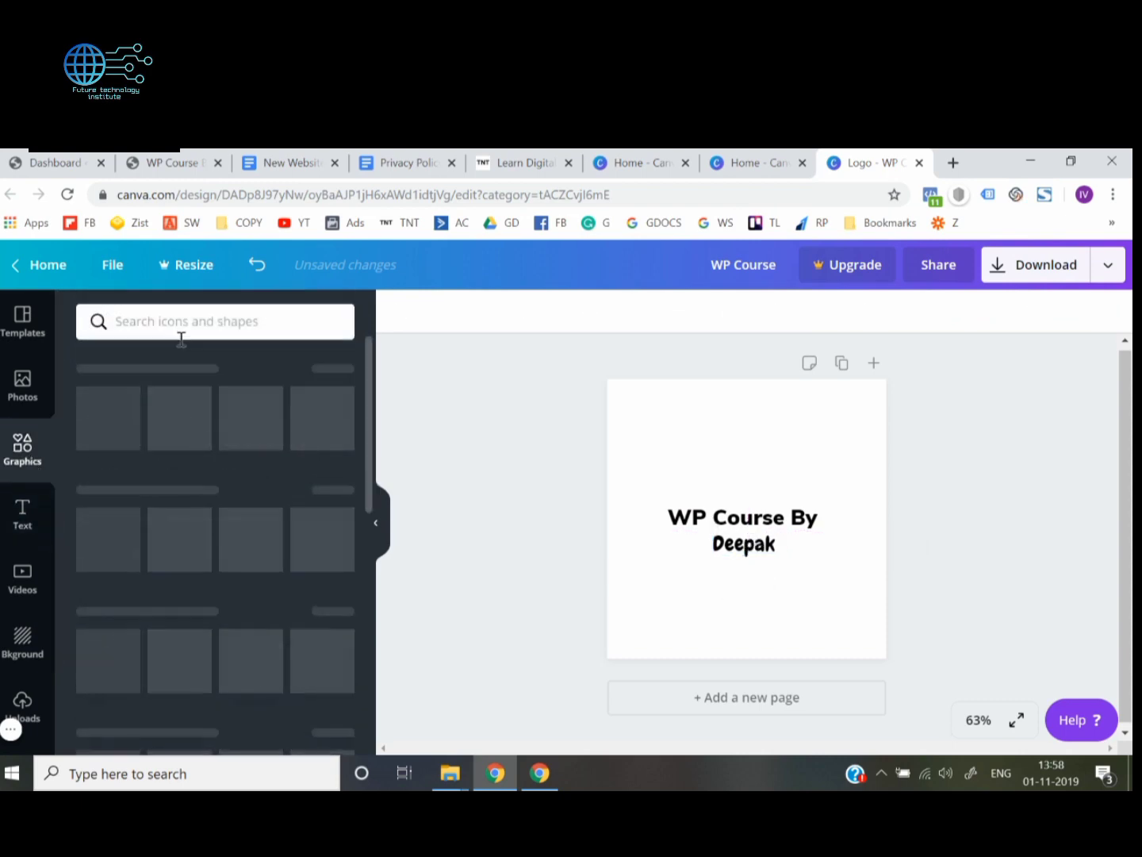
pyautogui.click(182, 325)
pyautogui.write('line')
pyautogui.press('Return')
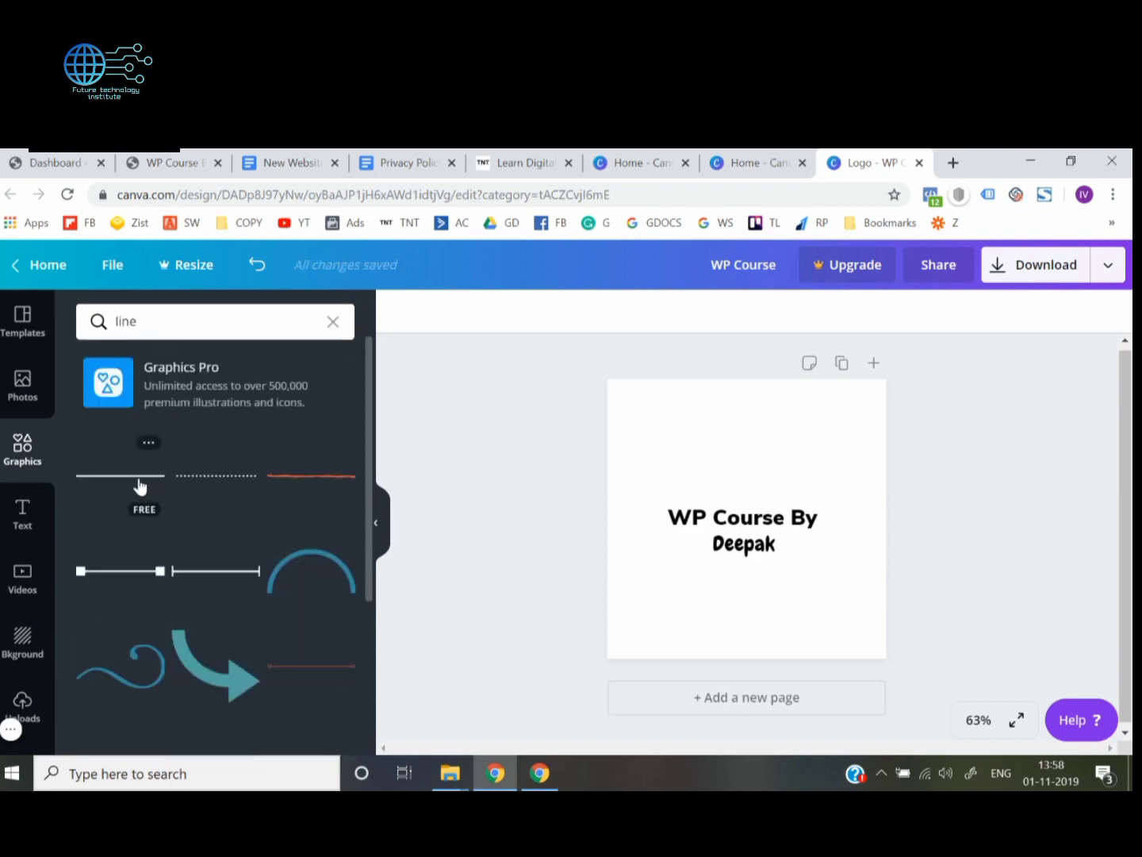
# Insert the plain solid line below the name text and colour it black
pyautogui.click(139, 486)
pyautogui.moveTo(663, 515); pyautogui.dragTo(660, 561)
pyautogui.click(402, 311)
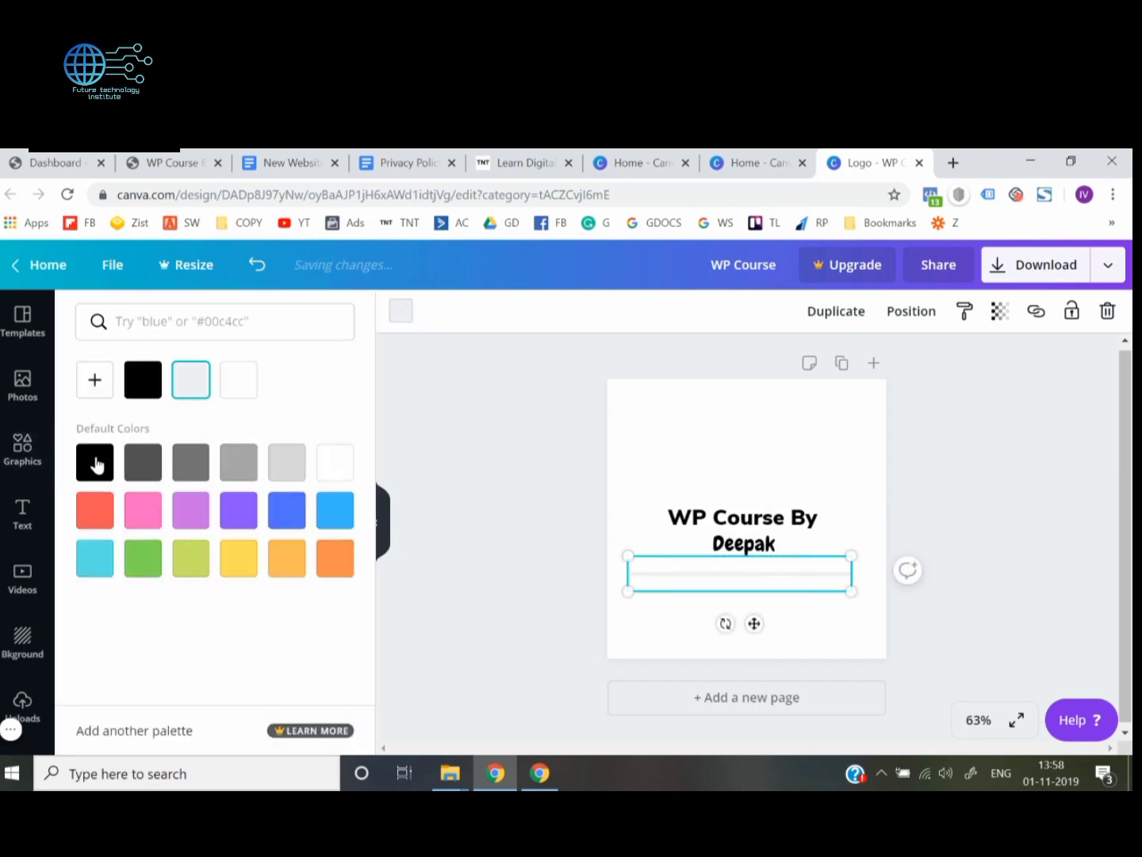
pyautogui.click(94, 462)
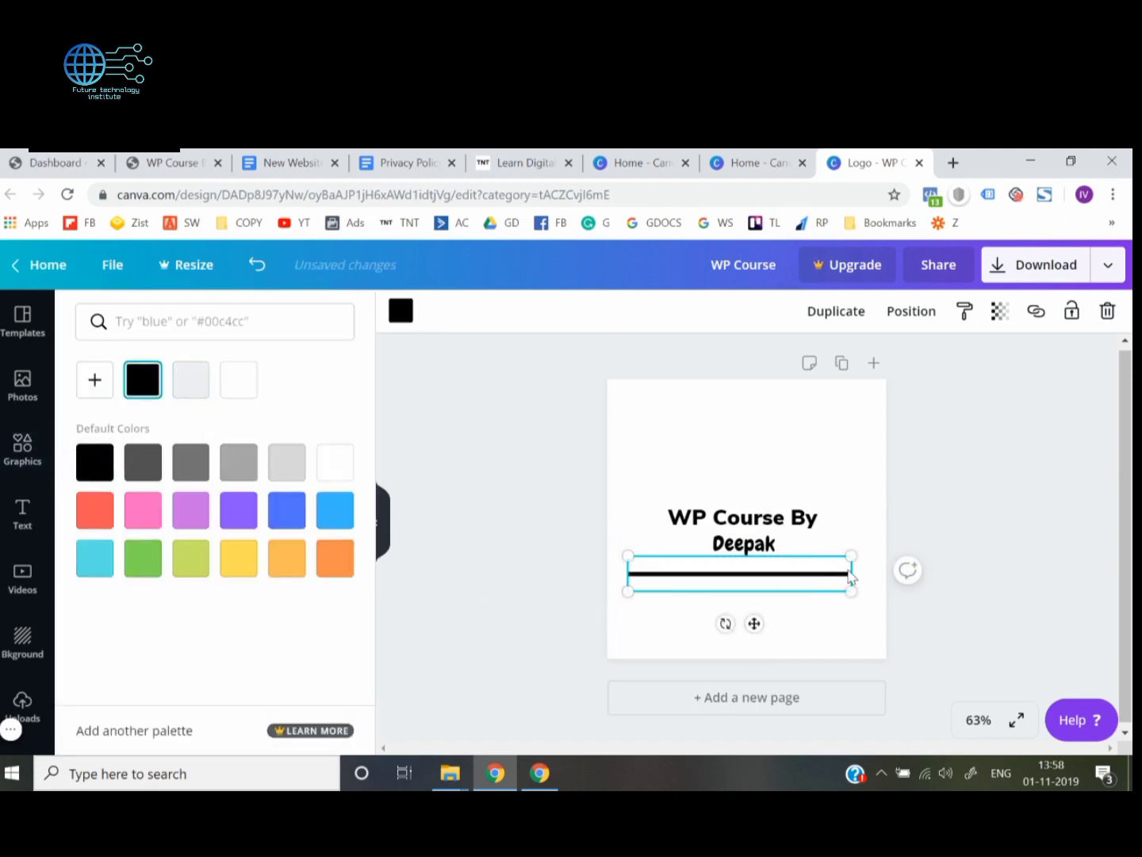
# Shrink the black line to a short dash and place it just left of the name, level with the text
pyautogui.moveTo(851, 591); pyautogui.dragTo(671, 544)
pyautogui.click(560, 556)
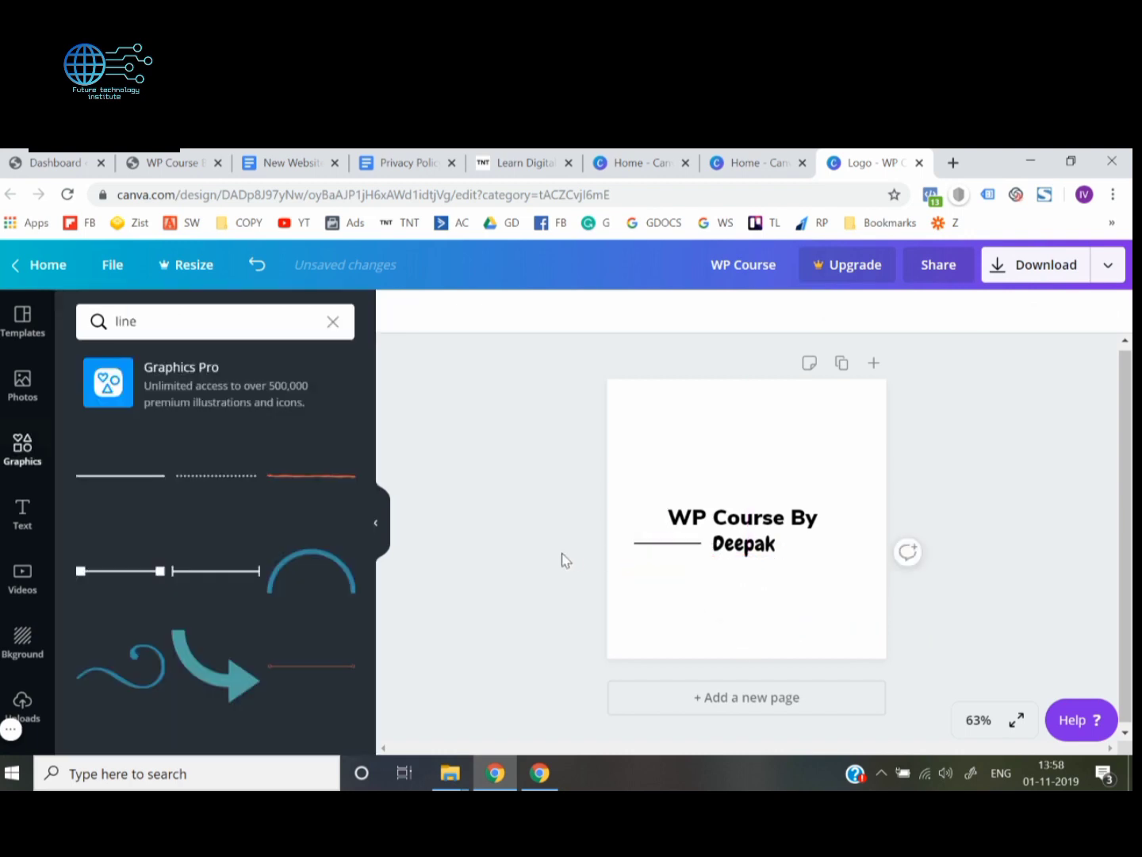
pyautogui.click(680, 544)
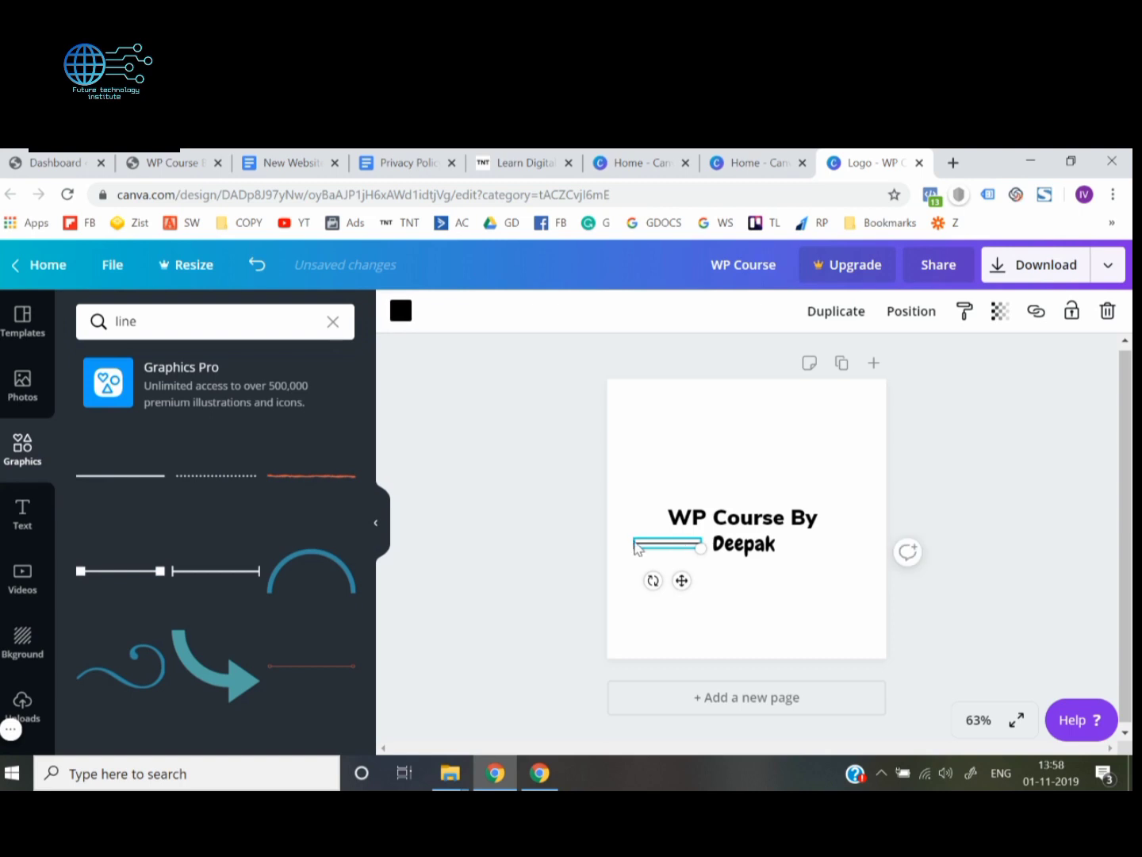
pyautogui.moveTo(701, 547); pyautogui.dragTo(678, 541)
pyautogui.click(540, 557)
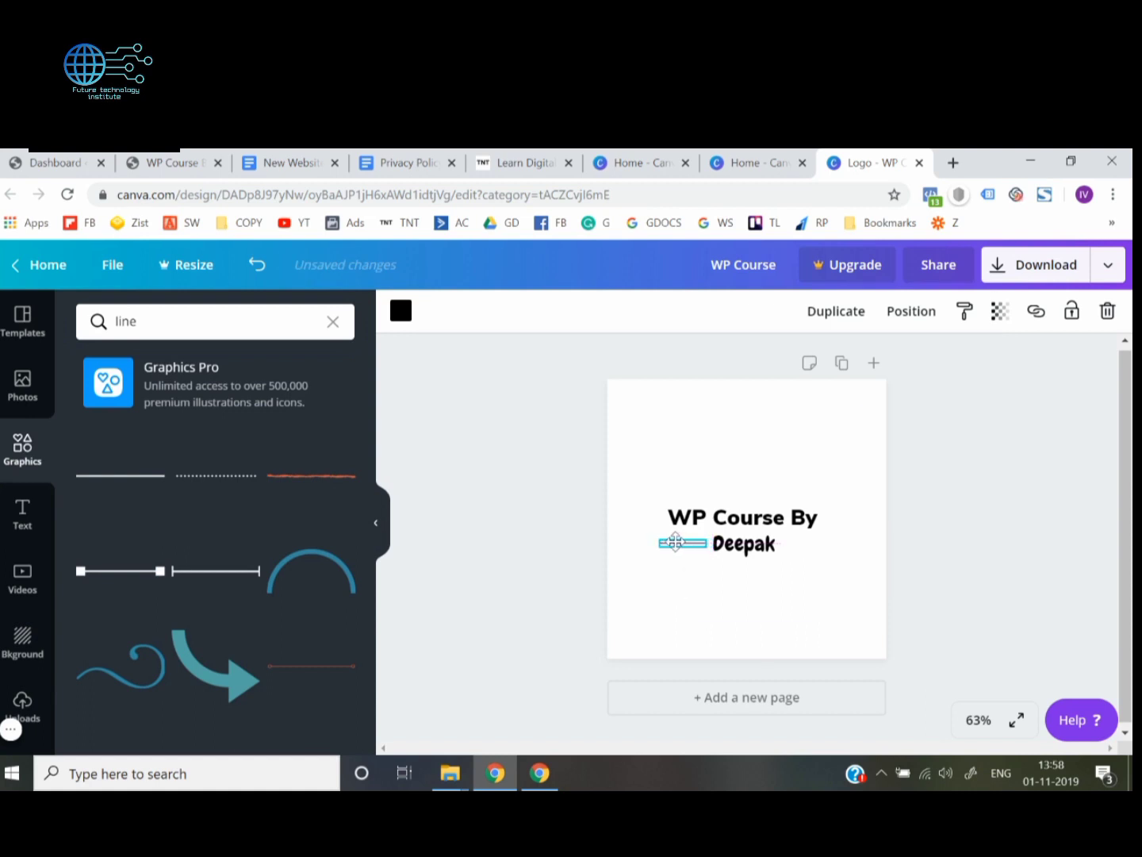
pyautogui.click(533, 561)
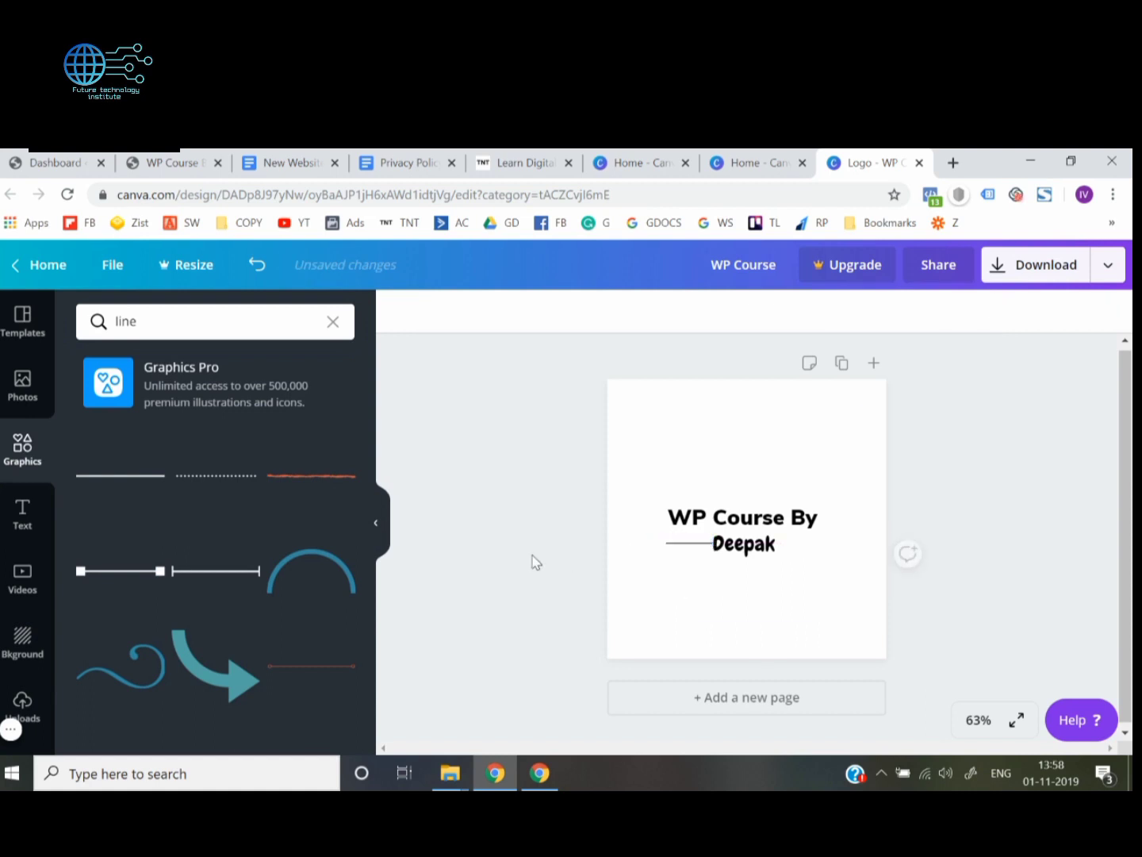
pyautogui.click(697, 545)
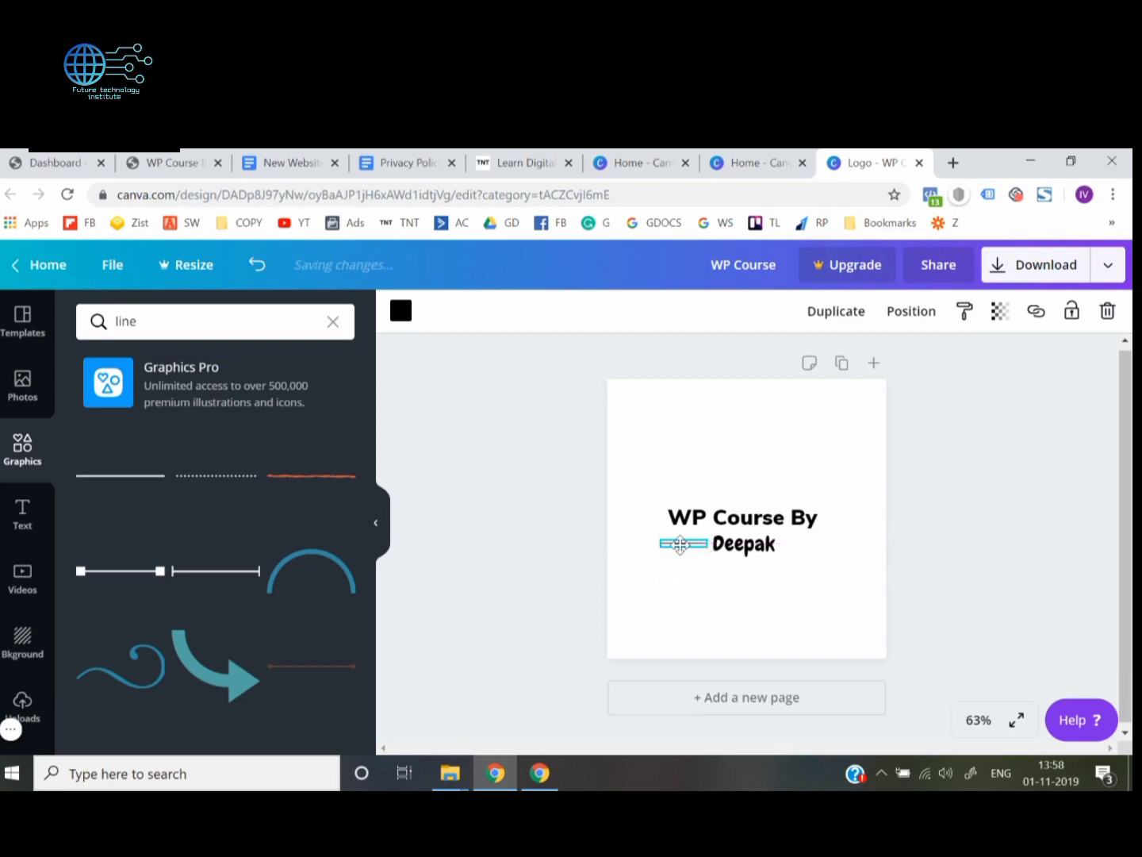
pyautogui.moveTo(707, 547); pyautogui.dragTo(682, 542)
pyautogui.click(519, 562)
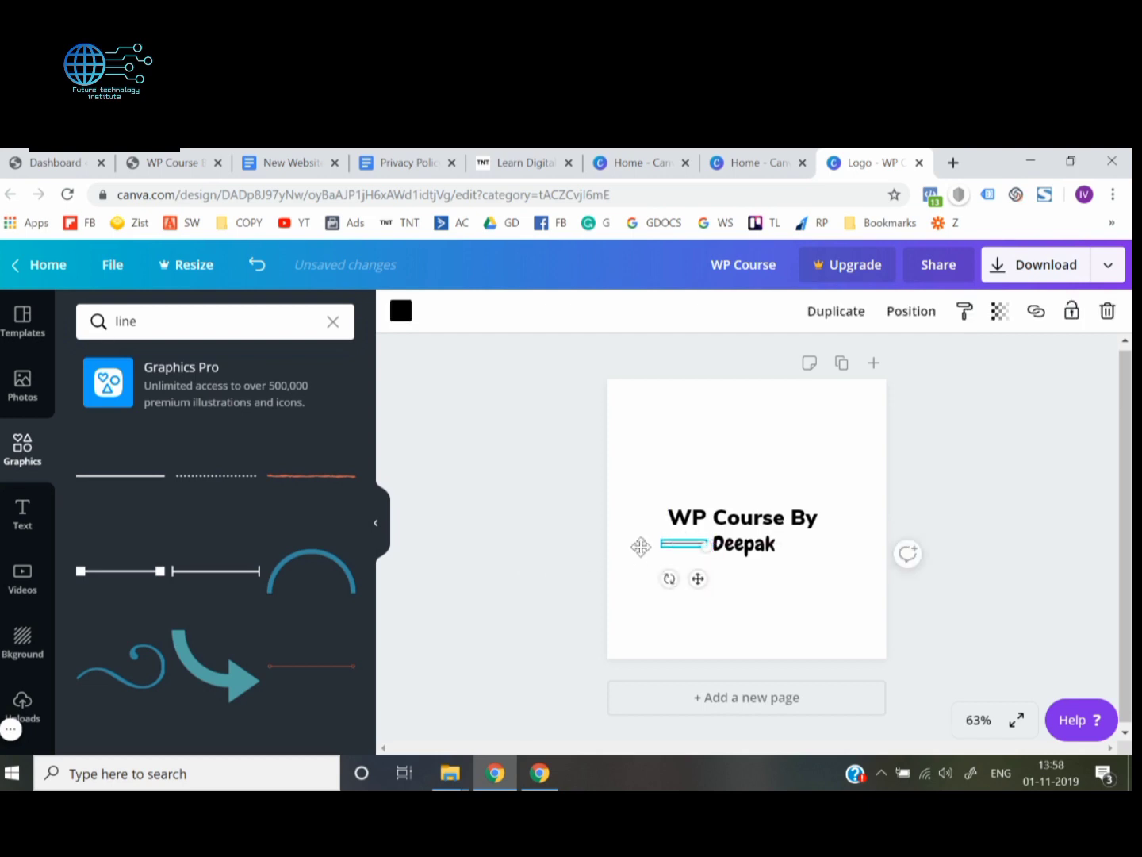
# Delete the short black line beside the name
pyautogui.click(611, 556)
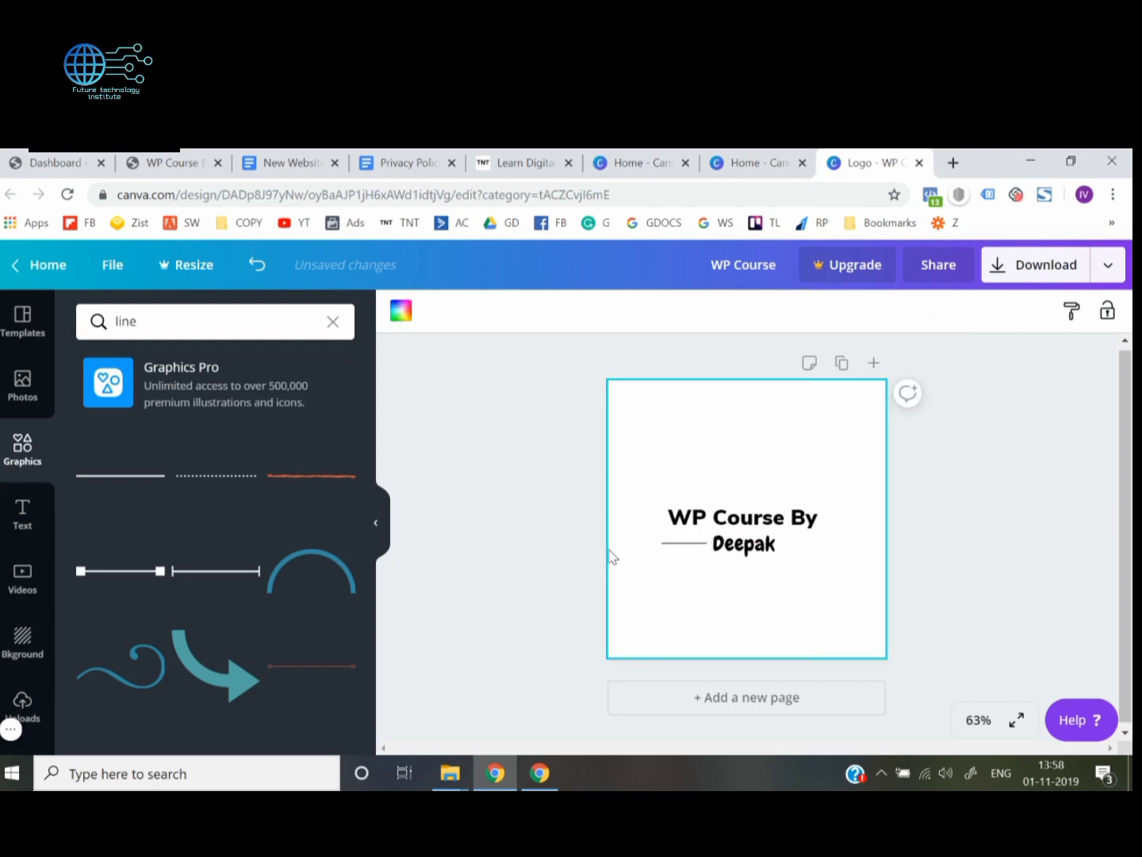
pyautogui.click(696, 553)
pyautogui.press('Delete')
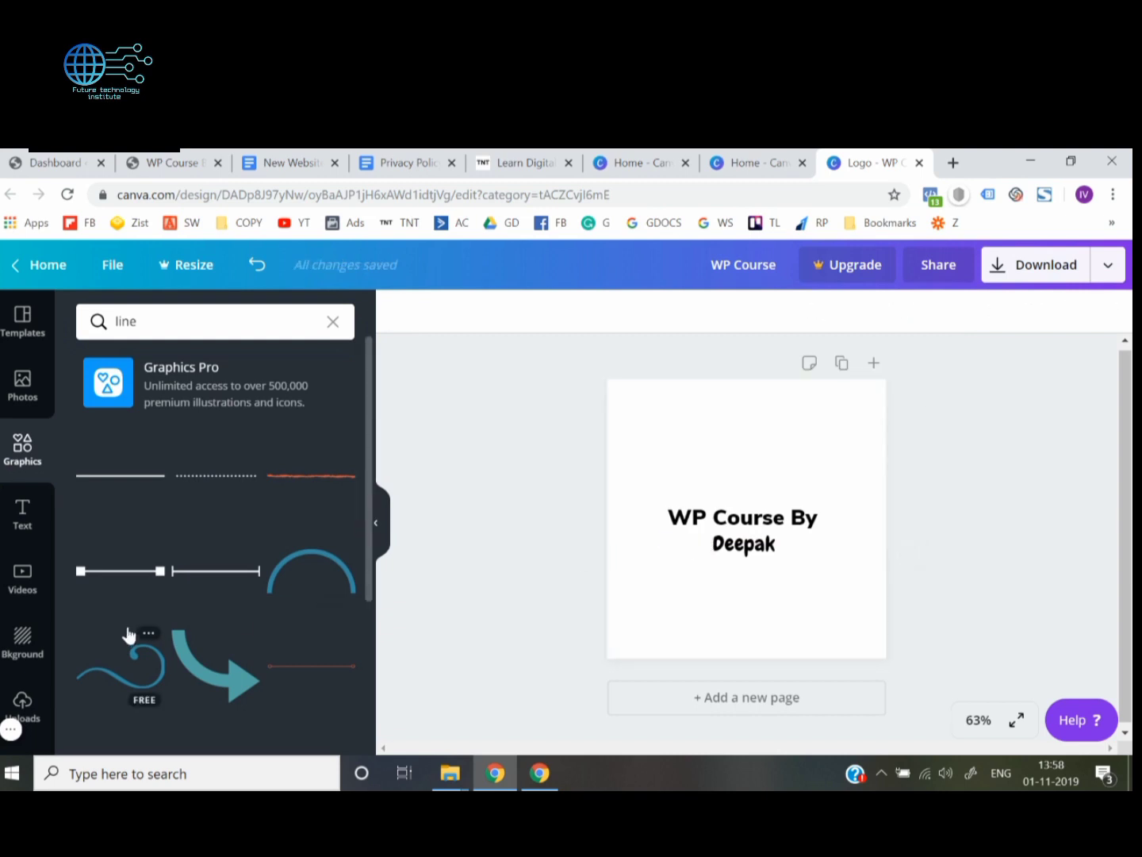
# Browse the line graphics and try the dotted line on the logo at a reduced size
pyautogui.scroll(-5, 127, 632)
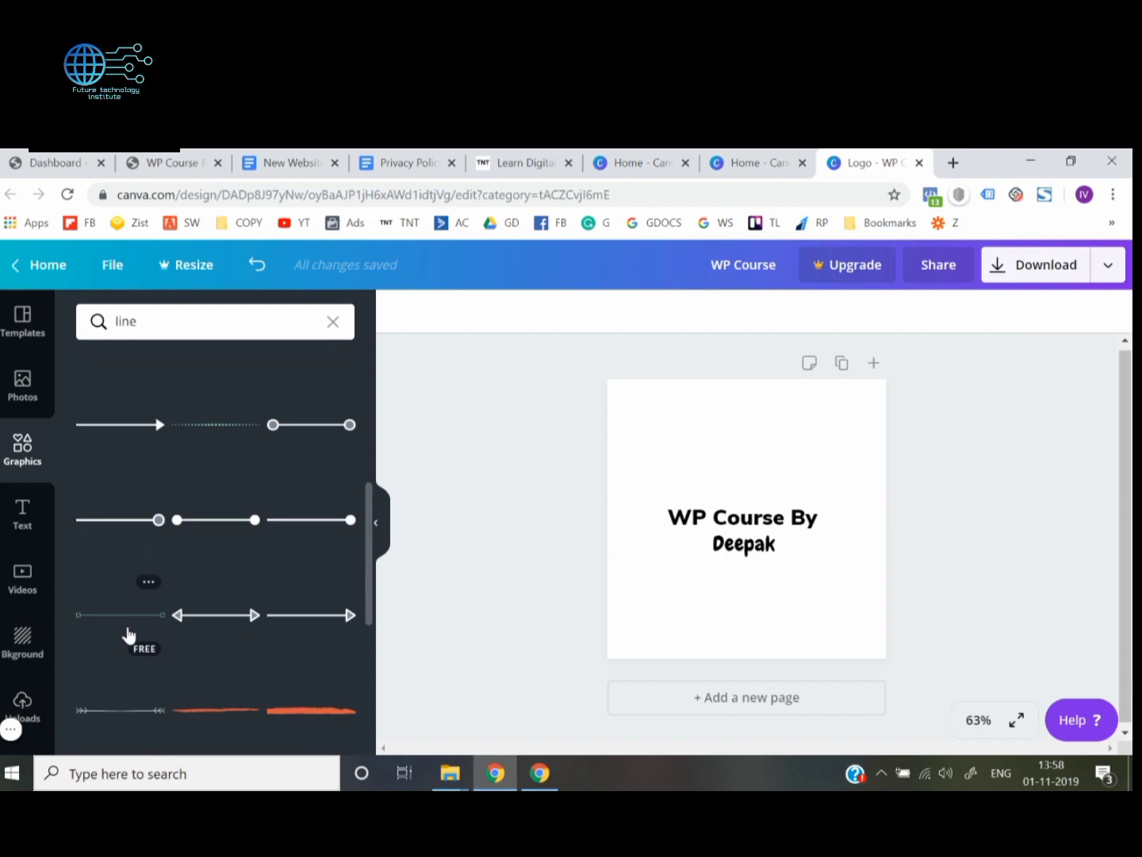
pyautogui.scroll(-3, 127, 635)
pyautogui.scroll(-4, 128, 634)
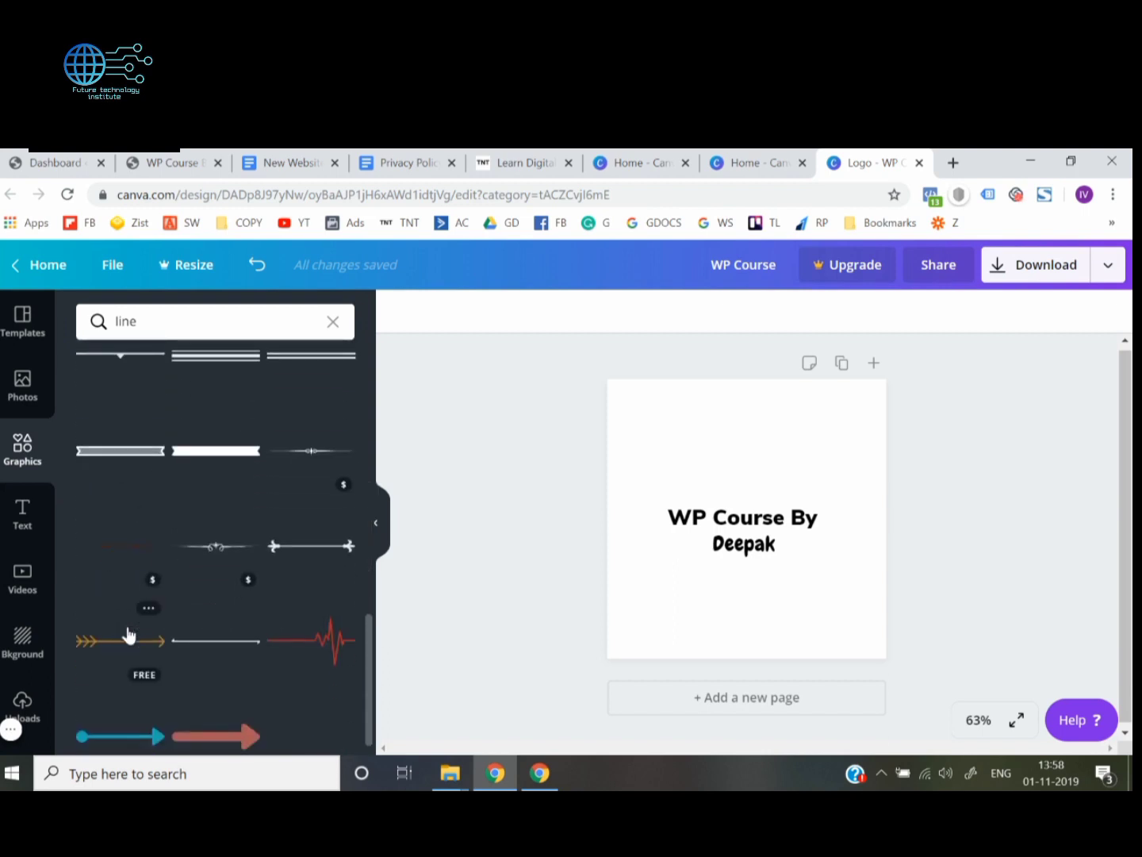
pyautogui.scroll(10, 129, 635)
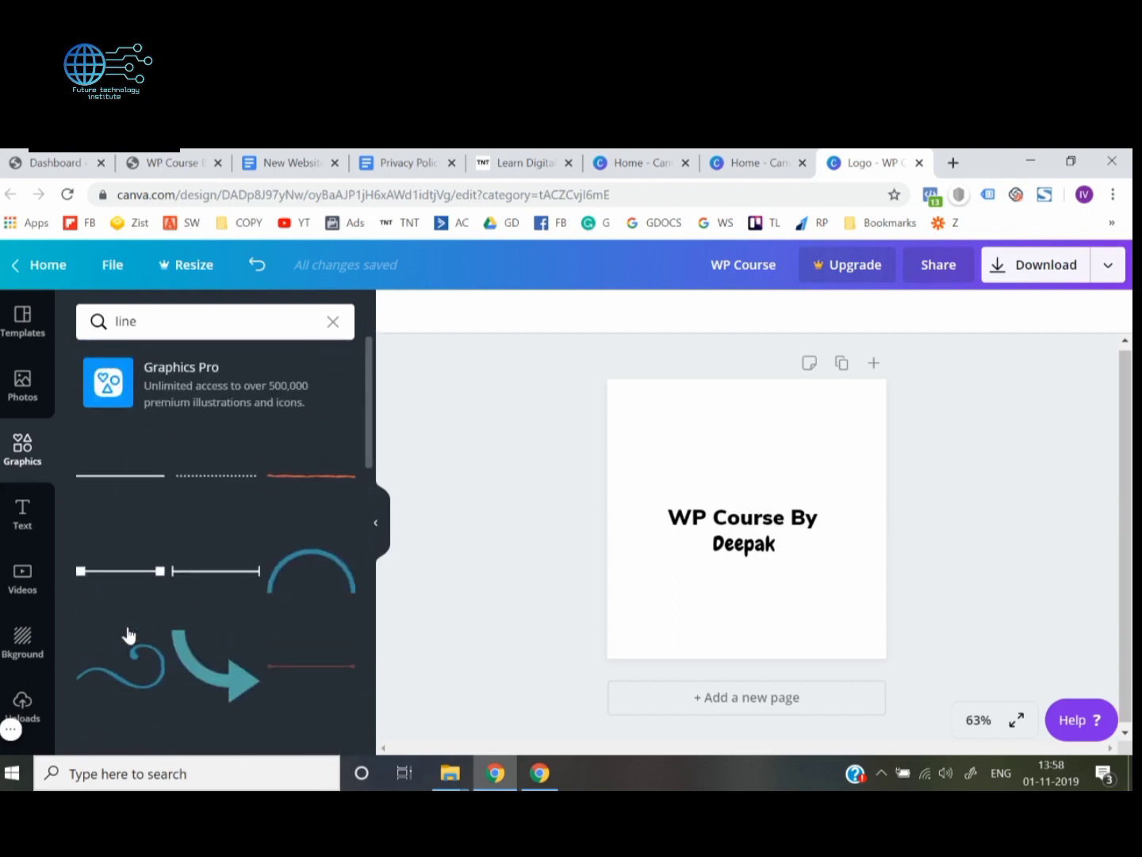
pyautogui.click(202, 477)
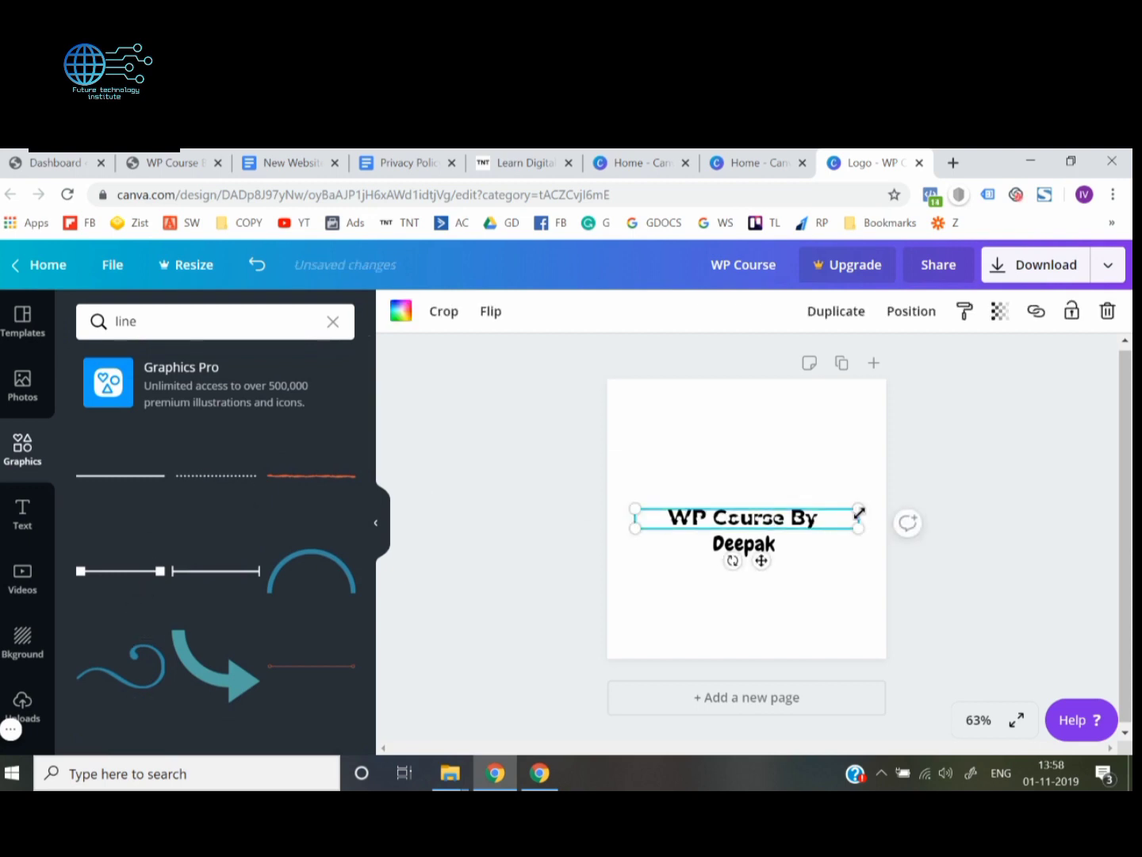
pyautogui.moveTo(824, 527); pyautogui.dragTo(653, 525)
# Clear the line search and look through the full Lines graphics category for a decoration that suits the logo
pyautogui.scroll(-5, 267, 625)
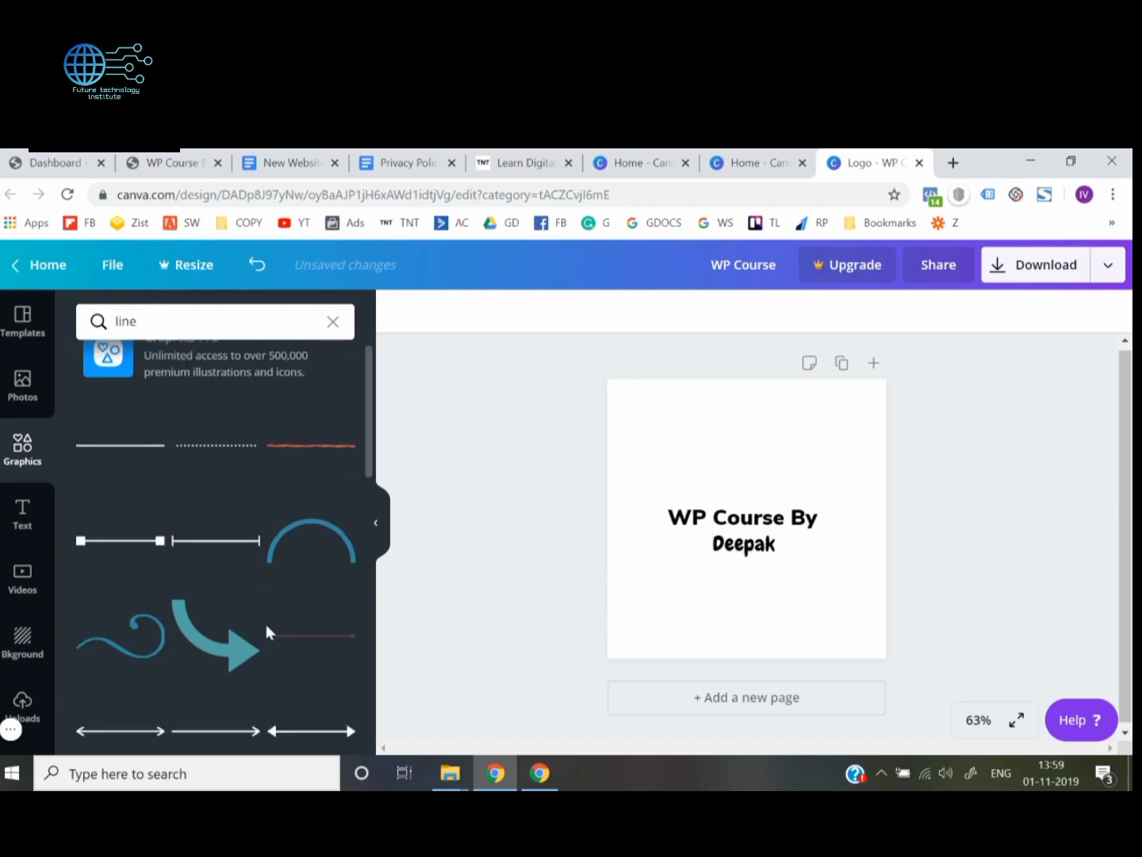
pyautogui.scroll(5, 266, 624)
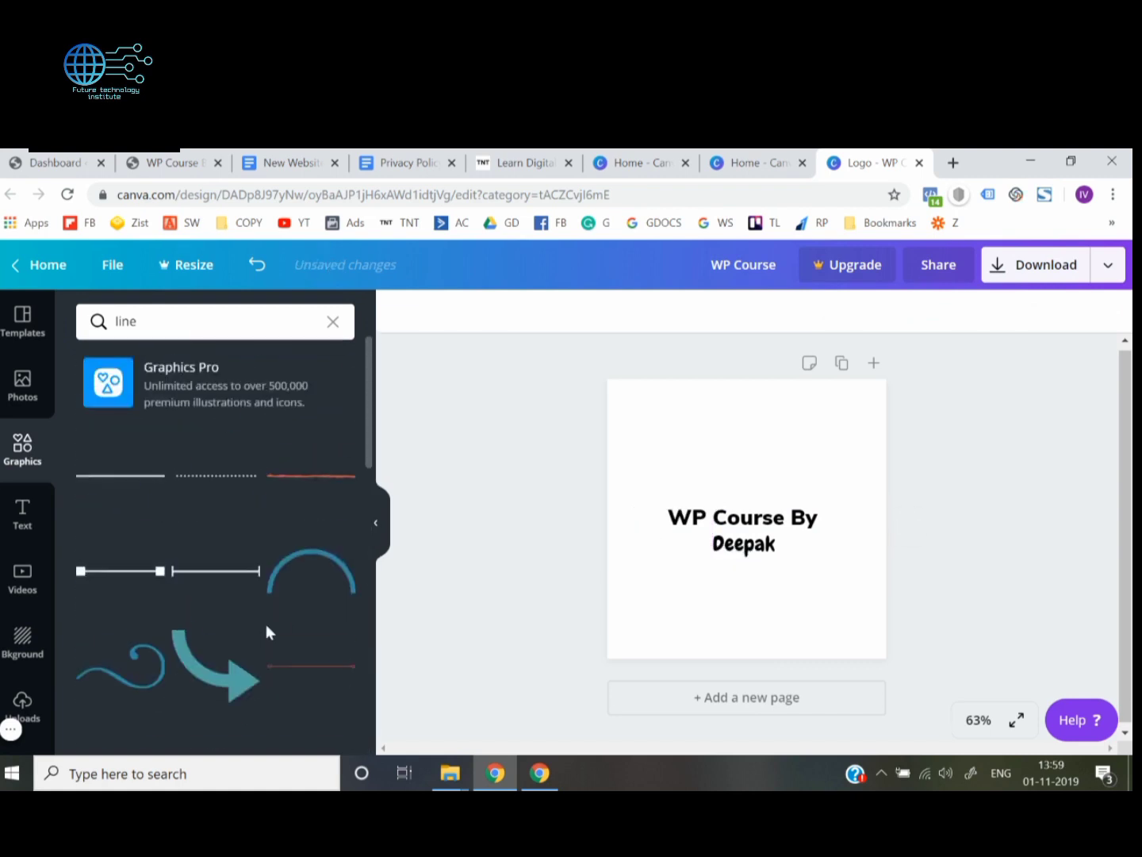
pyautogui.click(332, 321)
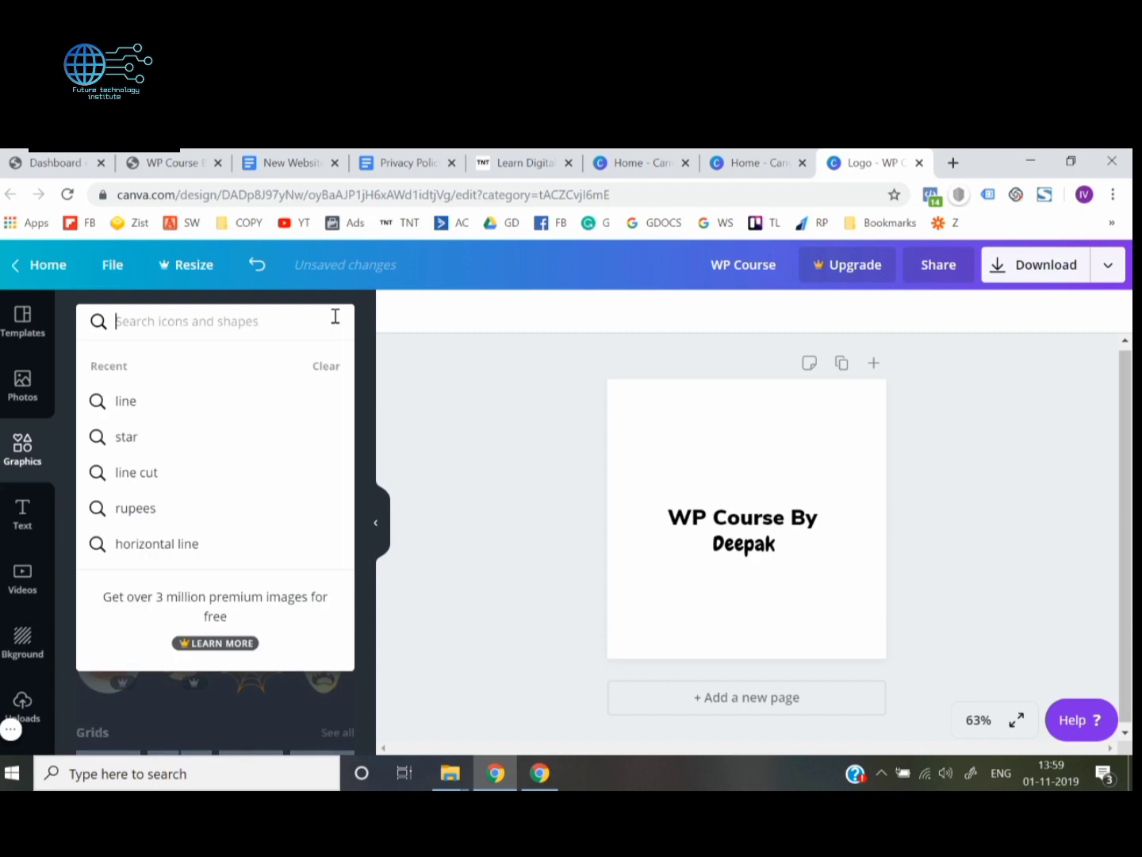
pyautogui.click(441, 451)
pyautogui.scroll(-5, 149, 614)
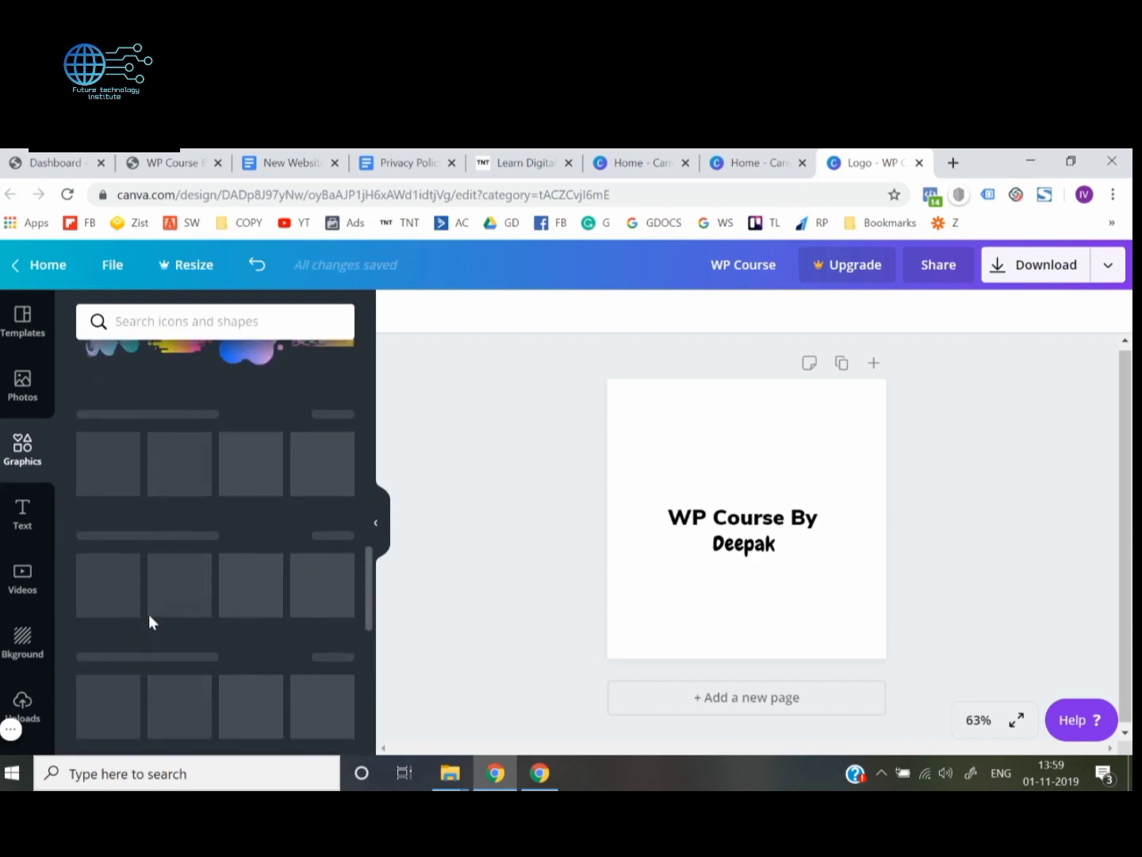
pyautogui.scroll(3, 148, 613)
pyautogui.scroll(-1, 148, 620)
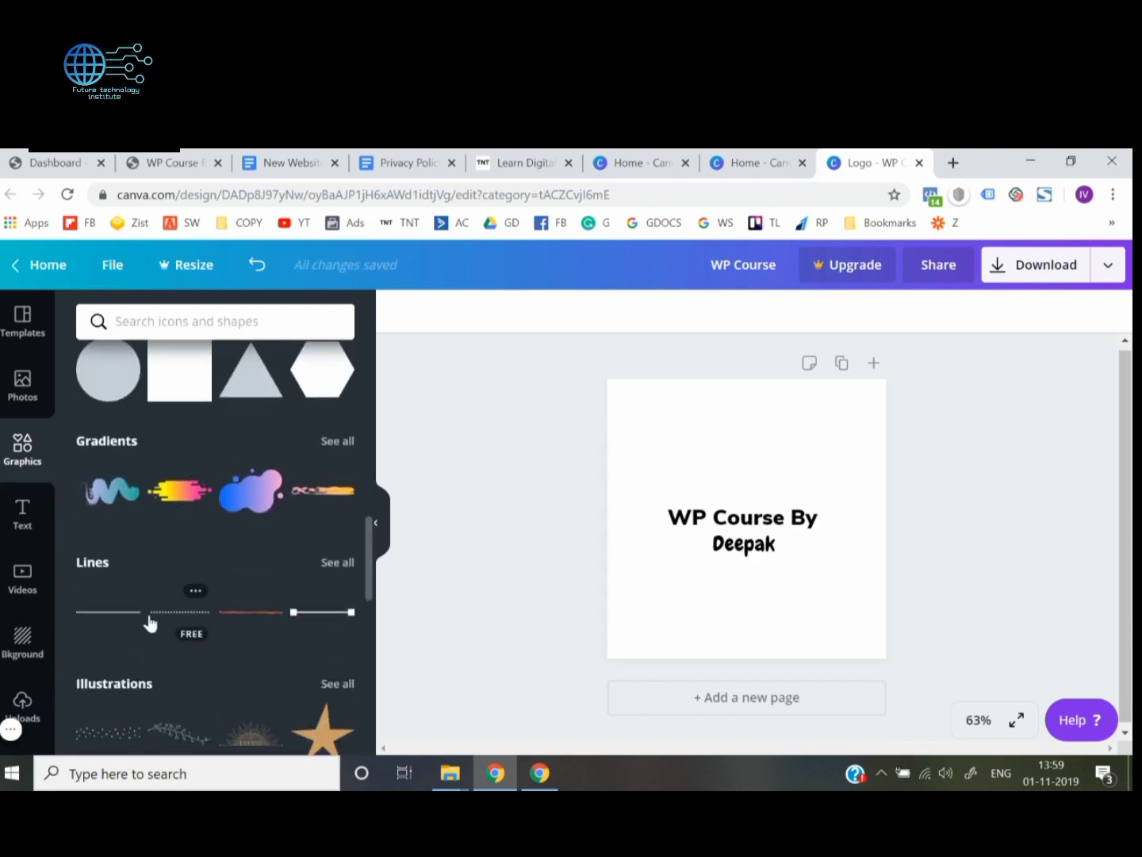
pyautogui.scroll(-1, 148, 619)
pyautogui.click(339, 478)
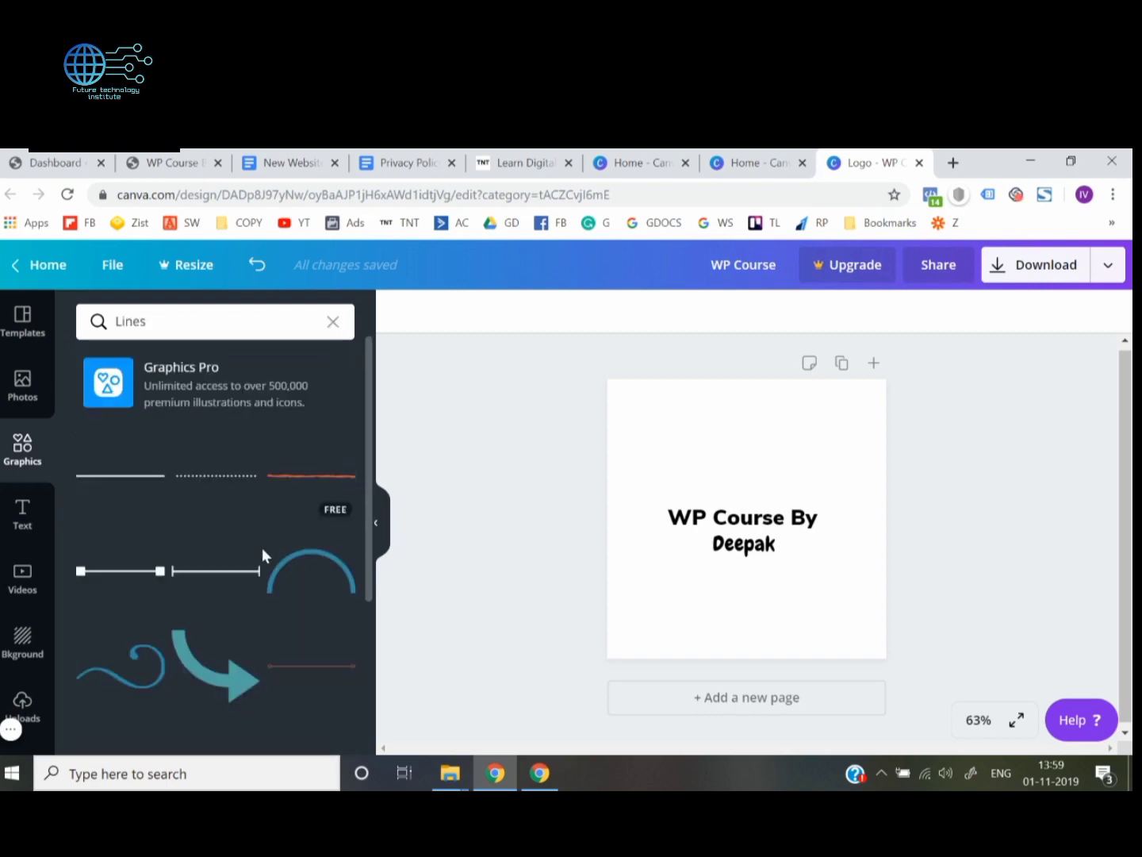
pyautogui.scroll(-5, 190, 610)
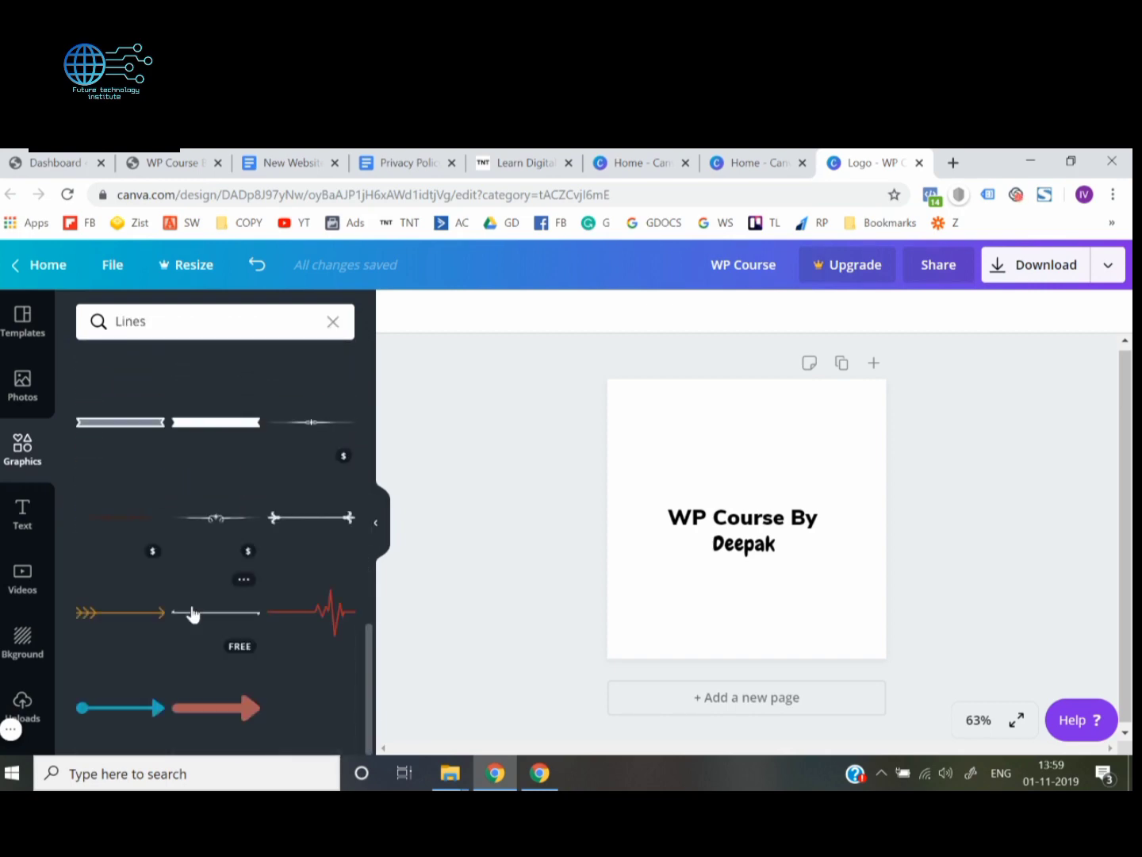
pyautogui.scroll(1, 190, 612)
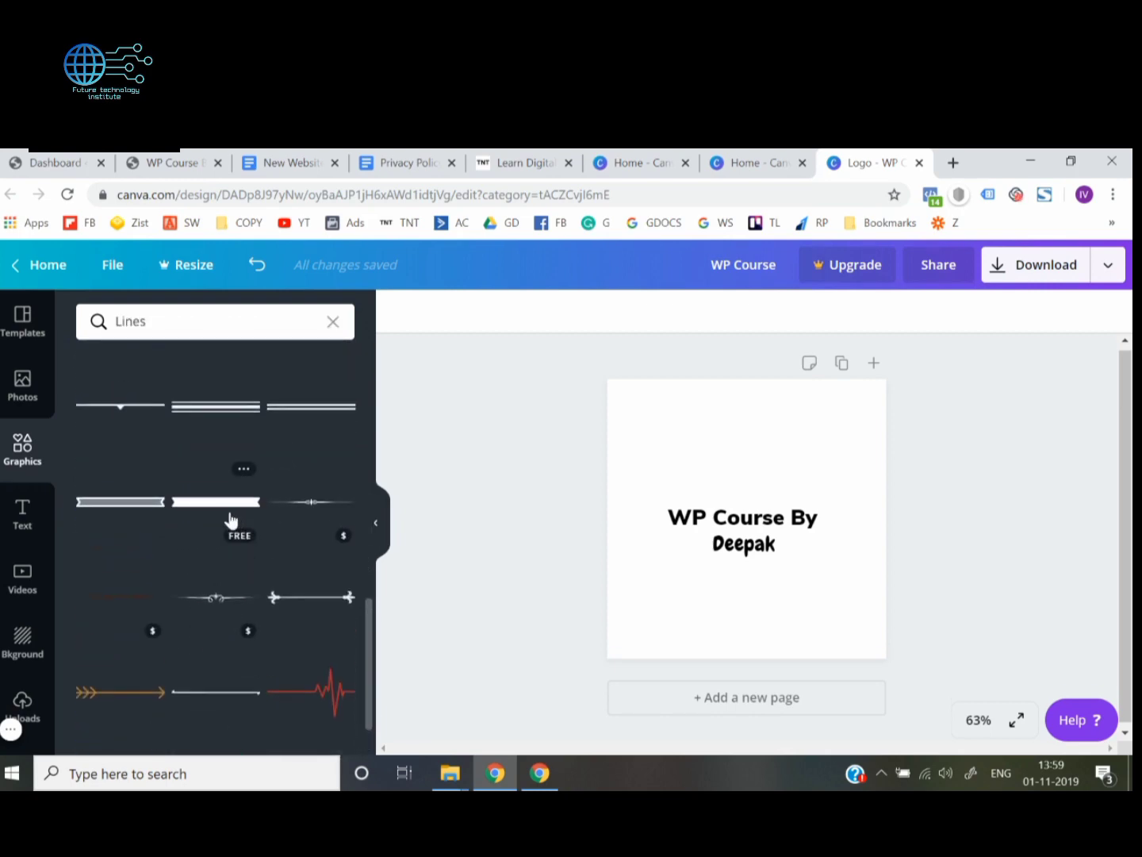
# Try the solid ribbon-shaped line at a reduced size just left of the name, and delete it
pyautogui.click(226, 516)
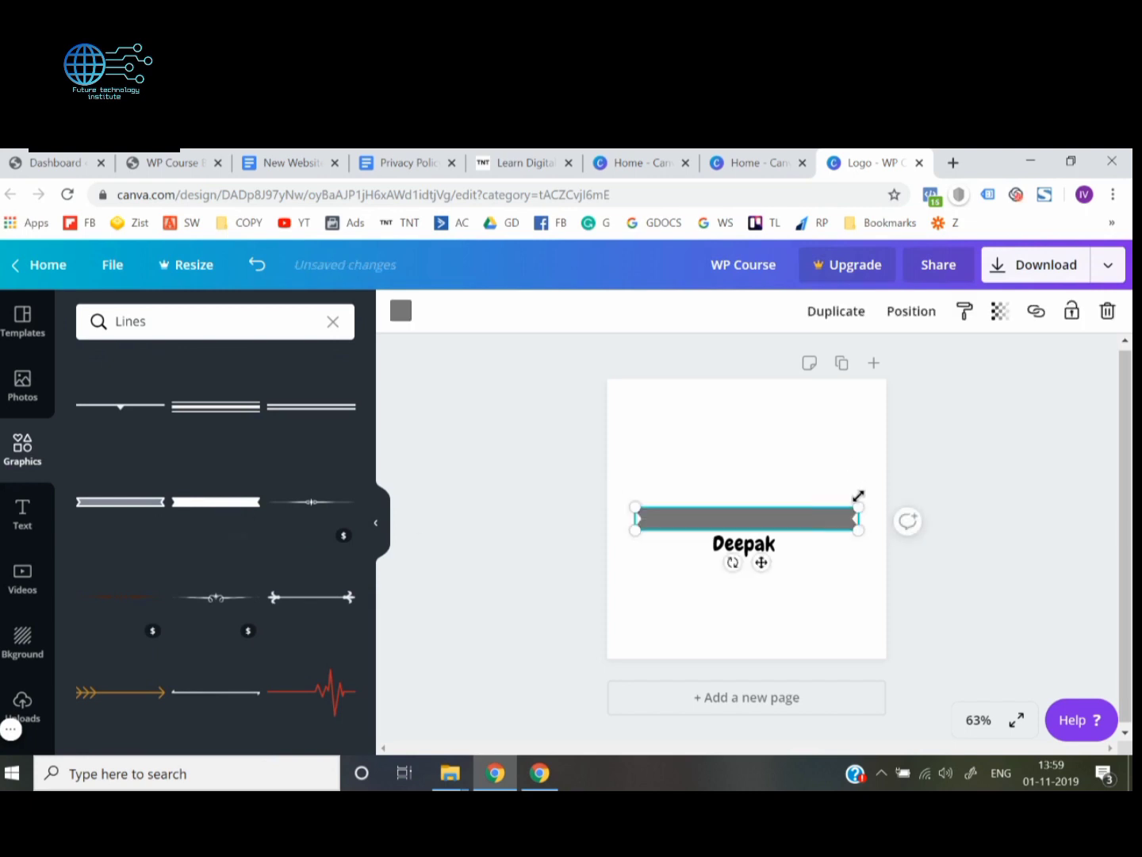
pyautogui.moveTo(828, 508); pyautogui.dragTo(641, 532)
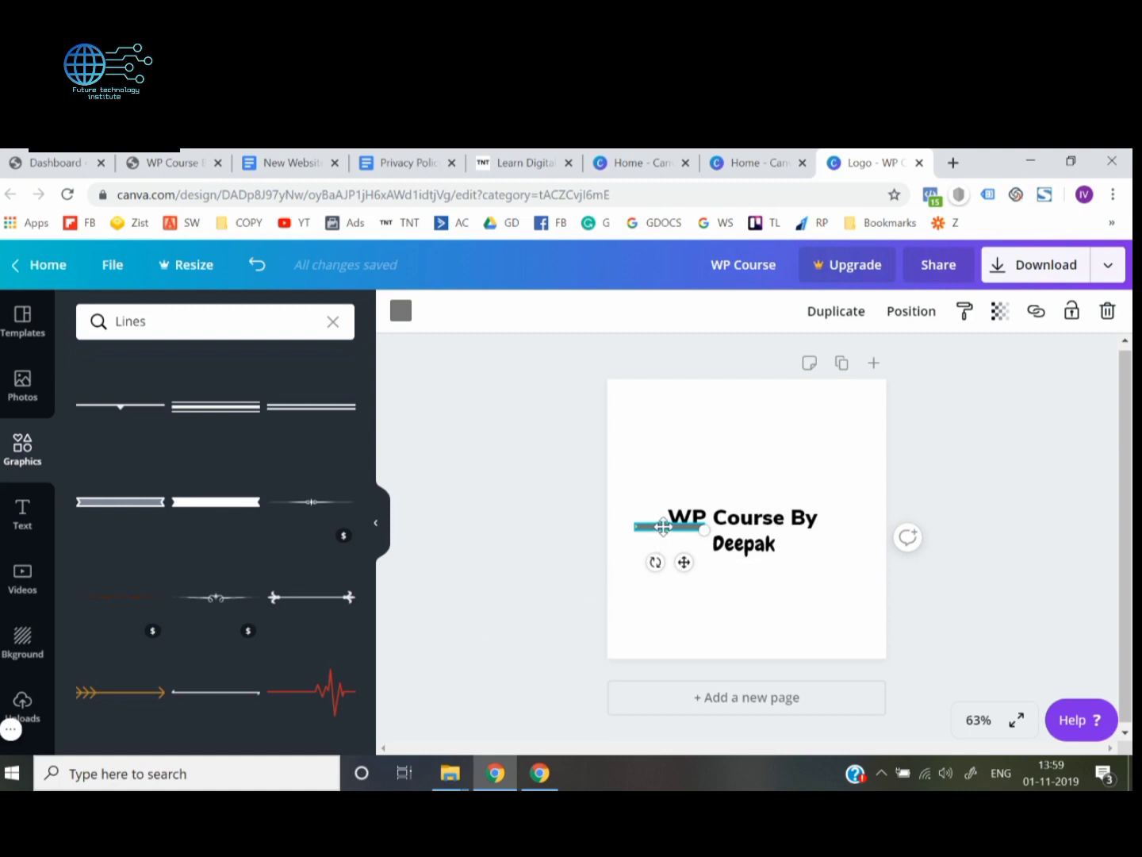
pyautogui.moveTo(663, 525); pyautogui.dragTo(665, 542)
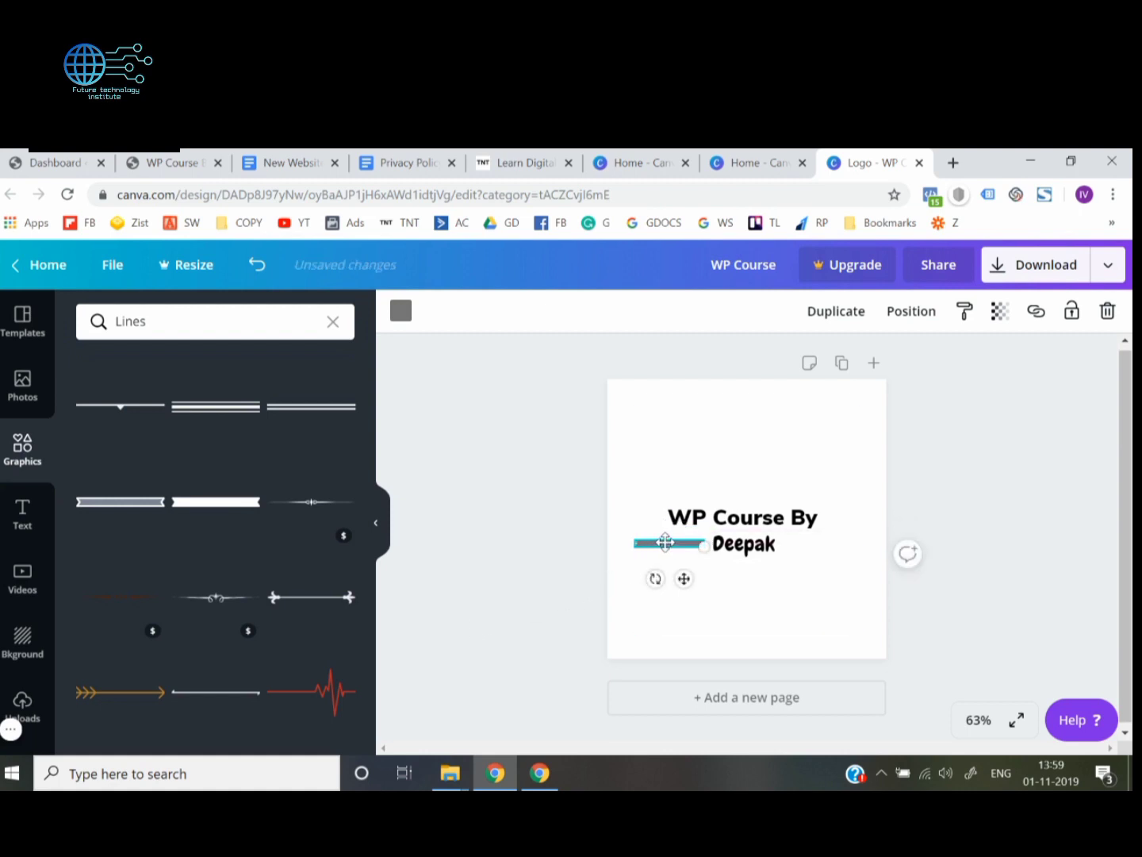
pyautogui.press('Delete')
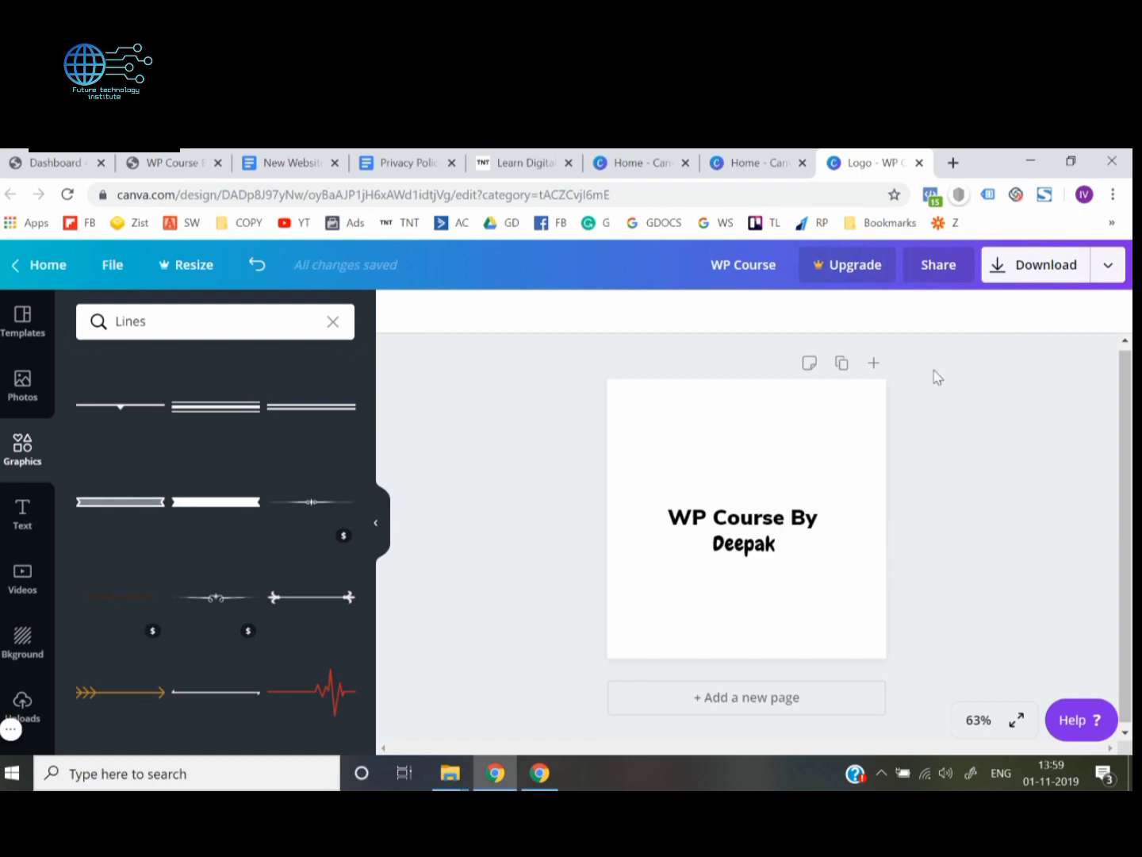
# Download the logo design as a PNG file
pyautogui.click(1044, 270)
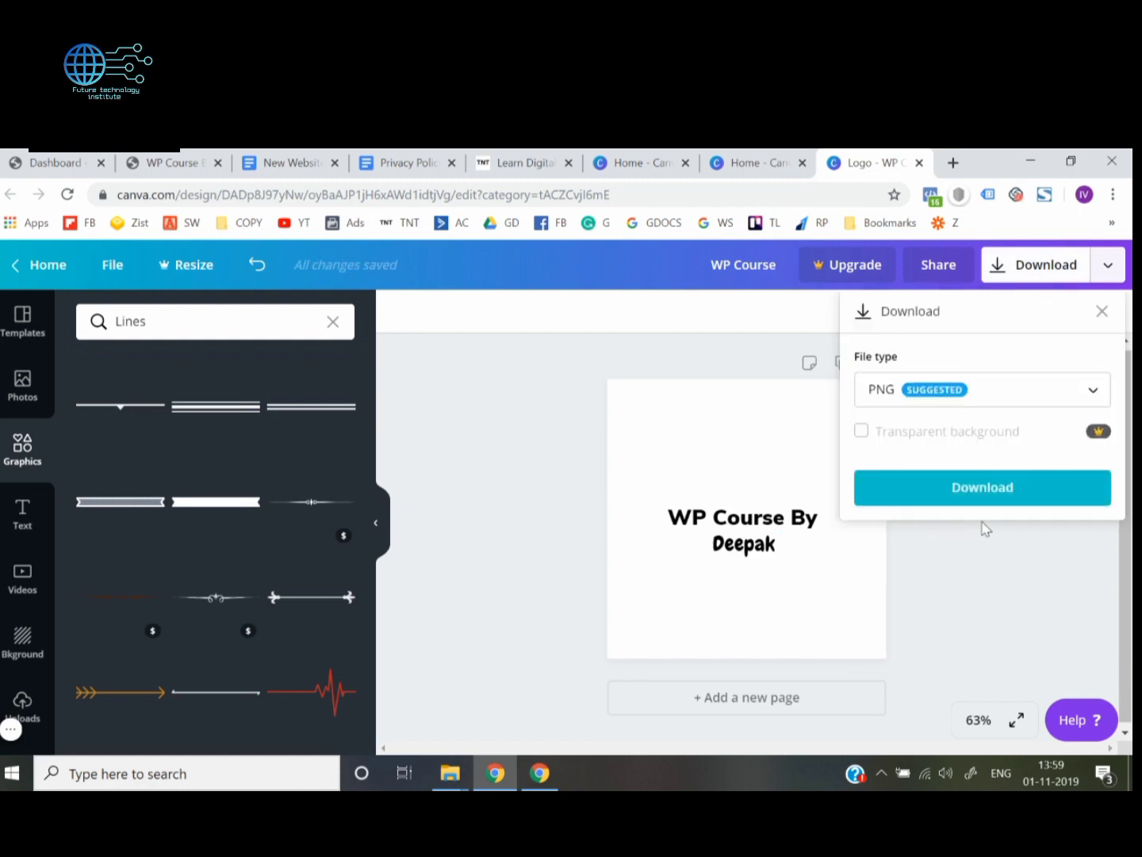
pyautogui.click(983, 498)
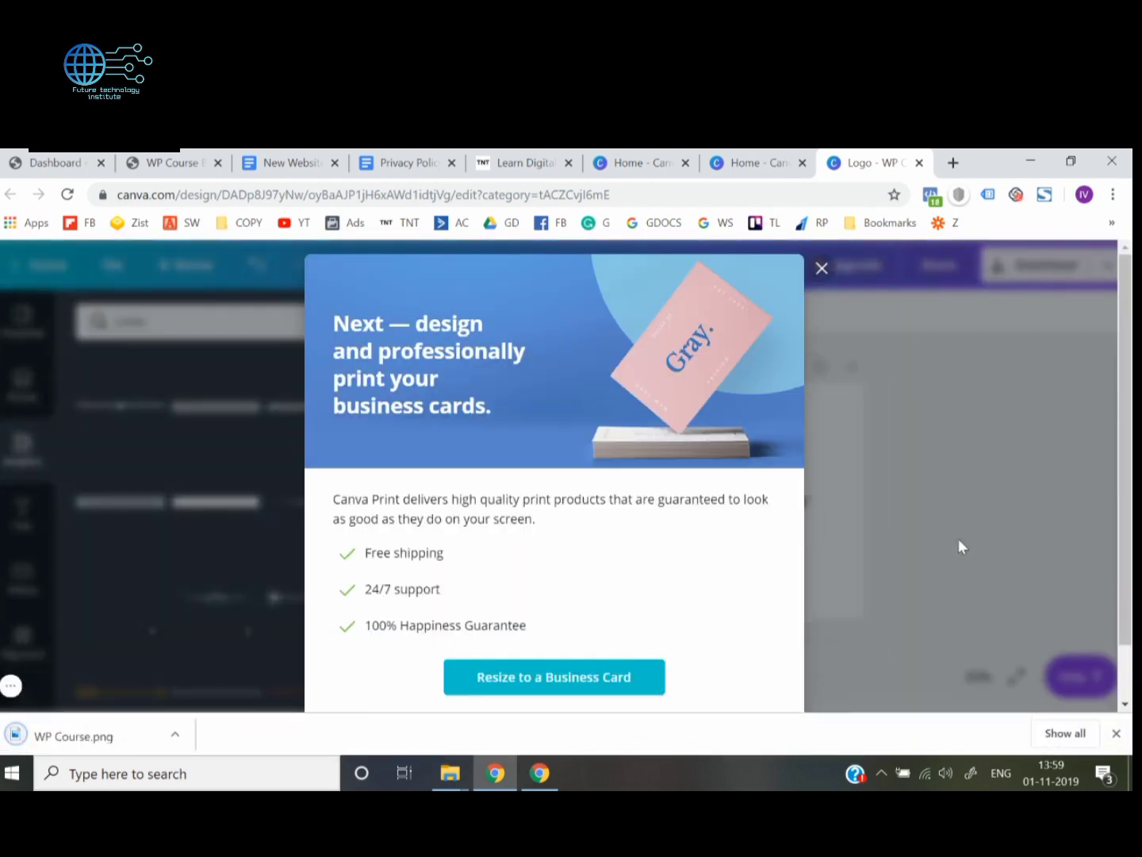
# Switch to the WP Course website and open the header's Logo settings in the WordPress Customizer
pyautogui.click(521, 156)
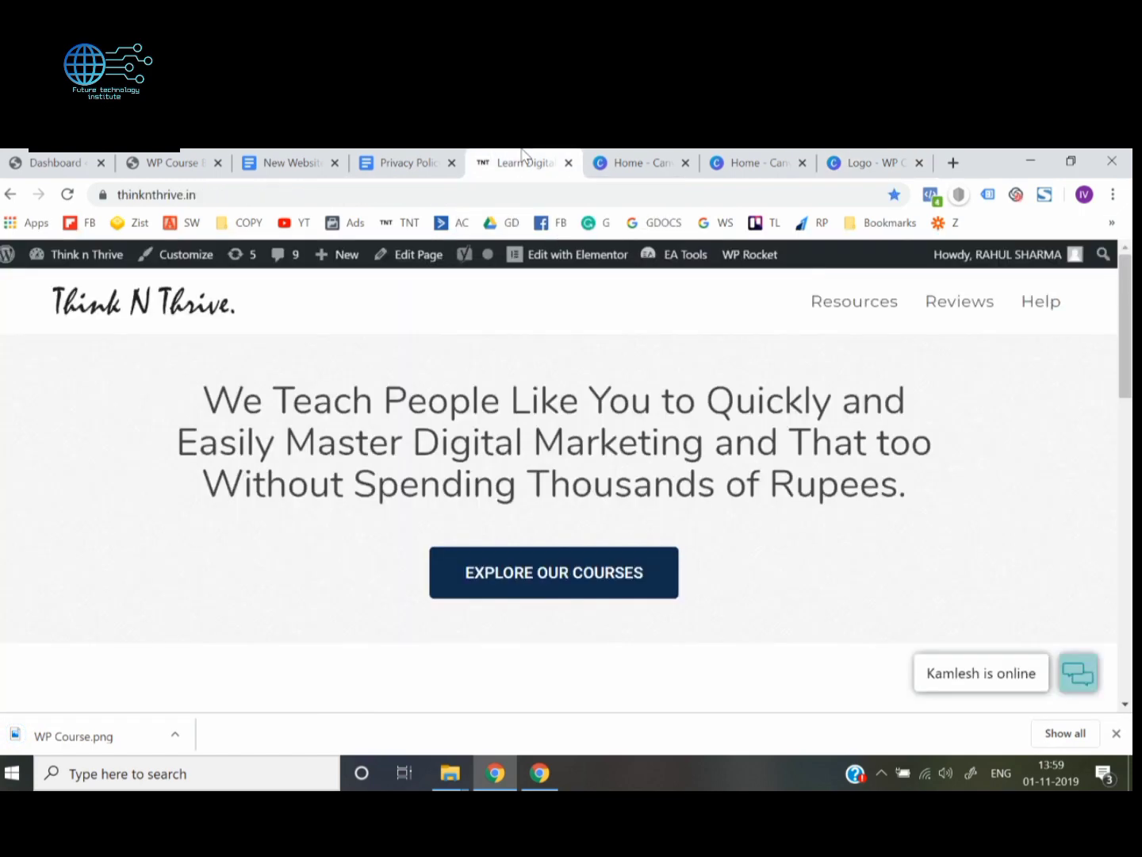
pyautogui.click(158, 157)
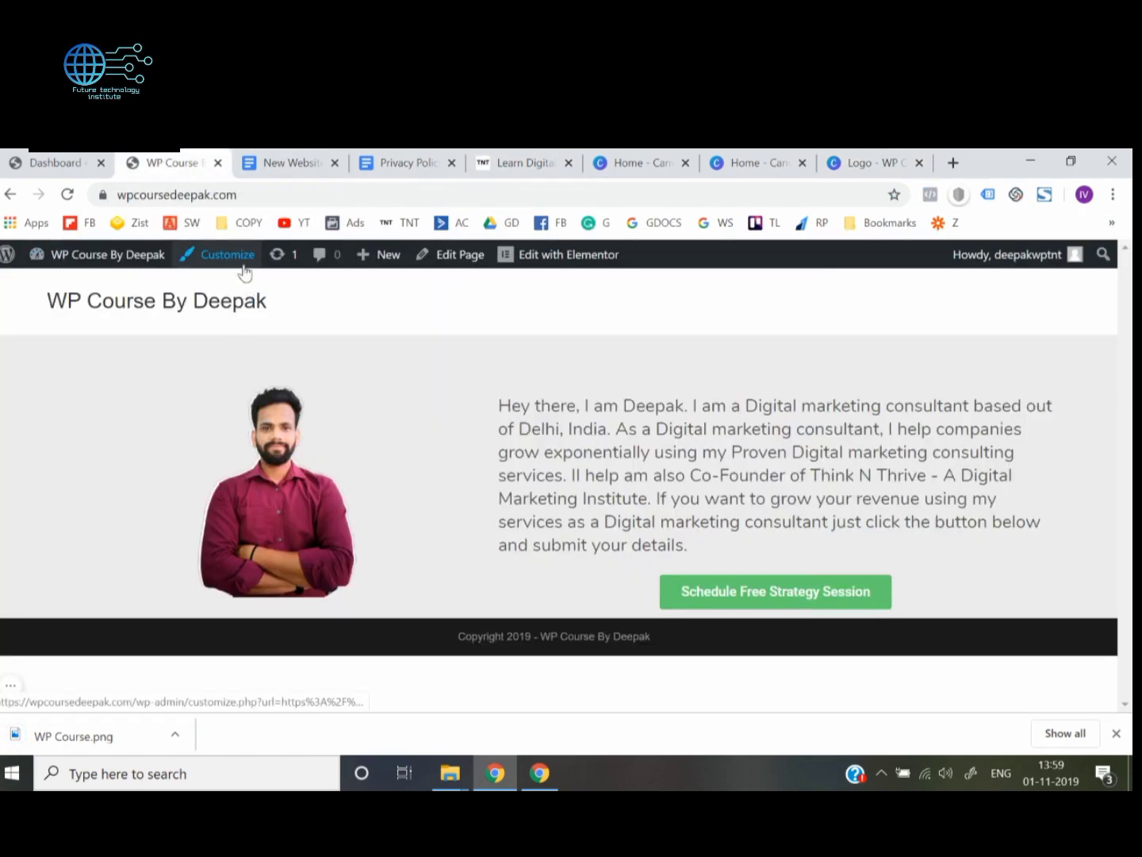
pyautogui.click(44, 158)
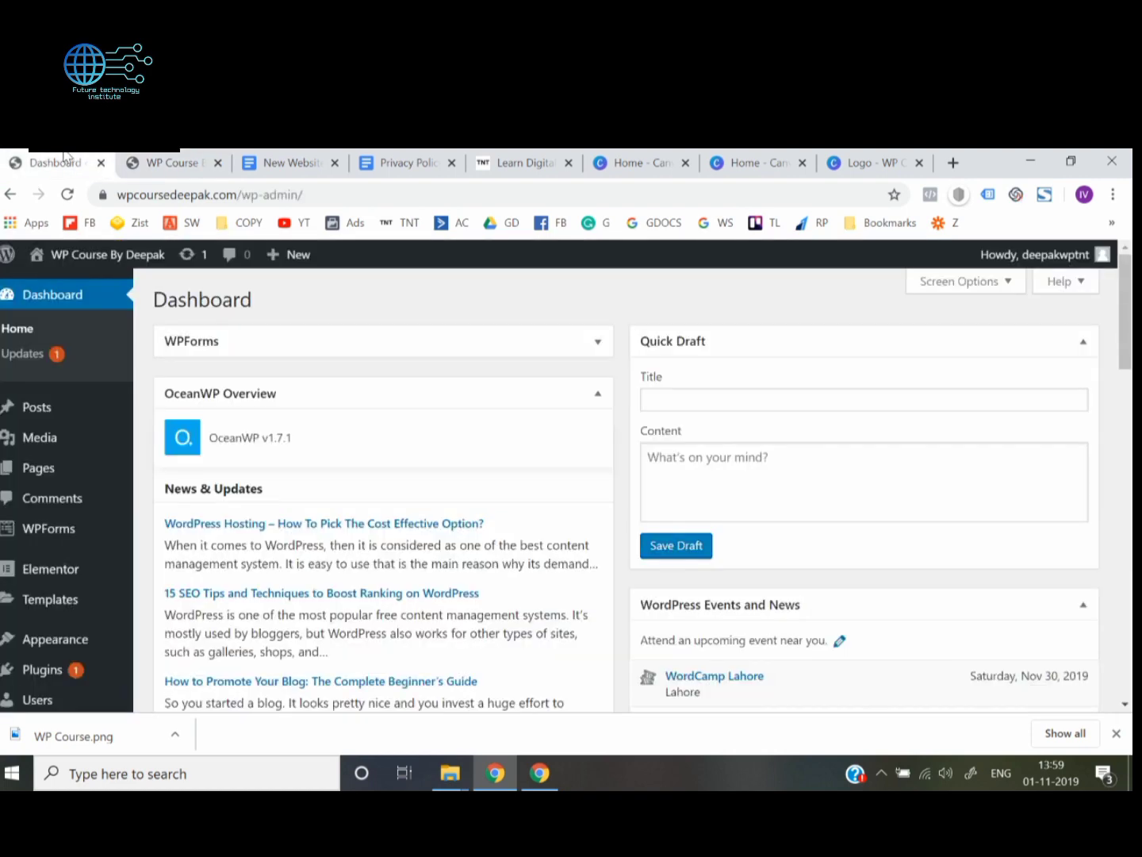
pyautogui.click(146, 159)
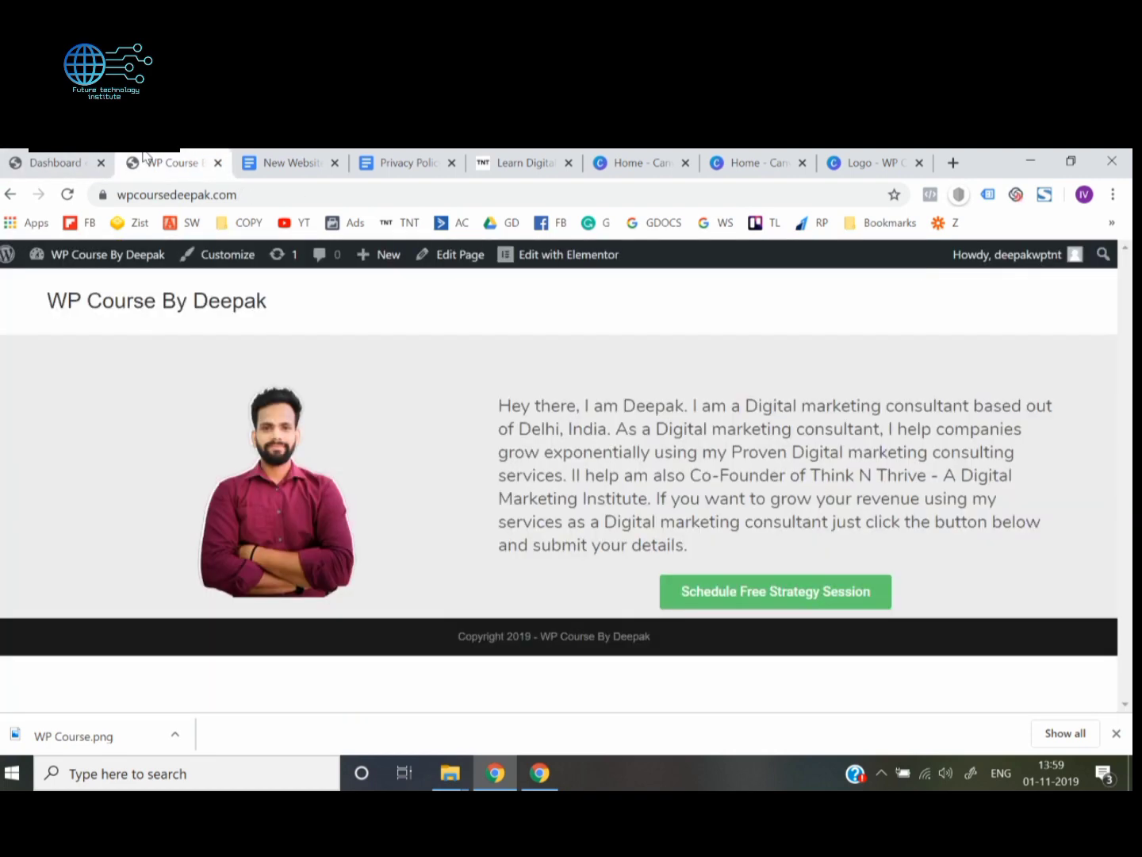
pyautogui.click(211, 267)
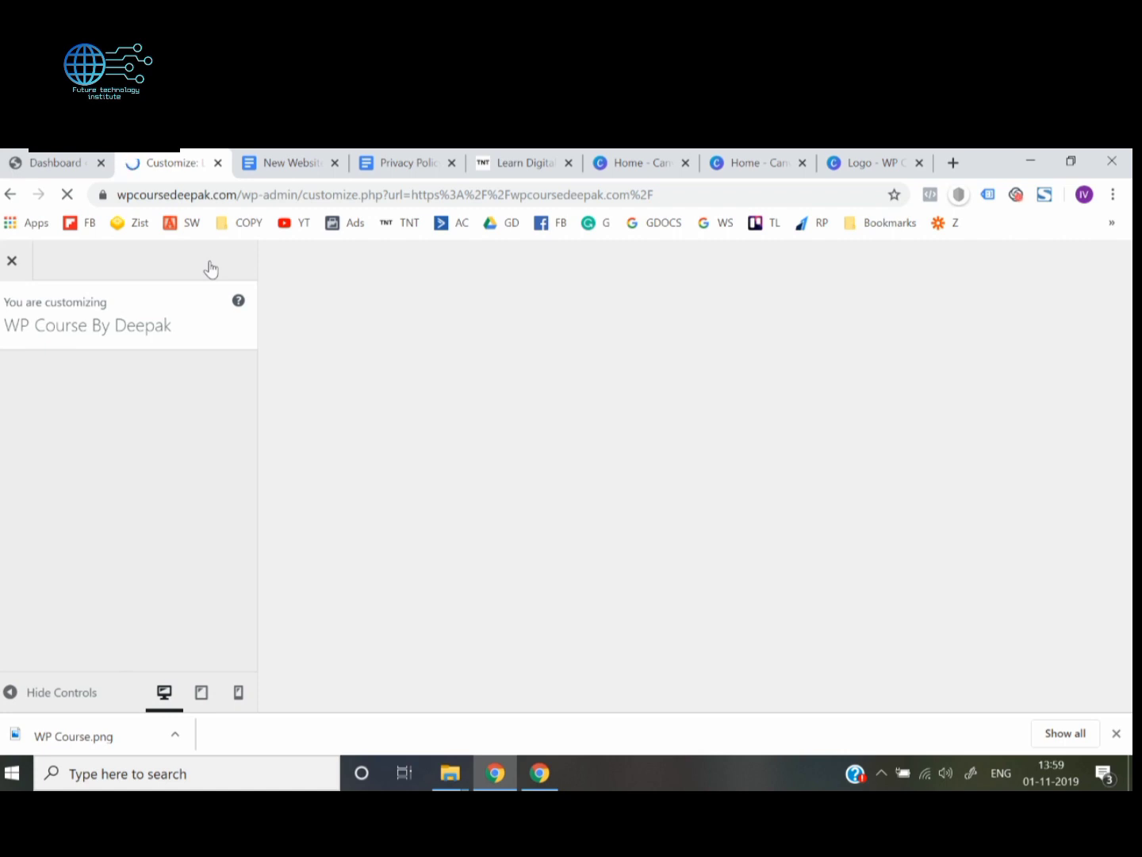
pyautogui.click(1117, 733)
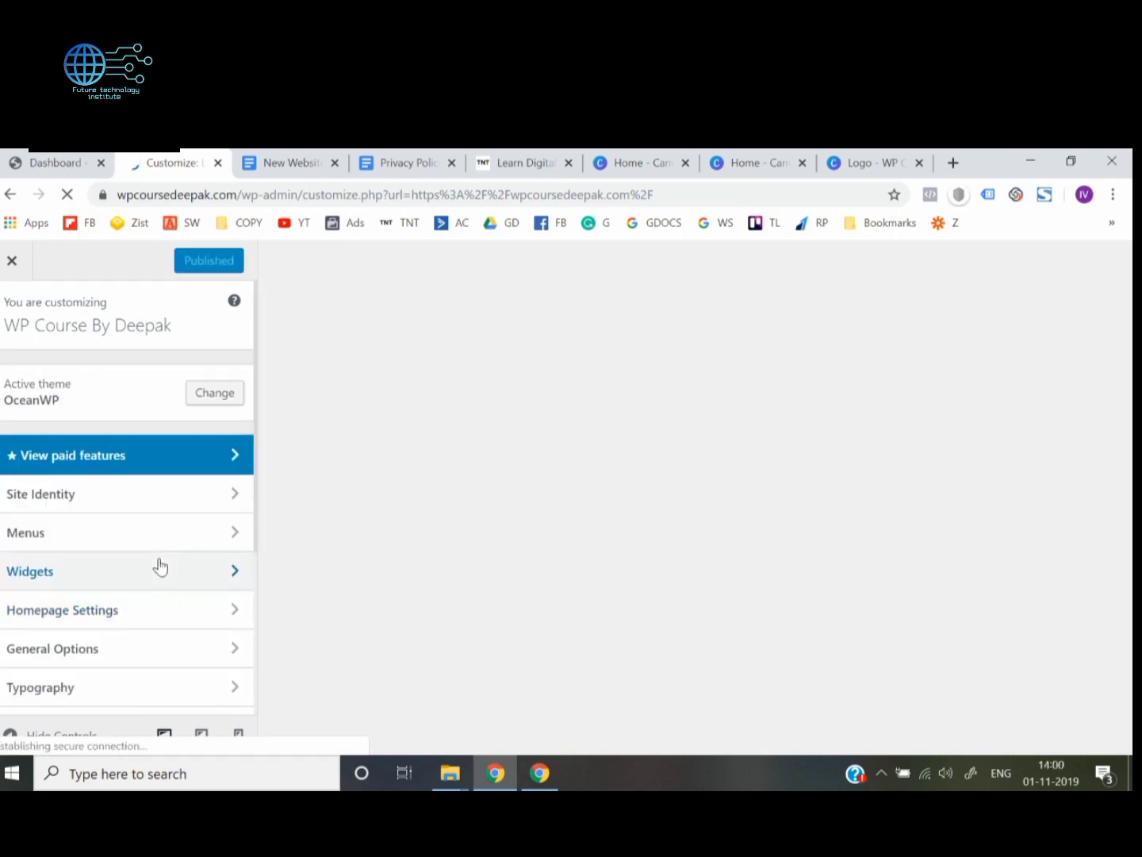
pyautogui.scroll(-1, 125, 559)
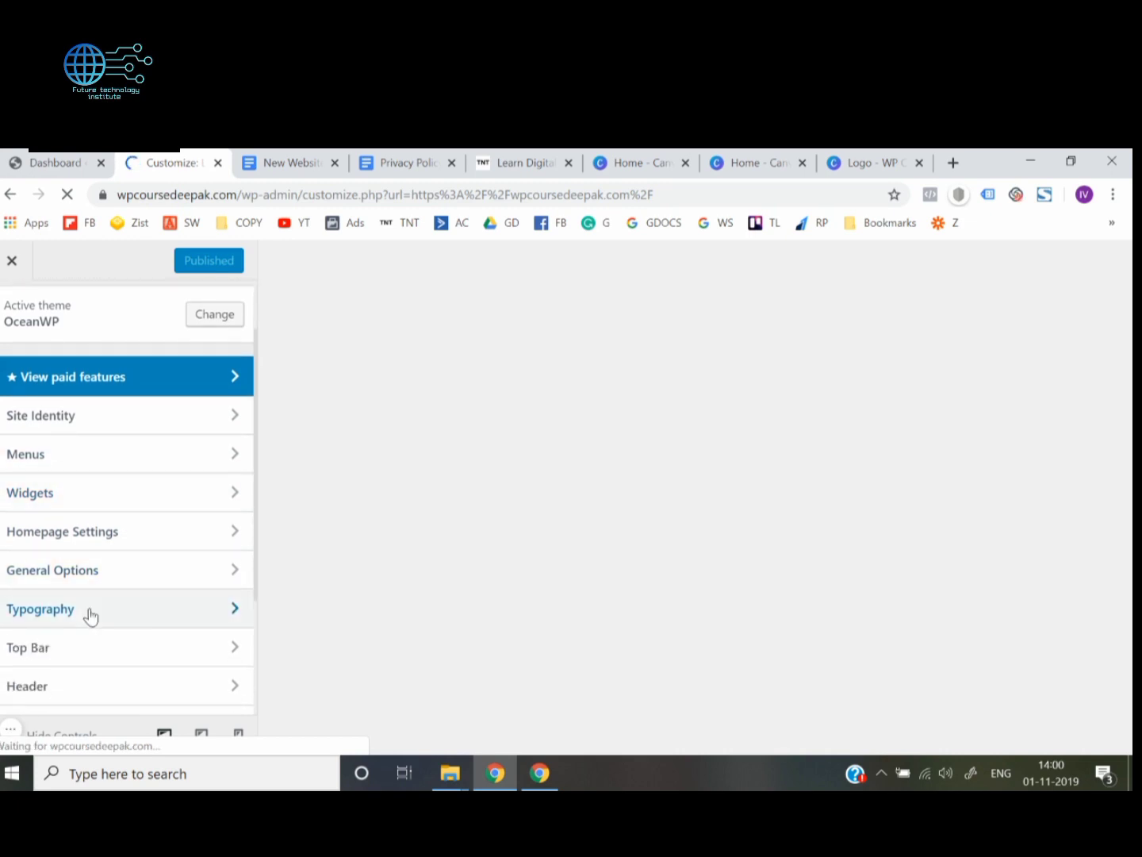
pyautogui.scroll(-1, 89, 615)
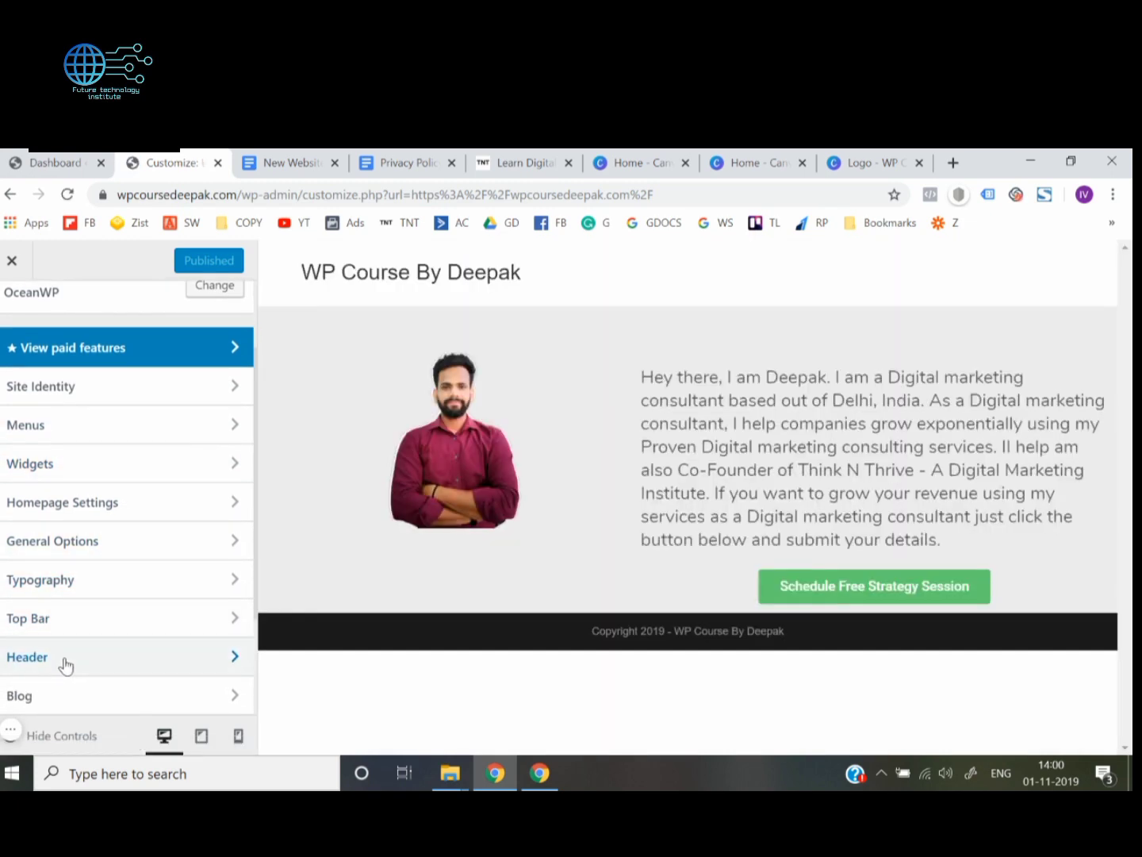
pyautogui.click(70, 665)
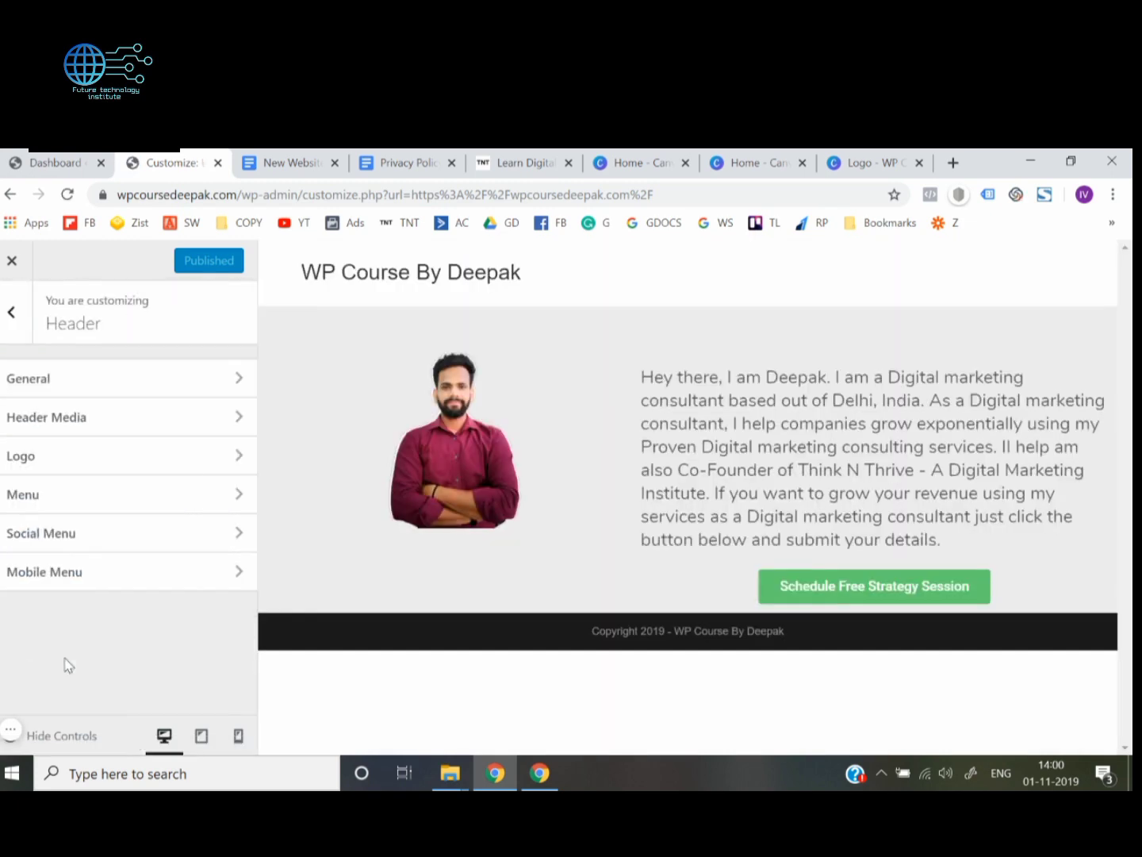
pyautogui.click(81, 463)
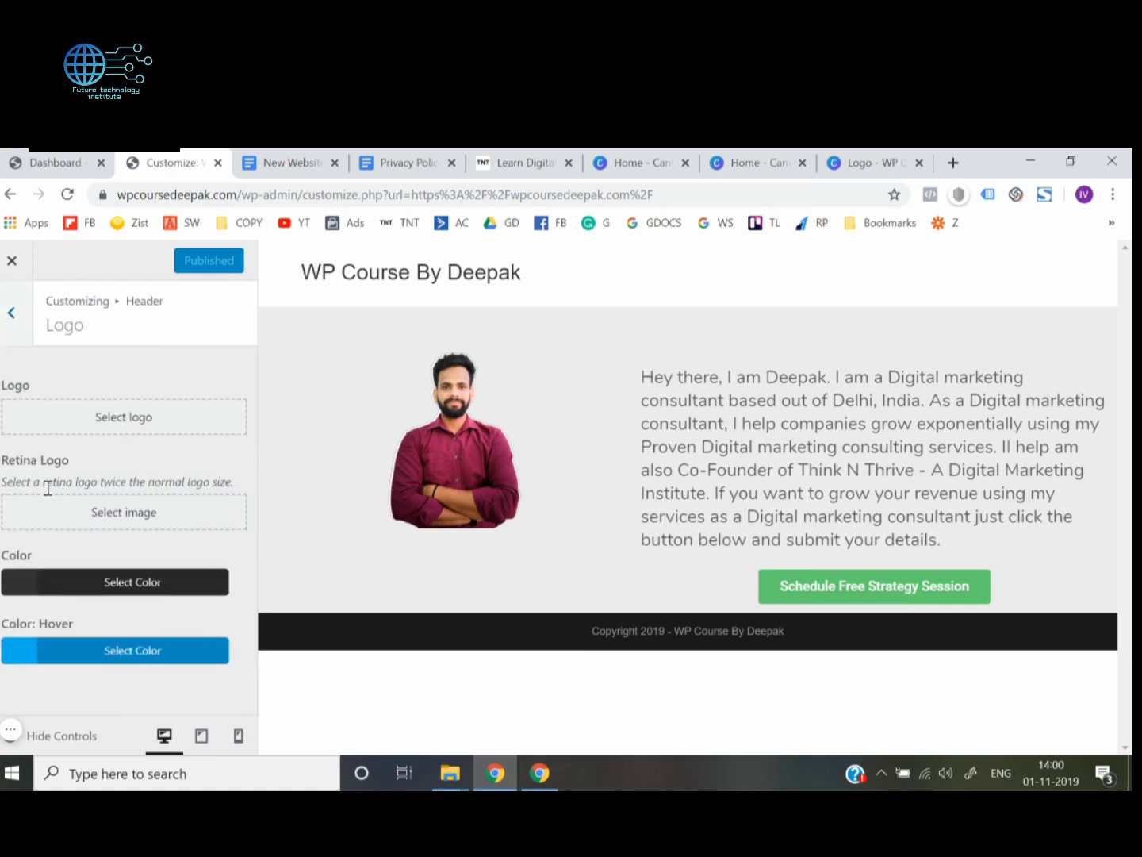
# Upload the WP Course image from the Downloads folder and select it as the header logo
pyautogui.click(125, 419)
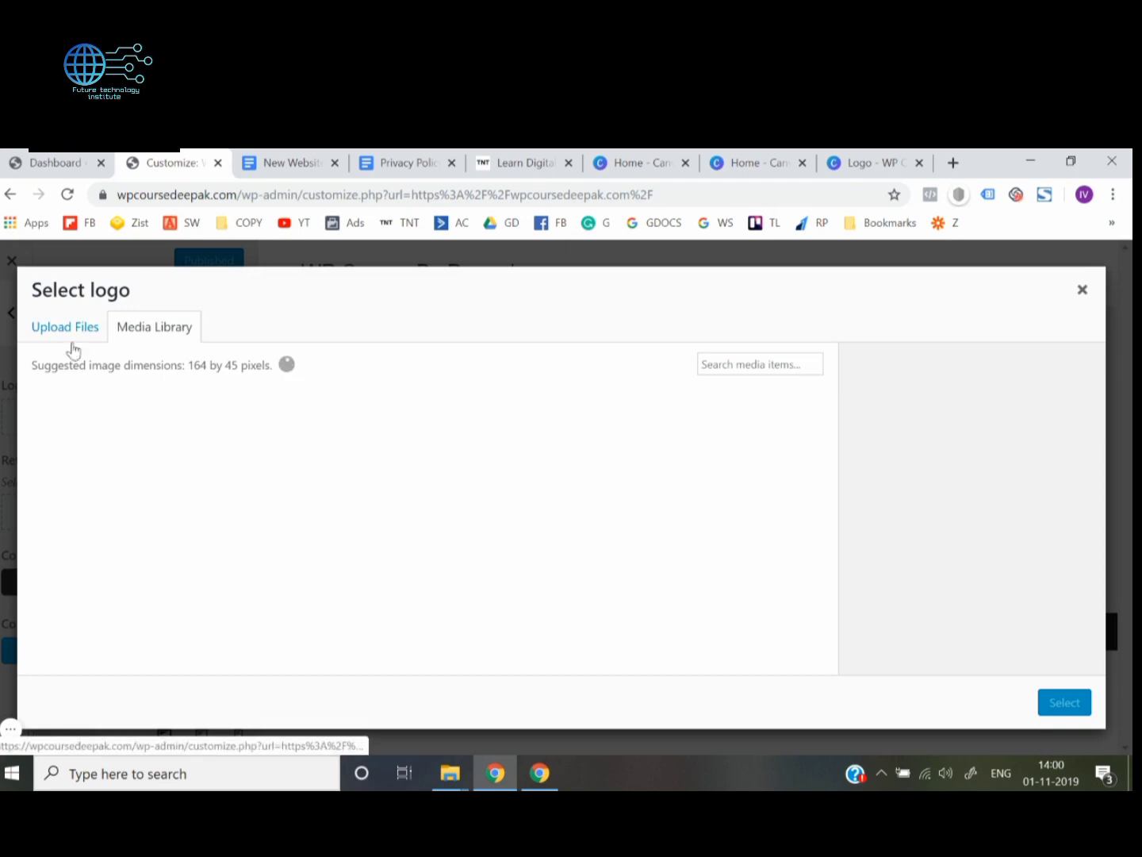
pyautogui.click(60, 328)
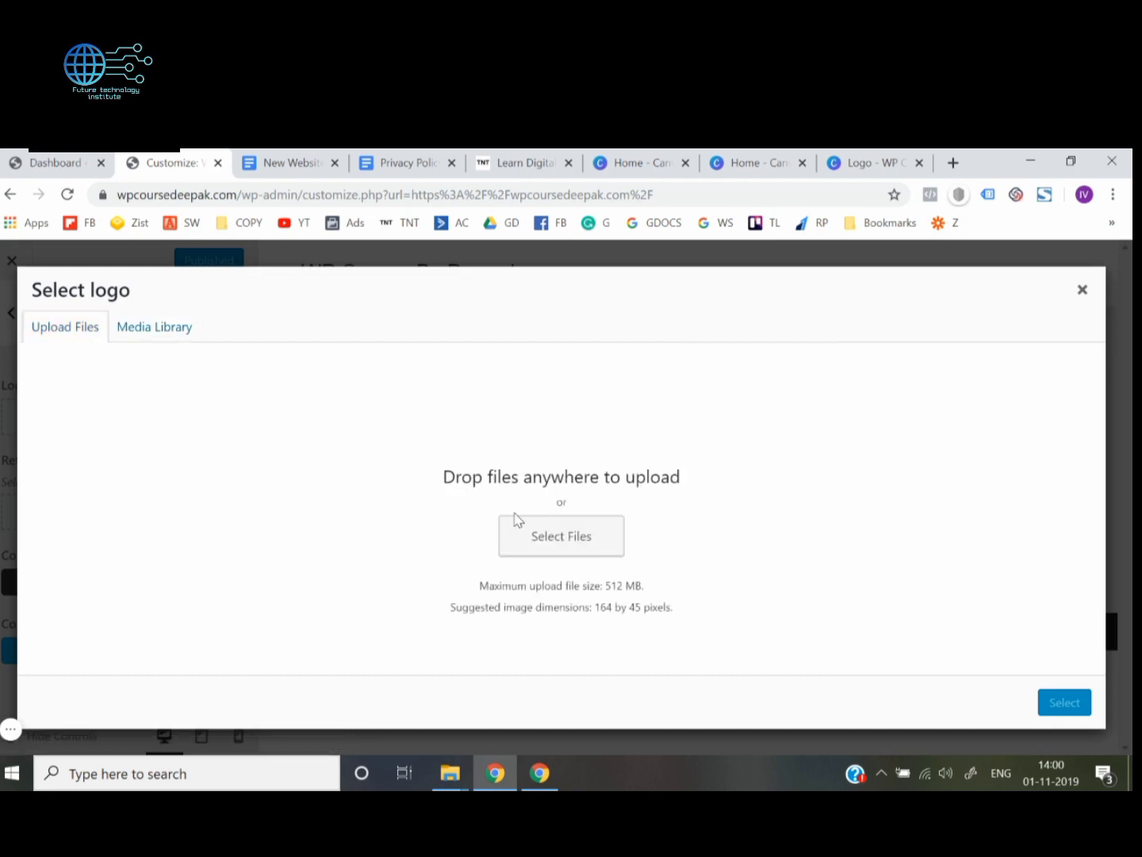
pyautogui.click(526, 537)
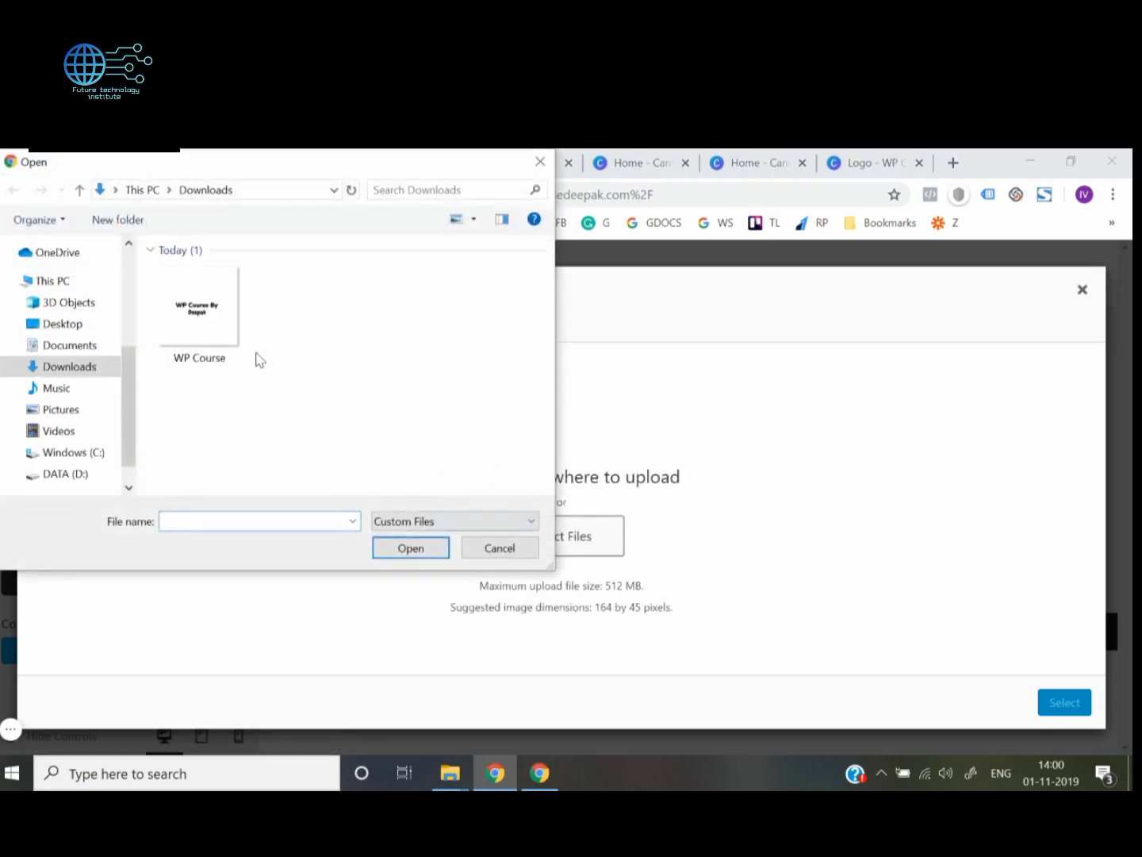
pyautogui.doubleClick(222, 334)
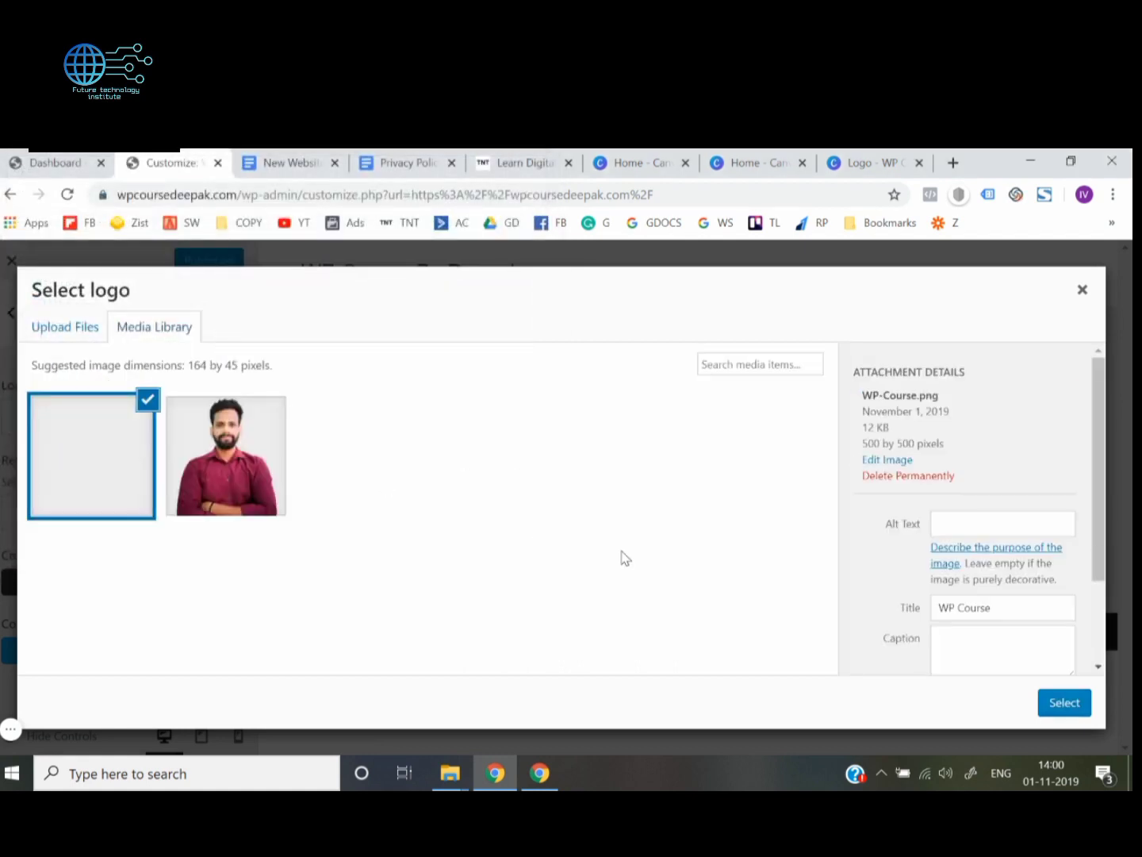
pyautogui.click(1063, 704)
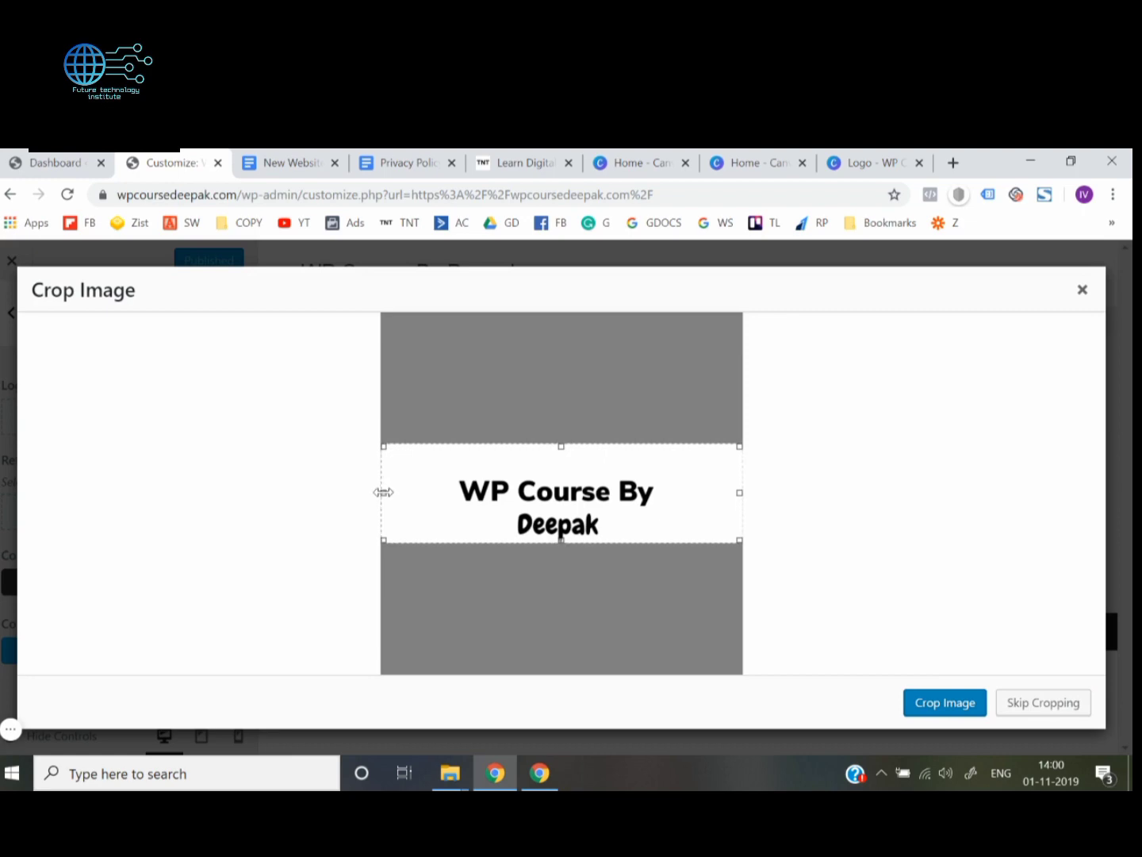
# Crop the logo image closely around its two lines of text, trimming both sides and the empty area above
pyautogui.moveTo(384, 492); pyautogui.dragTo(417, 493)
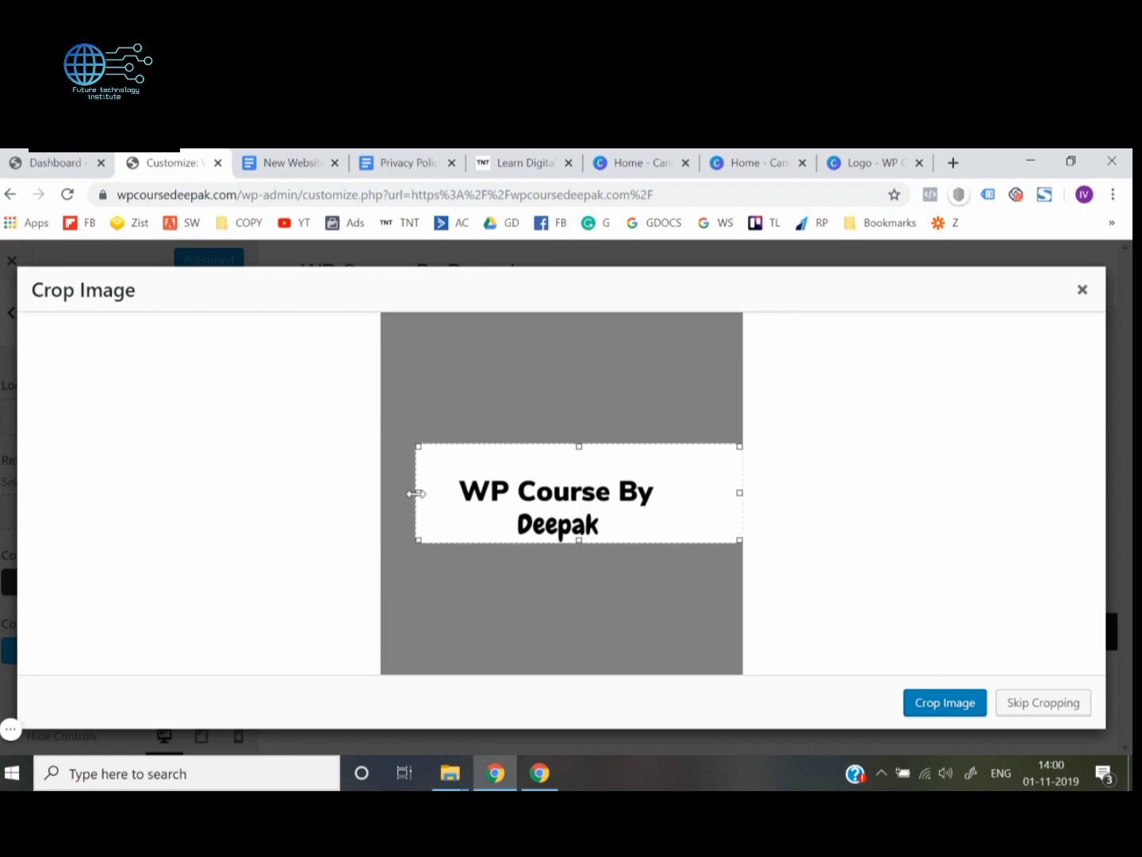
pyautogui.moveTo(739, 492); pyautogui.dragTo(681, 497)
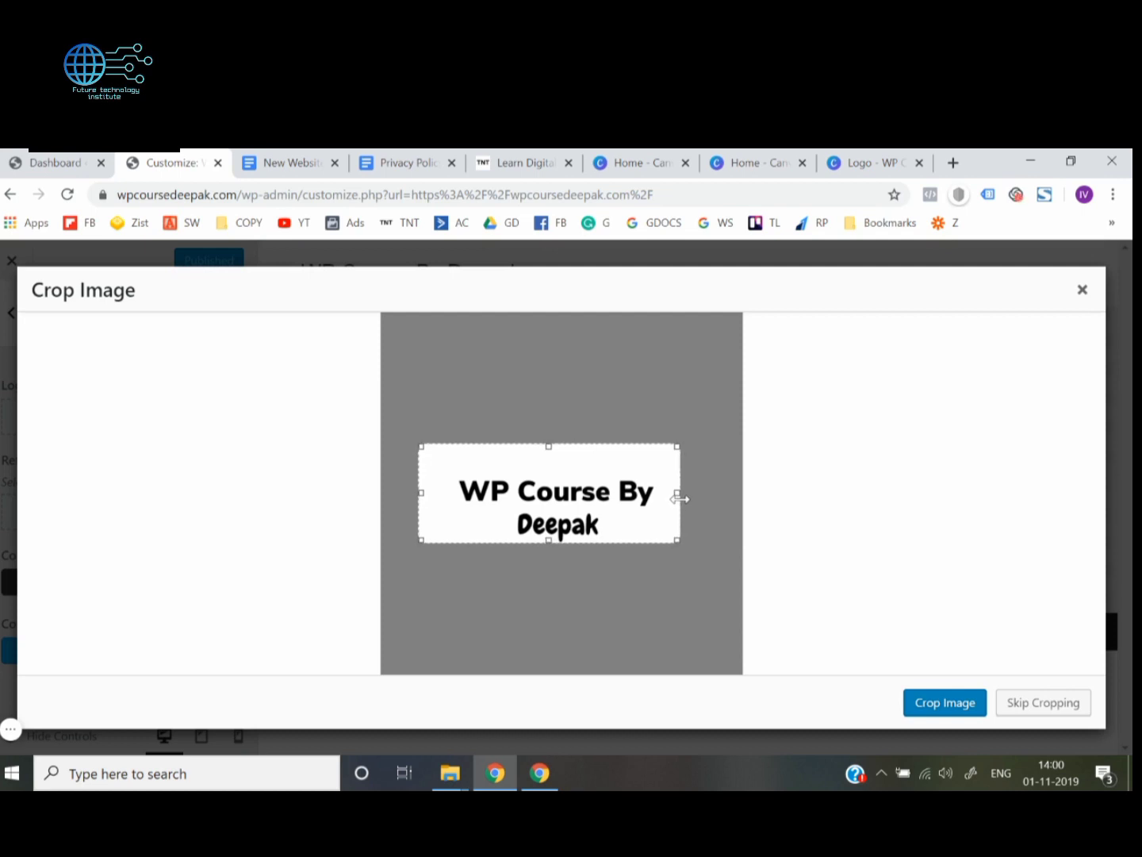
pyautogui.moveTo(548, 445); pyautogui.dragTo(550, 469)
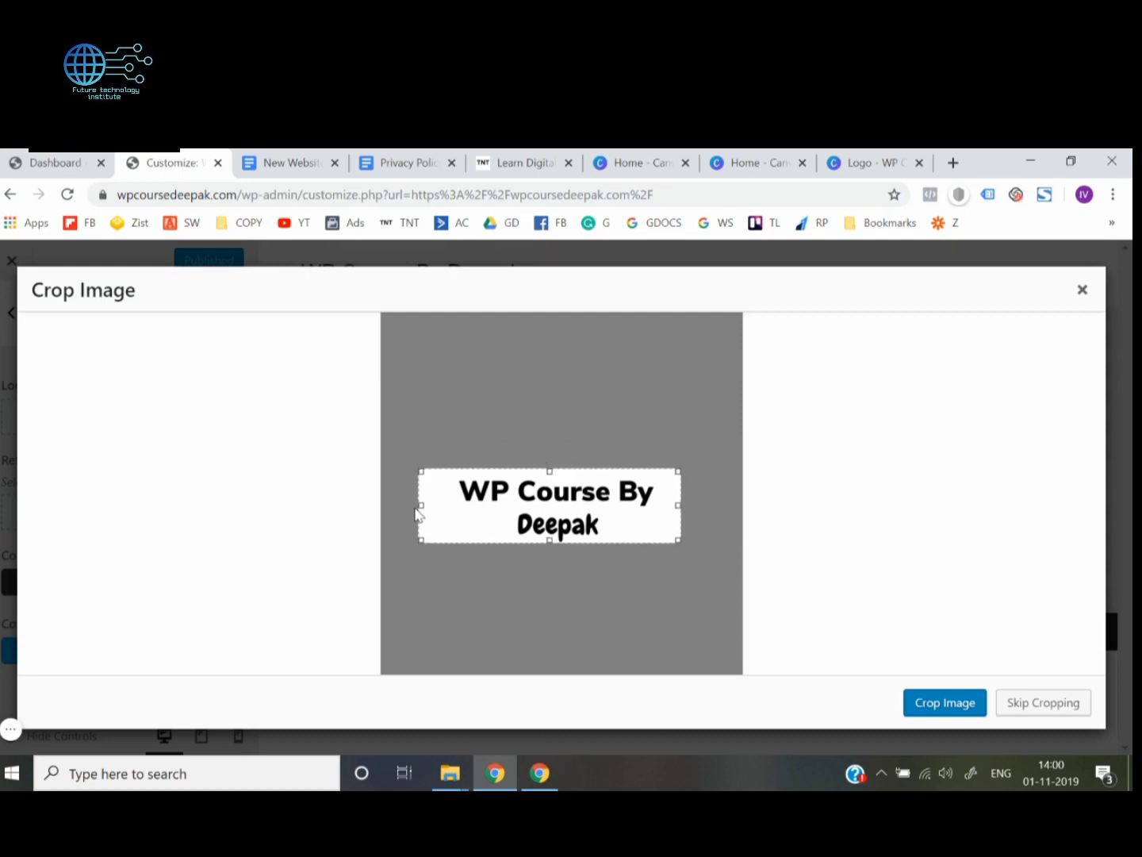
pyautogui.moveTo(416, 512); pyautogui.dragTo(432, 511)
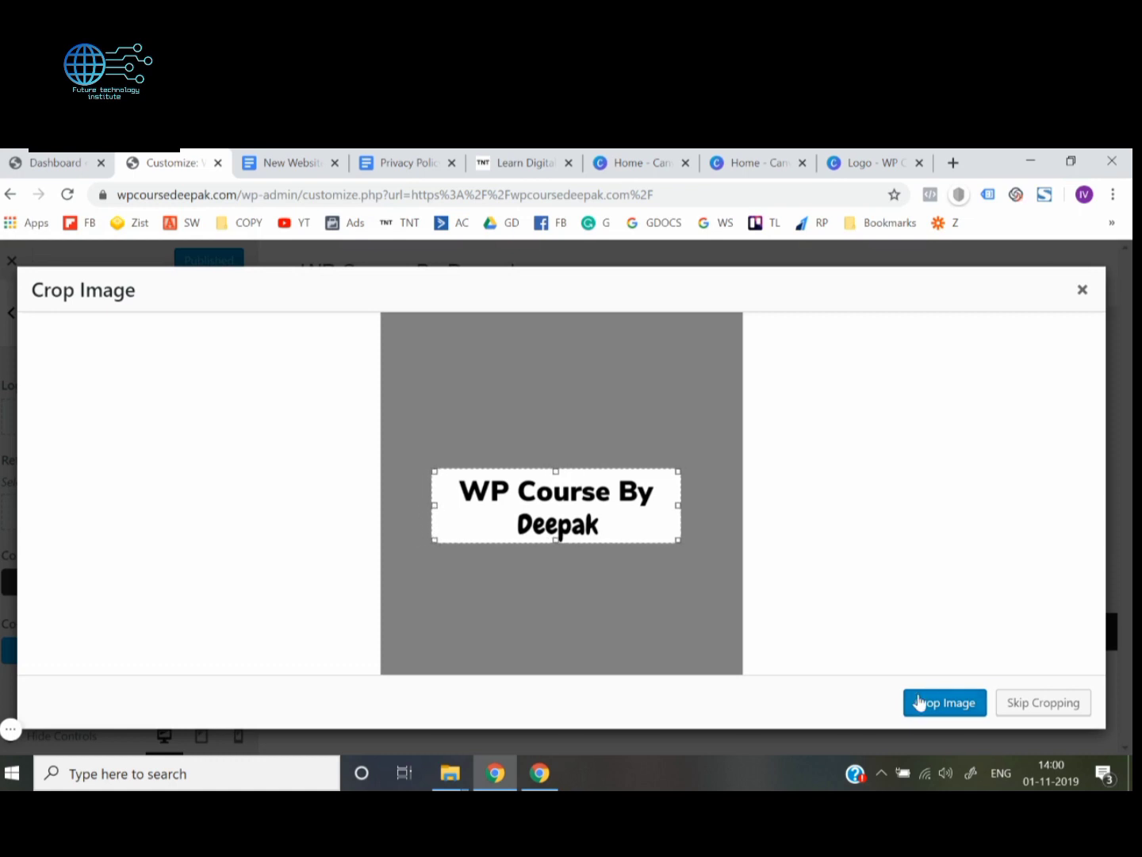
pyautogui.click(947, 710)
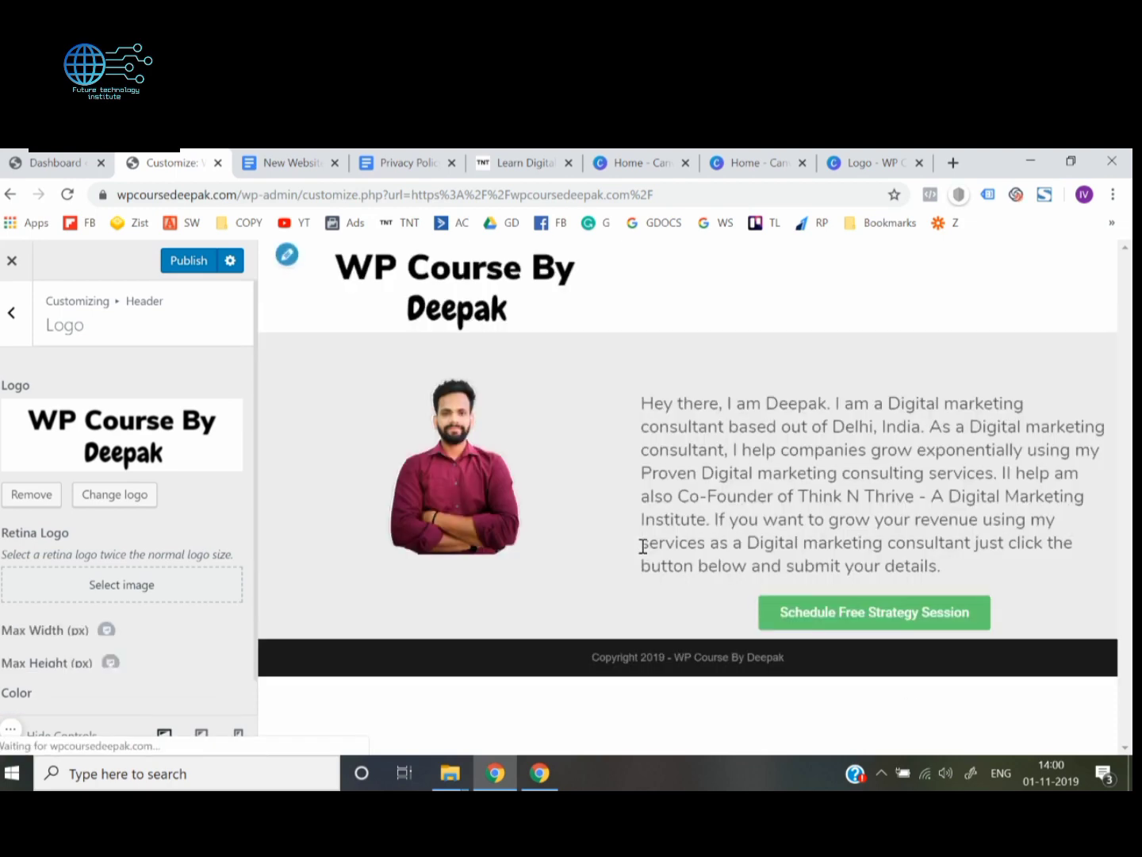
# Set the header logo's maximum width to 171 px and publish the change
pyautogui.scroll(-1, 3, 528)
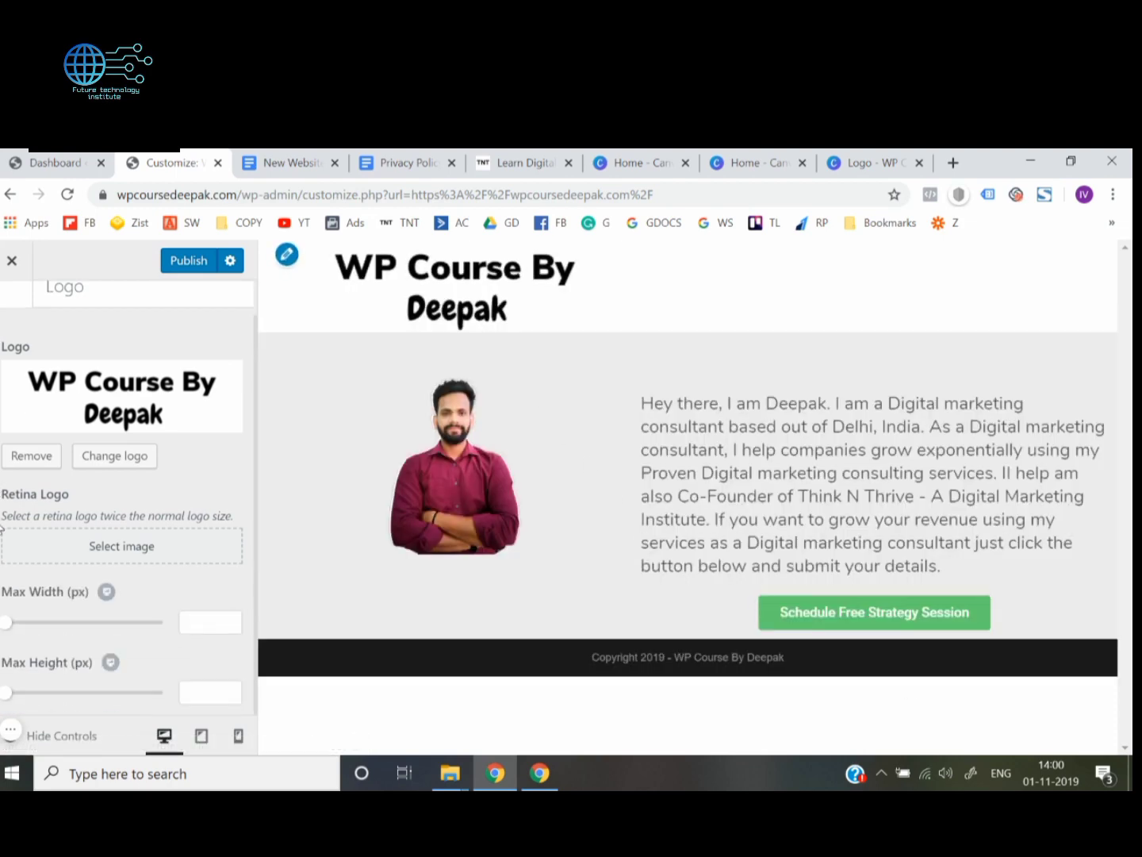
pyautogui.moveTo(5, 624); pyautogui.dragTo(61, 632)
pyautogui.scroll(1, 61, 632)
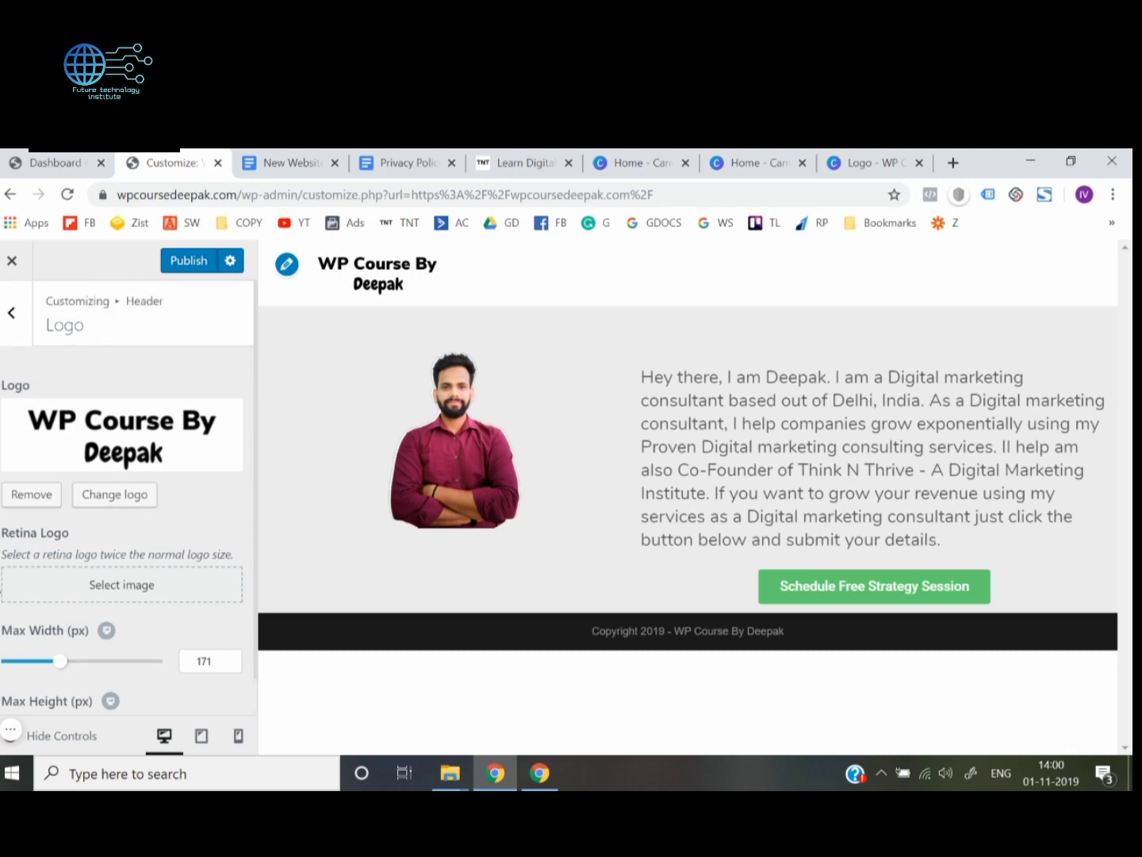
pyautogui.click(177, 270)
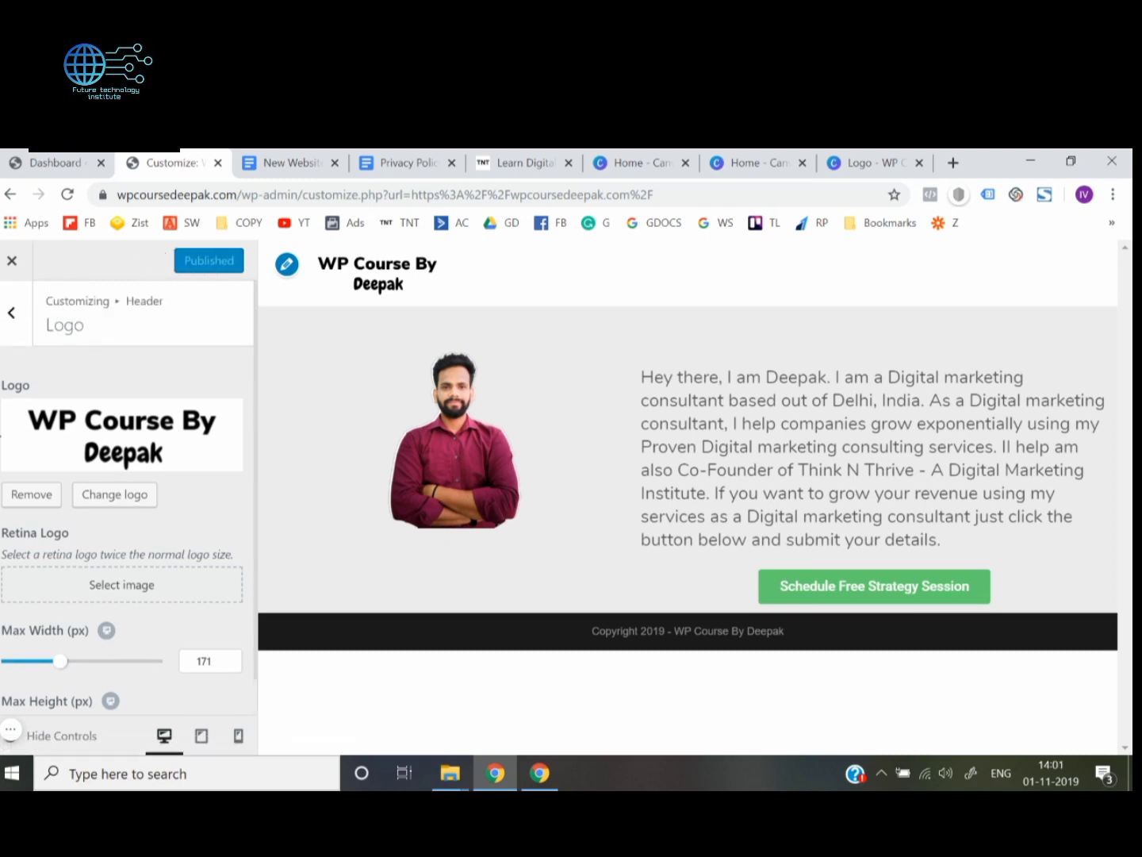
# Return to the live homepage, reload it and compare its header with the navigation menu on the Think N Thrive site
pyautogui.click(13, 267)
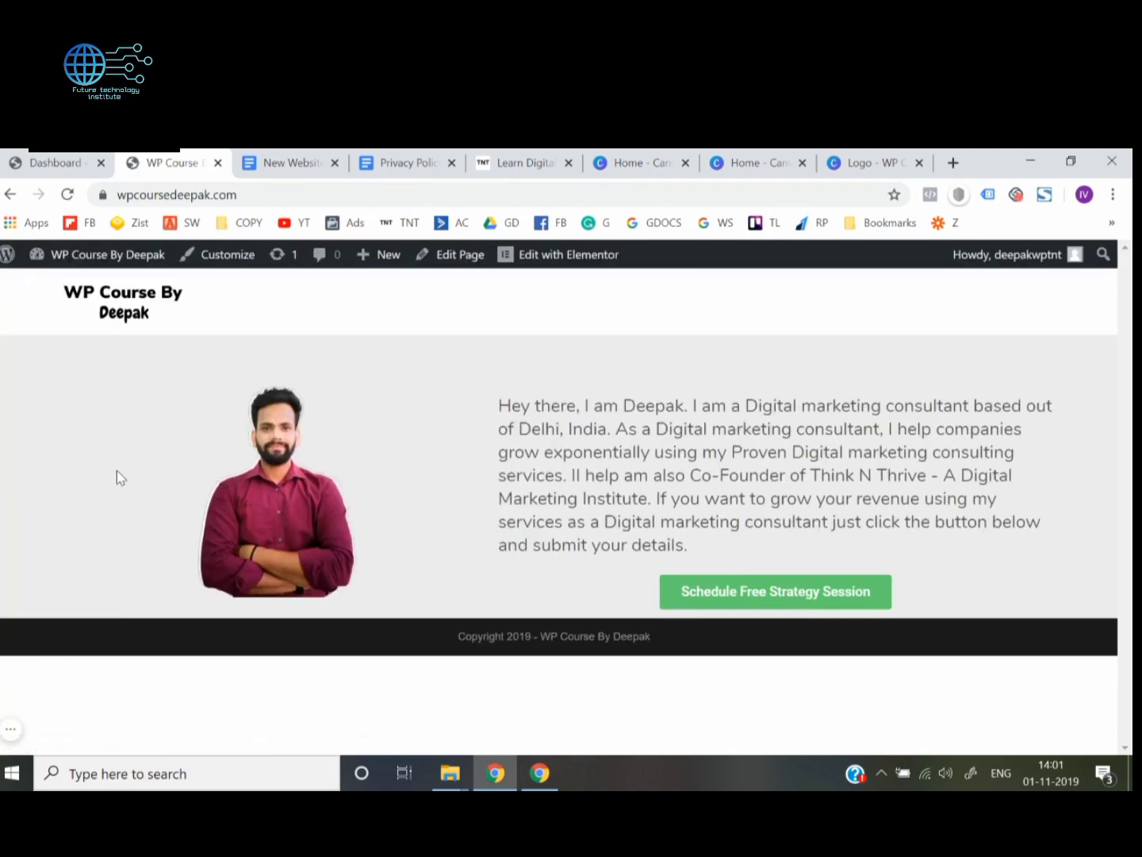
pyautogui.click(275, 199)
pyautogui.press('Return')
pyautogui.click(548, 155)
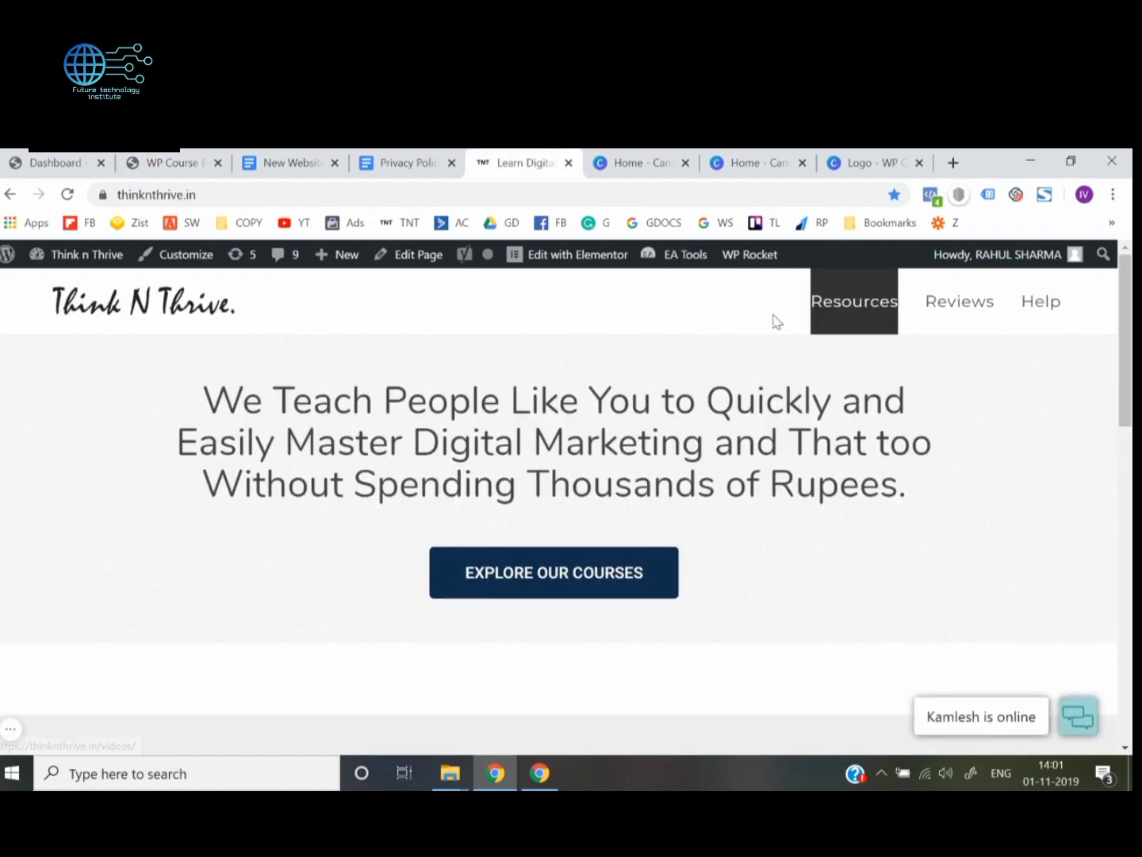
pyautogui.click(168, 161)
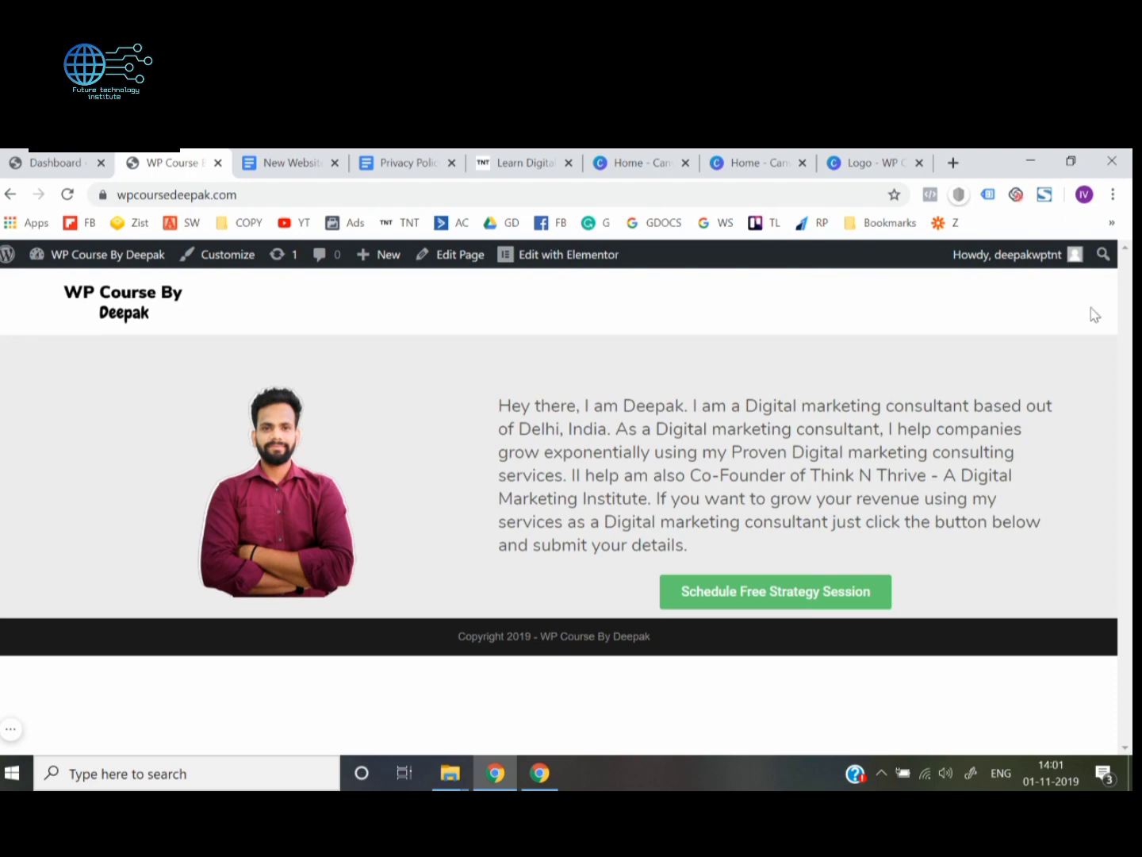
pyautogui.click(521, 157)
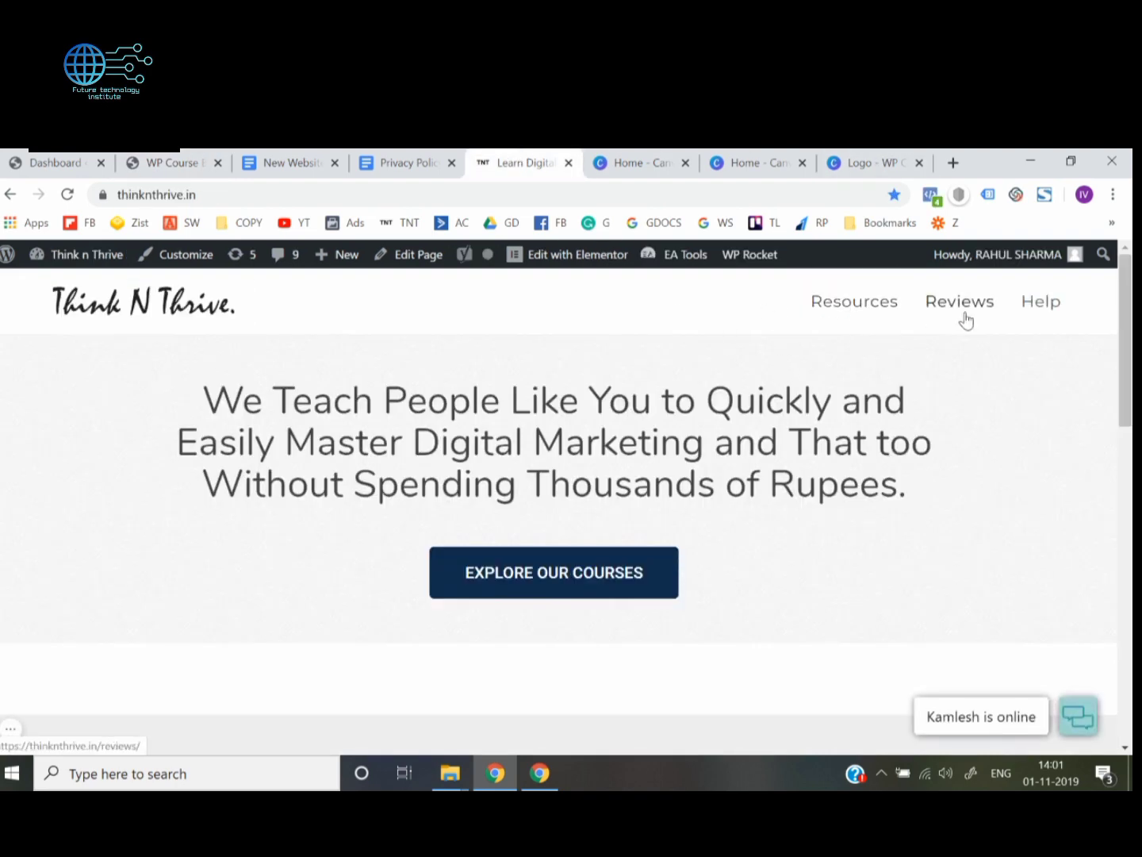
pyautogui.click(74, 158)
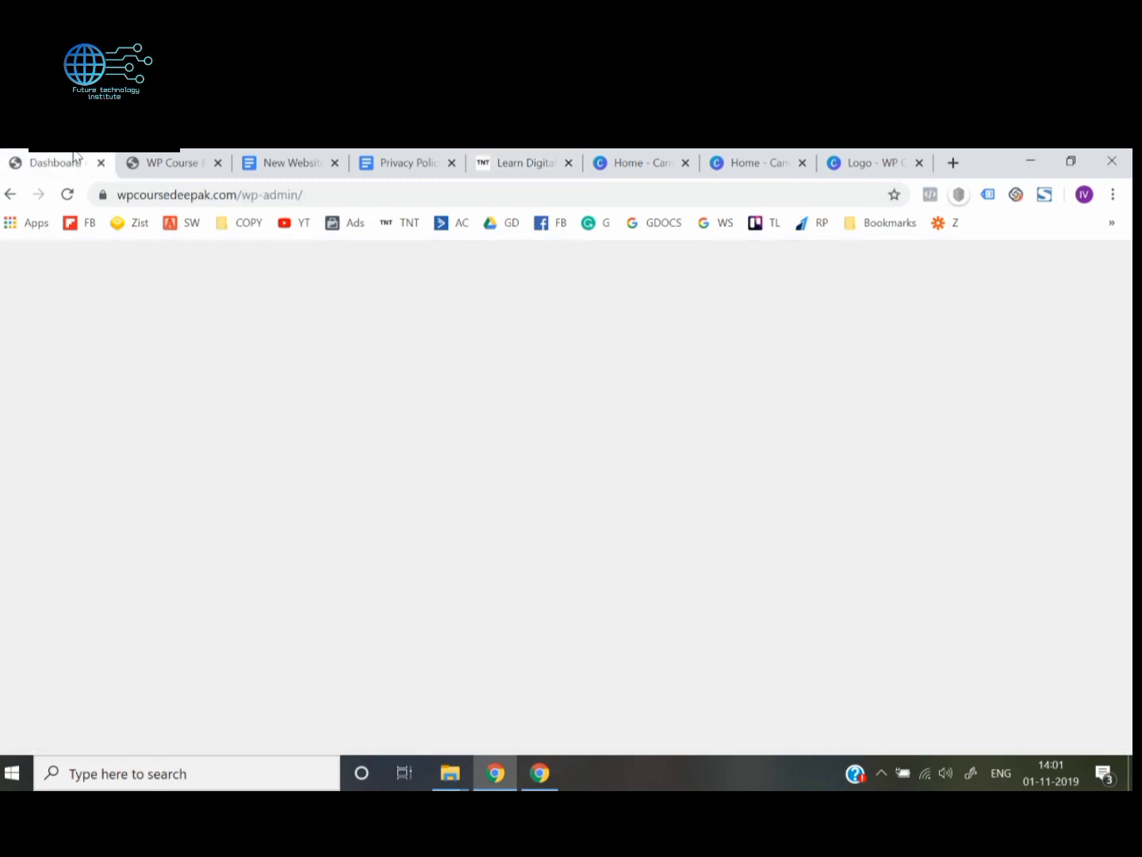
pyautogui.click(187, 160)
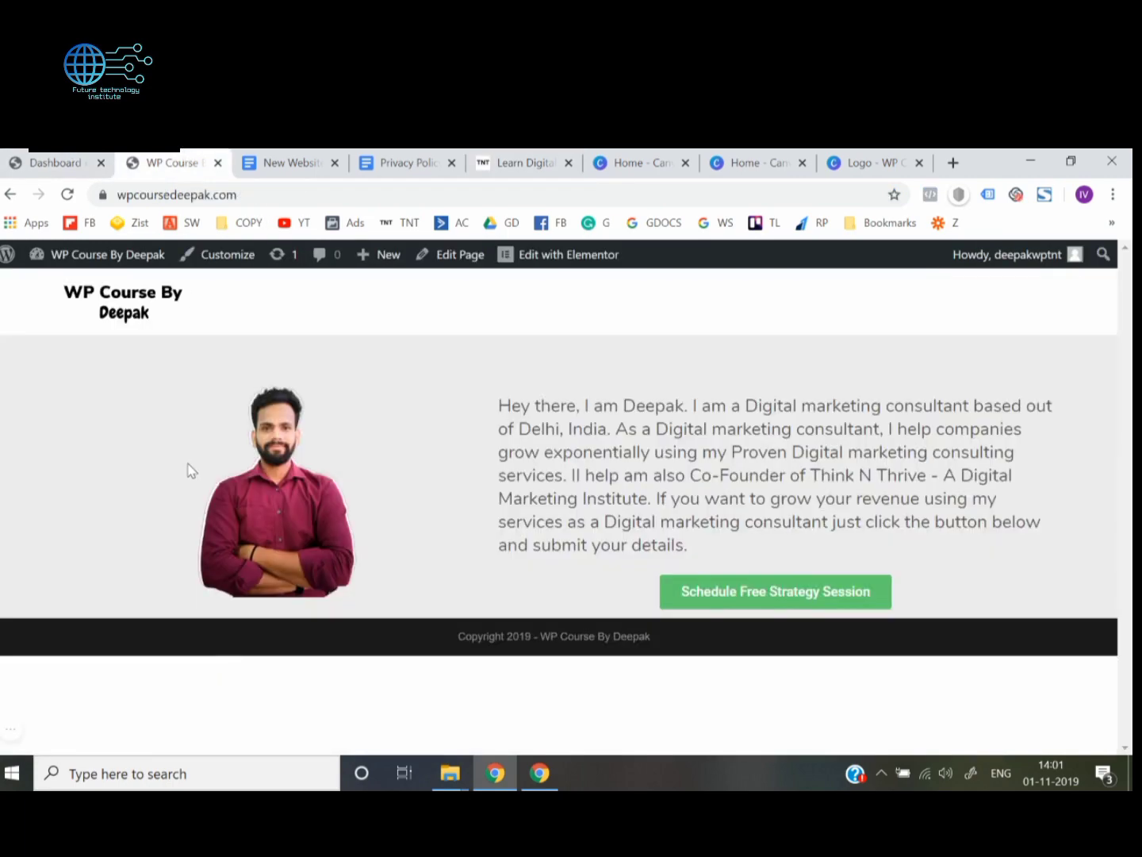
# Create a new page titled "About us" from the WordPress dashboard and publish it
pyautogui.click(55, 162)
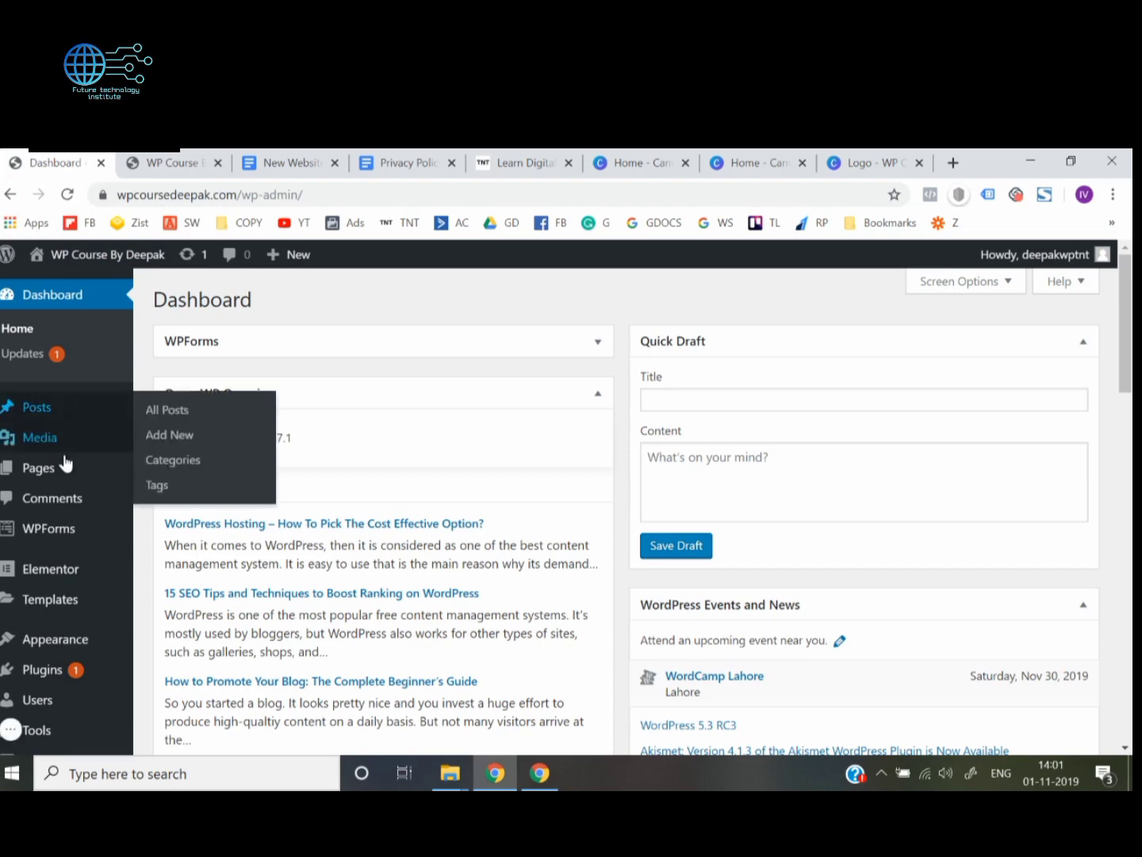
pyautogui.moveTo(70, 466)
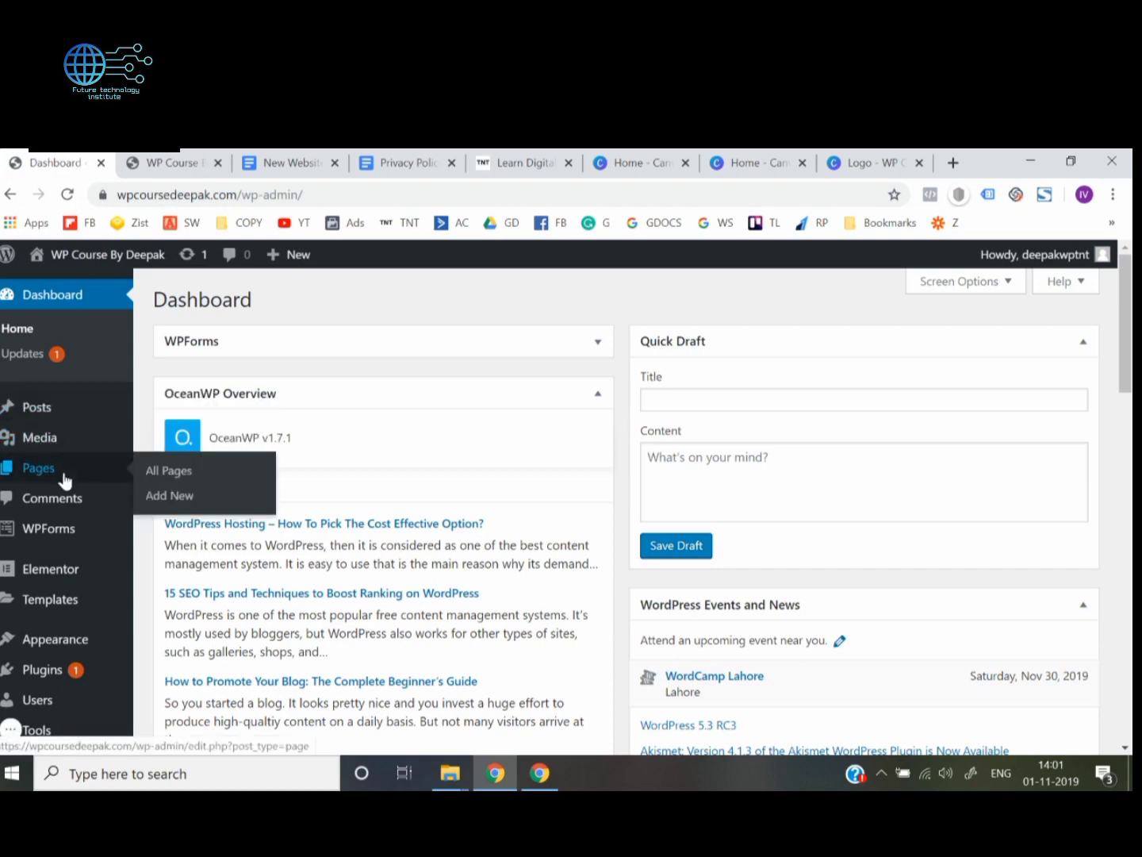
pyautogui.click(178, 496)
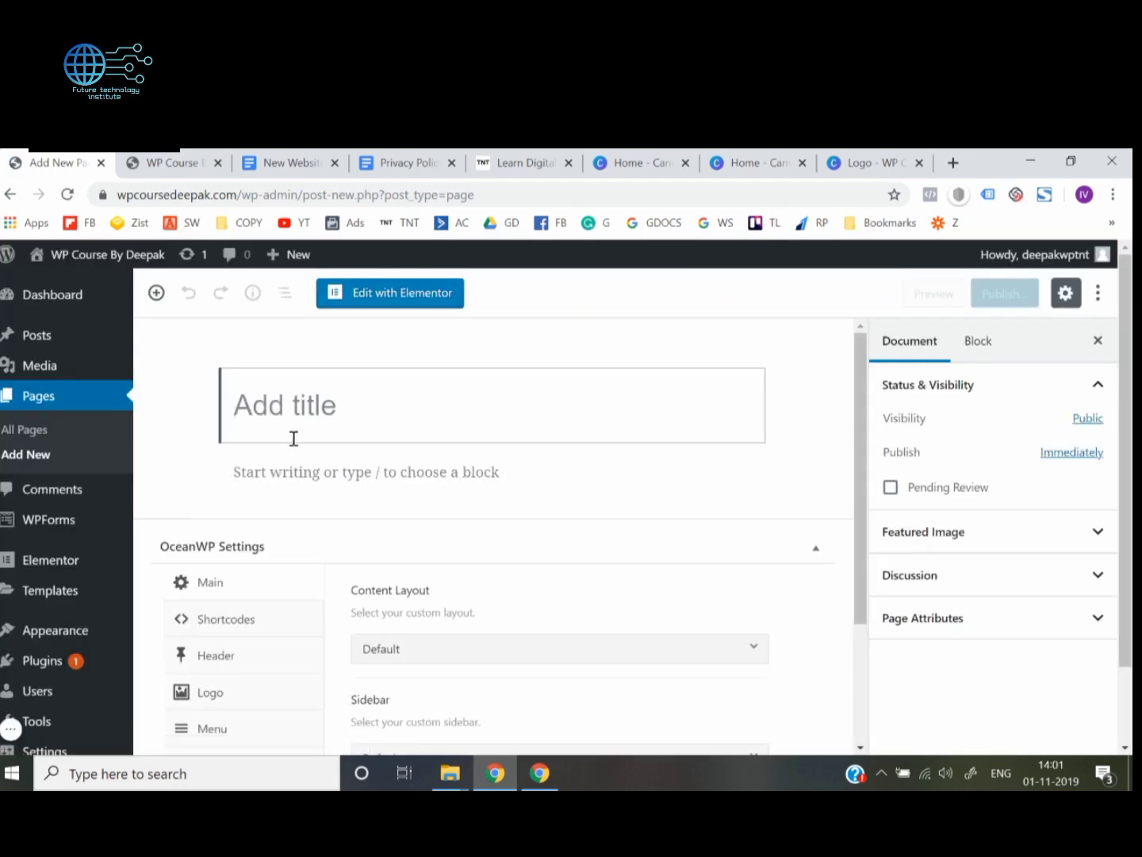
pyautogui.click(188, 154)
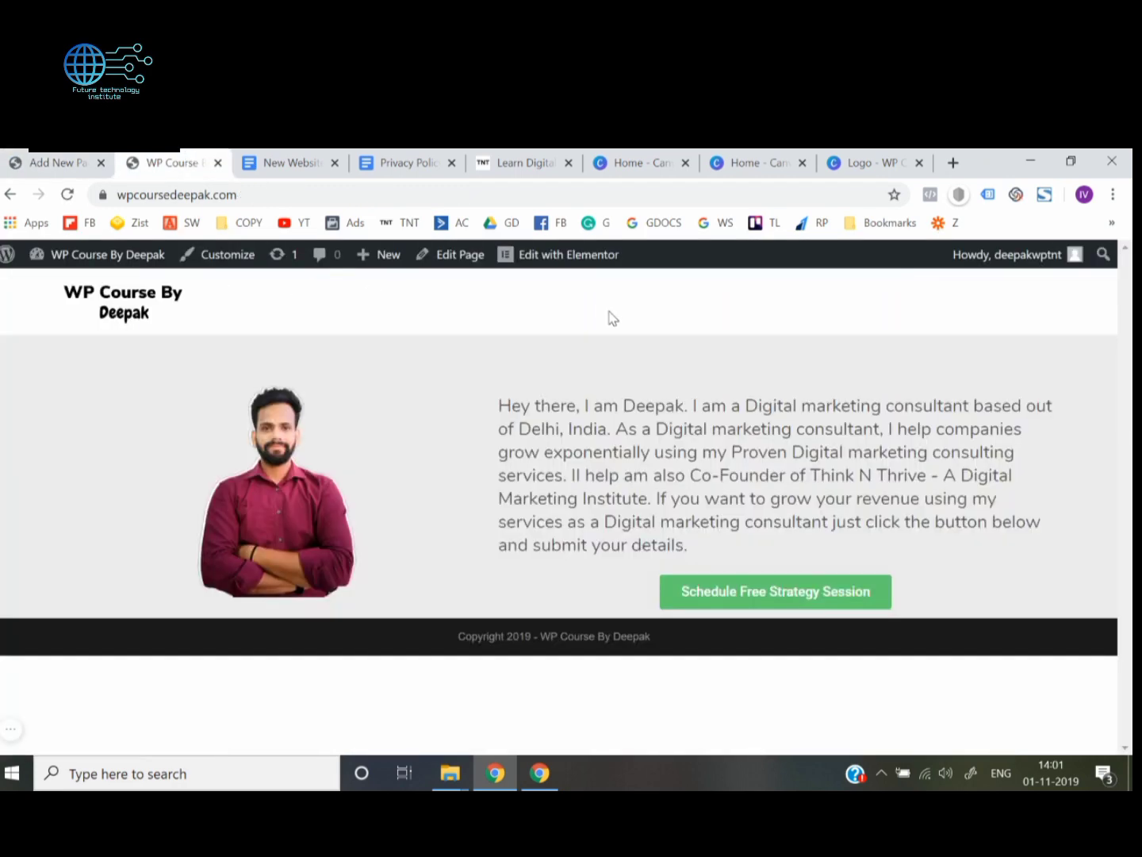
pyautogui.click(94, 156)
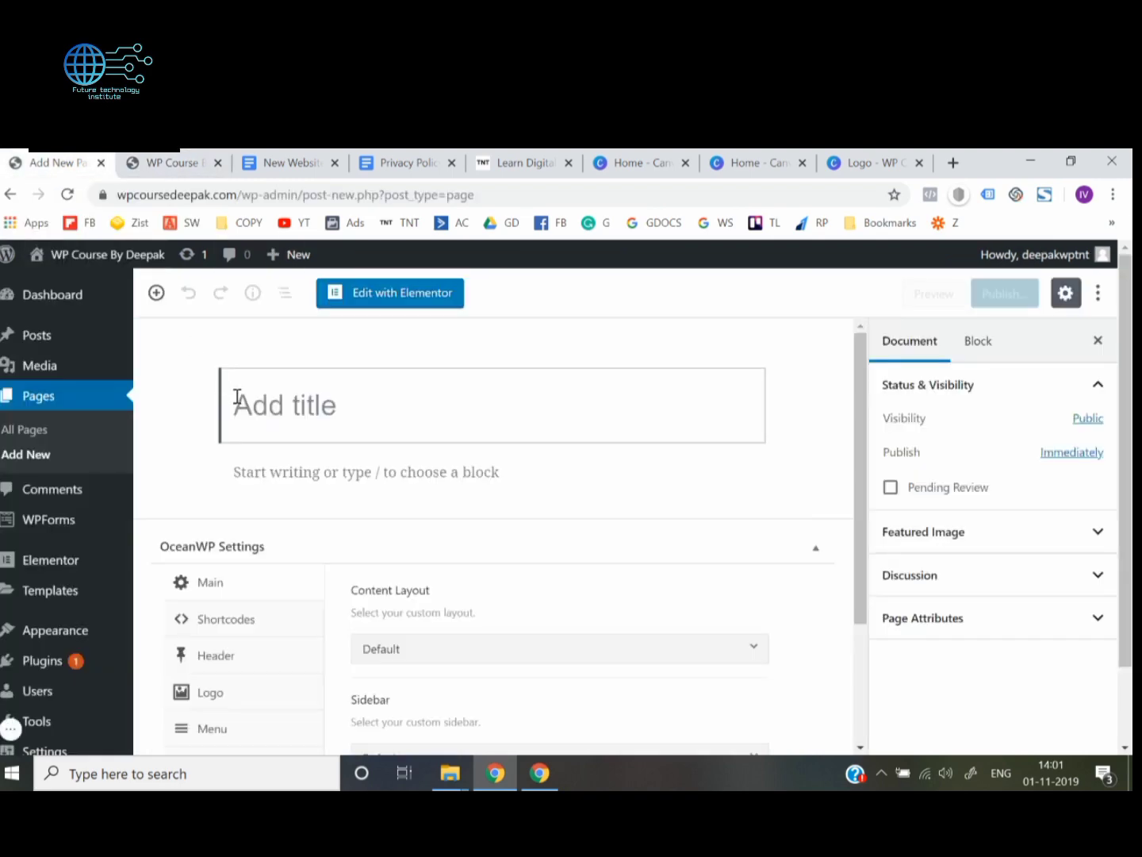
pyautogui.click(176, 156)
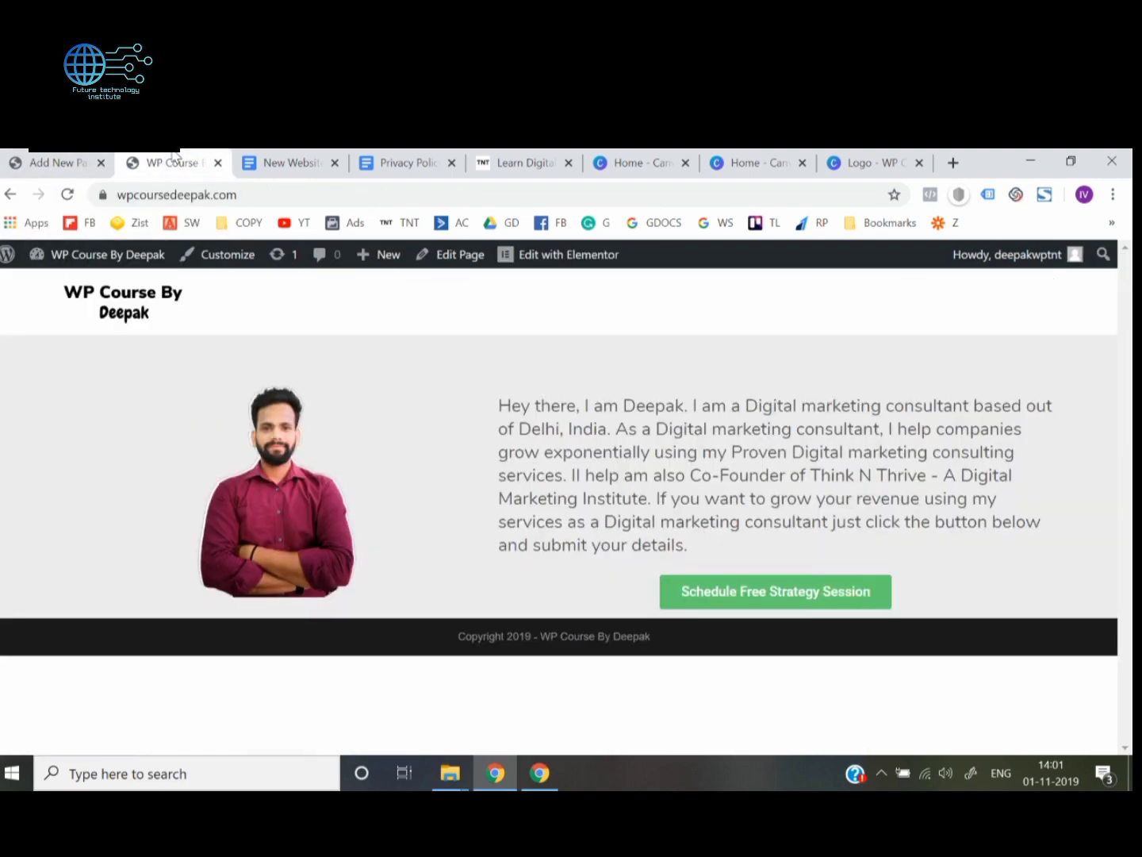
pyautogui.click(80, 159)
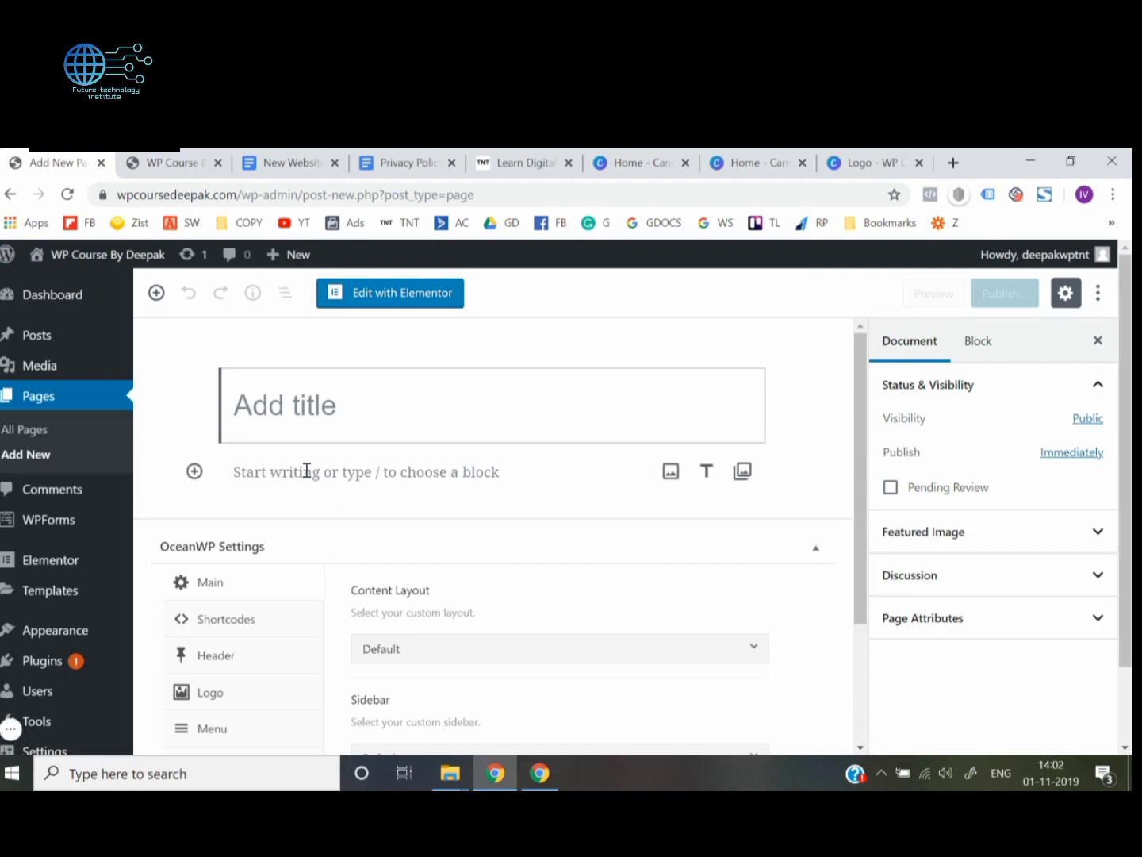
pyautogui.write('About')
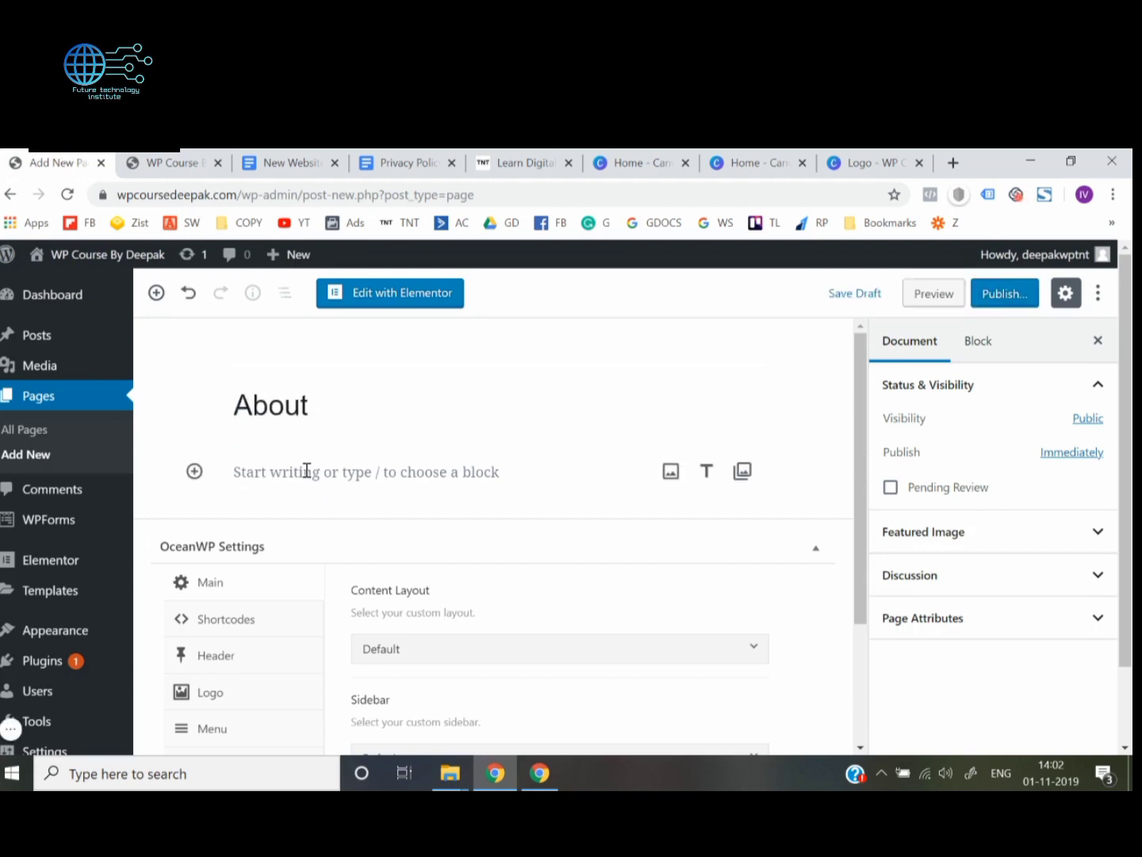
pyautogui.write(' us')
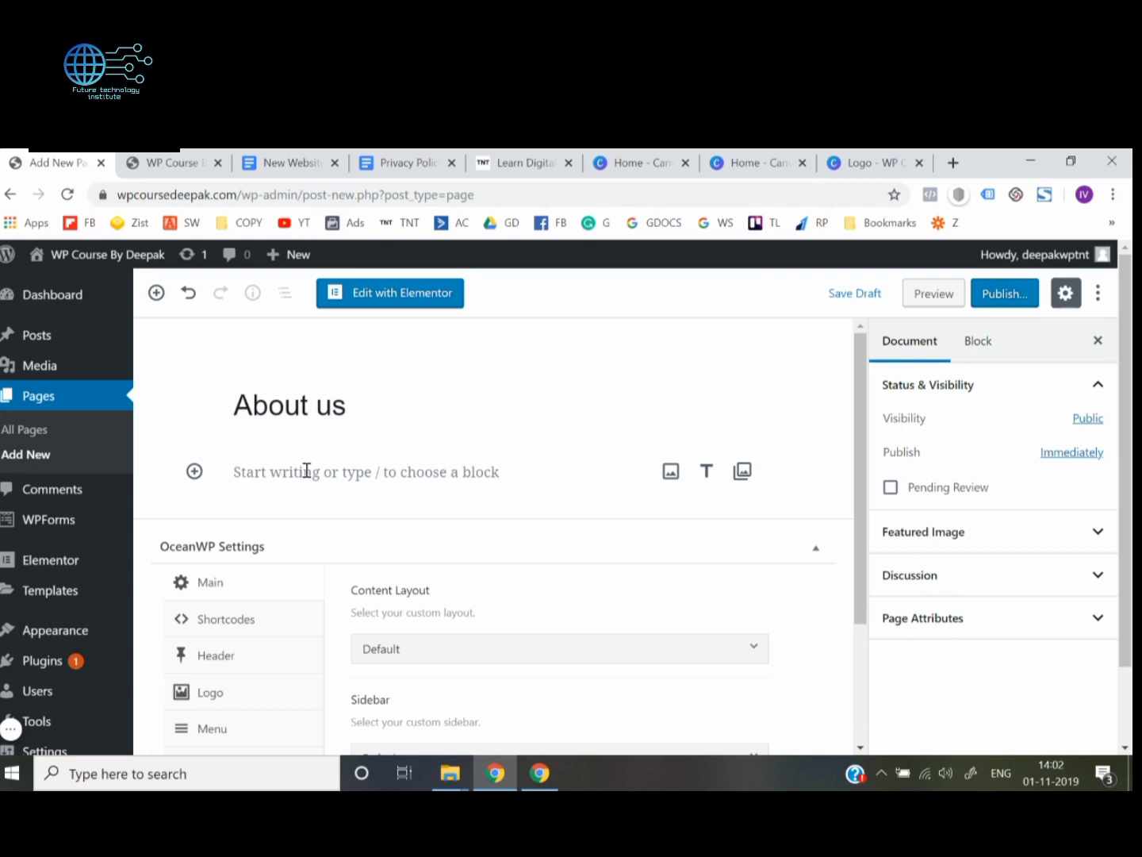
pyautogui.click(1002, 295)
pyautogui.click(1002, 295)
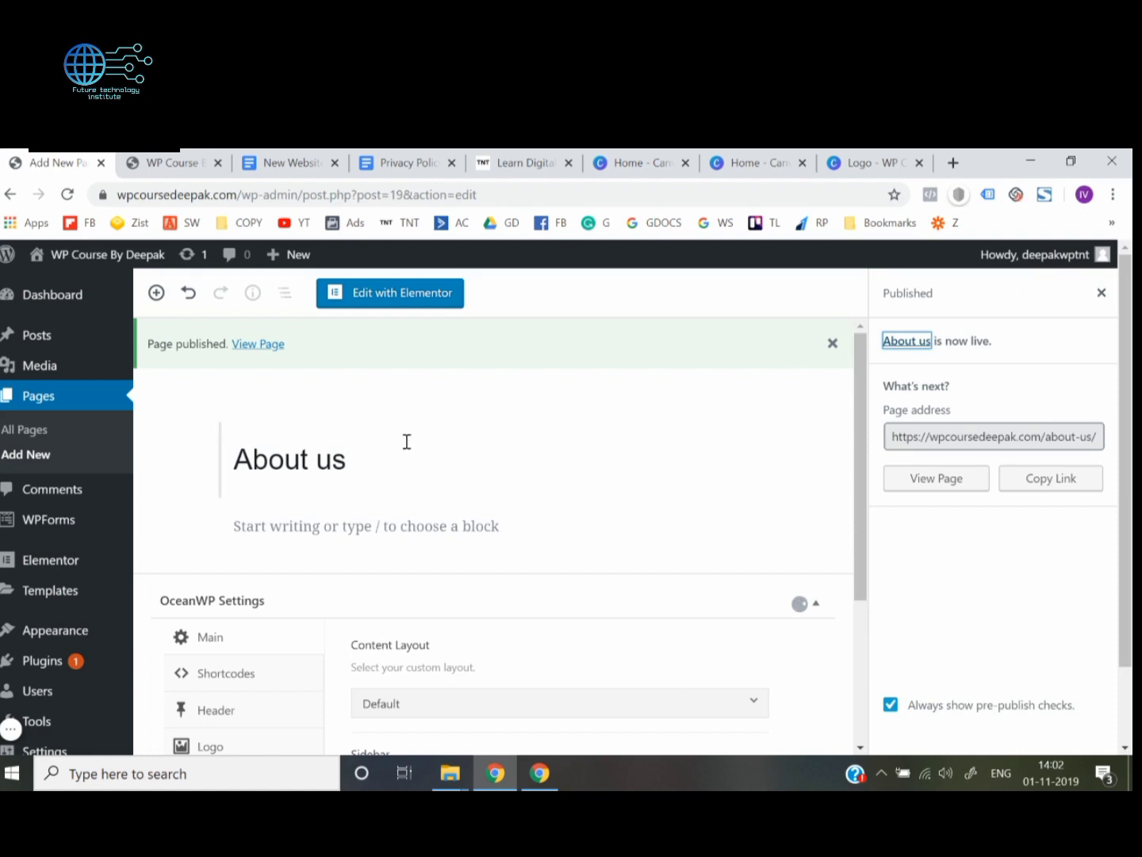
# Add another page titled "Contact us" and publish it
pyautogui.click(29, 459)
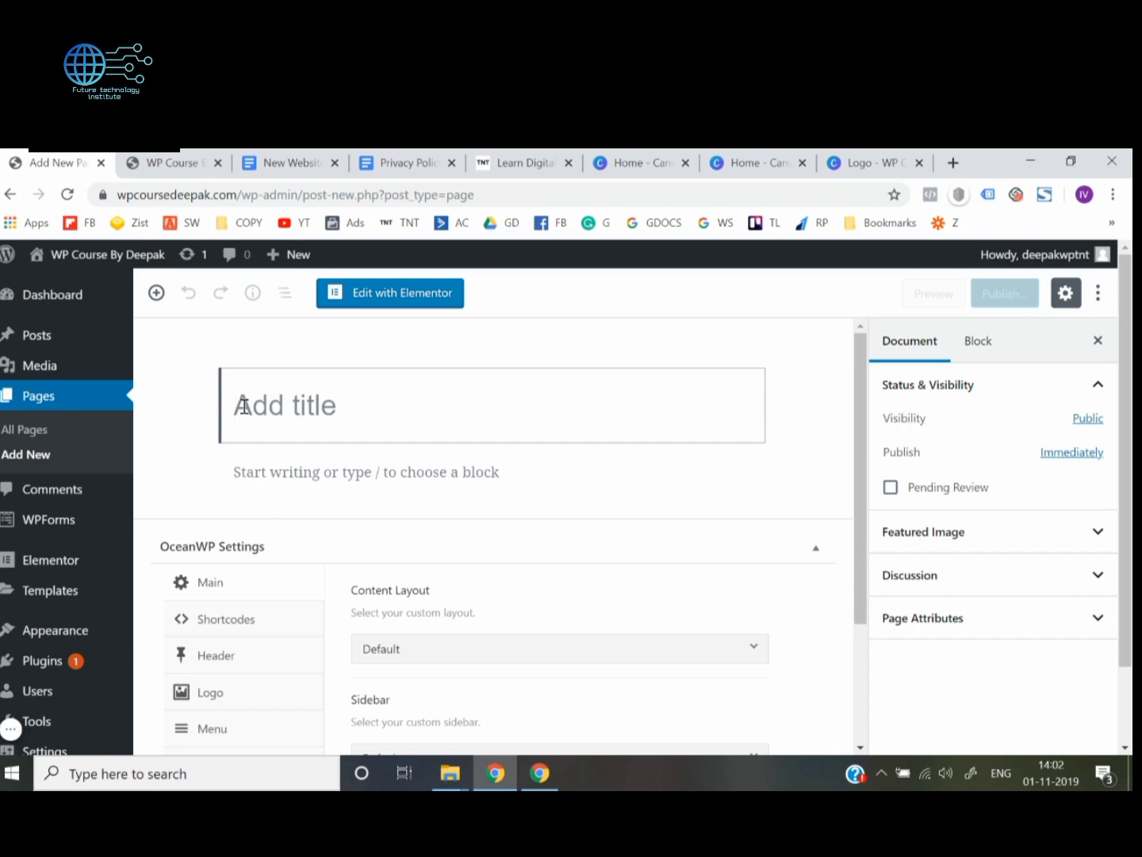
pyautogui.write('Contact is')
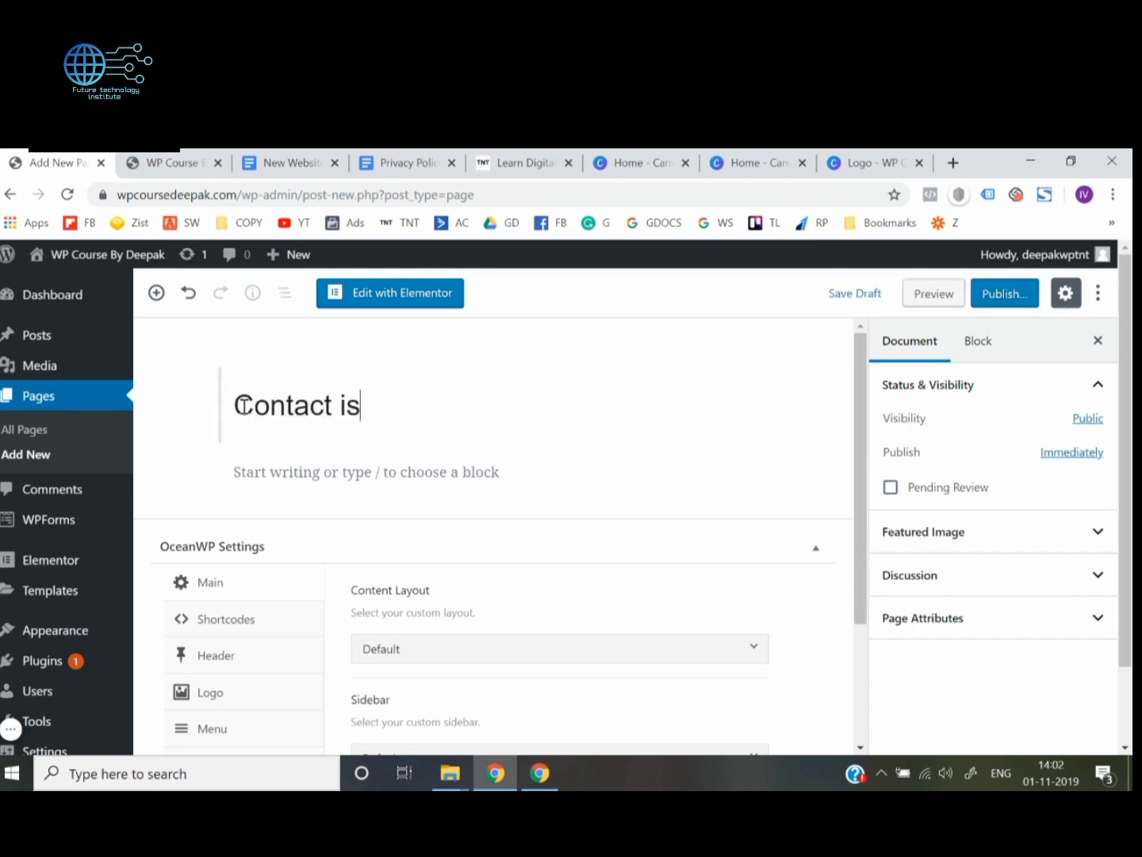
pyautogui.press('BackSpace')
pyautogui.press('BackSpace')
pyautogui.write('us')
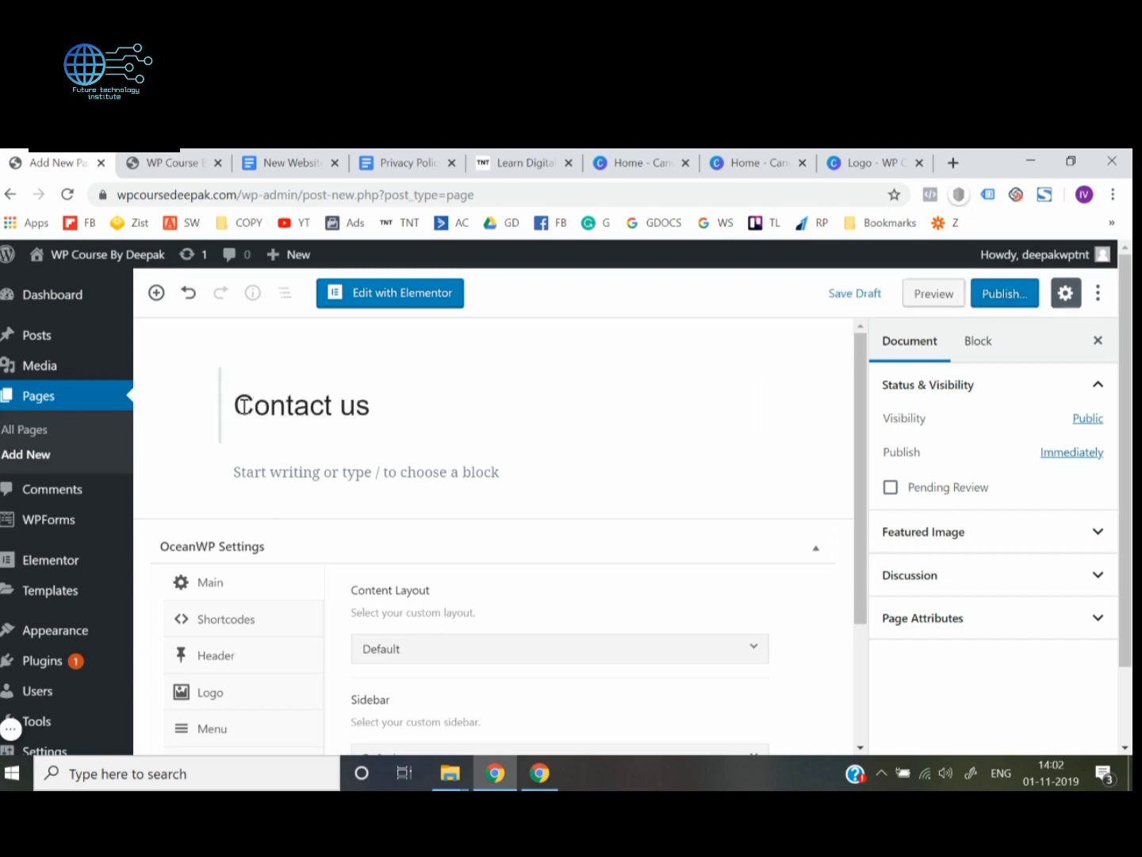
pyautogui.click(985, 301)
pyautogui.click(987, 304)
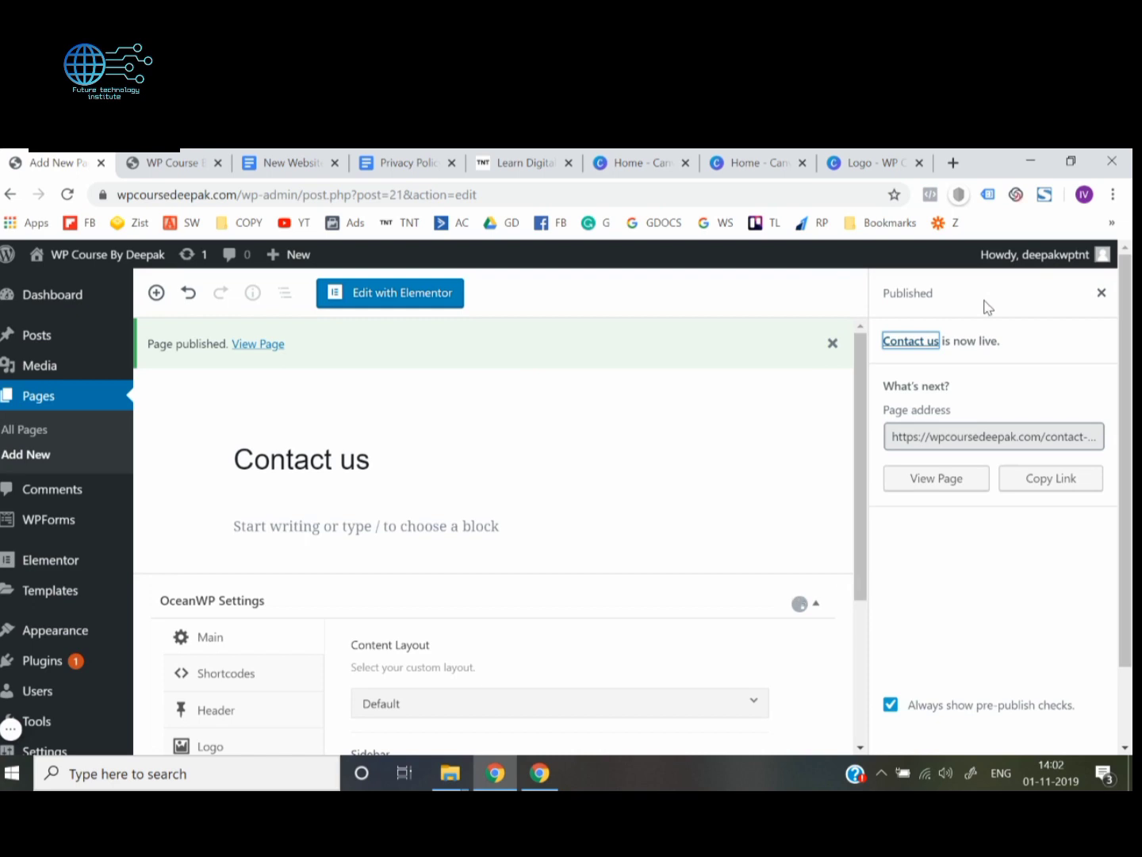
# Add a page titled "Blog" and publish it
pyautogui.click(25, 455)
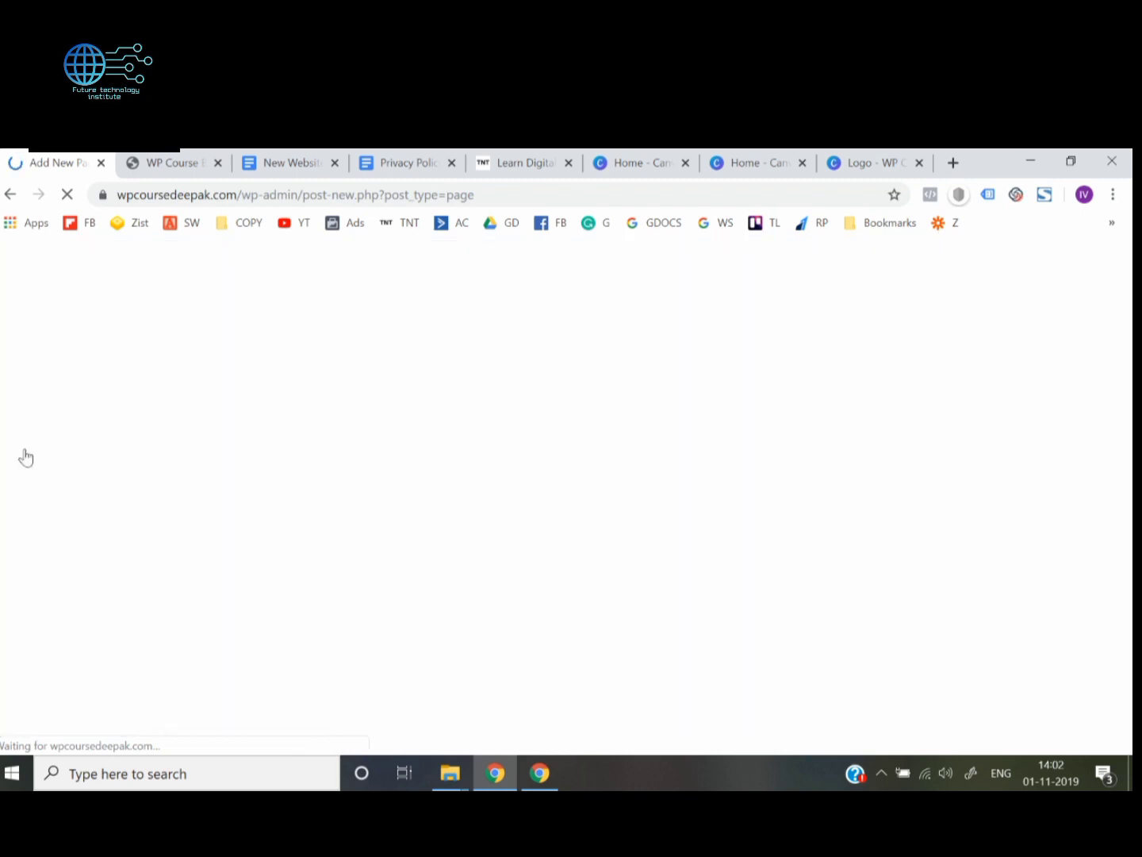
pyautogui.click(265, 423)
pyautogui.write('Blog')
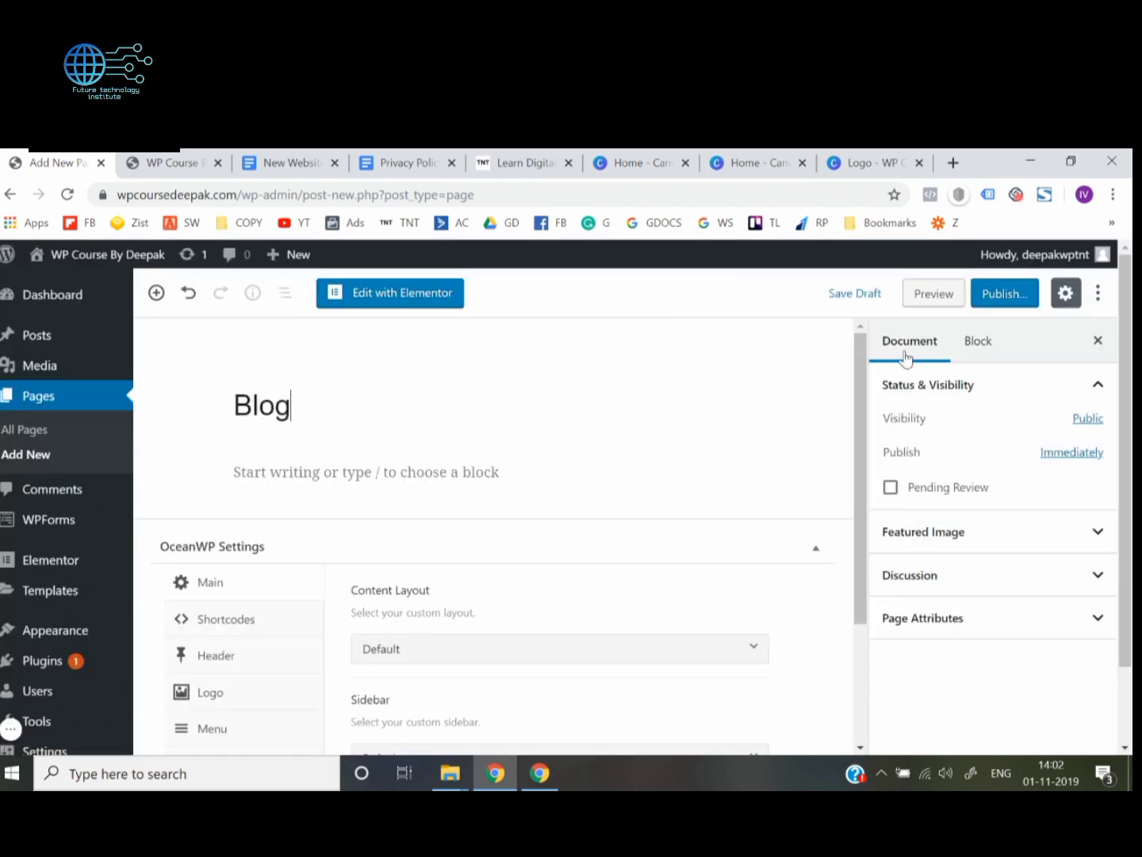
pyautogui.click(1004, 294)
pyautogui.click(1006, 296)
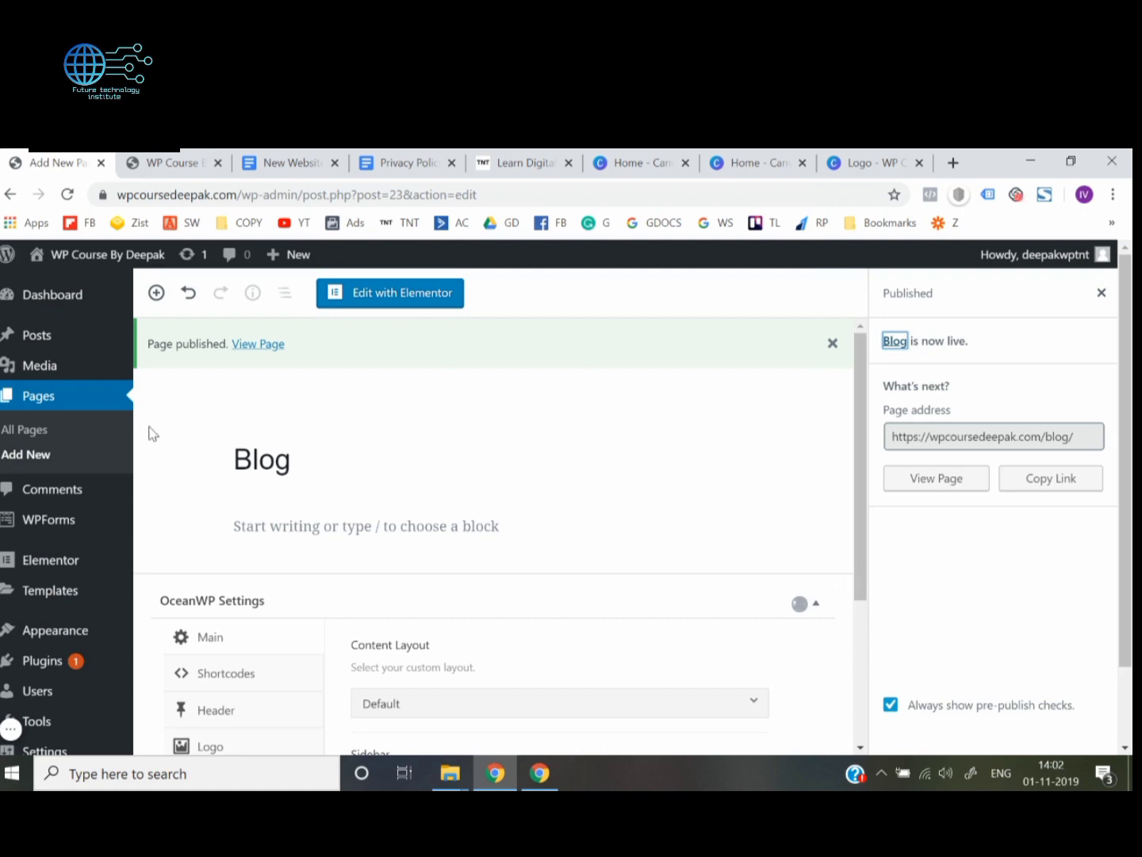
# Add a page titled "Courses" and publish it
pyautogui.click(36, 455)
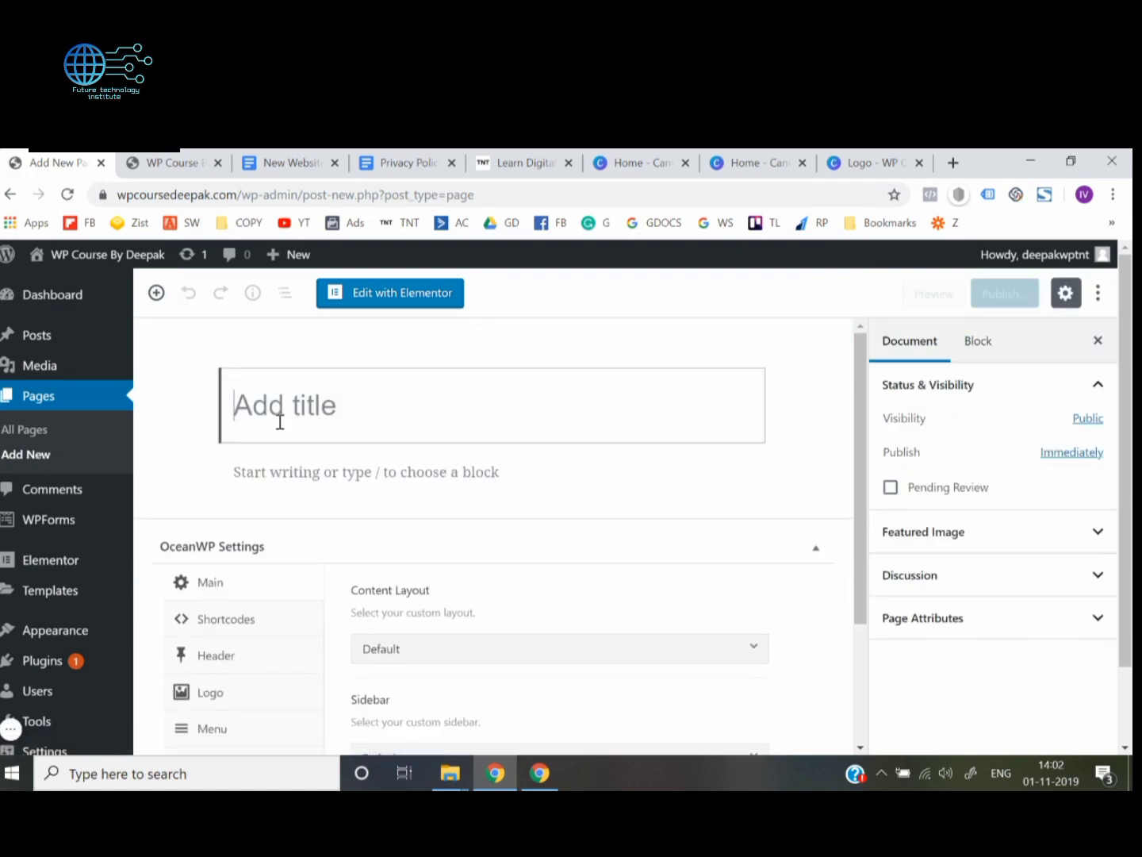
pyautogui.write('Courses')
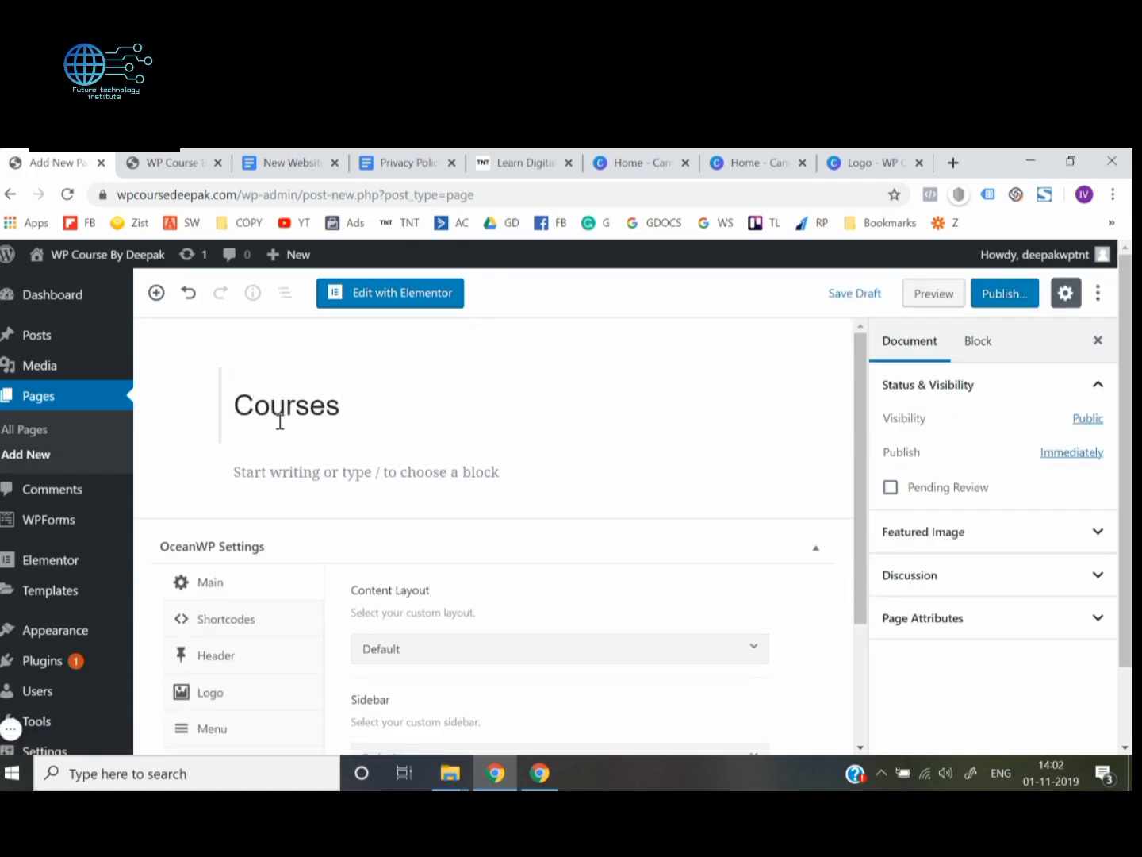
pyautogui.click(1014, 296)
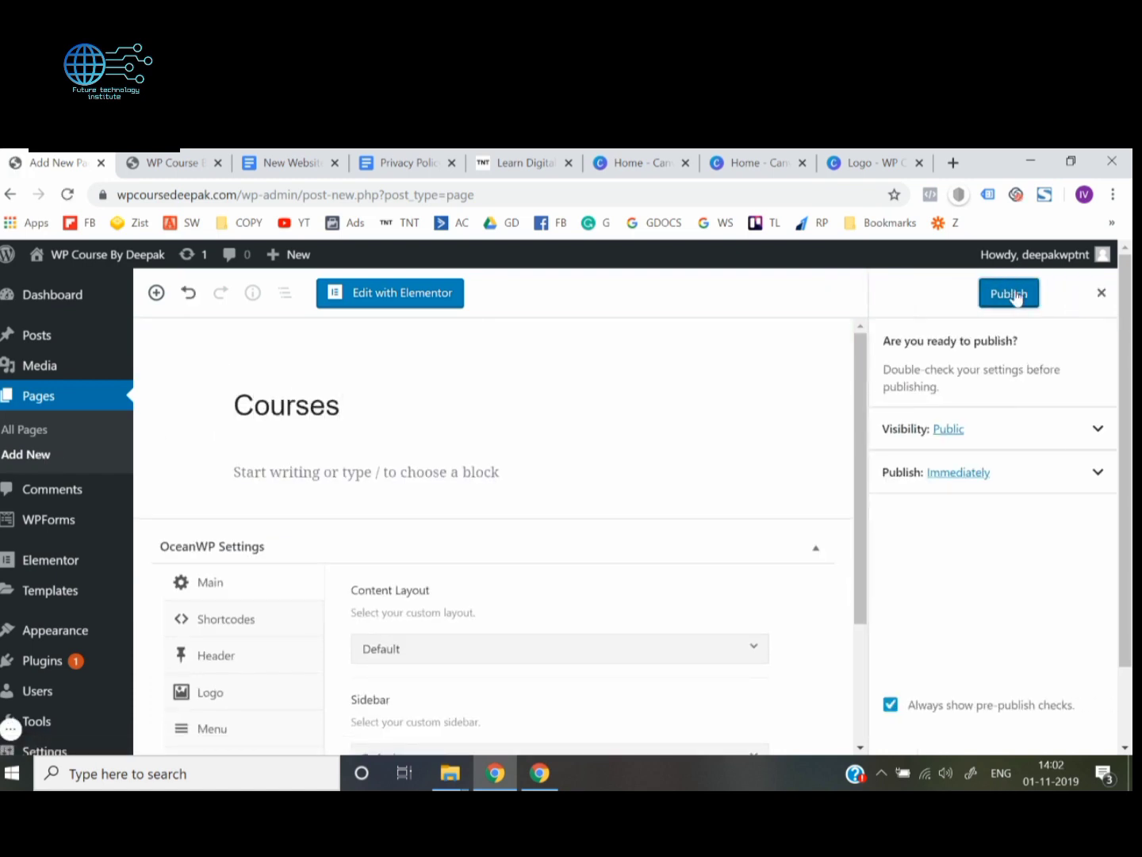
pyautogui.click(1015, 295)
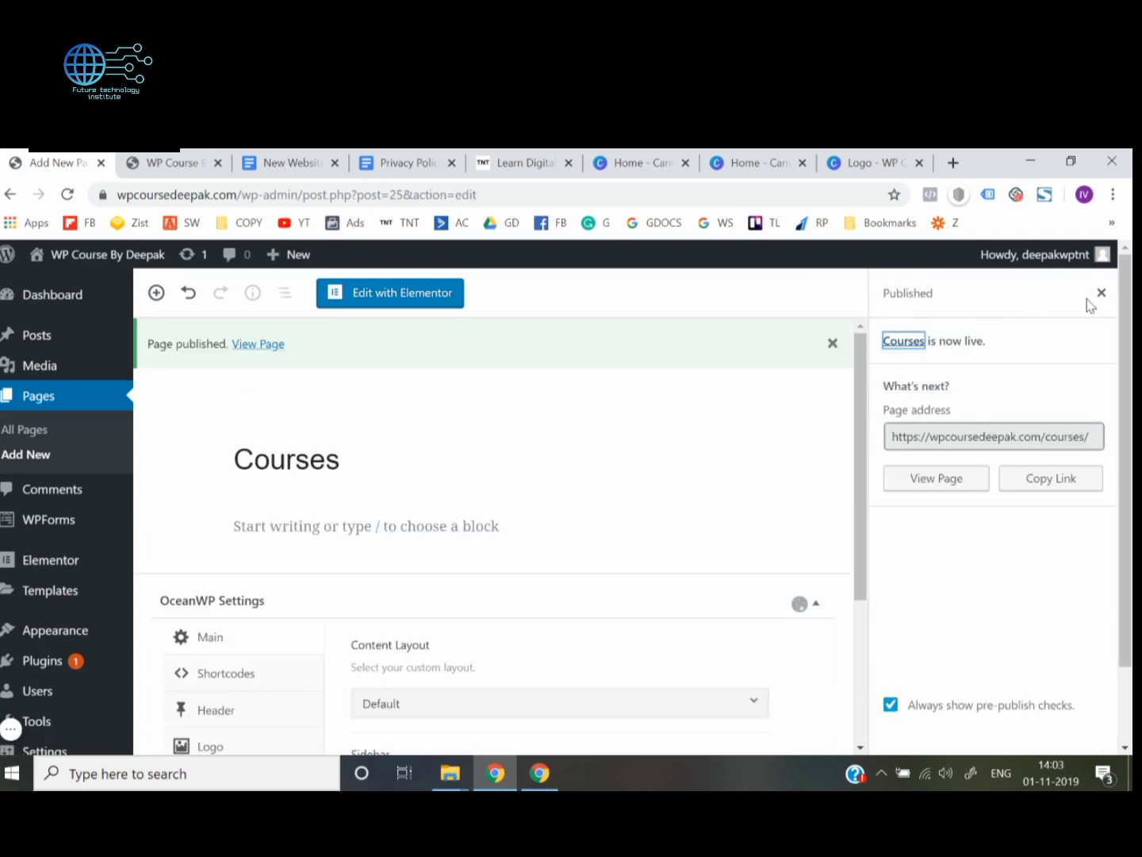
# Open the list of all pages and check the homepage's header against the Think N Thrive site's menu before returning to the list
pyautogui.click(28, 432)
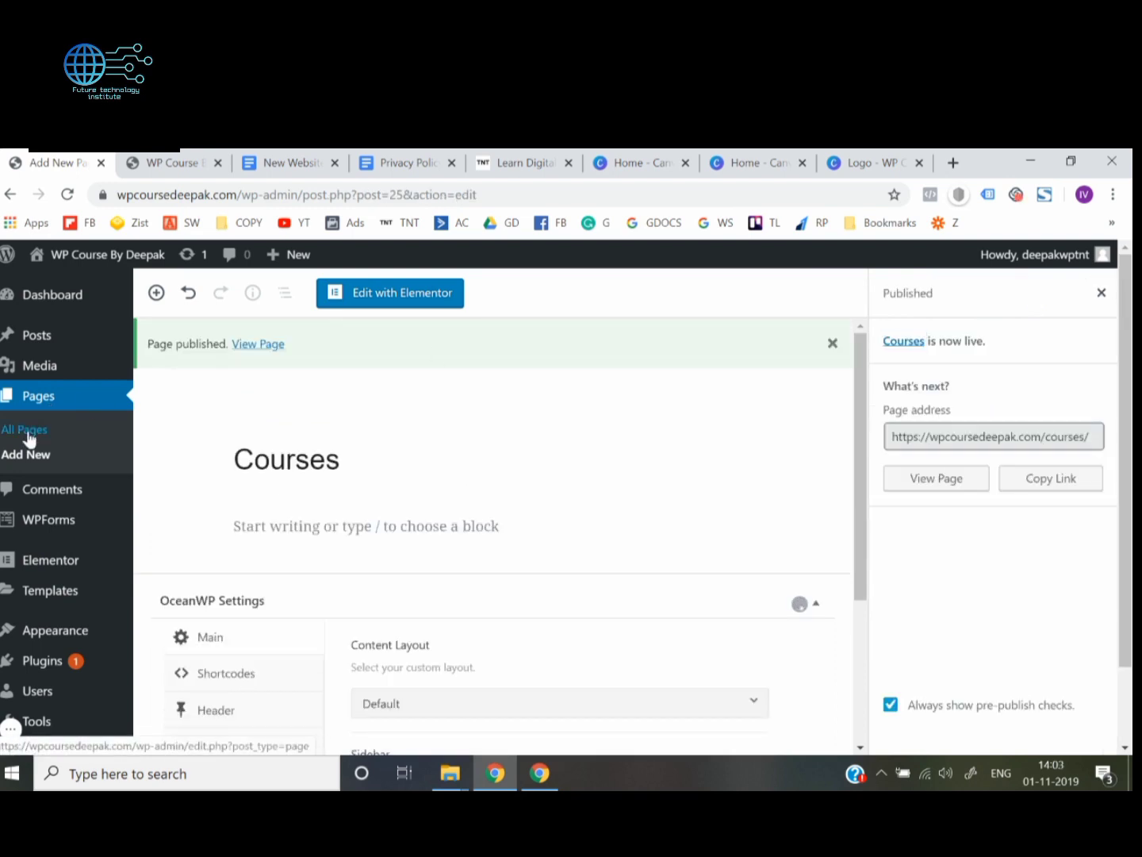
pyautogui.click(184, 159)
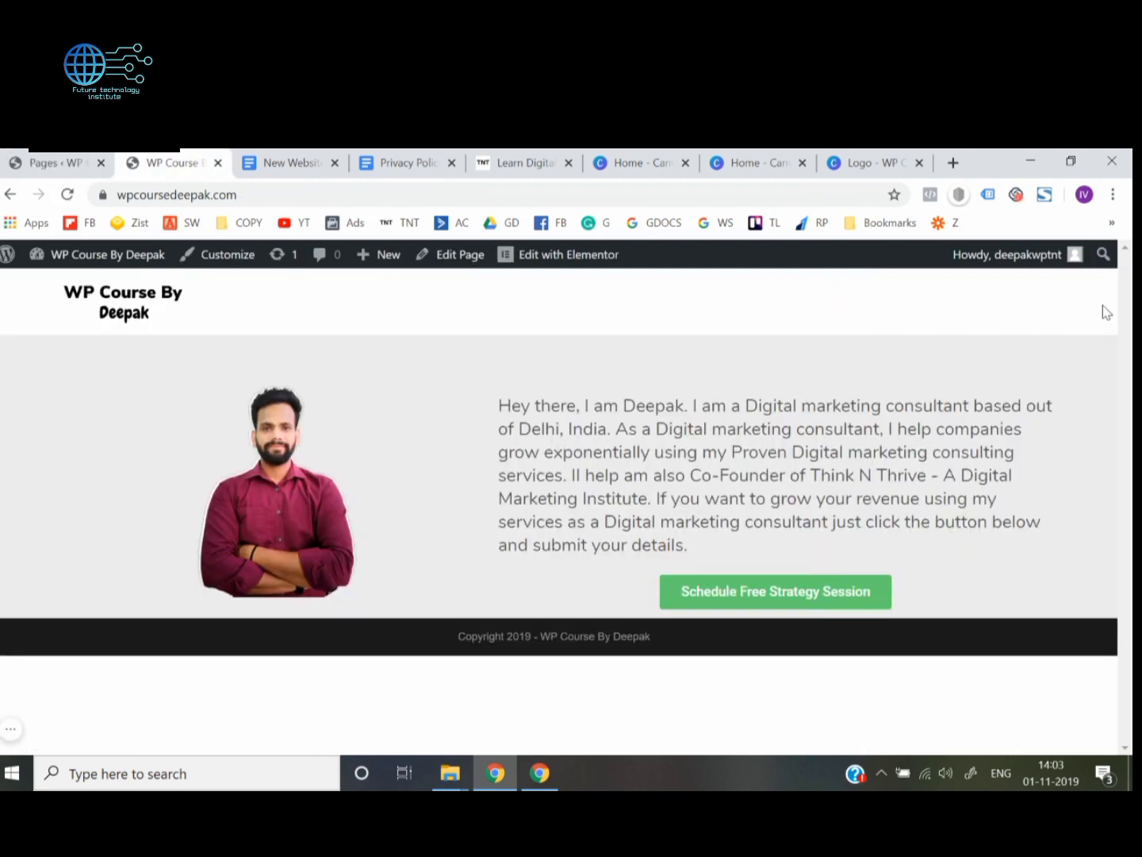
pyautogui.click(524, 160)
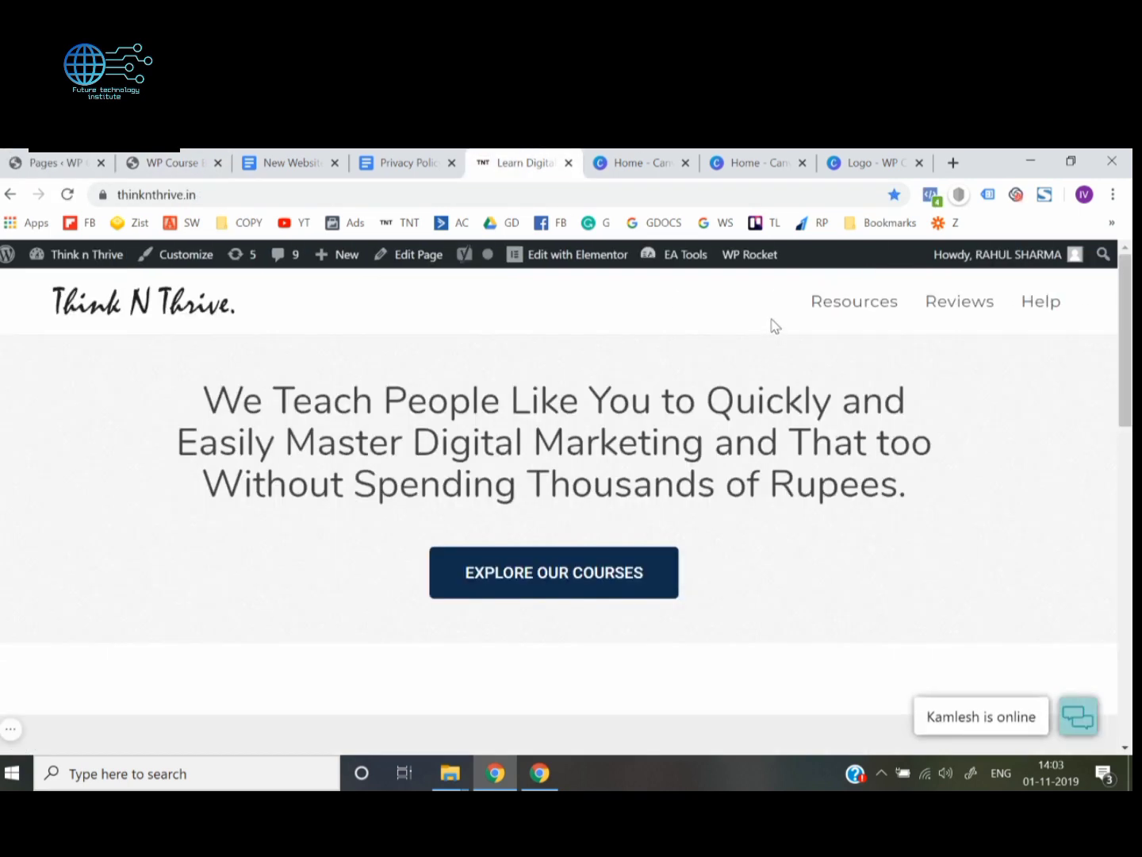
pyautogui.click(198, 159)
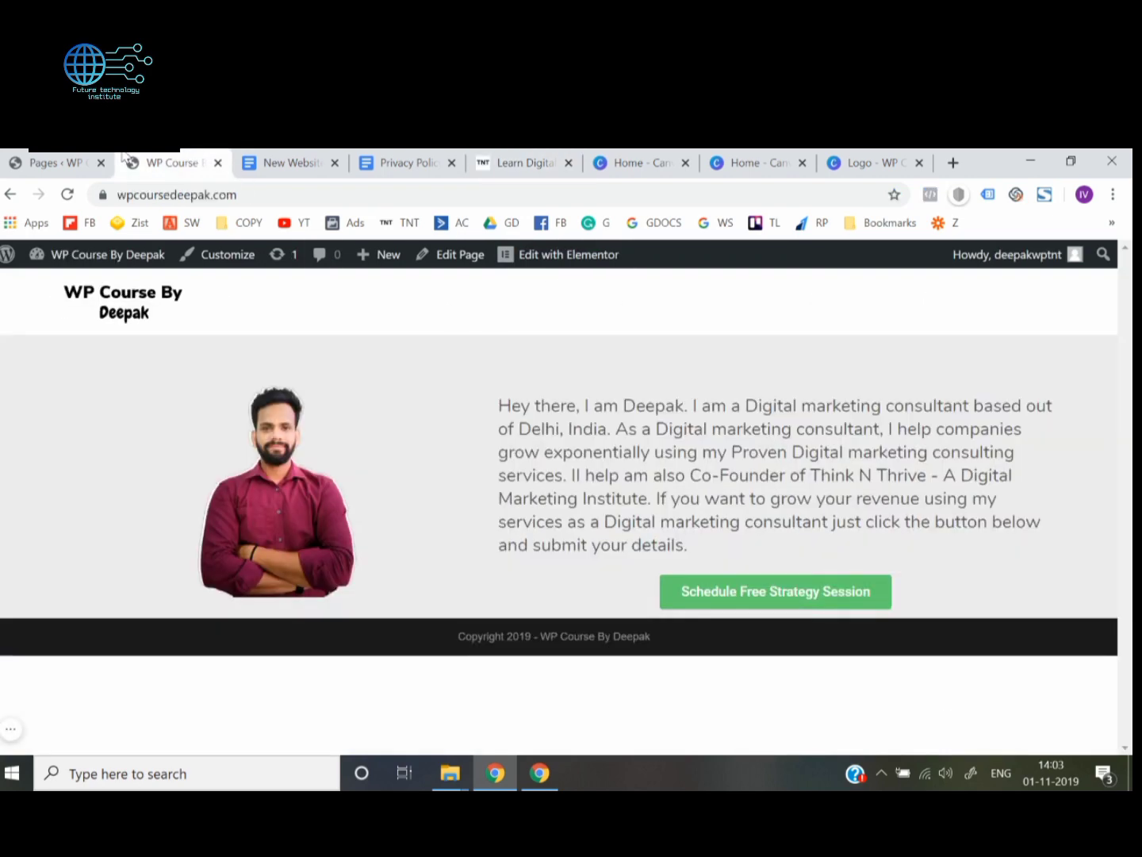
pyautogui.click(53, 161)
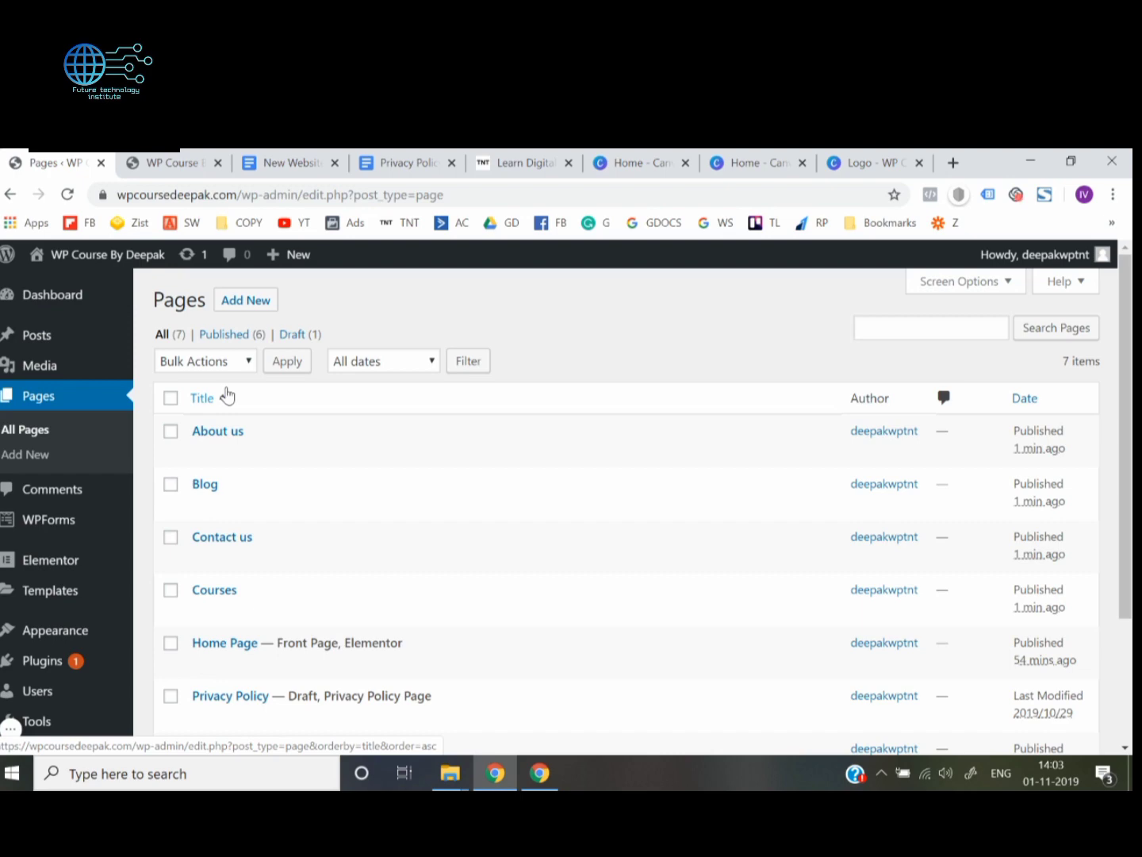
# Open the site's menu management page and create a new menu named "Header Menu"
pyautogui.moveTo(89, 537)
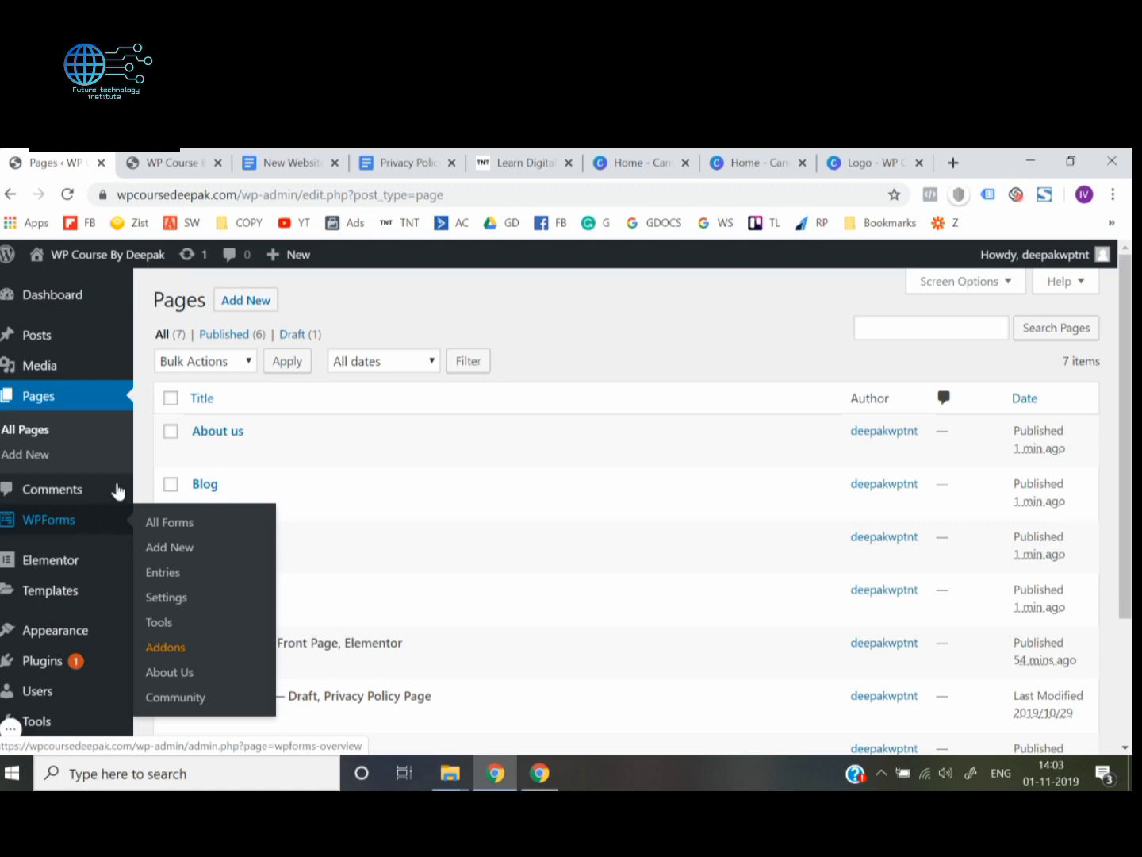
pyautogui.scroll(-1, 37, 586)
pyautogui.moveTo(37, 588)
pyautogui.scroll(-1, 37, 587)
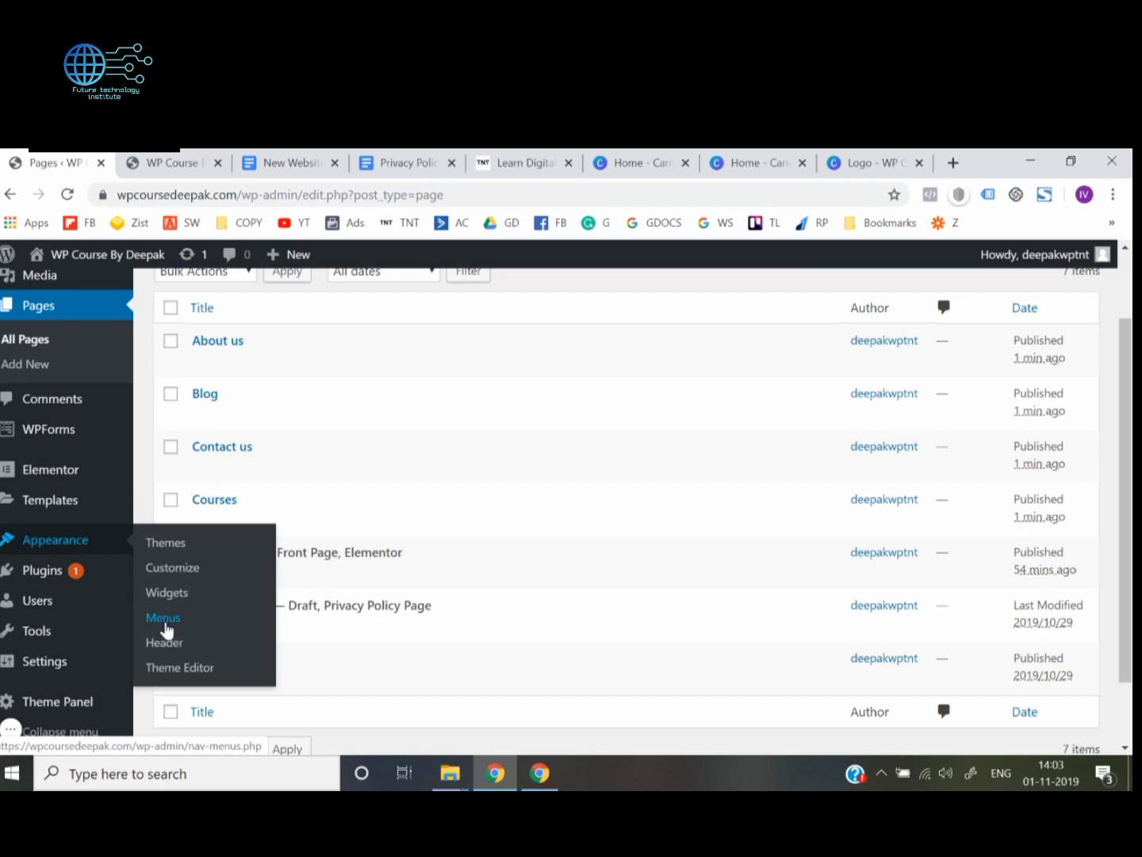
pyautogui.click(165, 626)
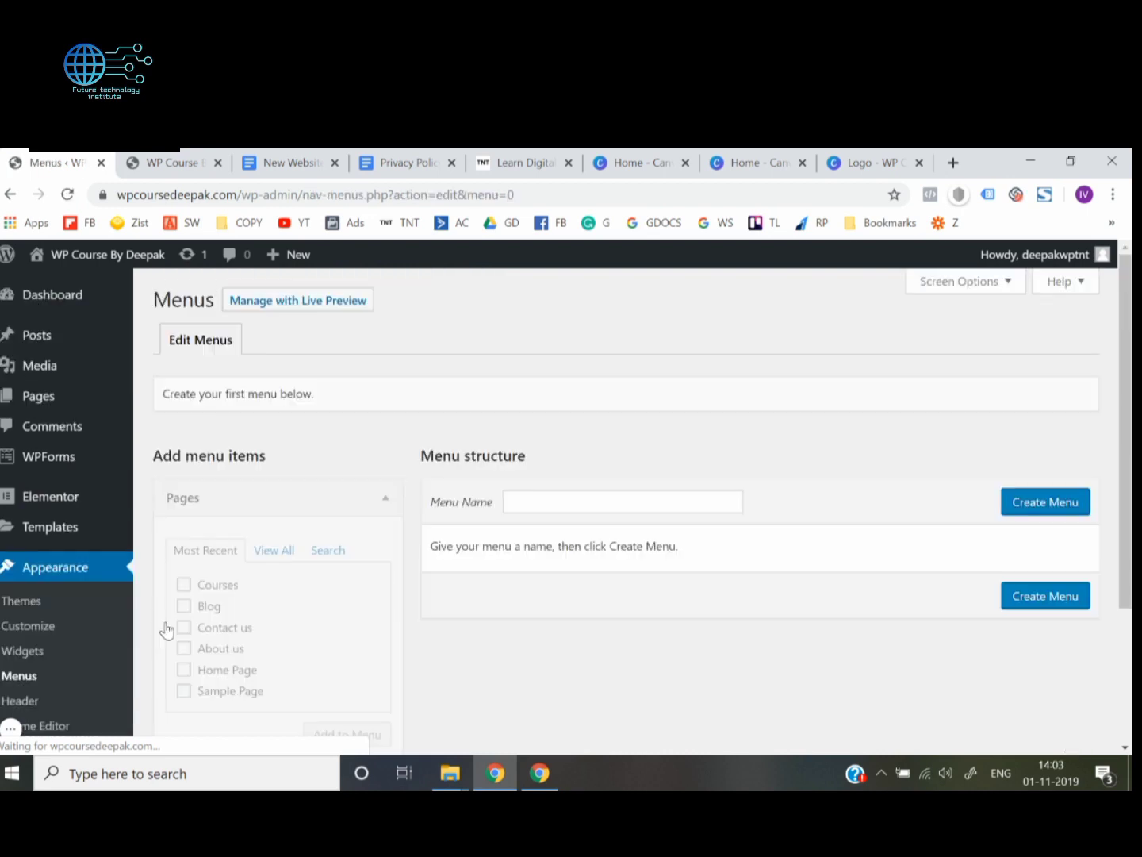
pyautogui.scroll(-1, 547, 546)
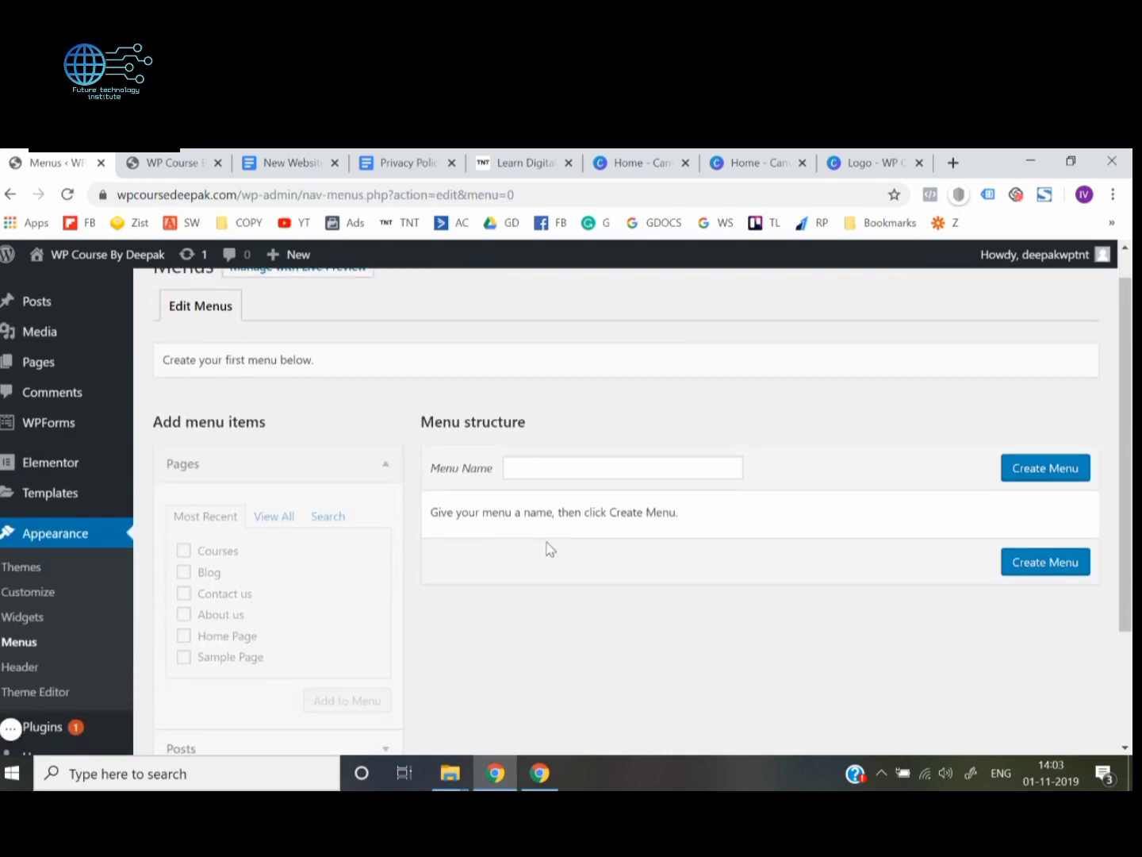
pyautogui.click(535, 469)
pyautogui.write('Head')
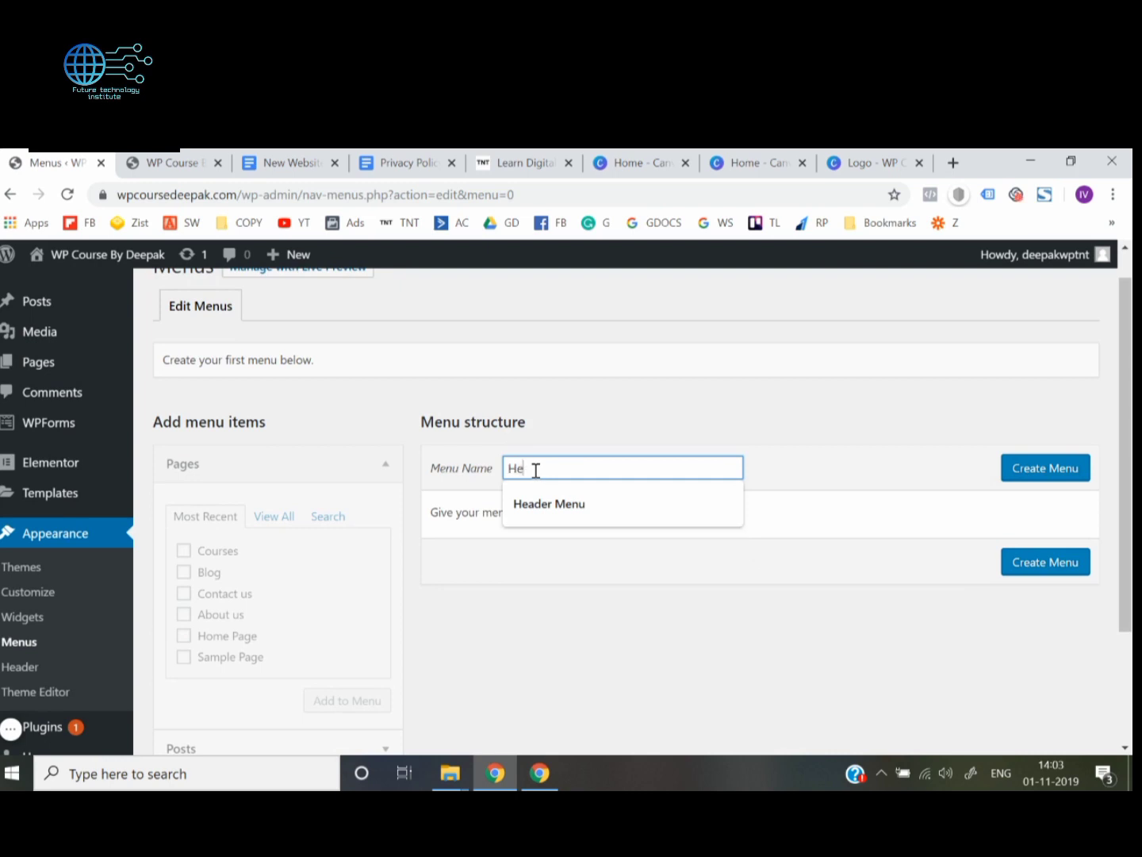
pyautogui.write('er Menu')
pyautogui.click(1055, 480)
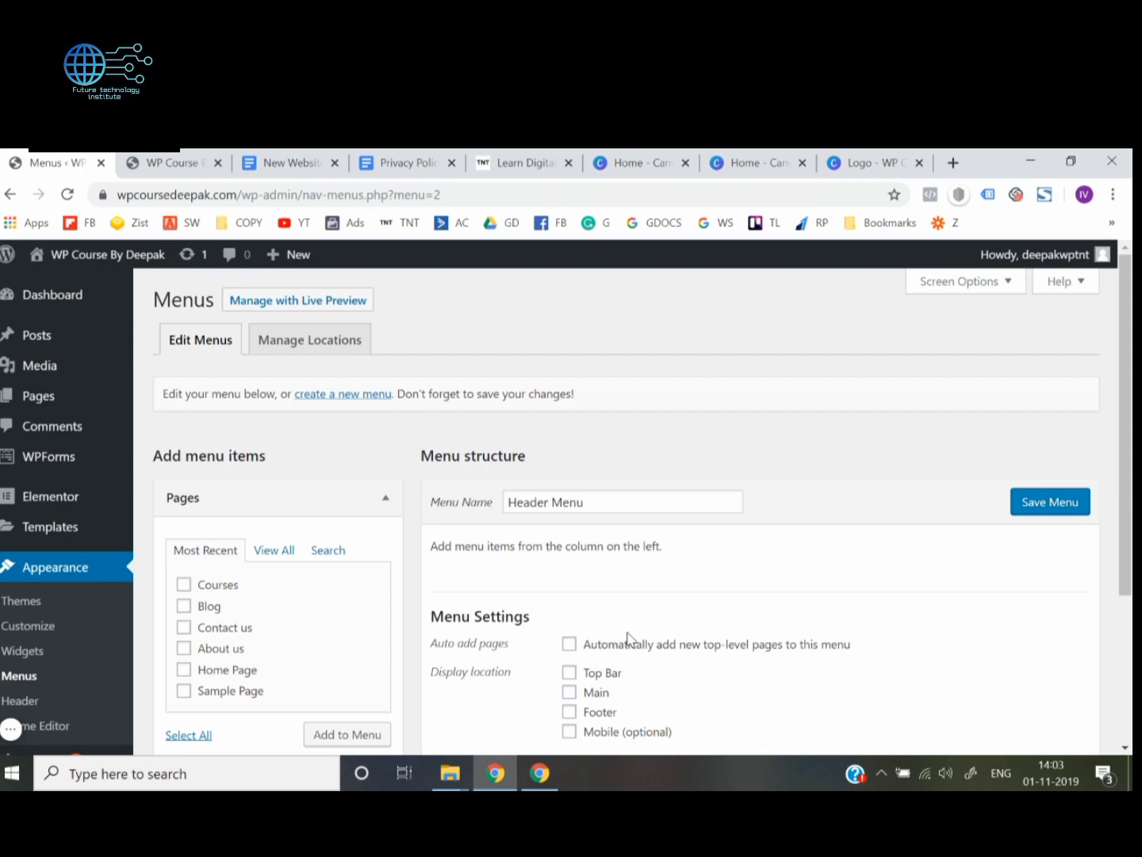
# Add the Courses, Blog, Contact us and About us pages to the menu, placing About us above Contact us
pyautogui.scroll(-1, 627, 634)
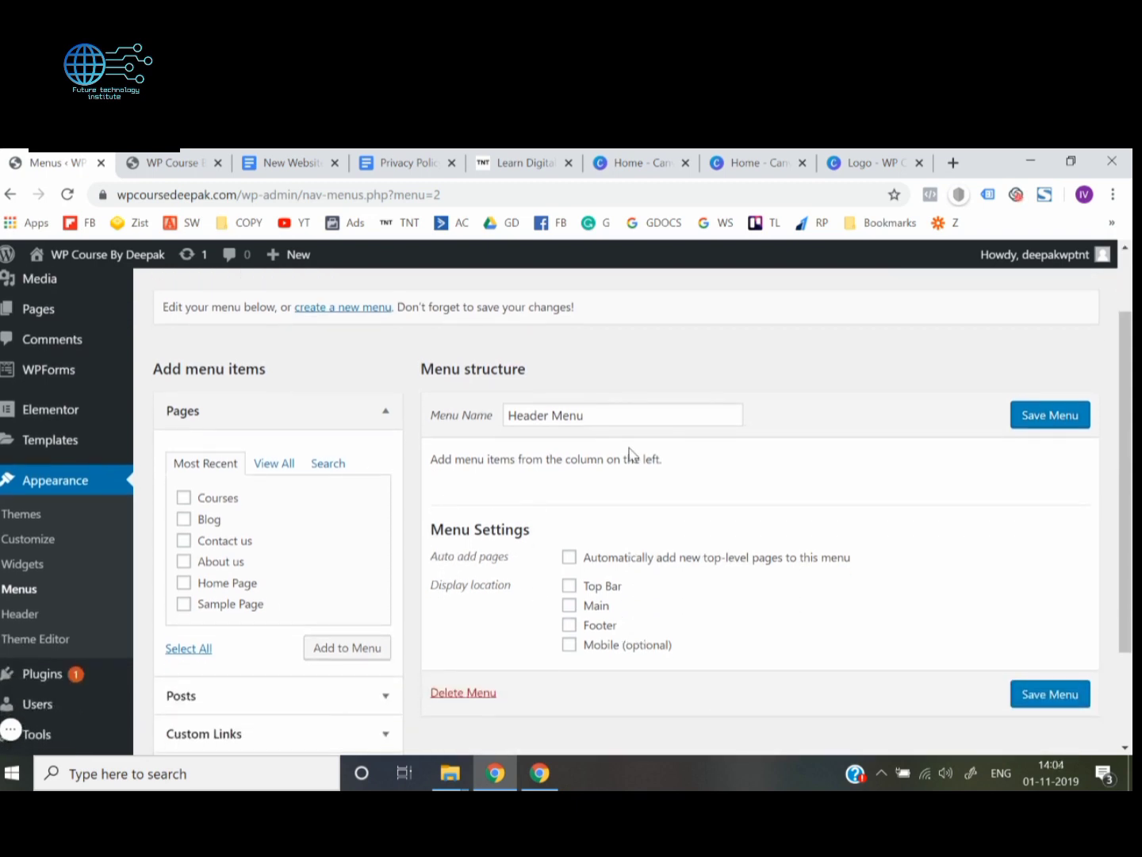
pyautogui.scroll(-1, 308, 545)
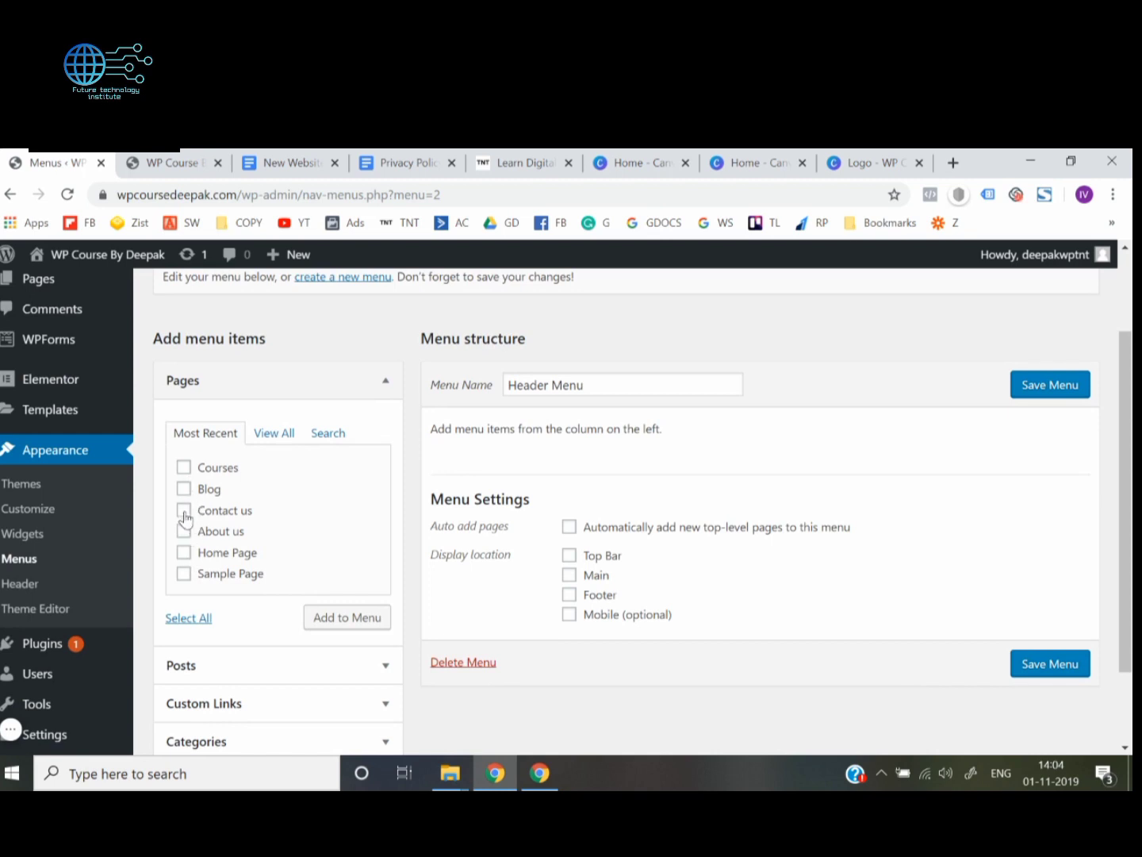
pyautogui.click(184, 469)
pyautogui.click(184, 510)
pyautogui.click(184, 531)
pyautogui.click(343, 619)
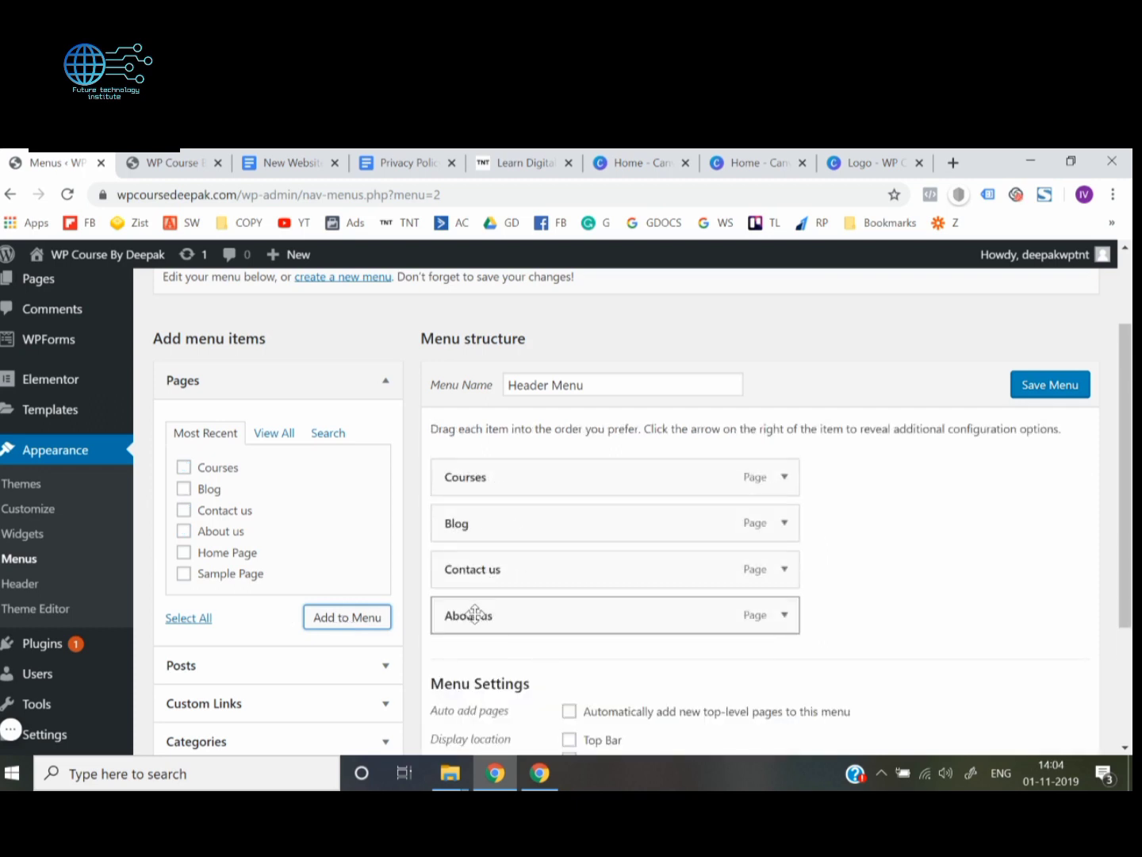
pyautogui.moveTo(474, 612); pyautogui.dragTo(473, 517)
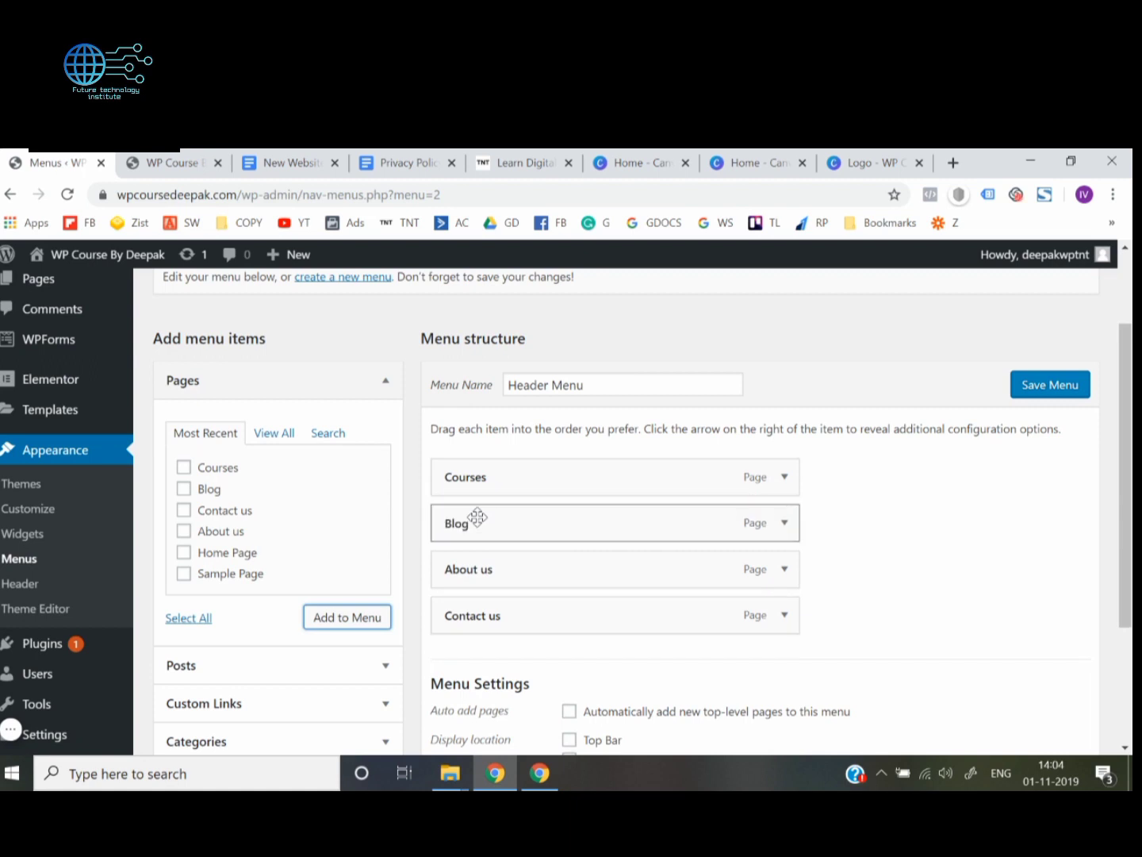
# Assign Header Menu to the Main display location and save the menu
pyautogui.scroll(-1, 848, 537)
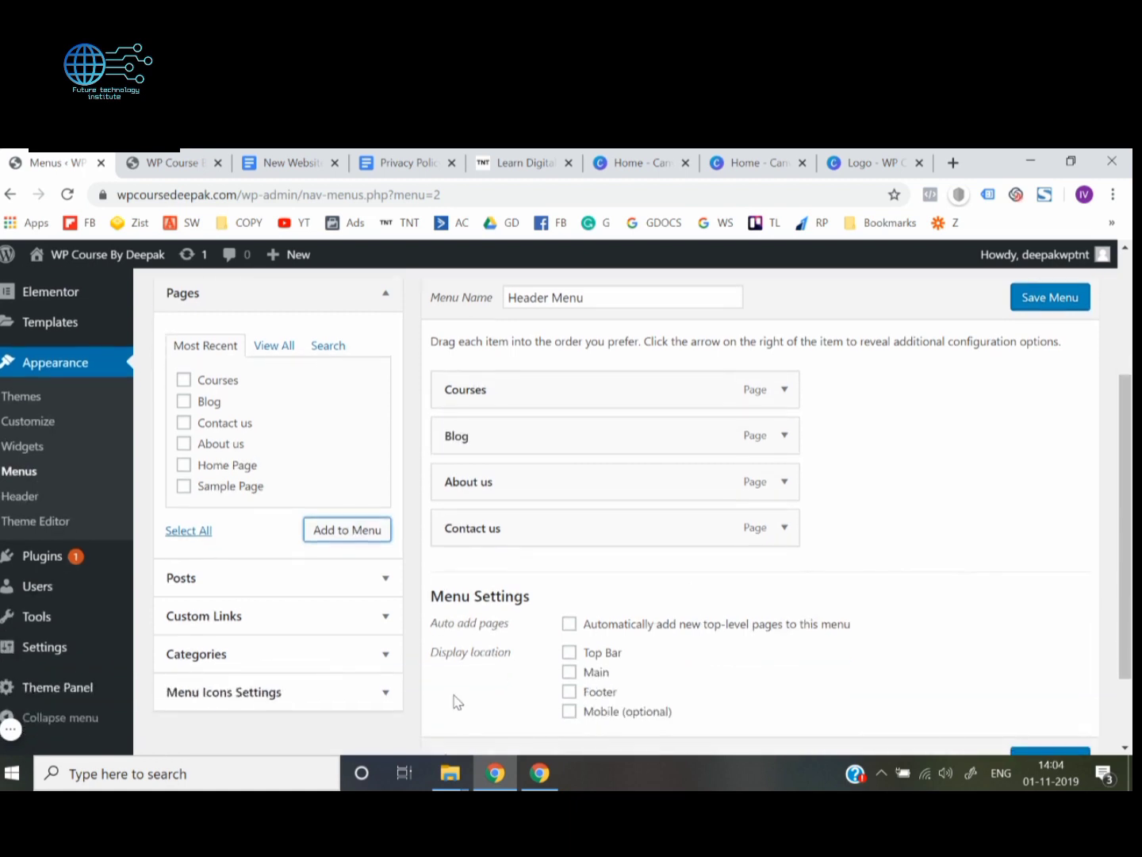
pyautogui.scroll(-1, 454, 699)
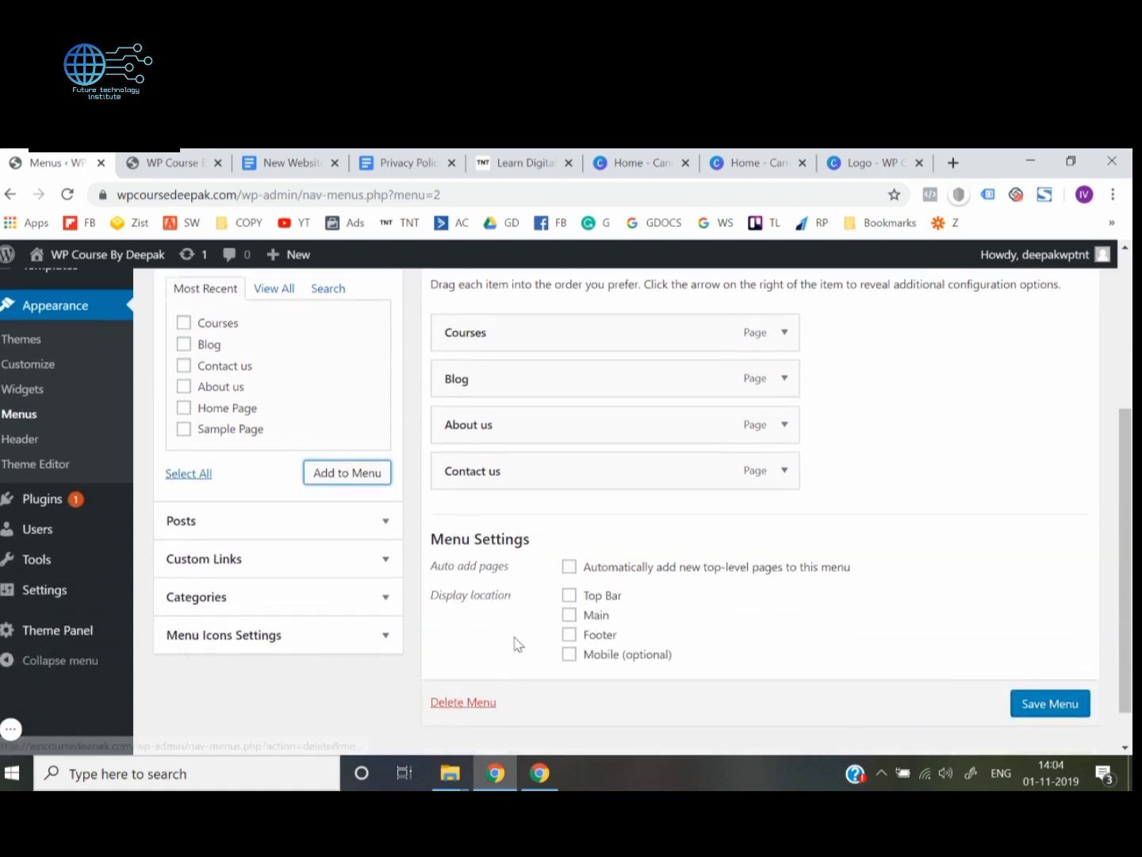
pyautogui.click(569, 615)
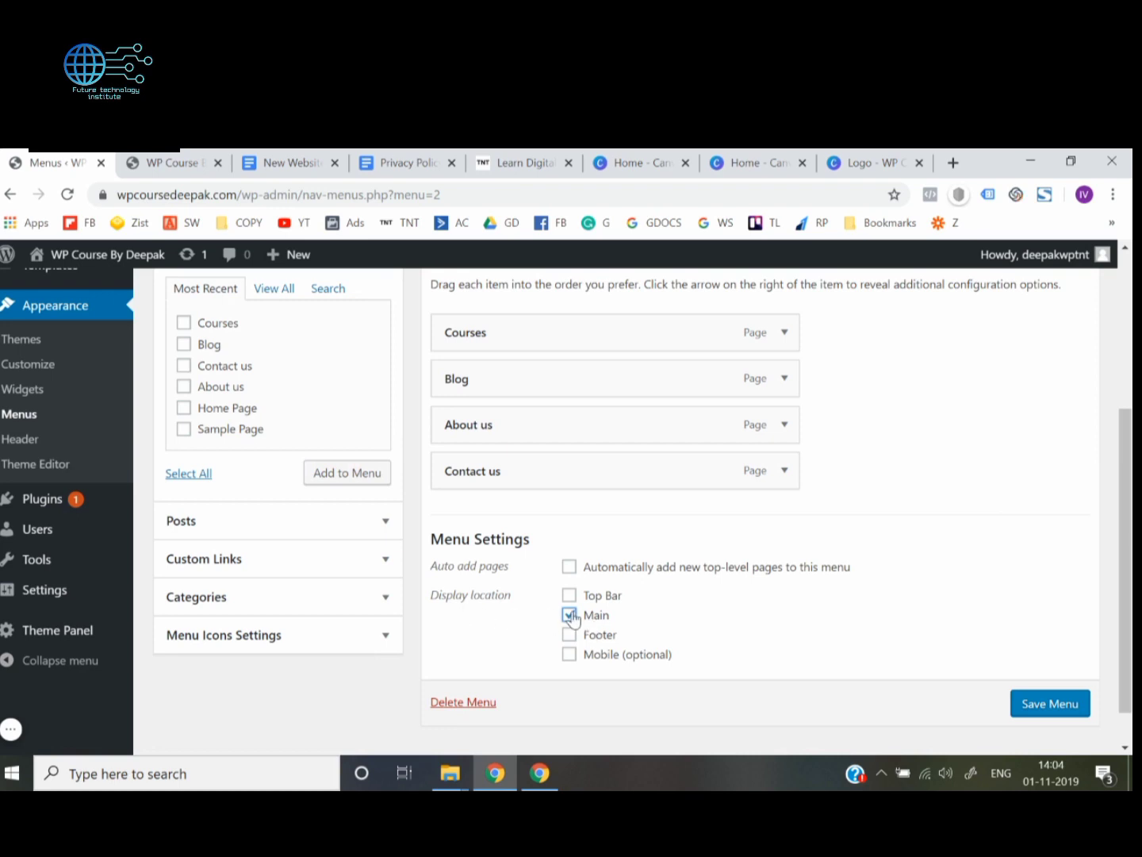
pyautogui.click(1059, 704)
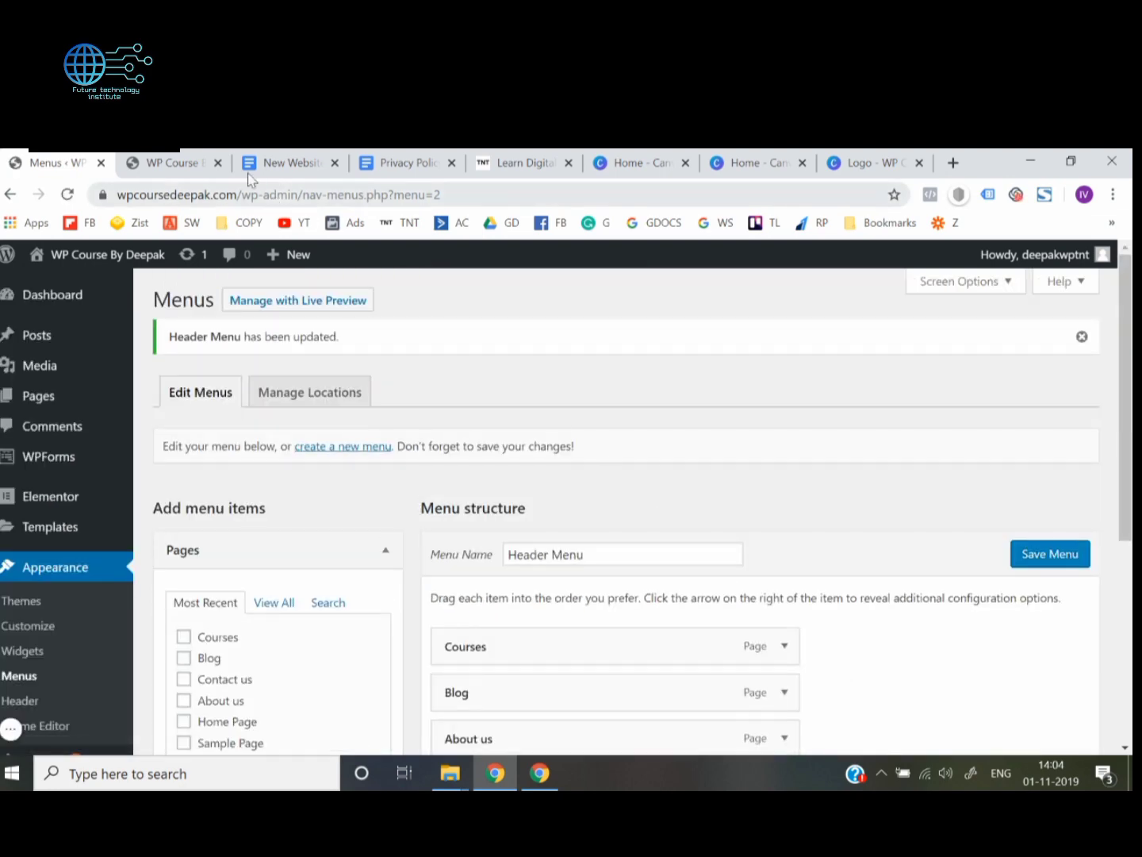
# Reload the site's homepage and check the Courses page through its header link before going back
pyautogui.click(167, 161)
pyautogui.click(264, 191)
pyautogui.press('Return')
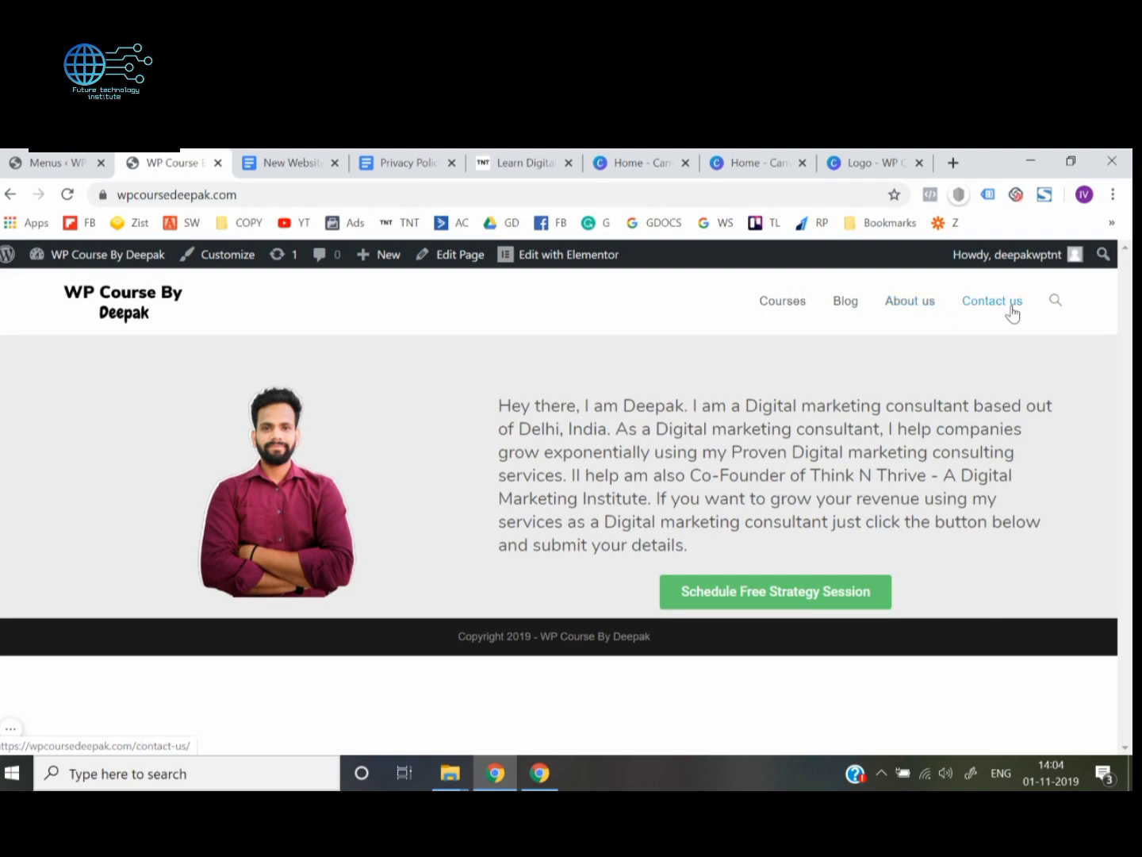
pyautogui.click(789, 309)
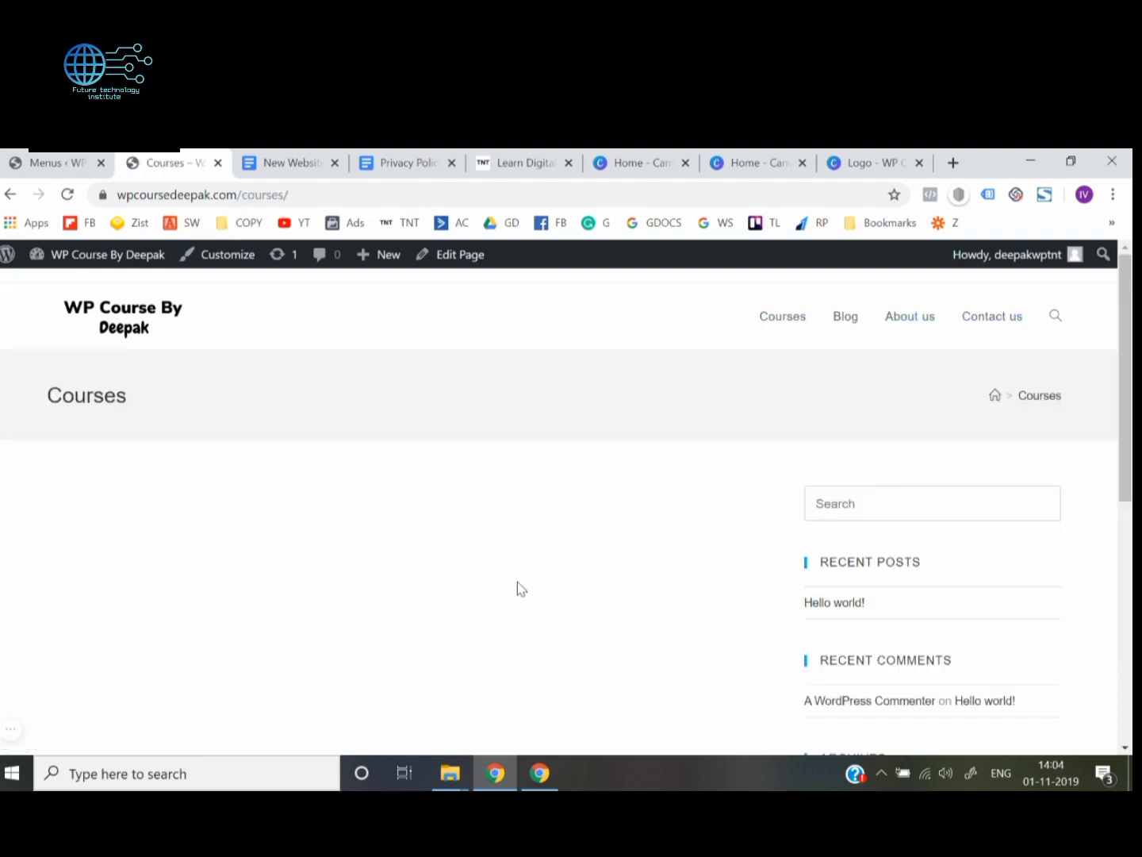
pyautogui.scroll(-6, 517, 586)
pyautogui.scroll(8, 518, 585)
pyautogui.click(11, 195)
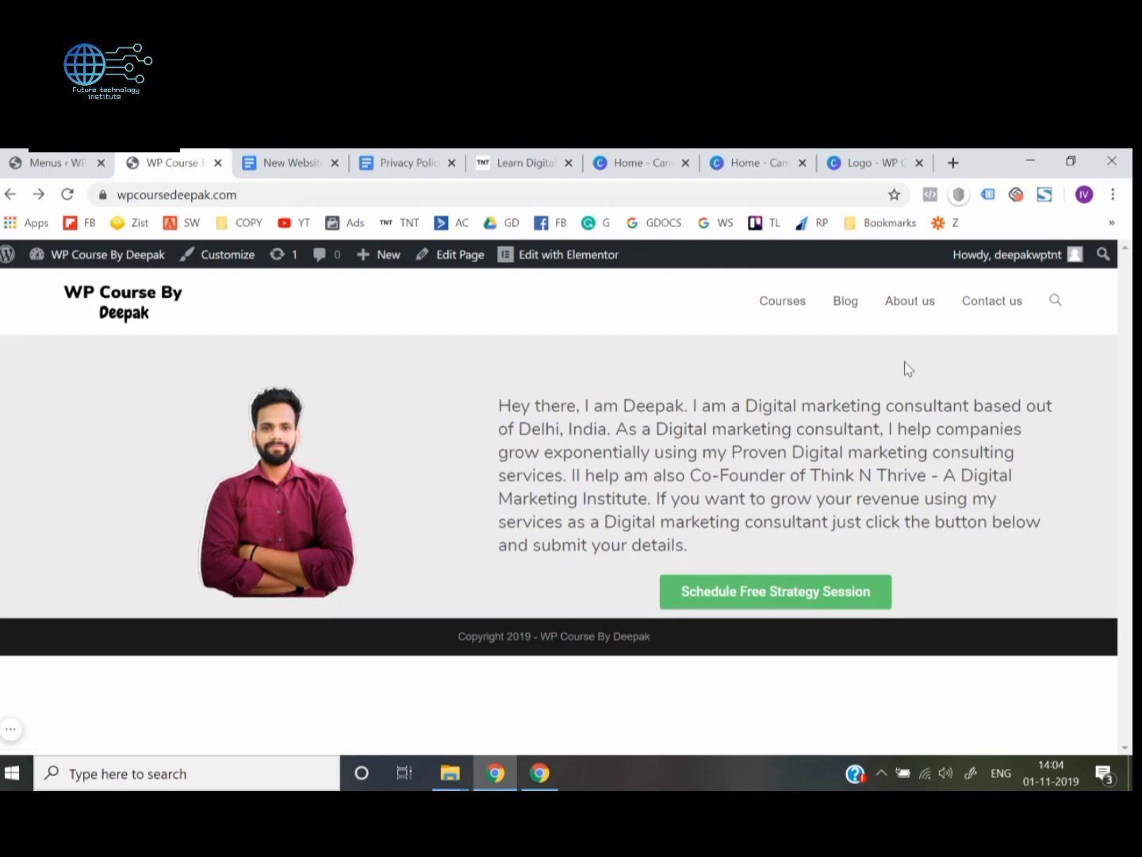
# Check the Blog, About us and Contact us pages through the header links and return to the homepage
pyautogui.click(840, 306)
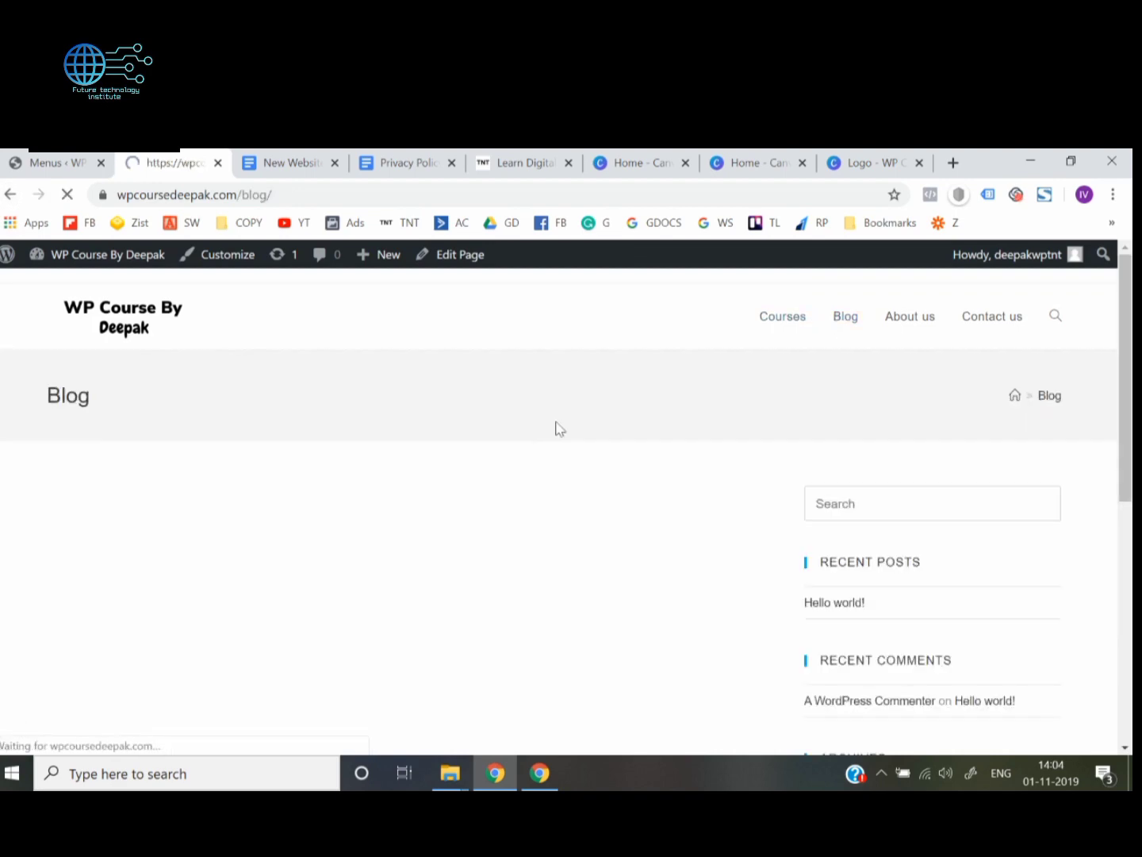
pyautogui.scroll(-10, 534, 446)
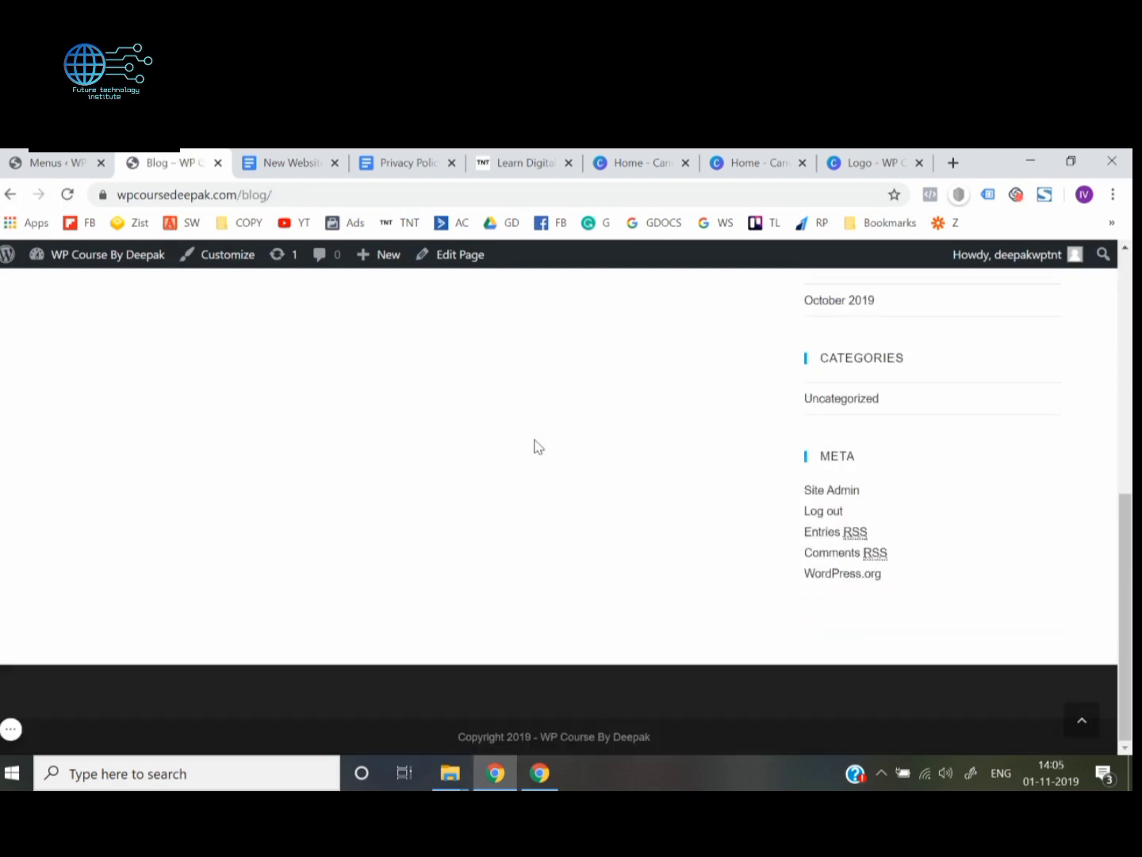
pyautogui.scroll(10, 534, 446)
pyautogui.click(12, 194)
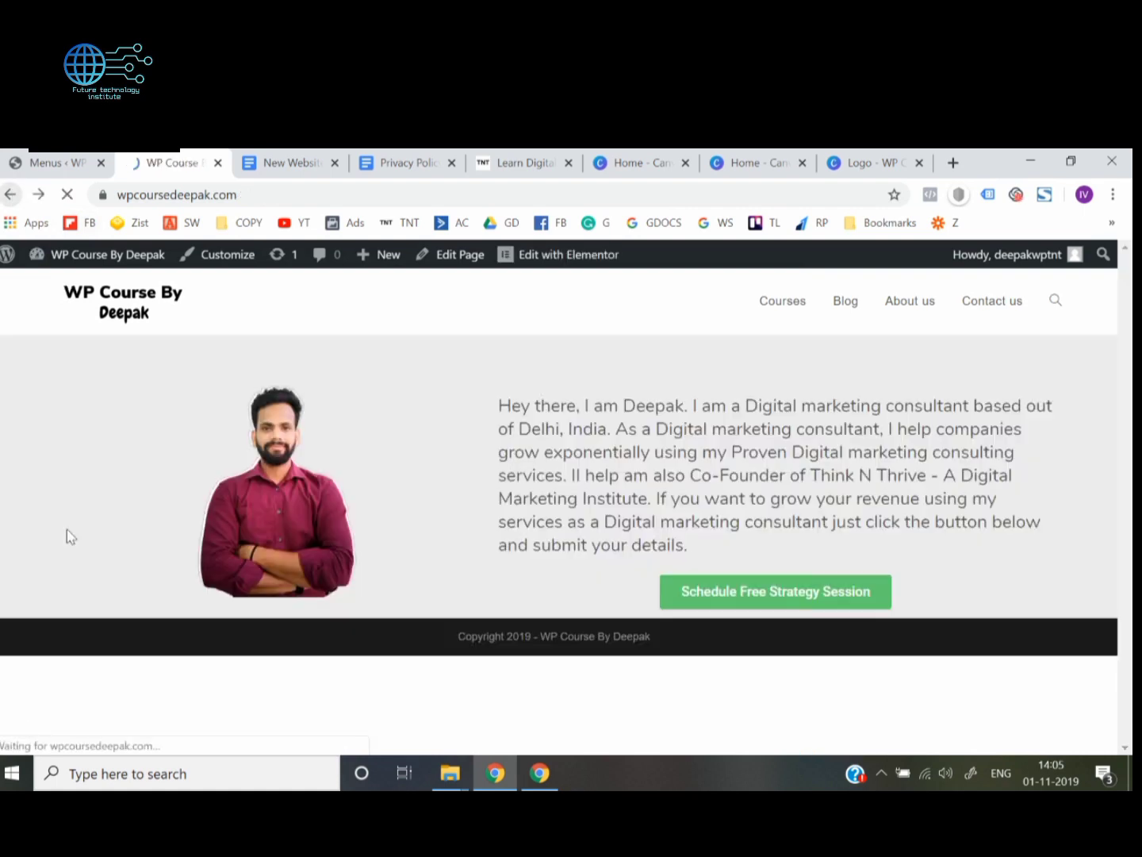
pyautogui.click(922, 311)
pyautogui.scroll(-10, 578, 443)
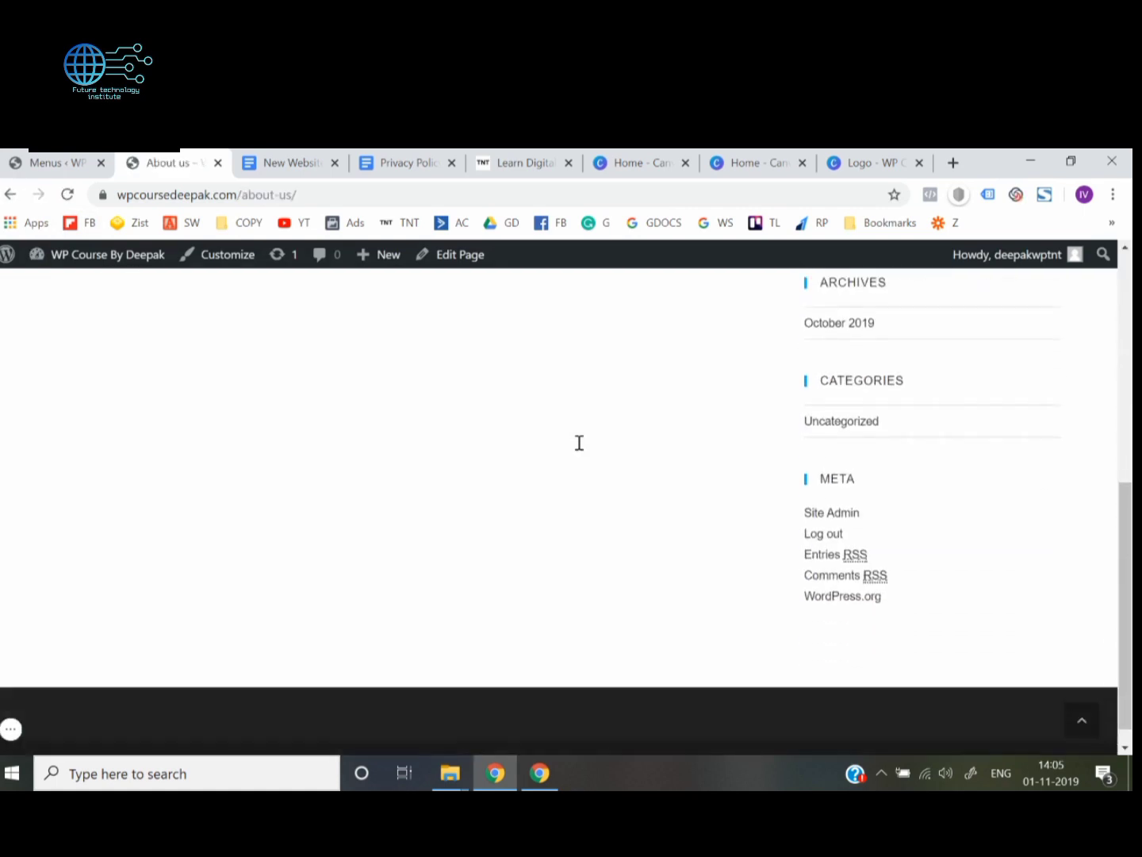
pyautogui.scroll(10, 579, 442)
pyautogui.click(11, 195)
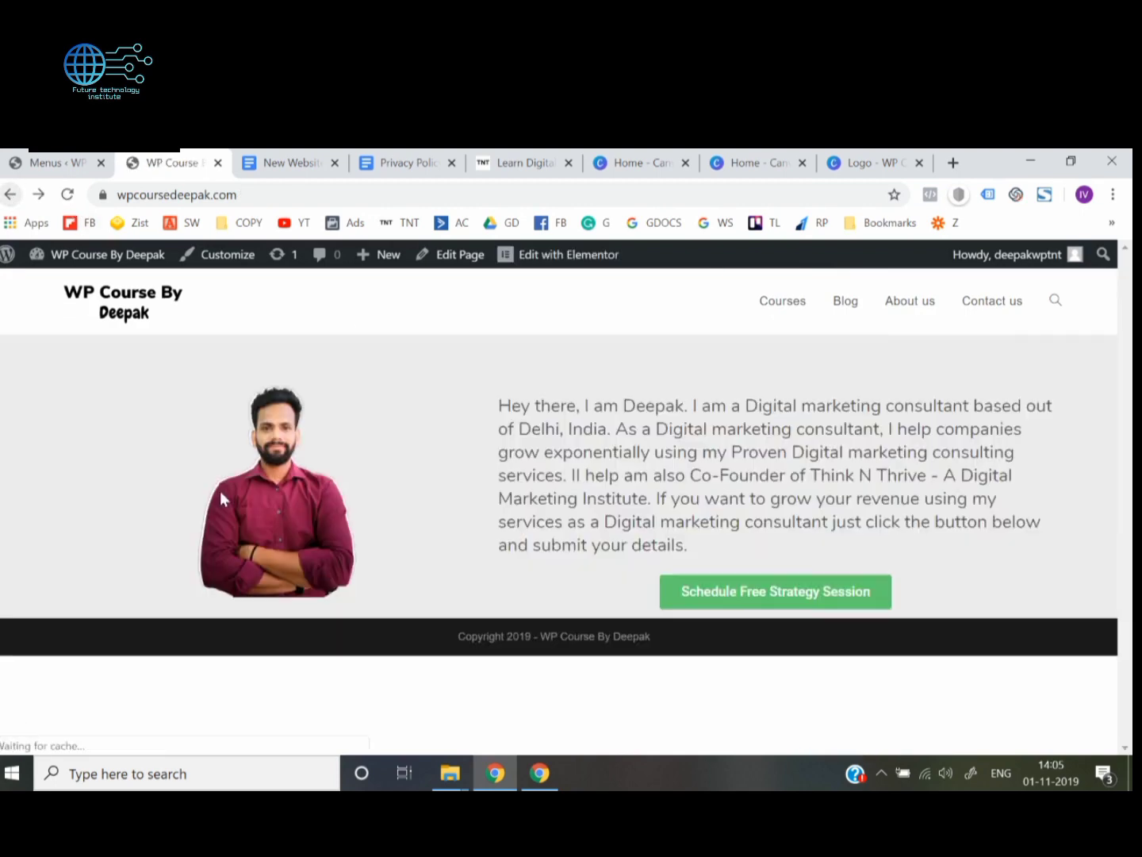
pyautogui.click(992, 308)
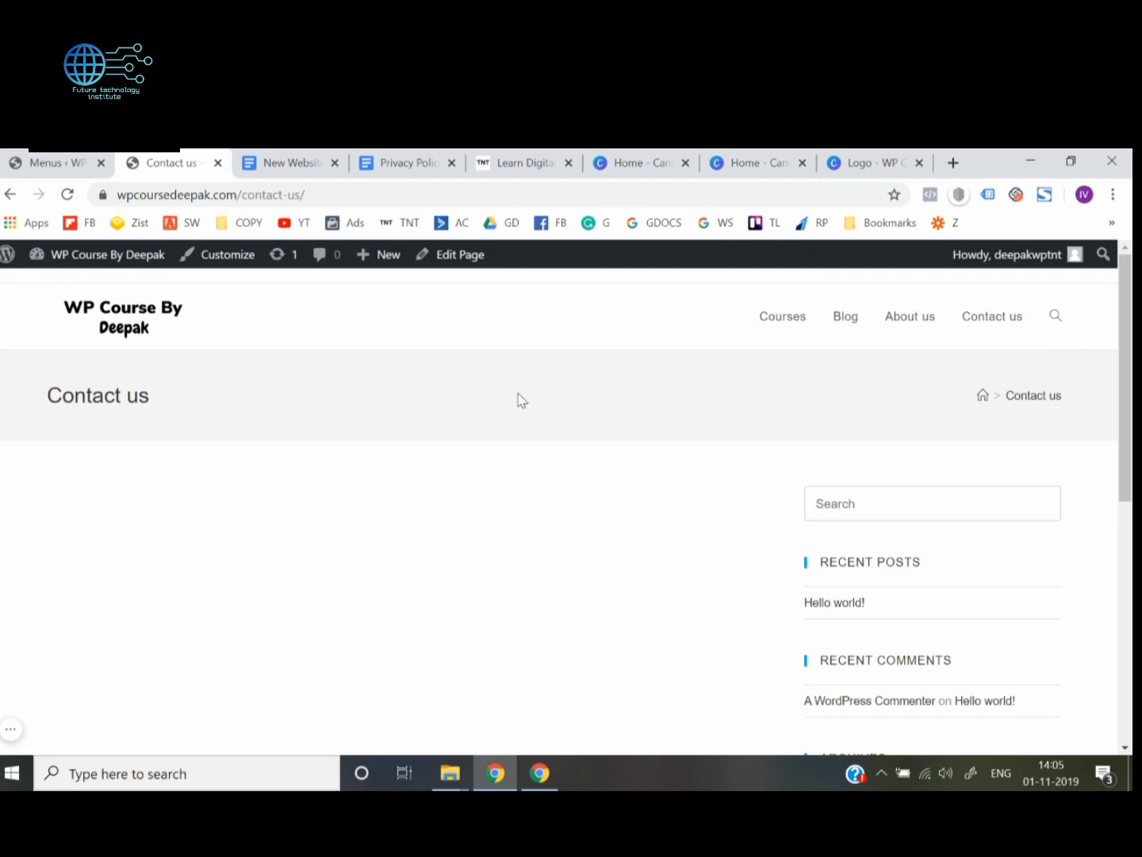
pyautogui.click(104, 330)
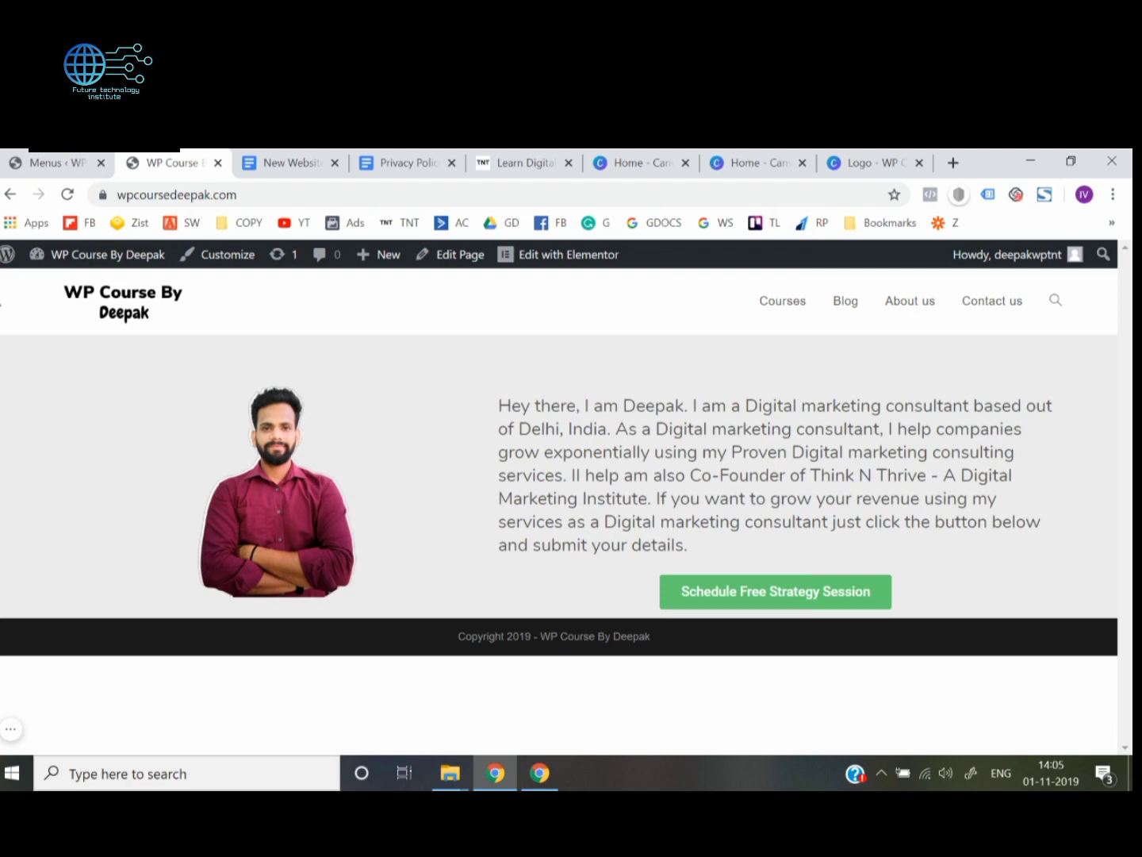
# Open the header's general settings in the theme customizer and go through its style, height, color and padding options
pyautogui.moveTo(1, 305); pyautogui.dragTo(440, 309)
pyautogui.click(1, 296)
pyautogui.click(227, 256)
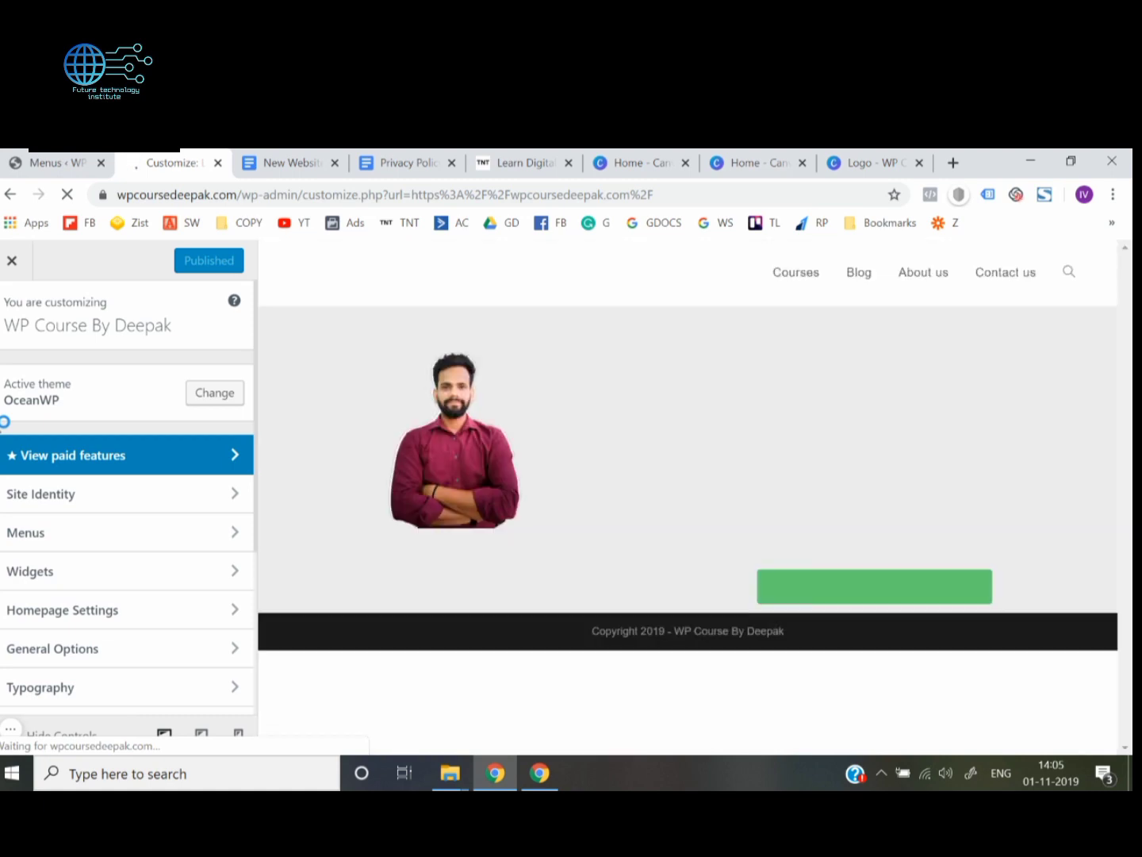
pyautogui.scroll(-2, 28, 587)
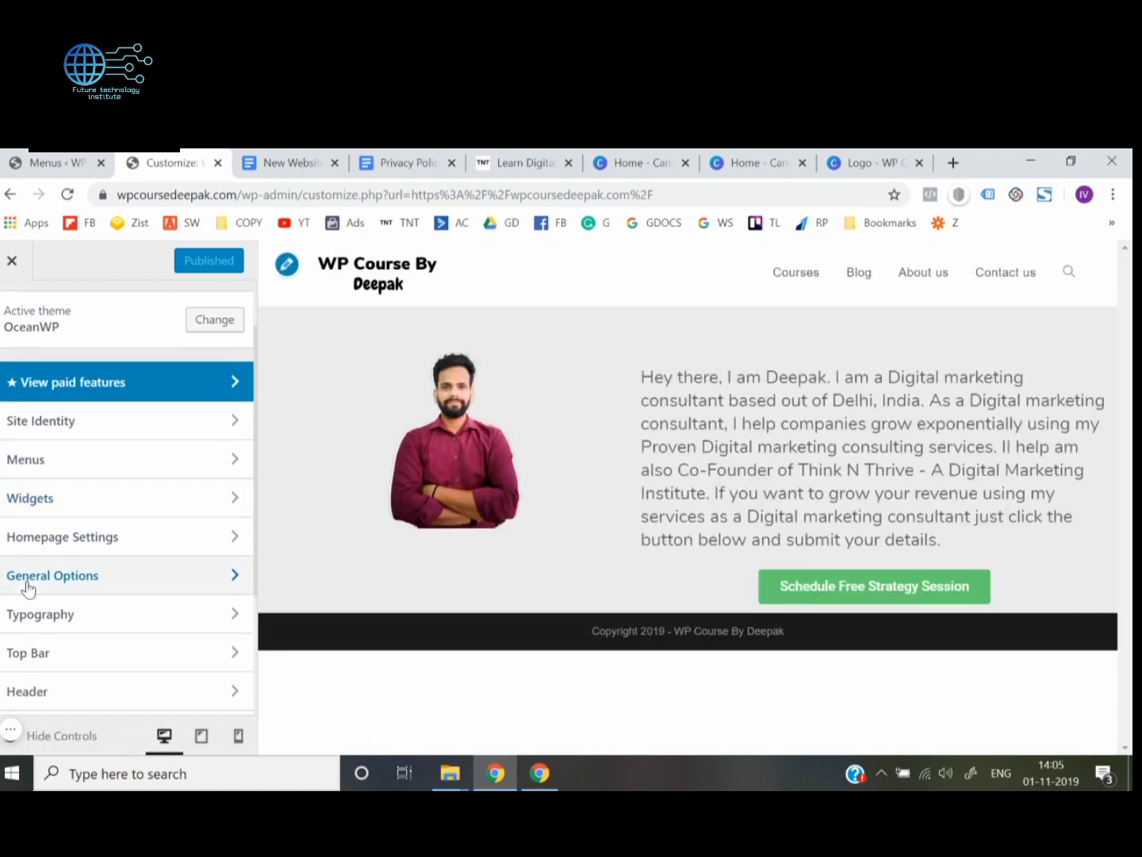
pyautogui.click(75, 620)
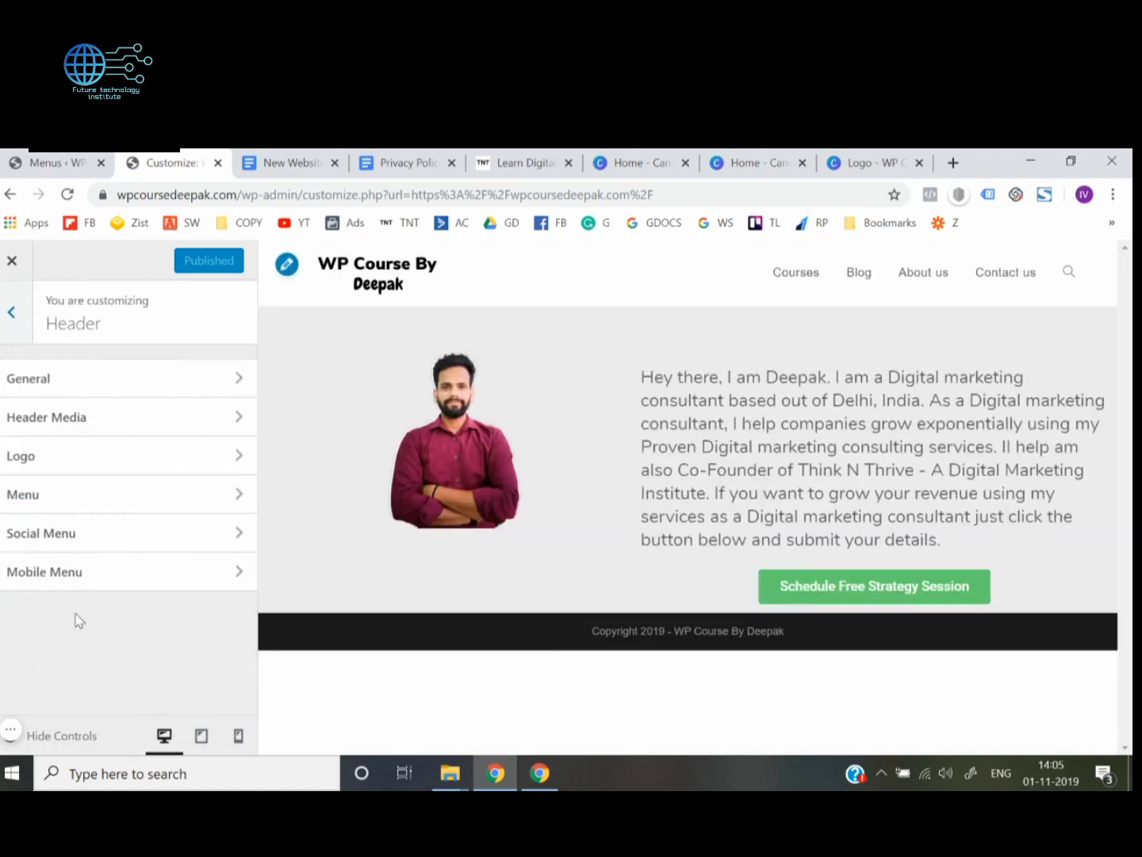
pyautogui.click(164, 384)
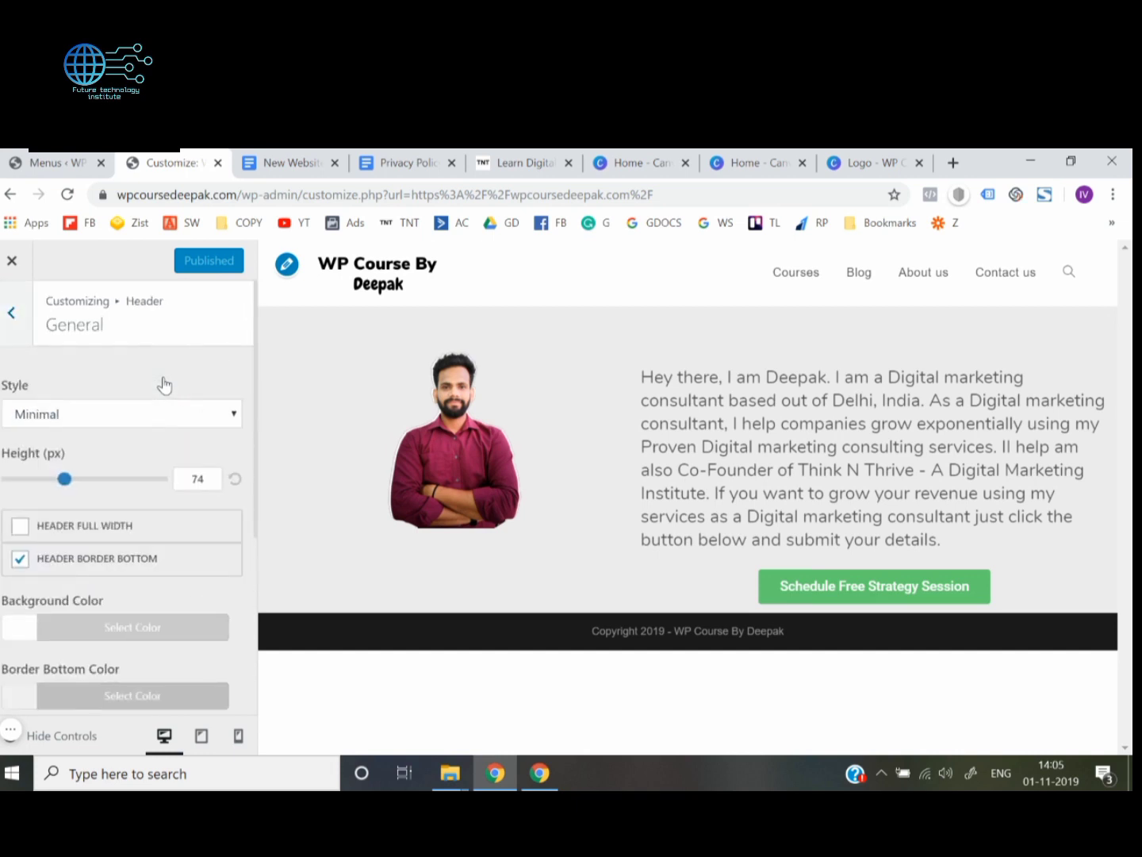
pyautogui.scroll(-2, 164, 385)
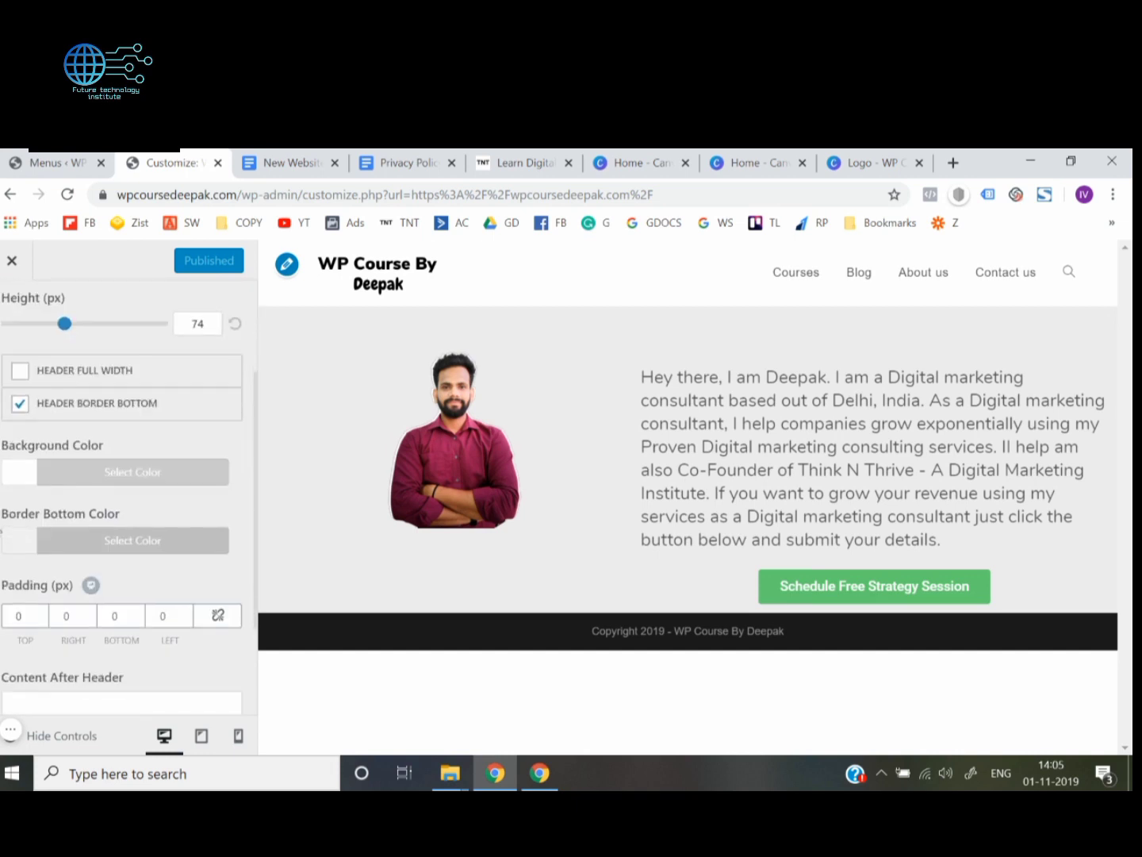
pyautogui.scroll(2, 1, 529)
pyautogui.scroll(-4, 40, 379)
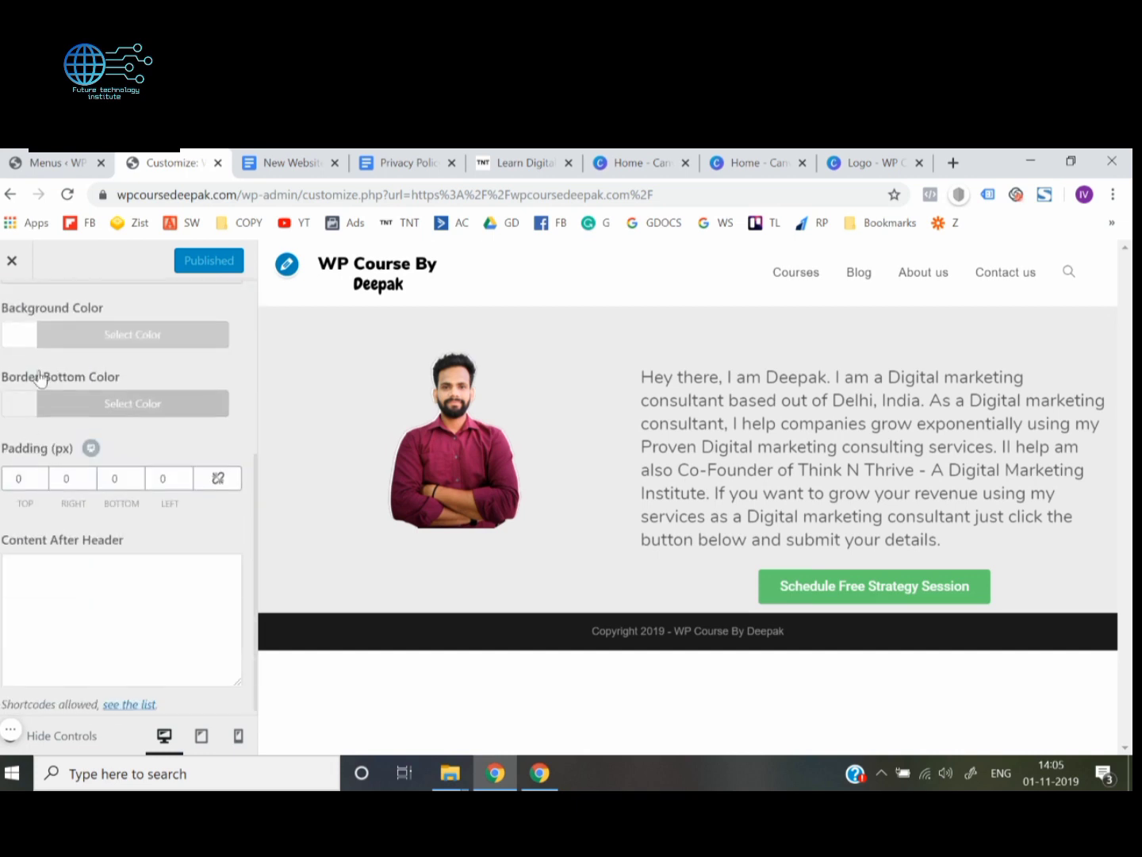
# Try red, green, blue and purple as the header's background color and settle on a pinkish-red shade
pyautogui.click(18, 341)
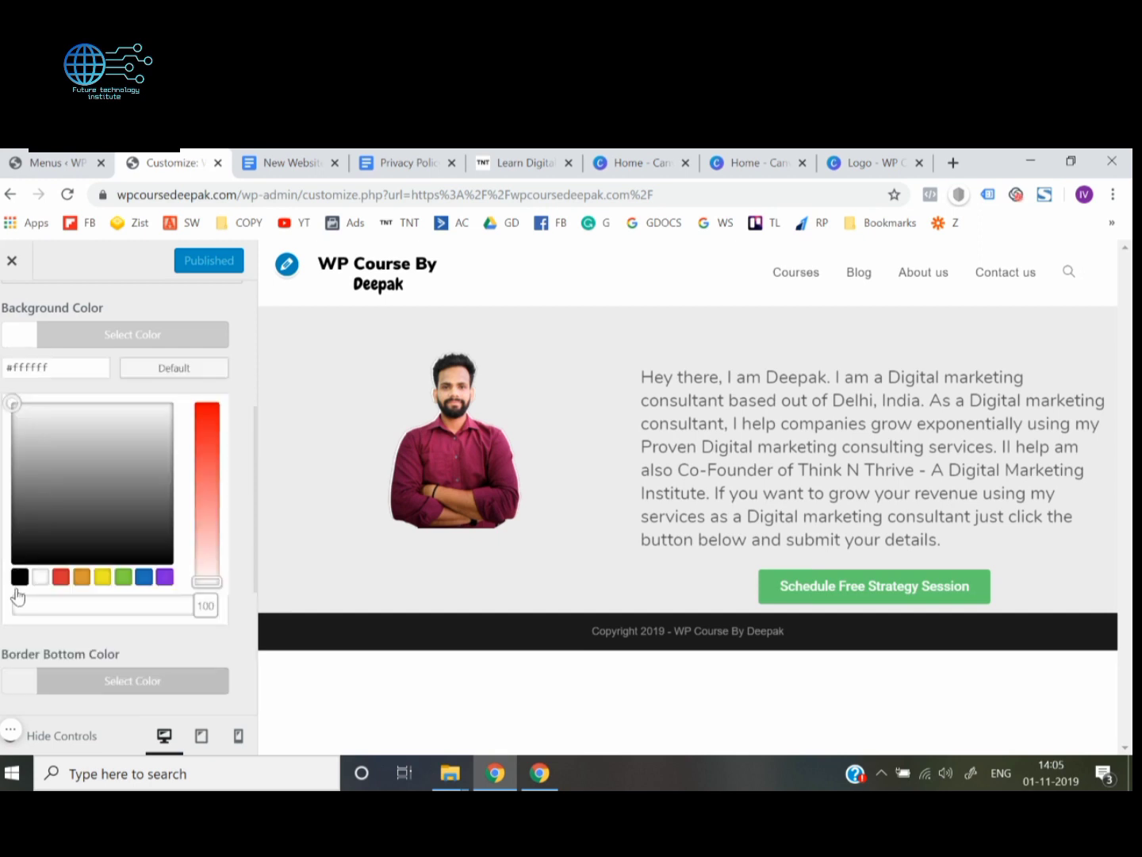
pyautogui.click(61, 578)
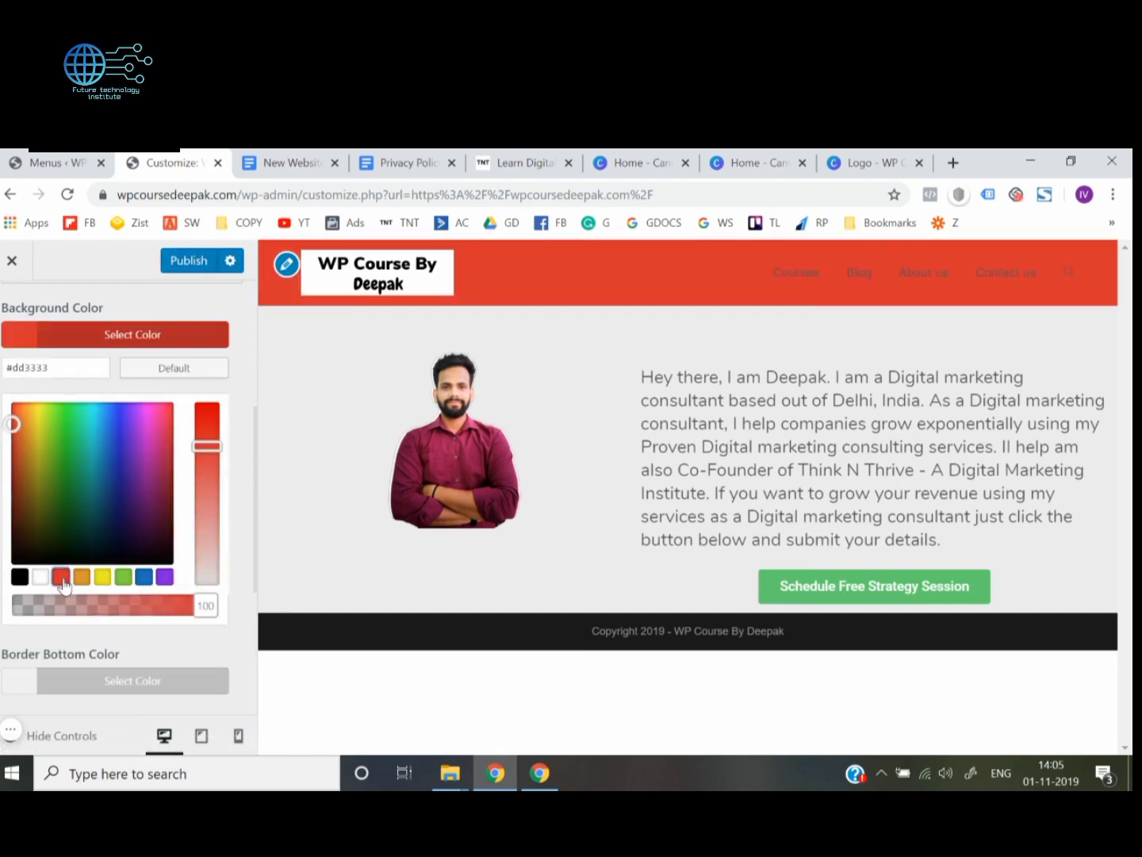
pyautogui.click(124, 575)
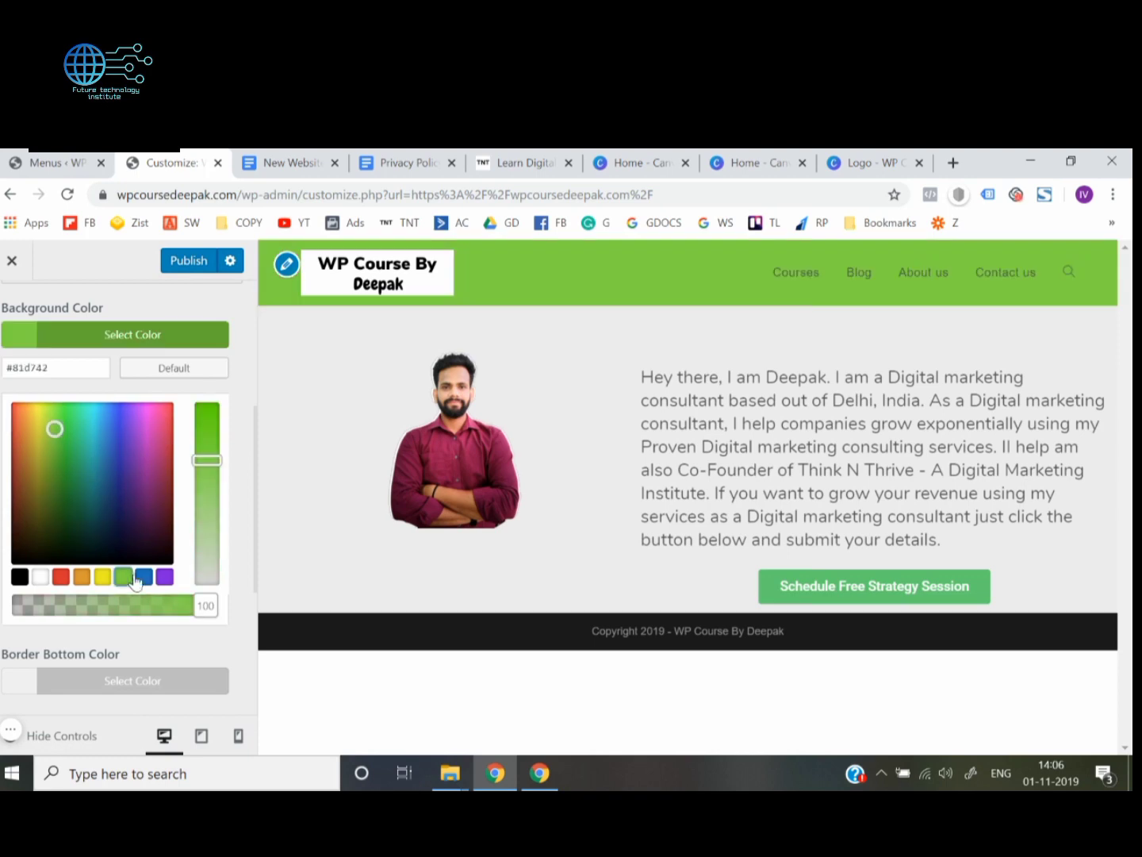
pyautogui.click(144, 576)
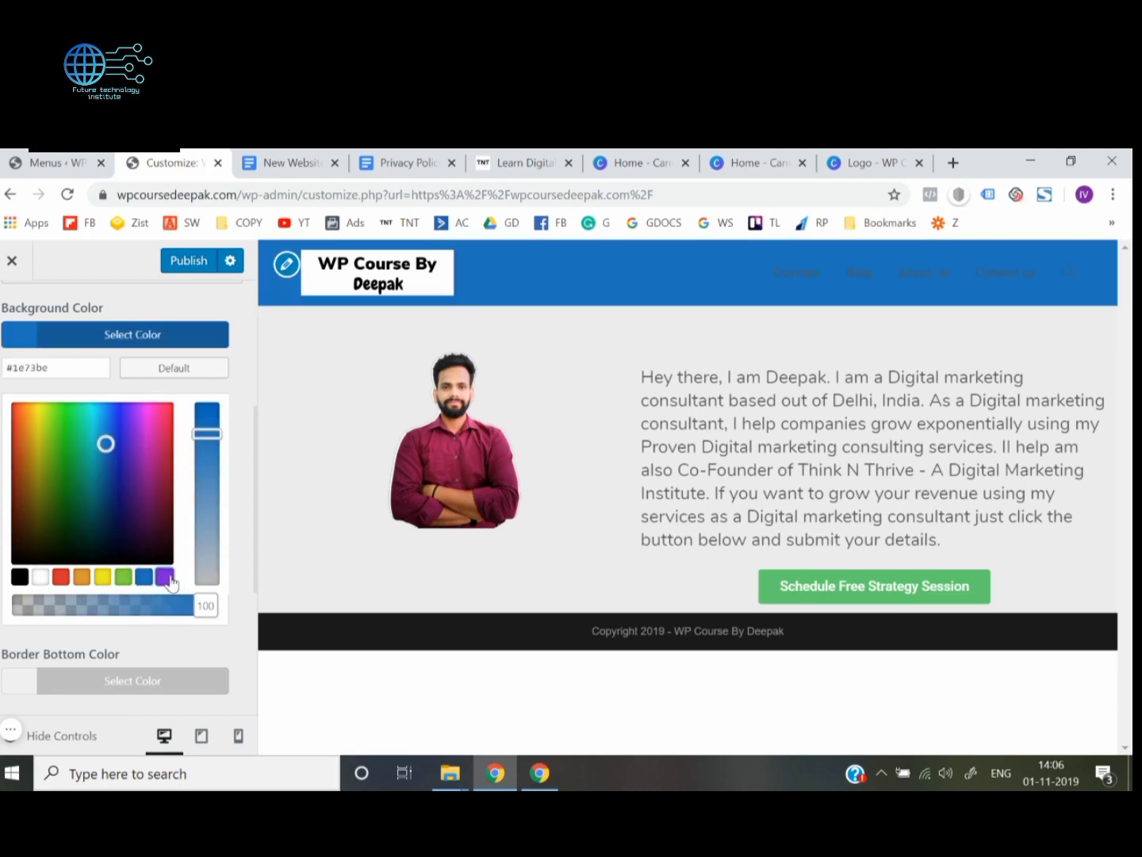
pyautogui.click(166, 578)
pyautogui.moveTo(131, 424); pyautogui.dragTo(218, 403)
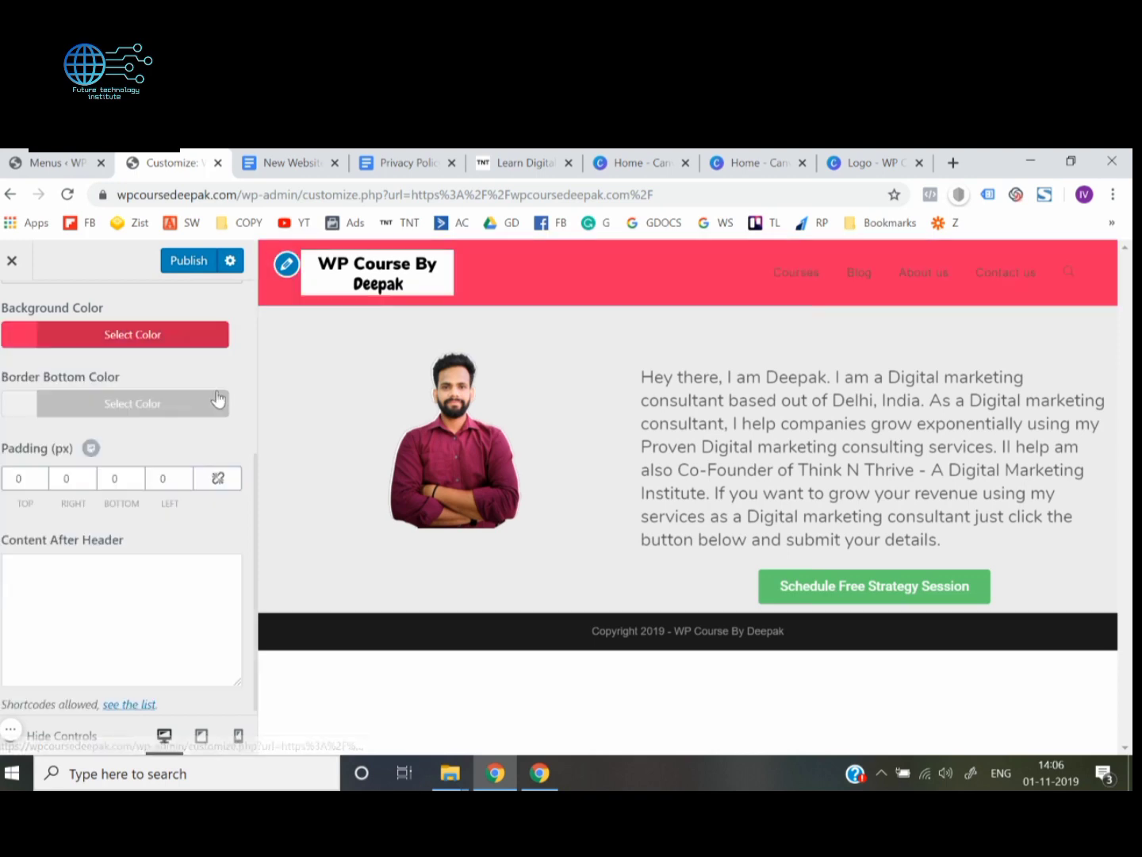
# Reset the header's background color to its default and look over the remaining general header settings
pyautogui.scroll(2, 35, 456)
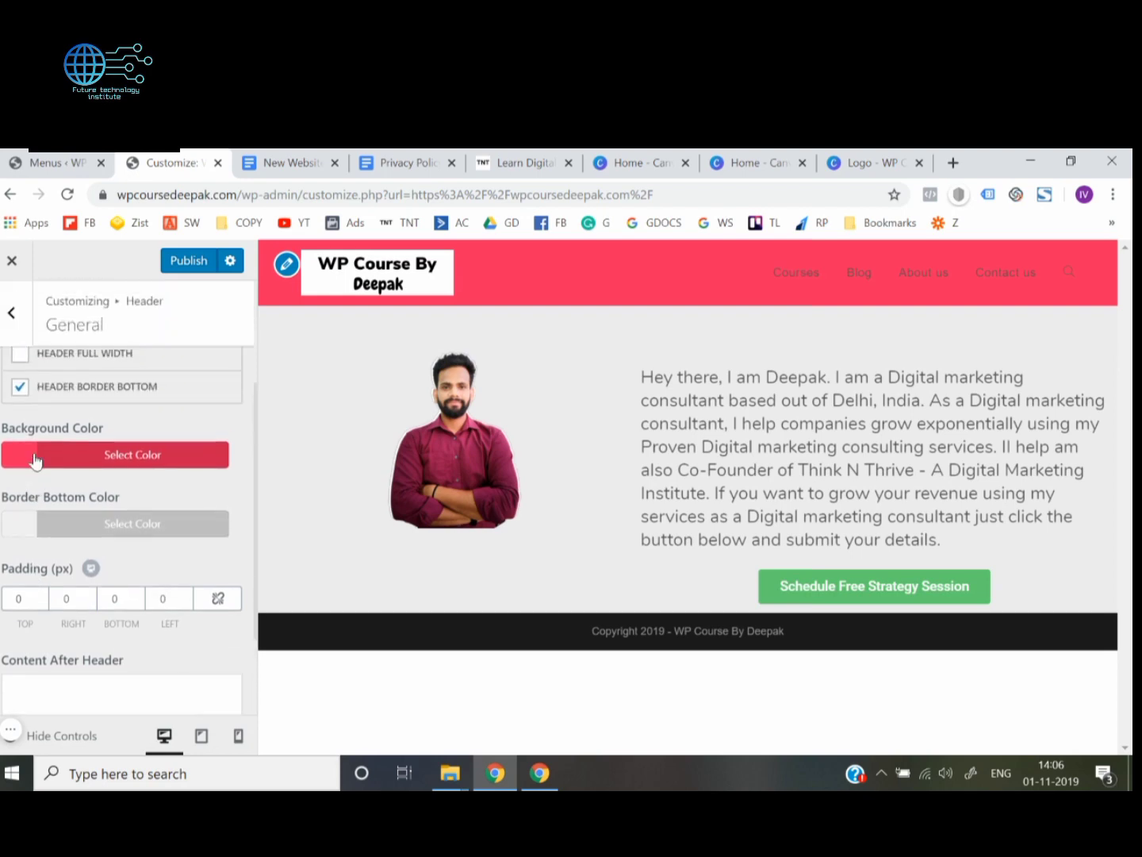
pyautogui.click(40, 459)
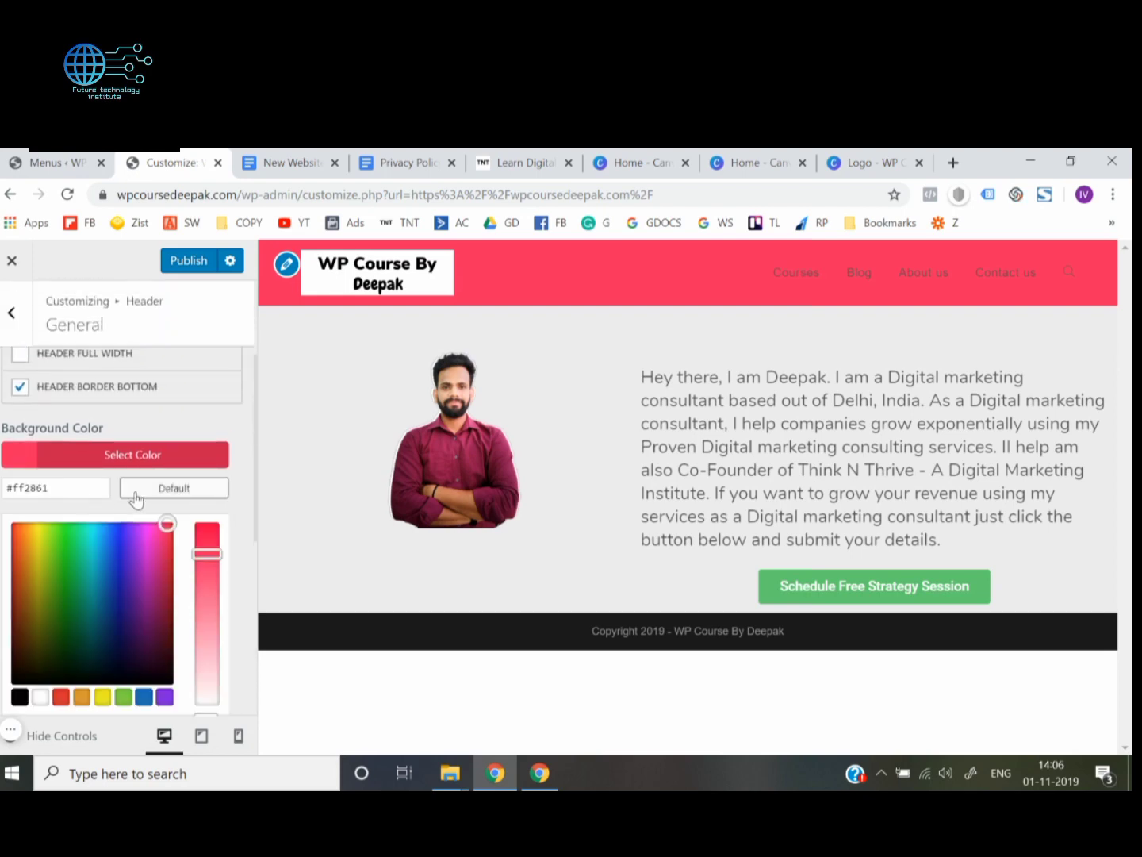
pyautogui.click(172, 489)
pyautogui.click(176, 430)
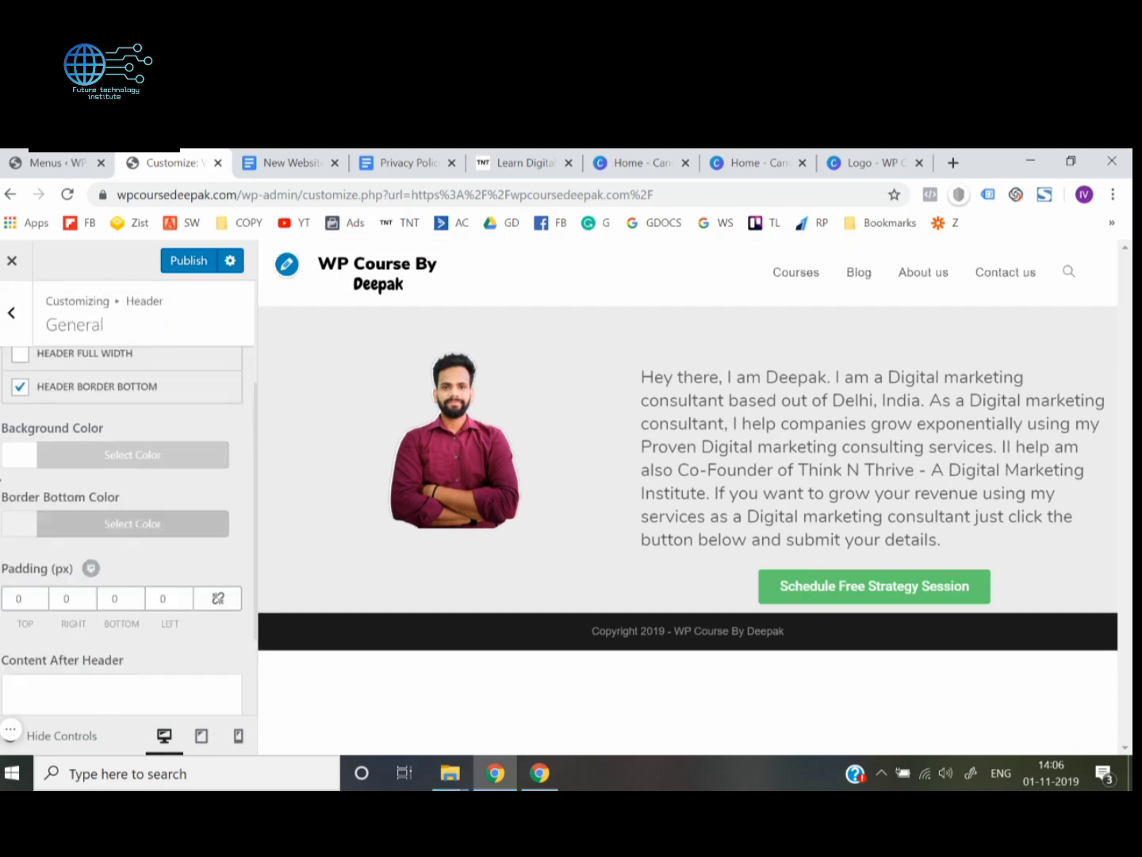
pyautogui.scroll(3, 176, 430)
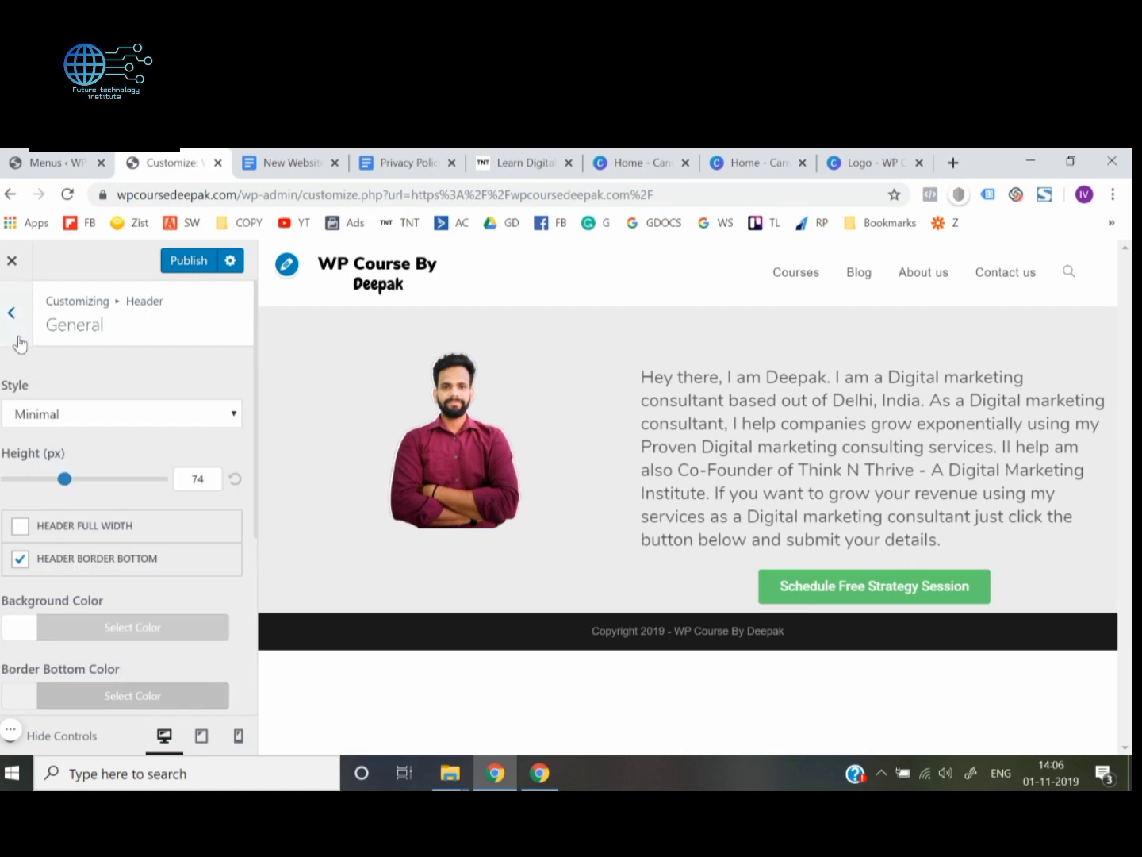
pyautogui.scroll(-4, 8, 476)
pyautogui.scroll(4, 2, 484)
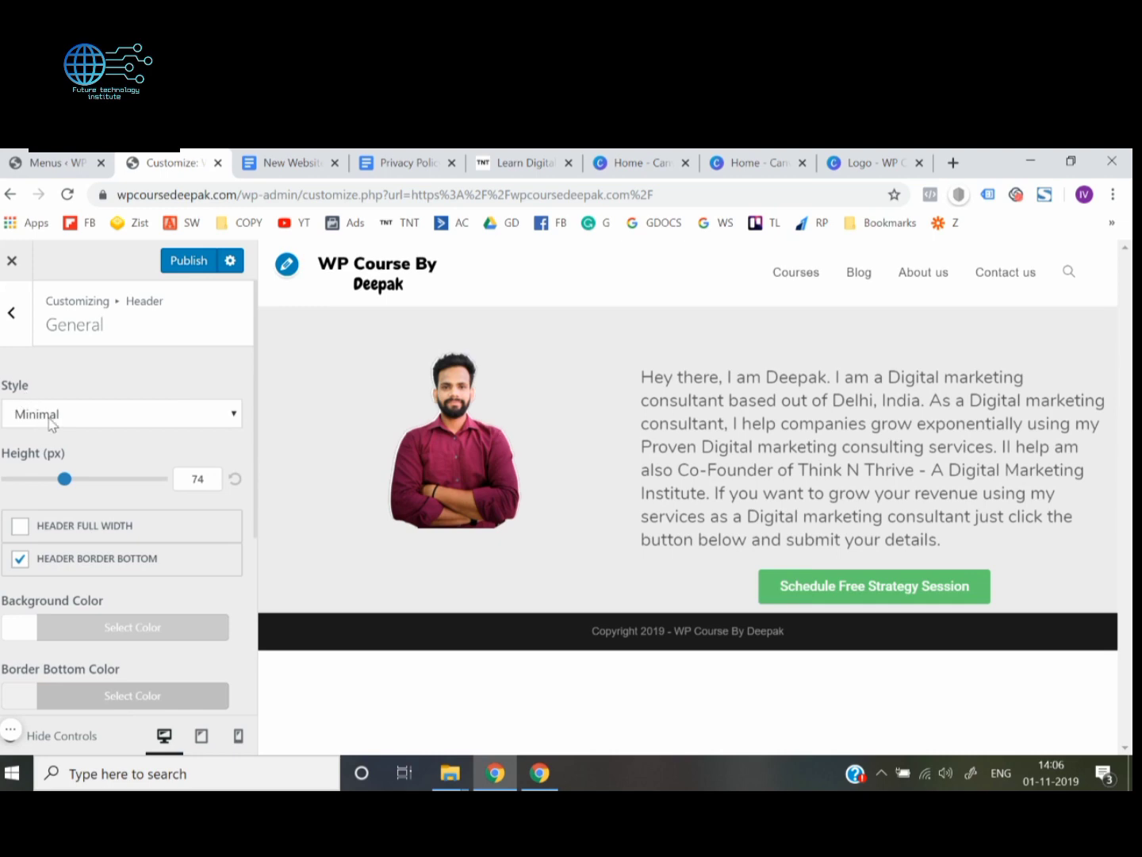
# Try the Top Menu, Full Screen, Center and Medium header styles one after another
pyautogui.click(50, 422)
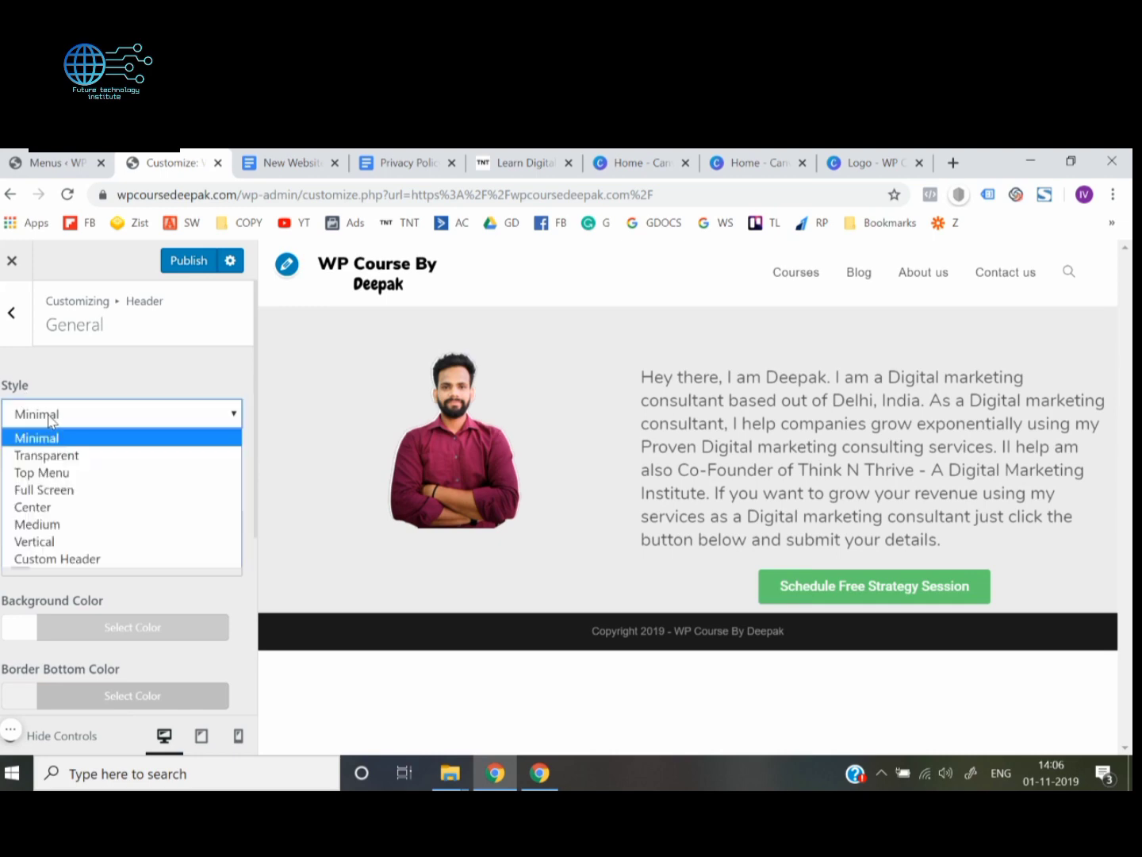
pyautogui.click(61, 472)
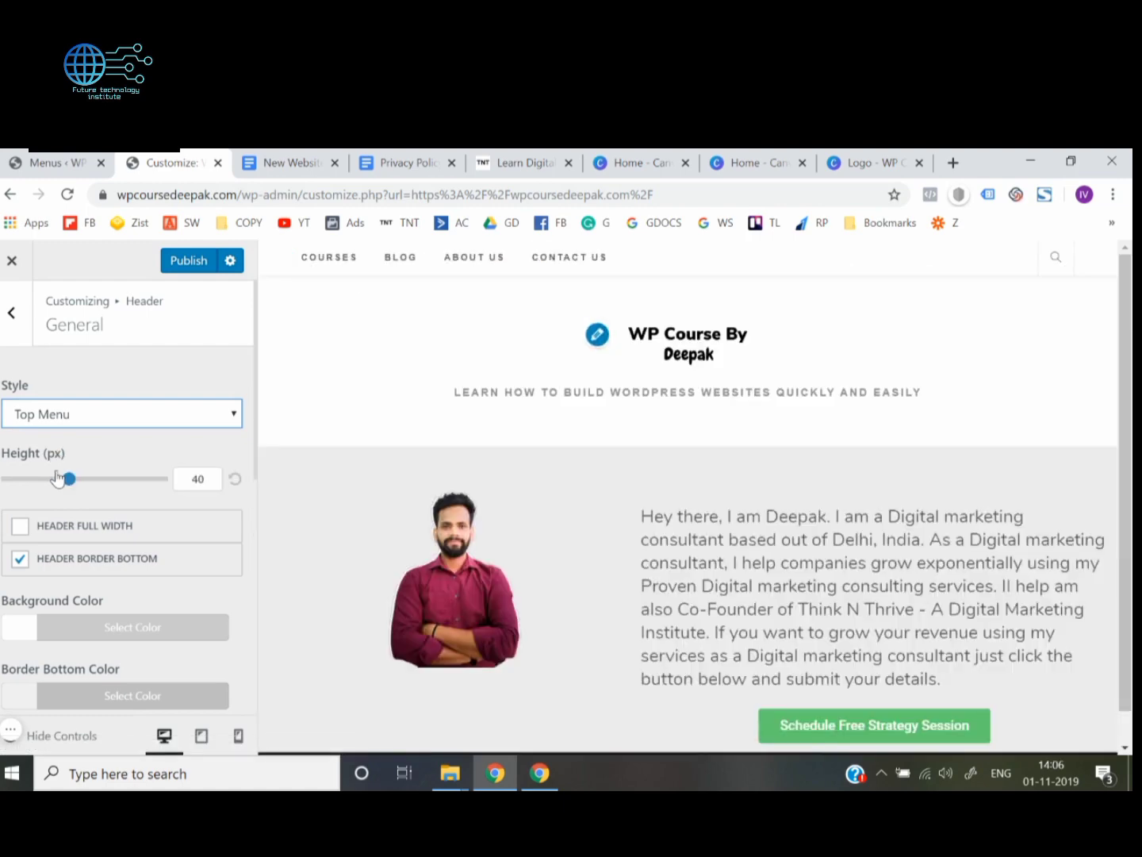
pyautogui.click(94, 415)
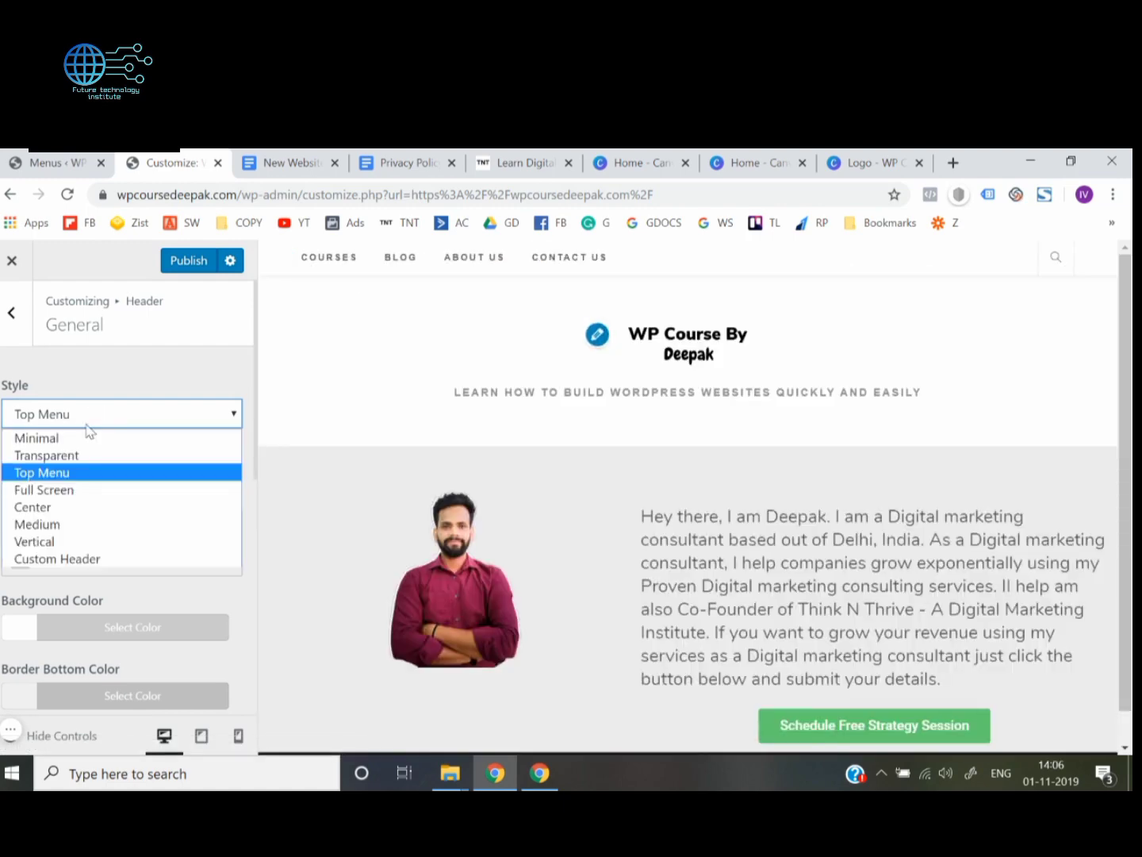
pyautogui.click(76, 490)
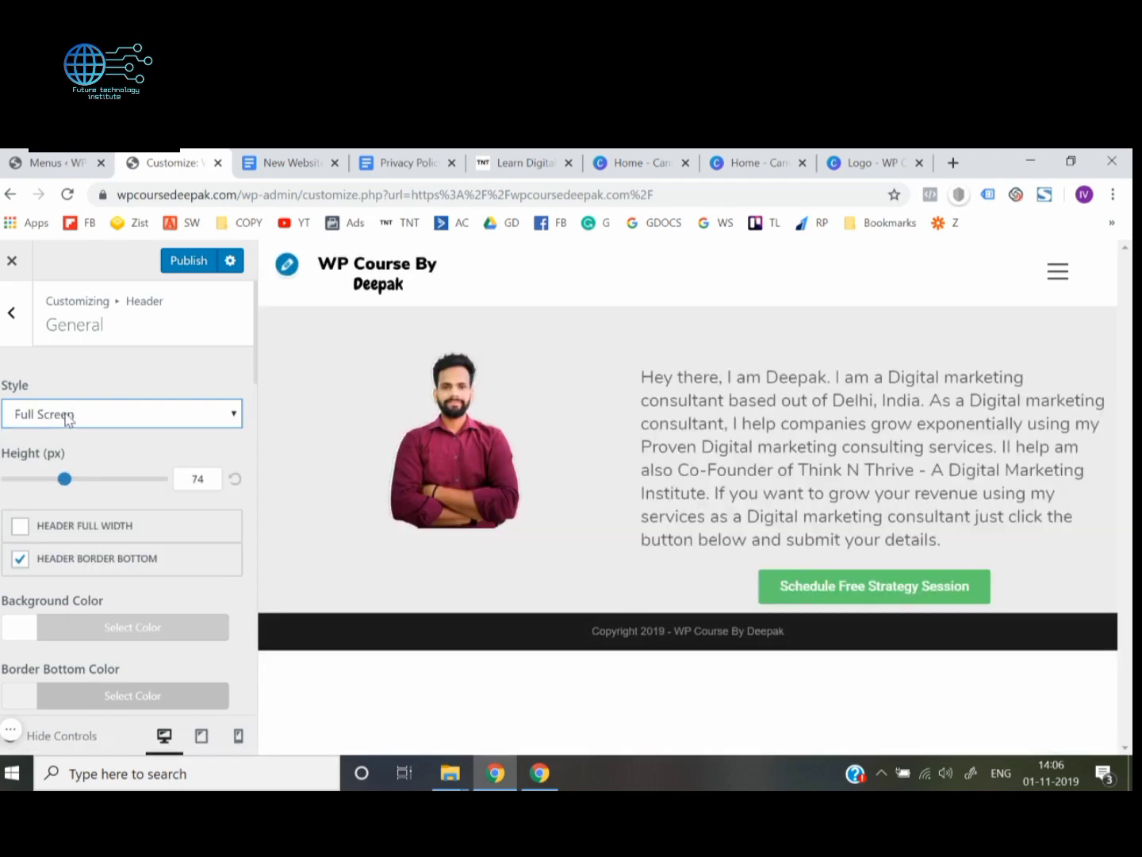
pyautogui.click(68, 418)
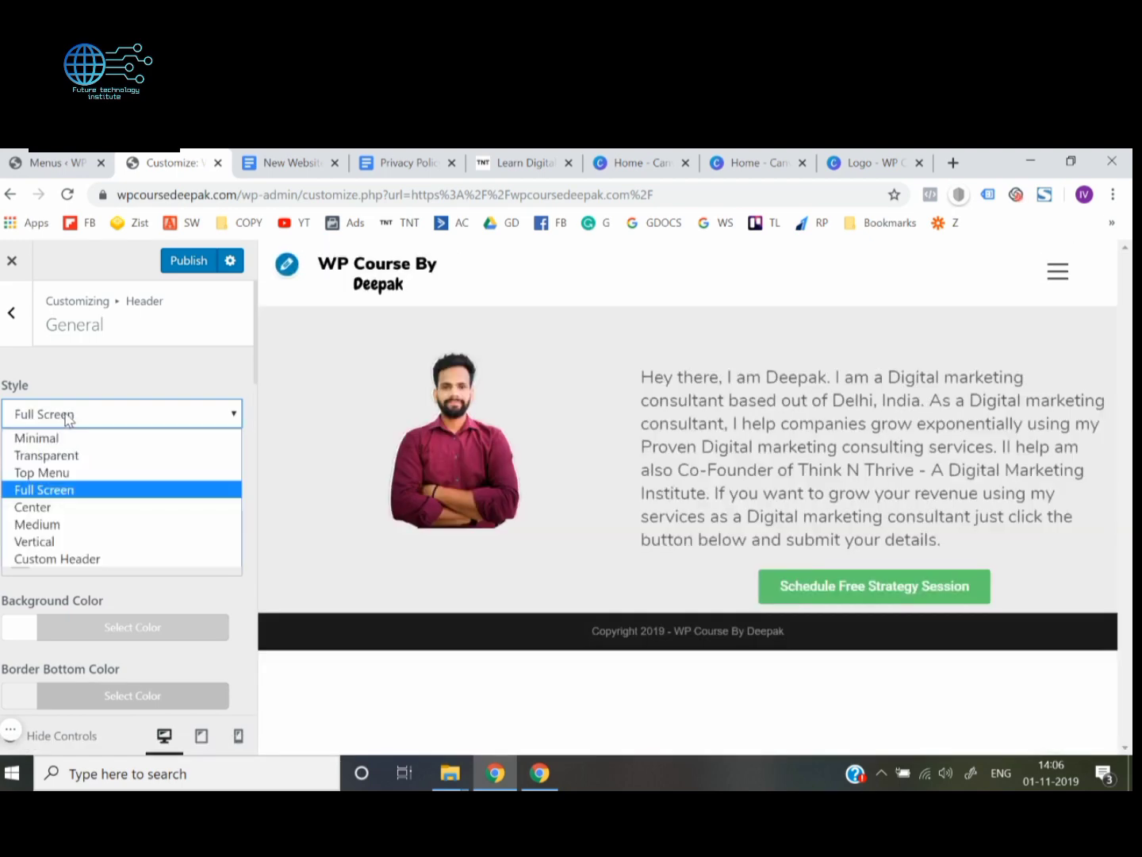
pyautogui.click(33, 507)
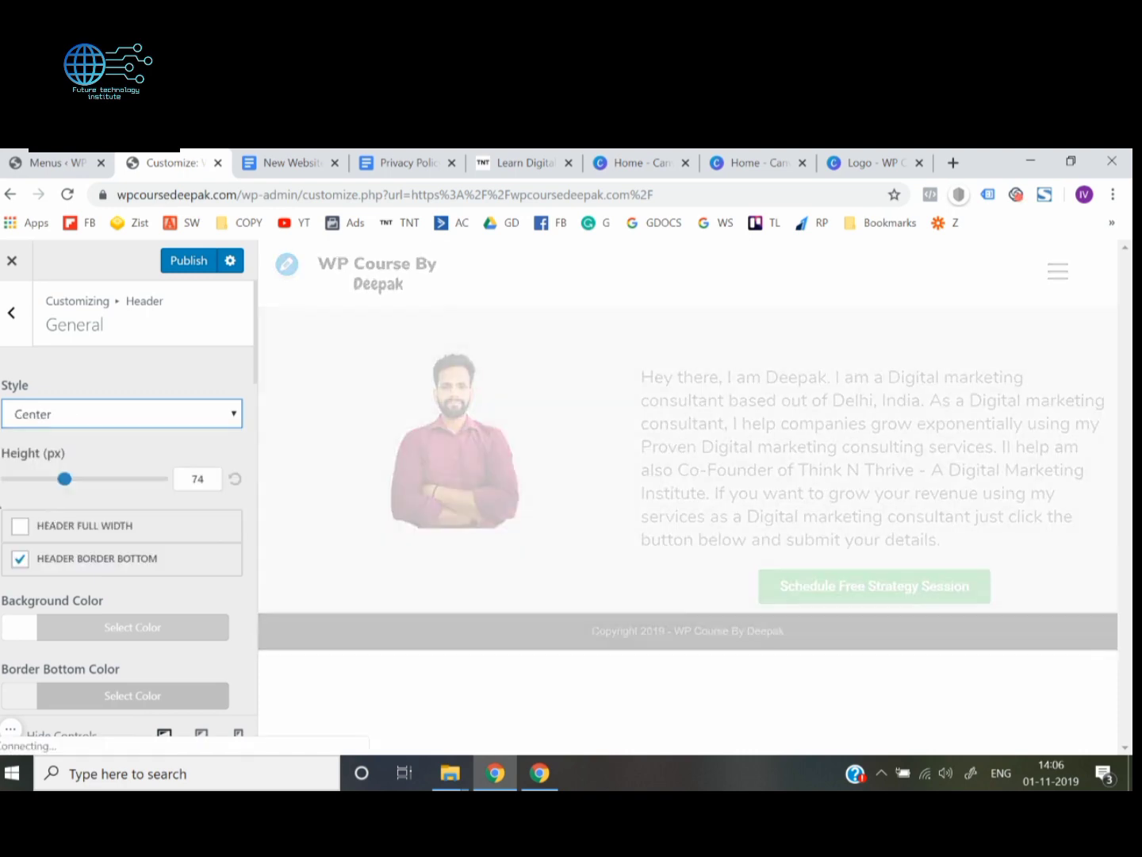
pyautogui.click(113, 414)
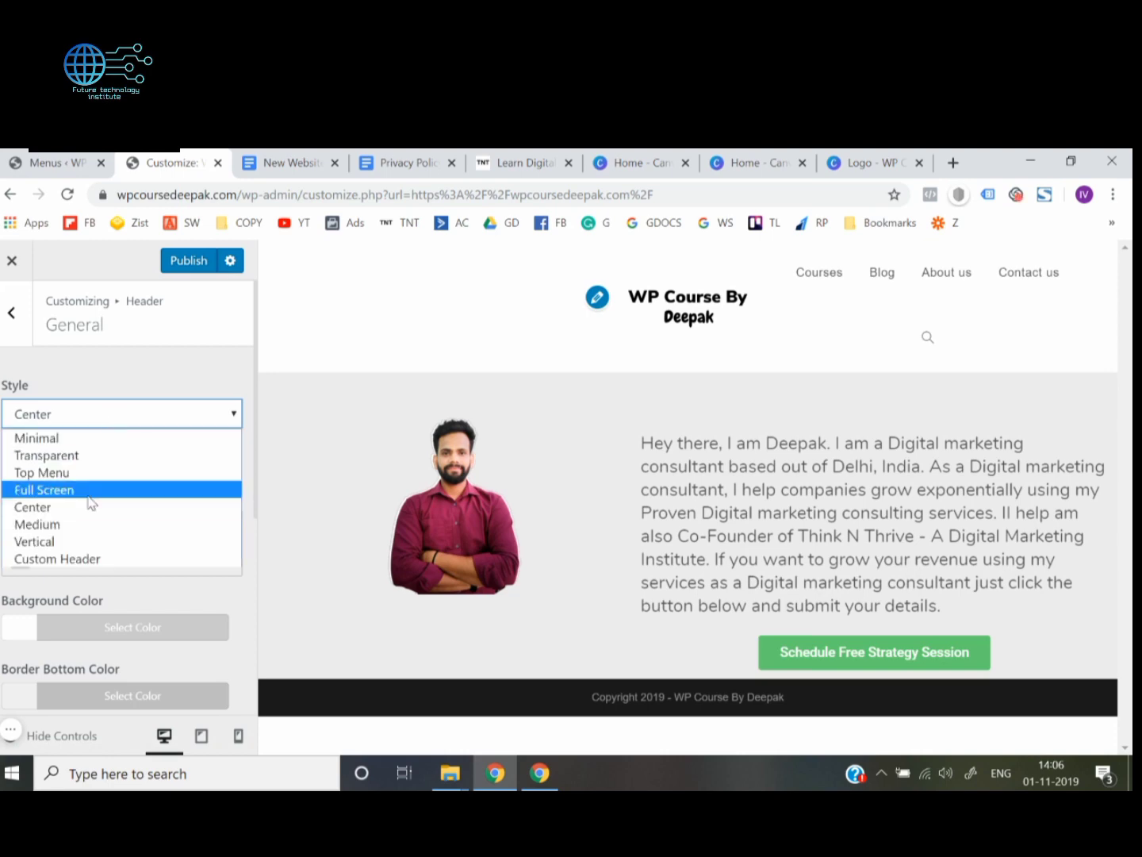
pyautogui.click(79, 524)
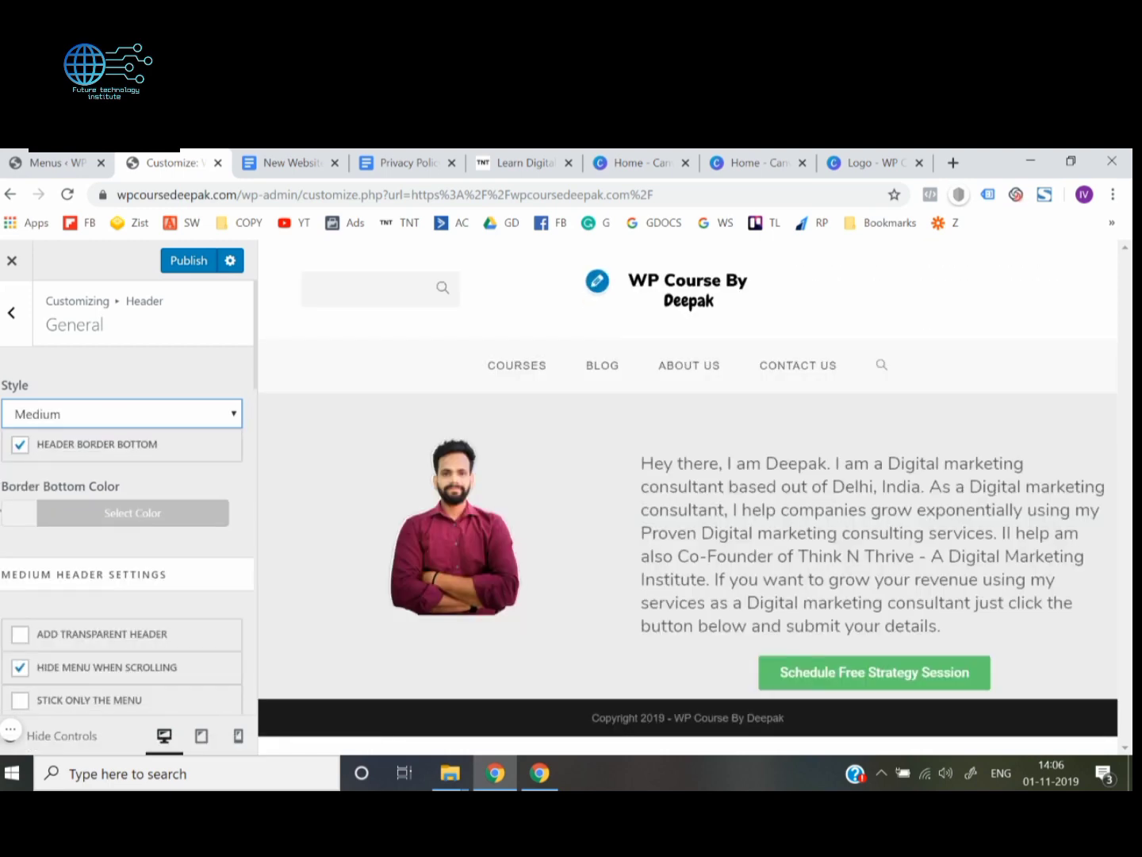
# Set the header style back to Minimal and publish the customizer changes
pyautogui.click(97, 416)
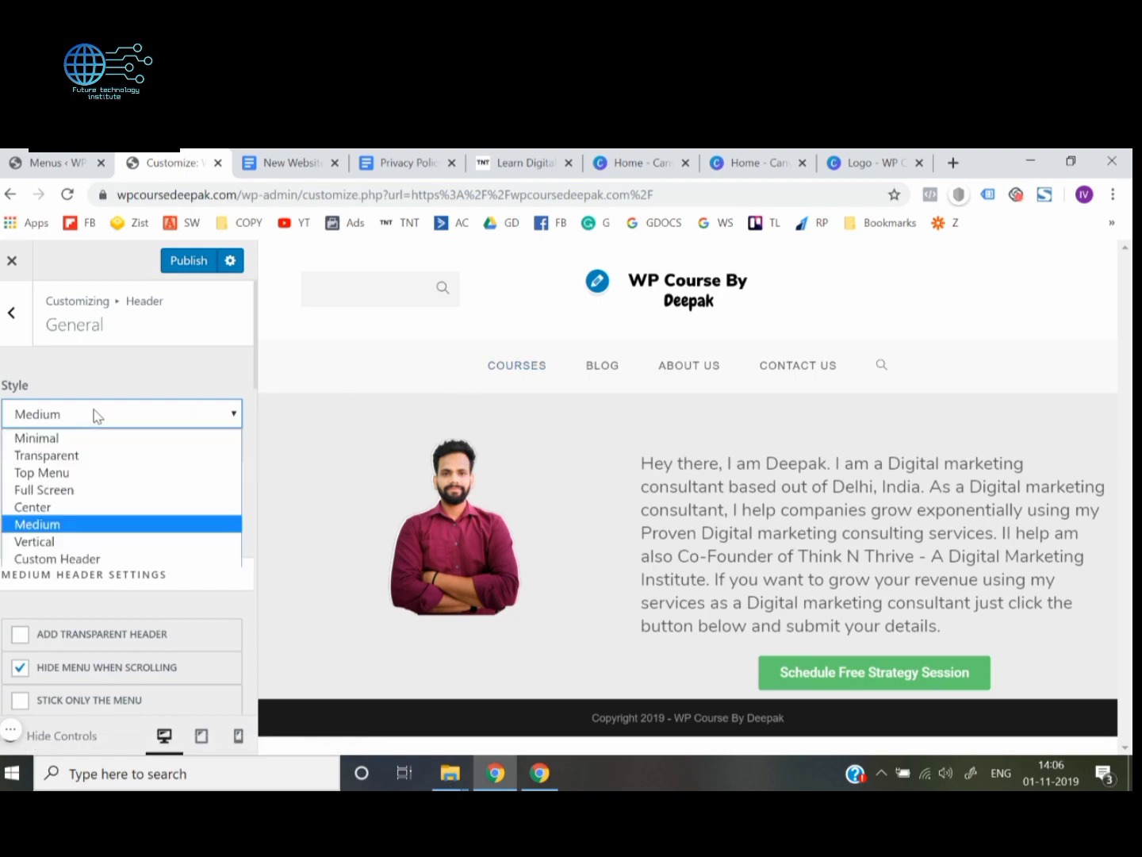
pyautogui.click(68, 440)
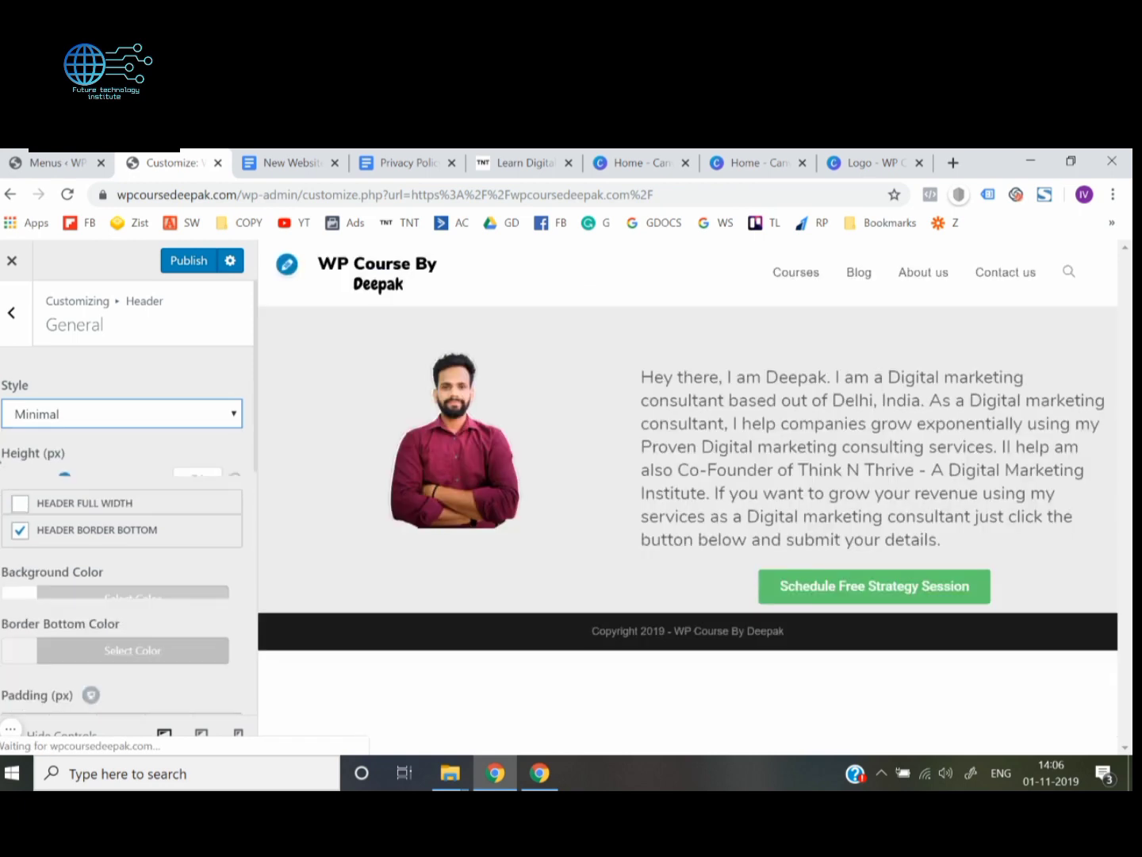
pyautogui.click(188, 262)
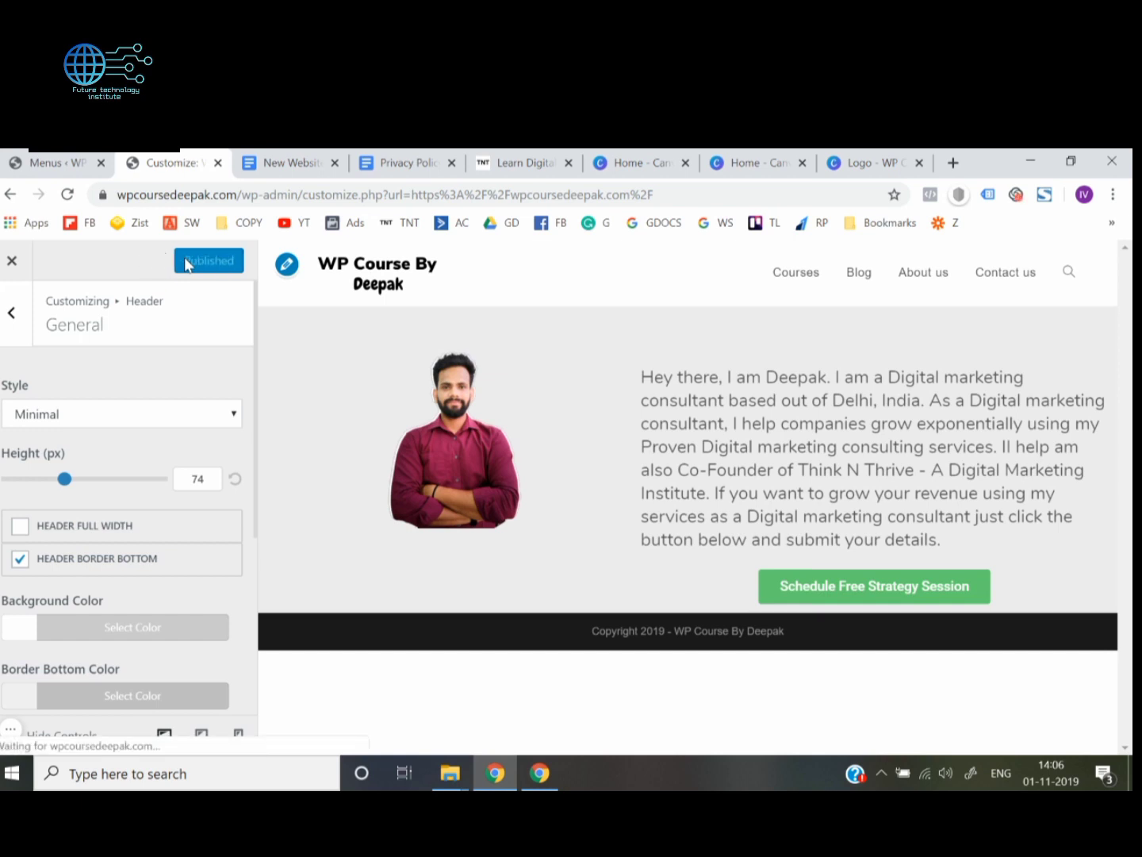
# Go back to the customizer's main sections and review the header's general settings once more before returning to the section list
pyautogui.click(10, 322)
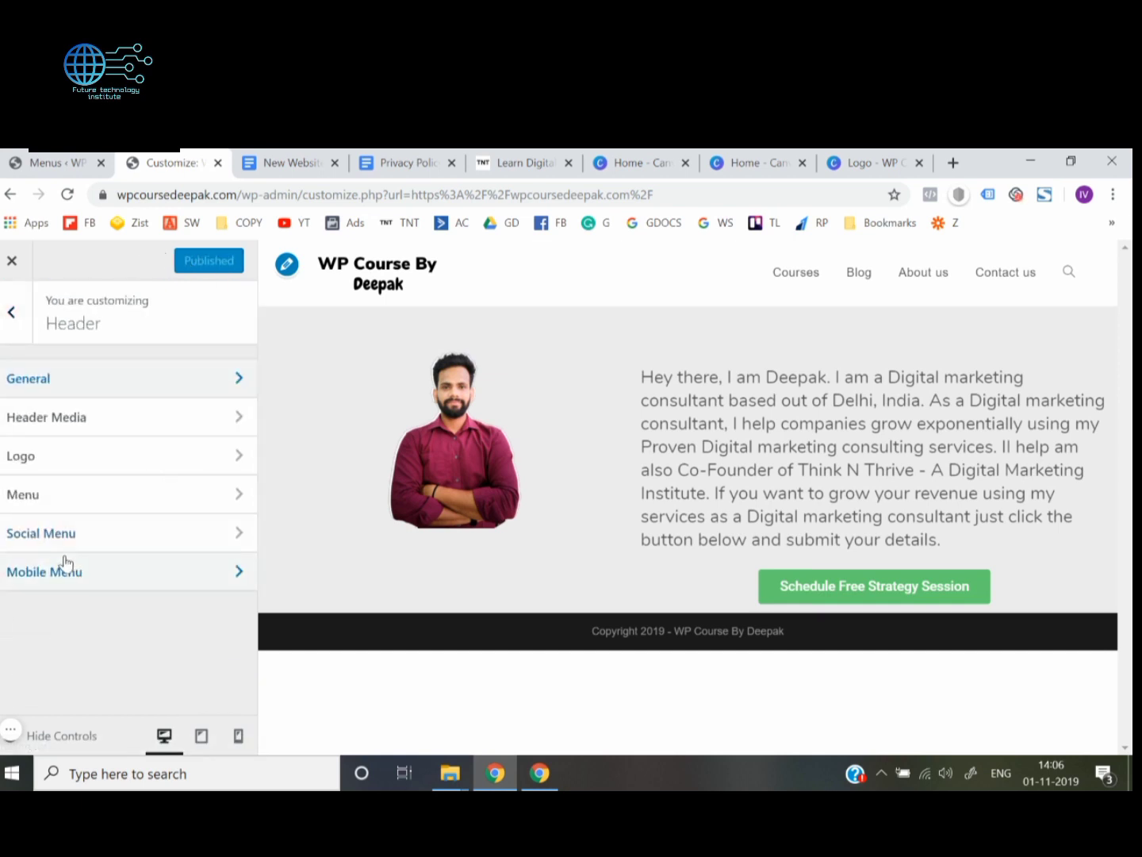
pyautogui.click(4, 326)
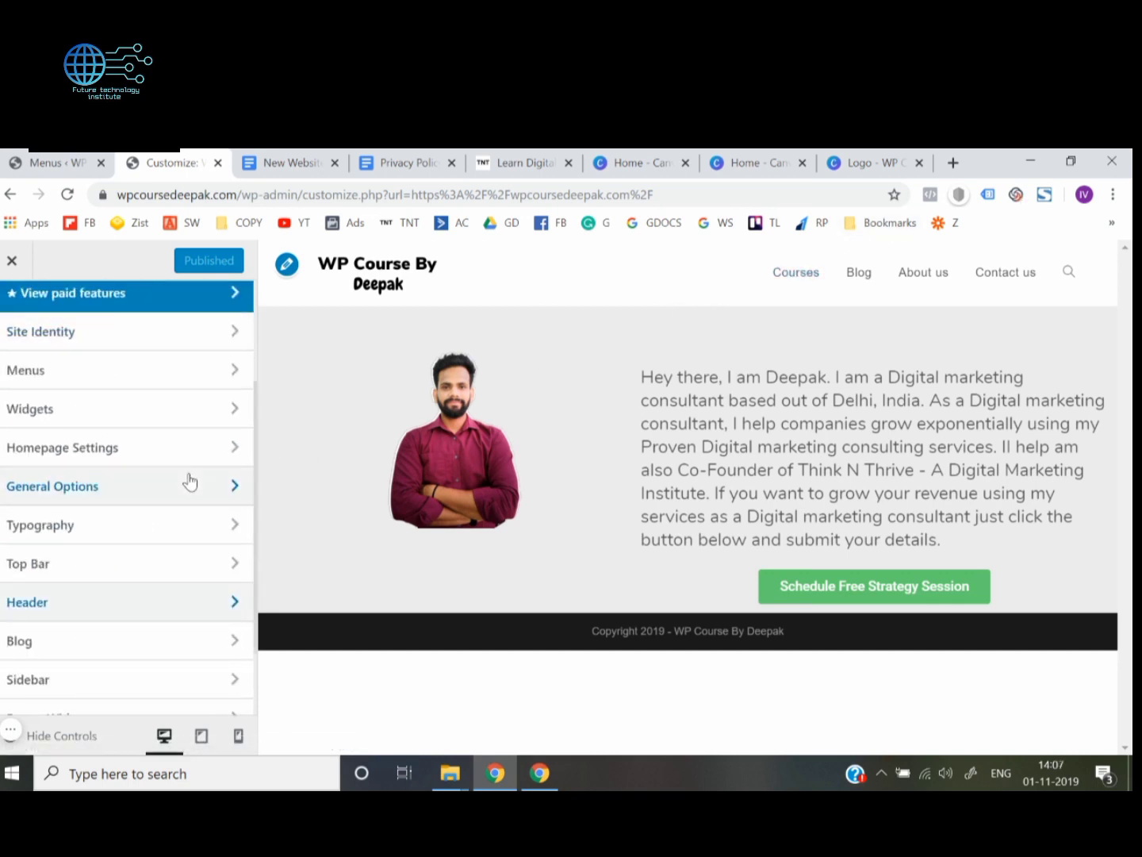
pyautogui.click(76, 602)
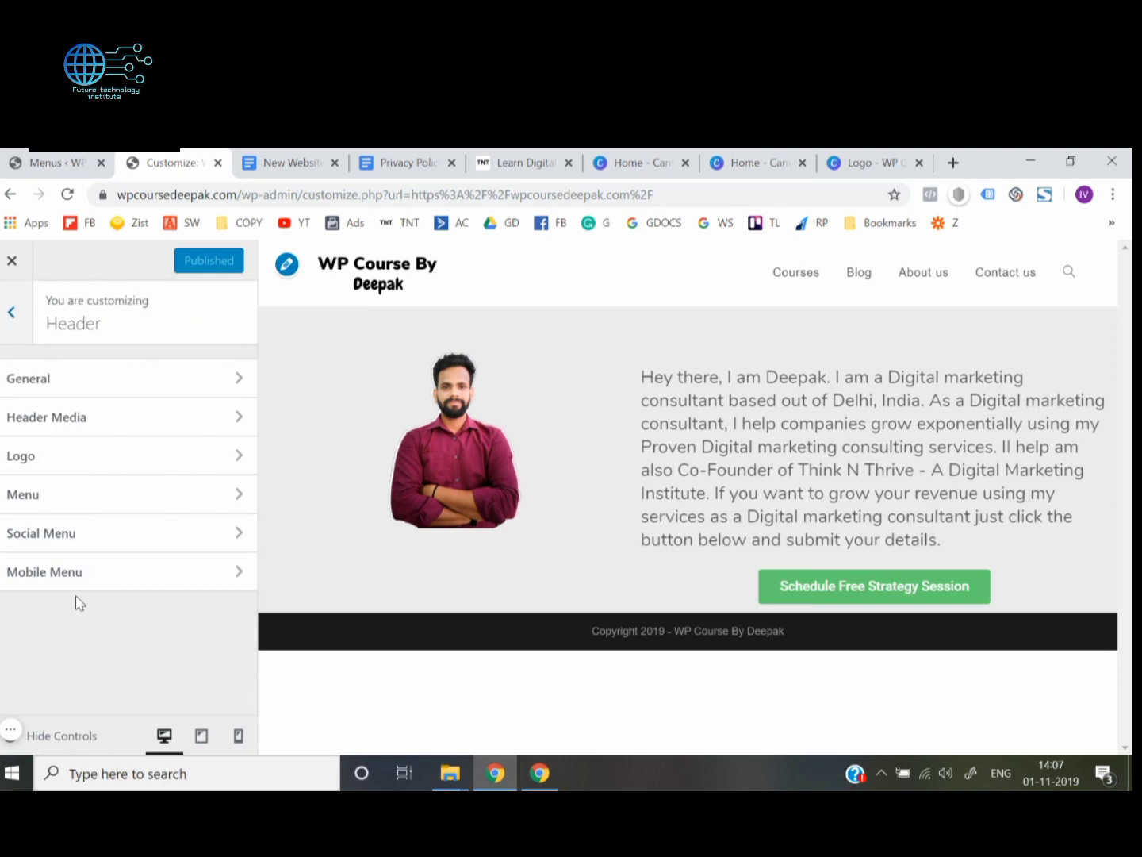
pyautogui.click(156, 394)
pyautogui.scroll(-4, 25, 382)
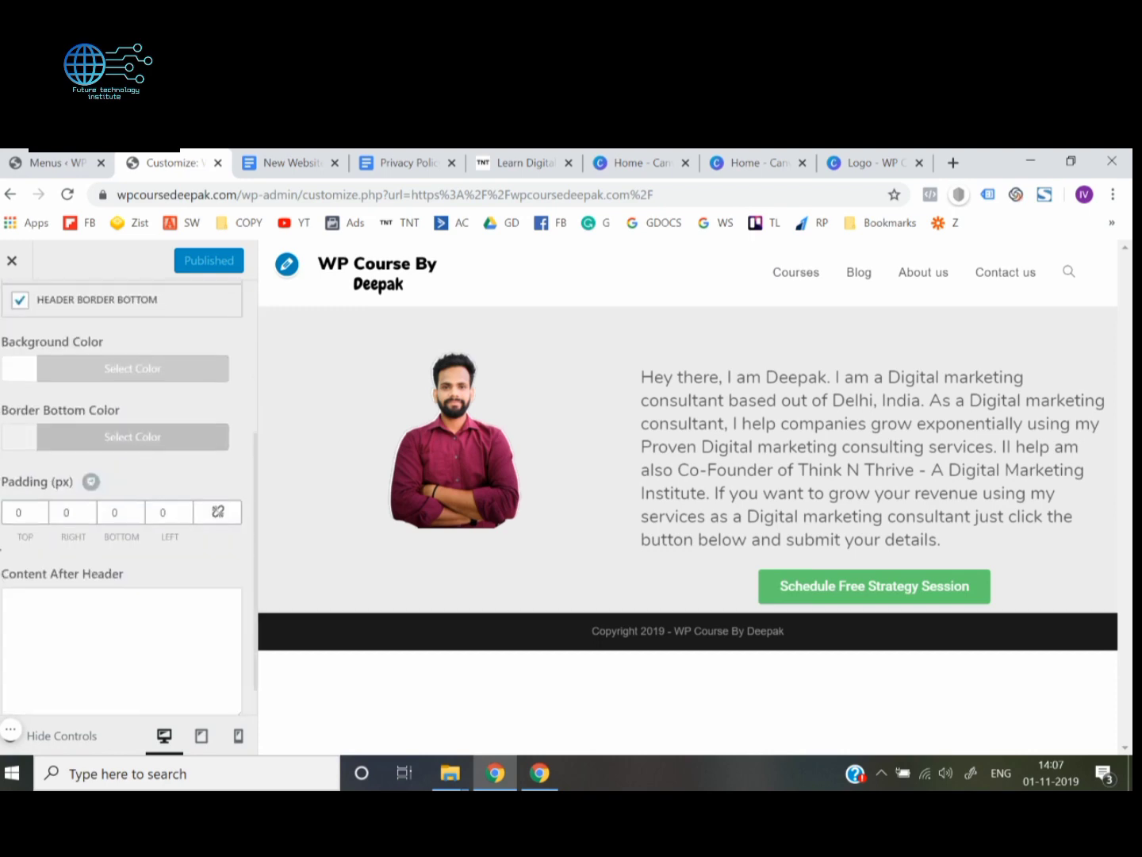
pyautogui.scroll(4, 26, 381)
pyautogui.click(12, 318)
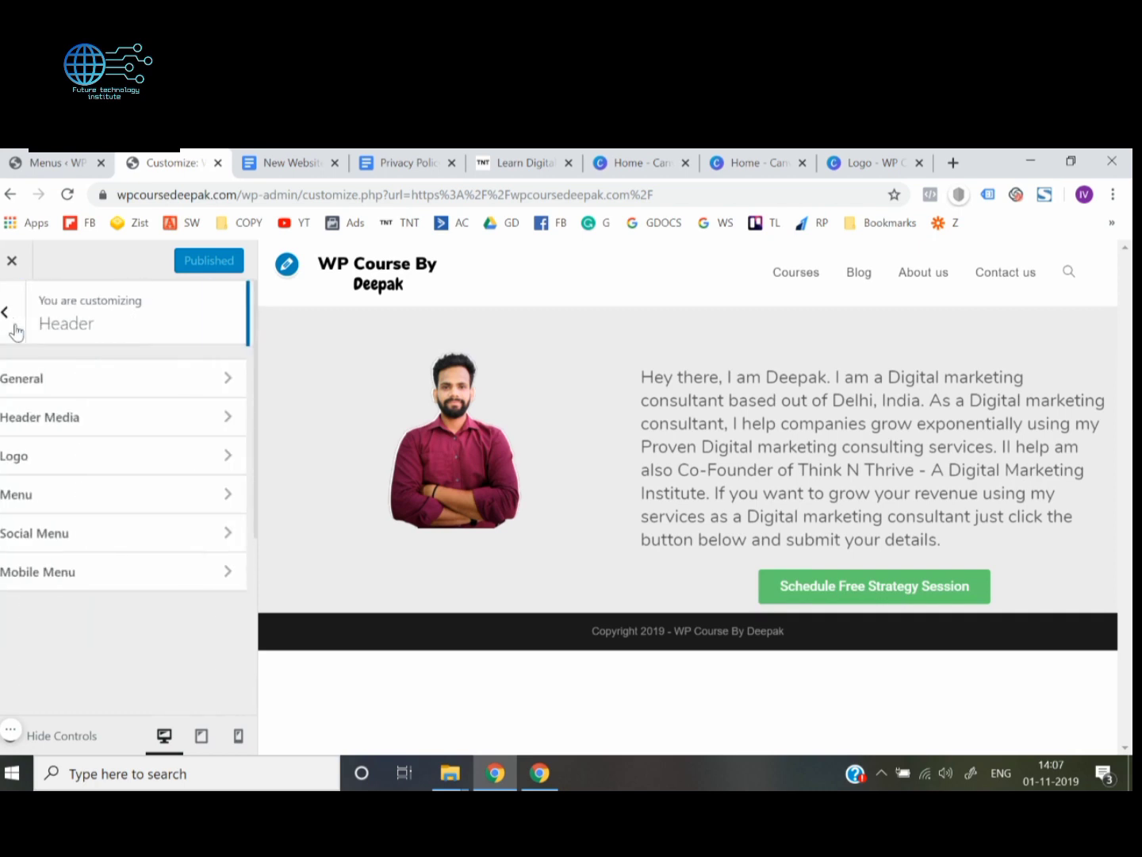
pyautogui.click(11, 311)
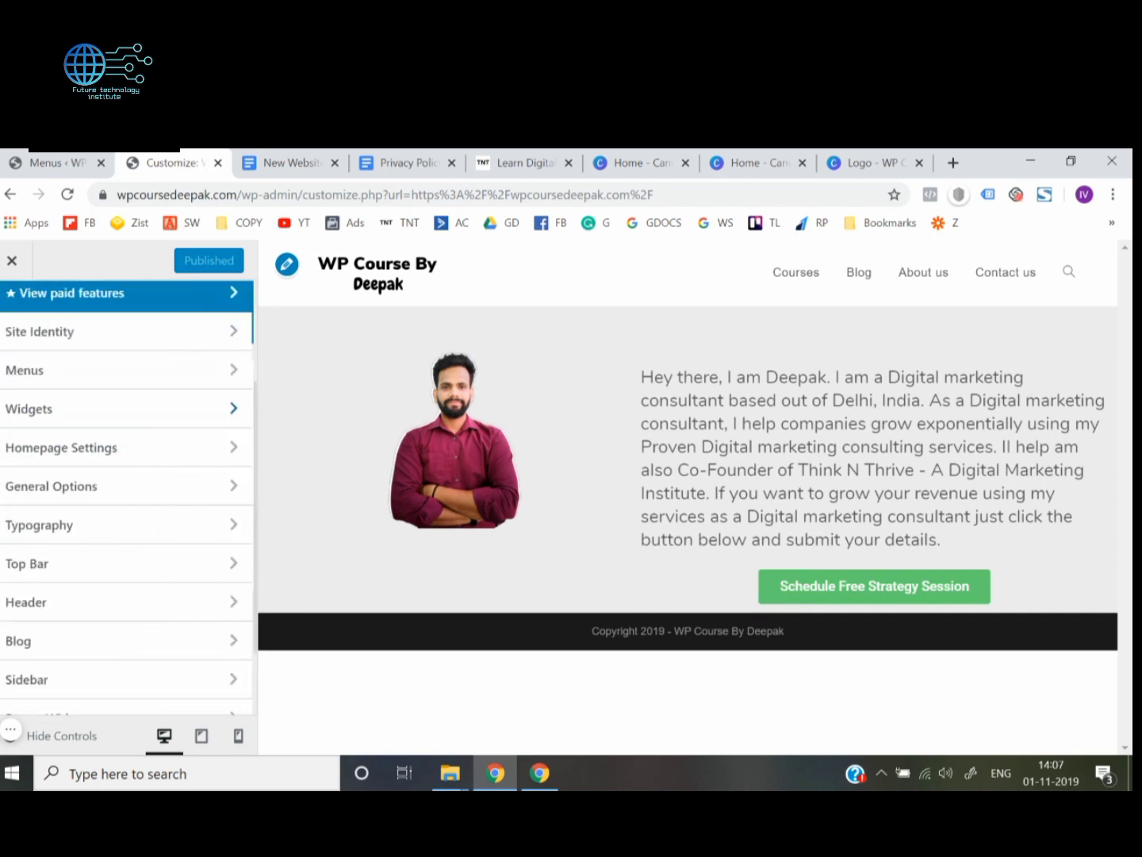
pyautogui.scroll(-2, 64, 527)
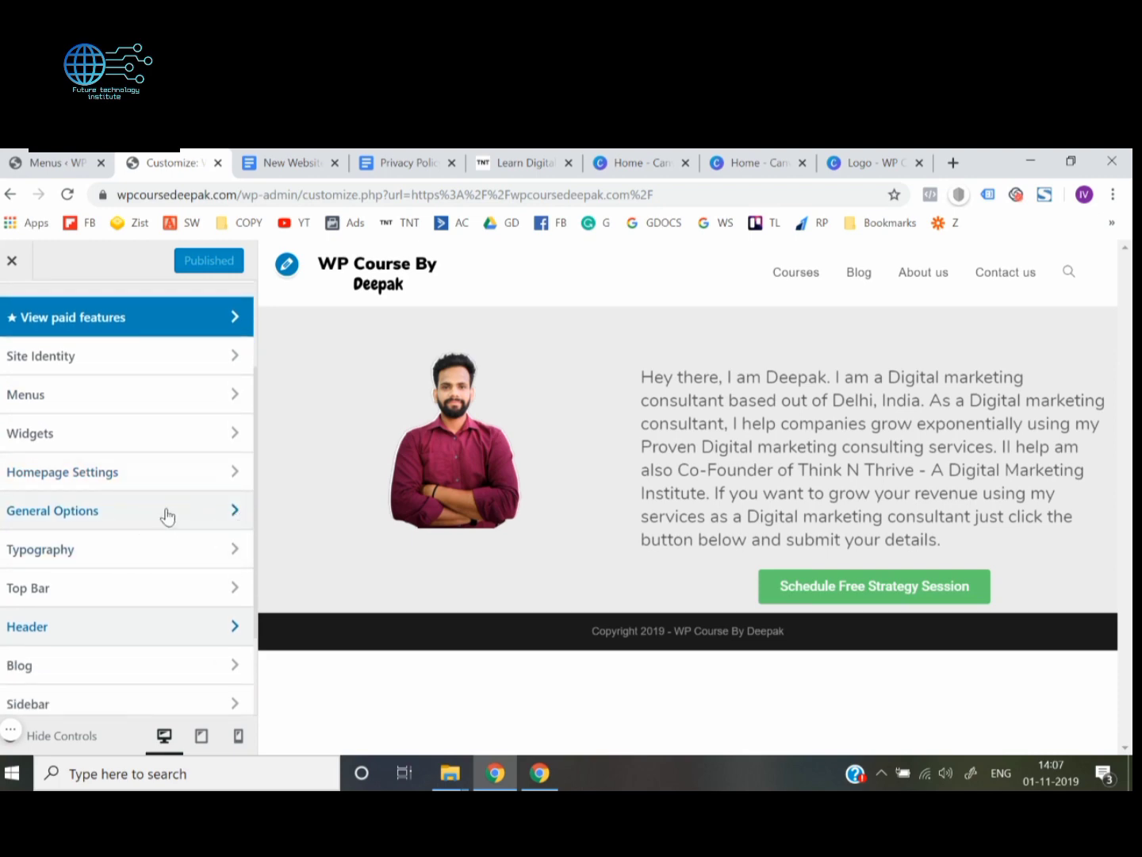
# Examine the General Settings and General Styling under General Options, including layout, widths and color choices, and return to the main sections
pyautogui.click(177, 517)
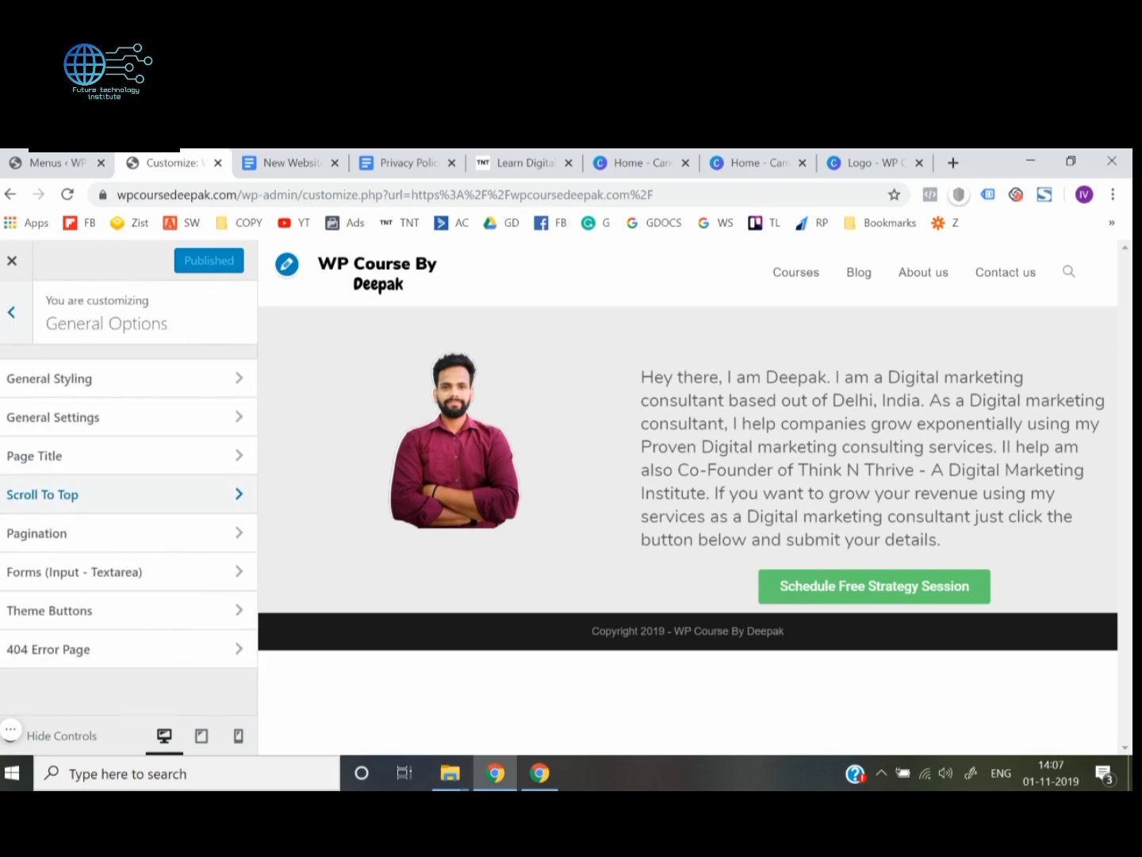
pyautogui.click(107, 431)
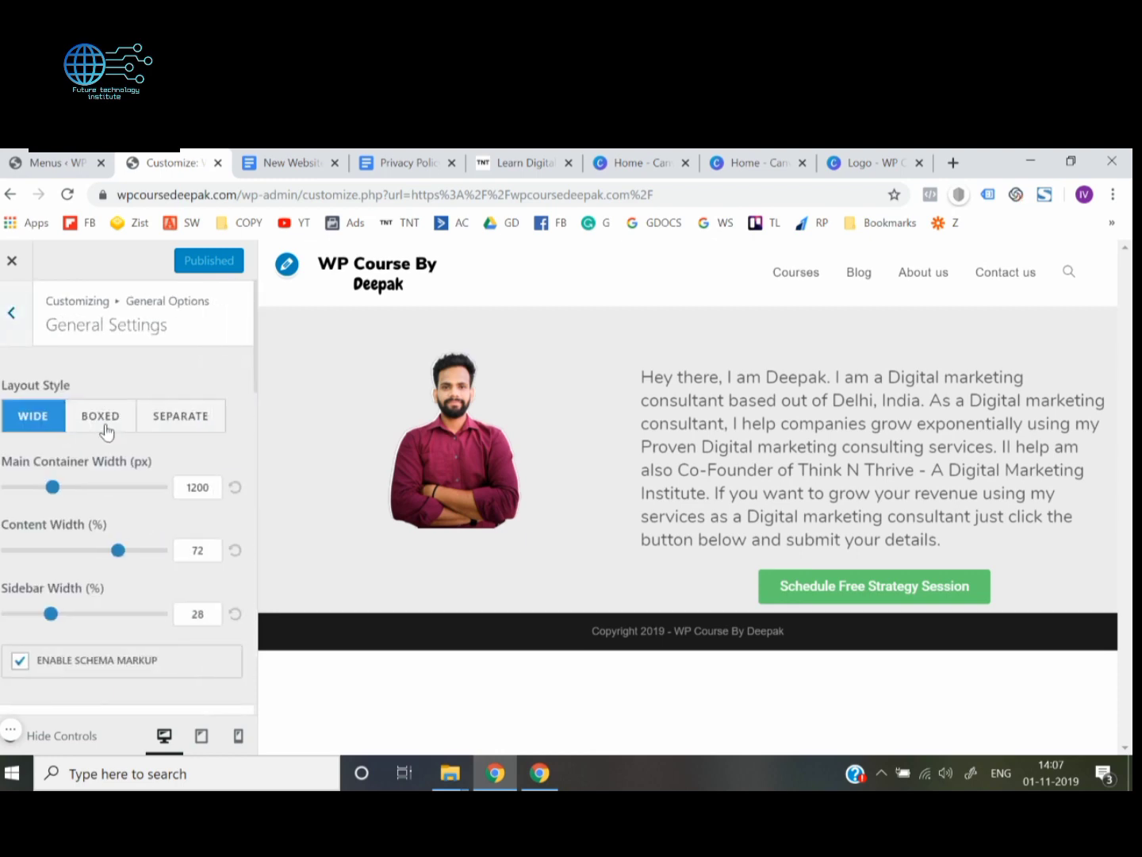
pyautogui.scroll(-15, 126, 491)
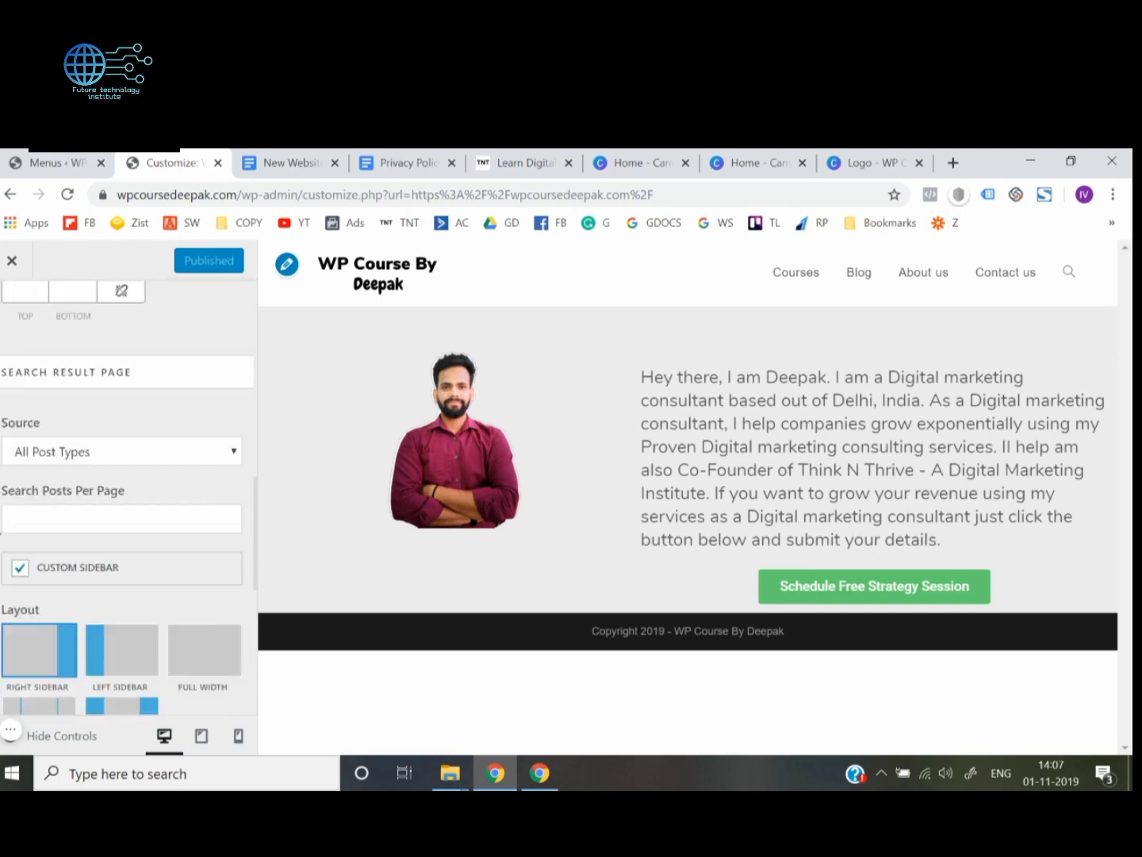
pyautogui.scroll(-2, 127, 492)
pyautogui.scroll(15, 26, 368)
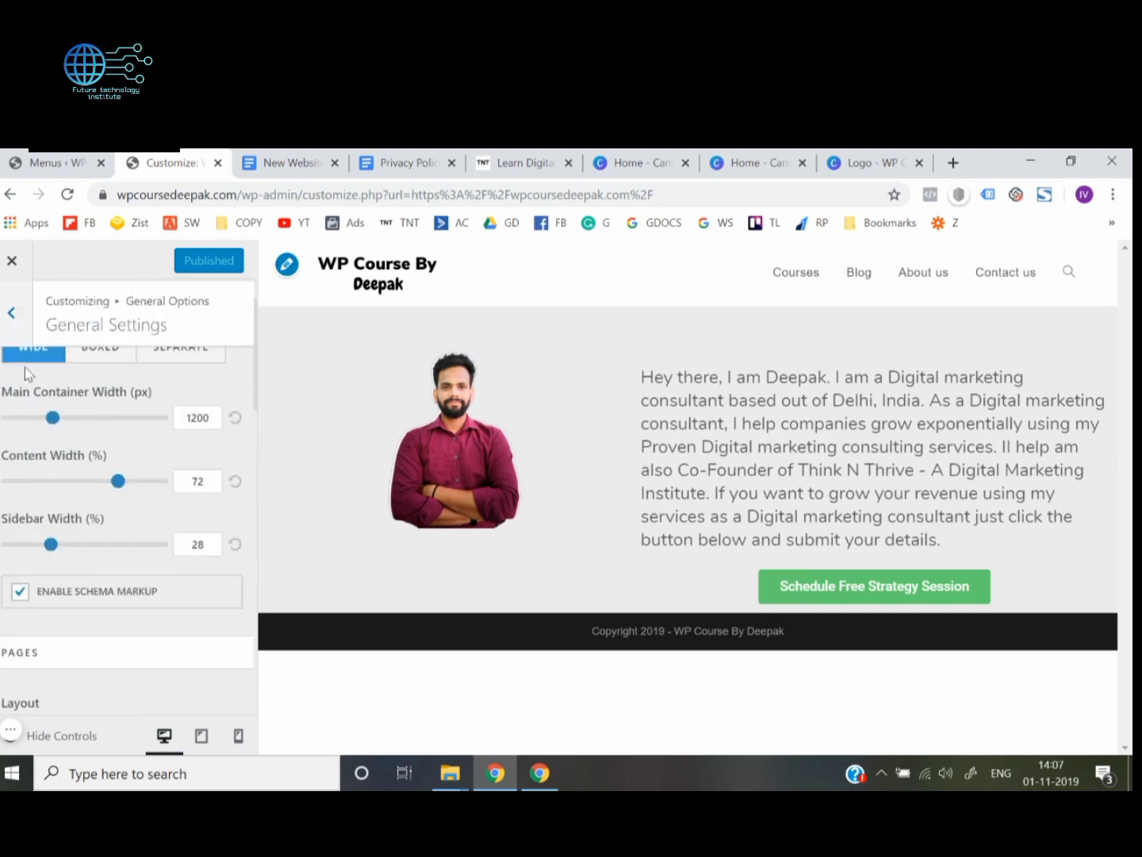
pyautogui.click(12, 312)
pyautogui.click(45, 379)
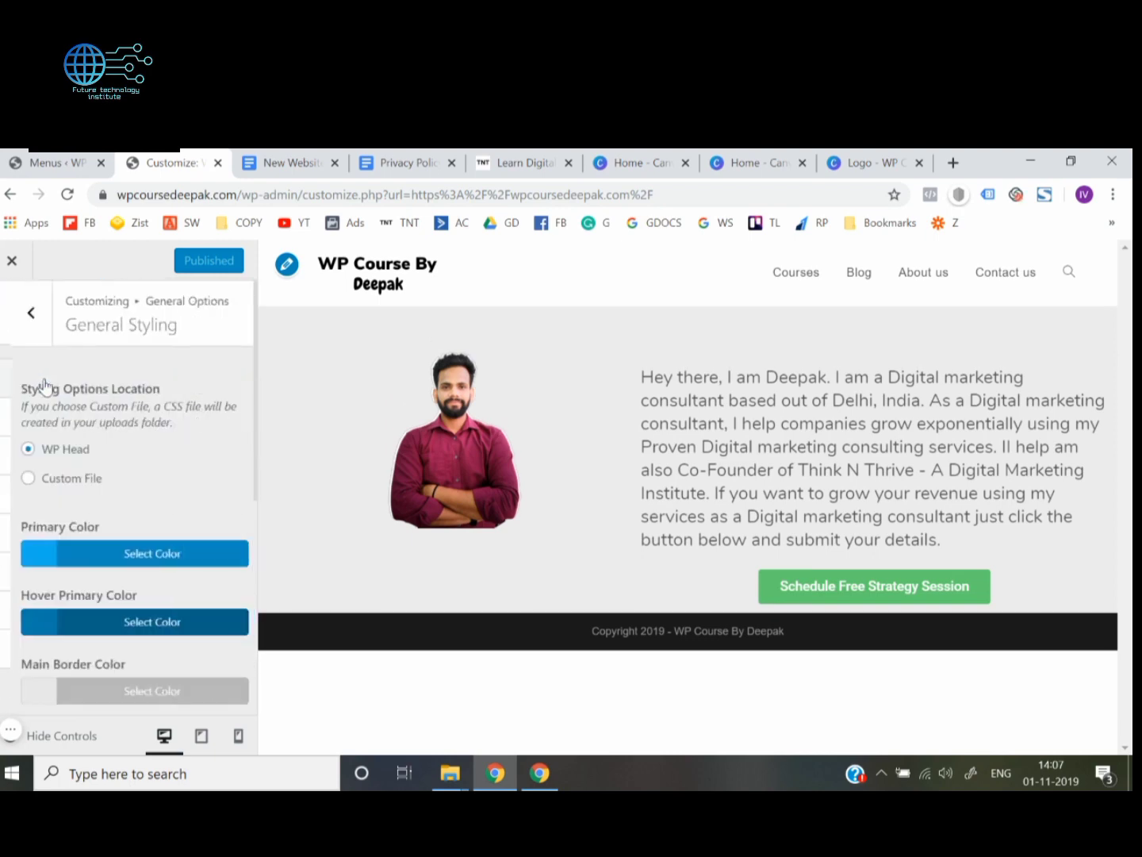
pyautogui.scroll(-5, 127, 508)
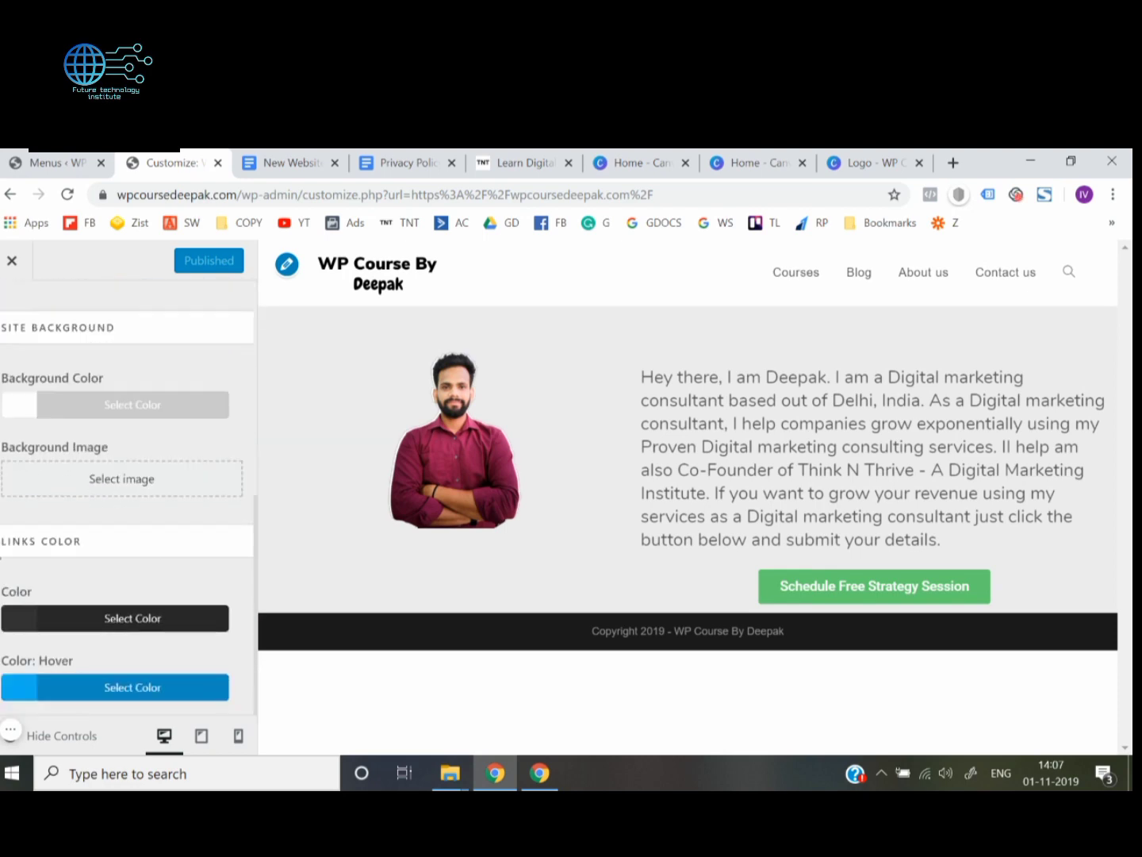
pyautogui.scroll(5, 25, 452)
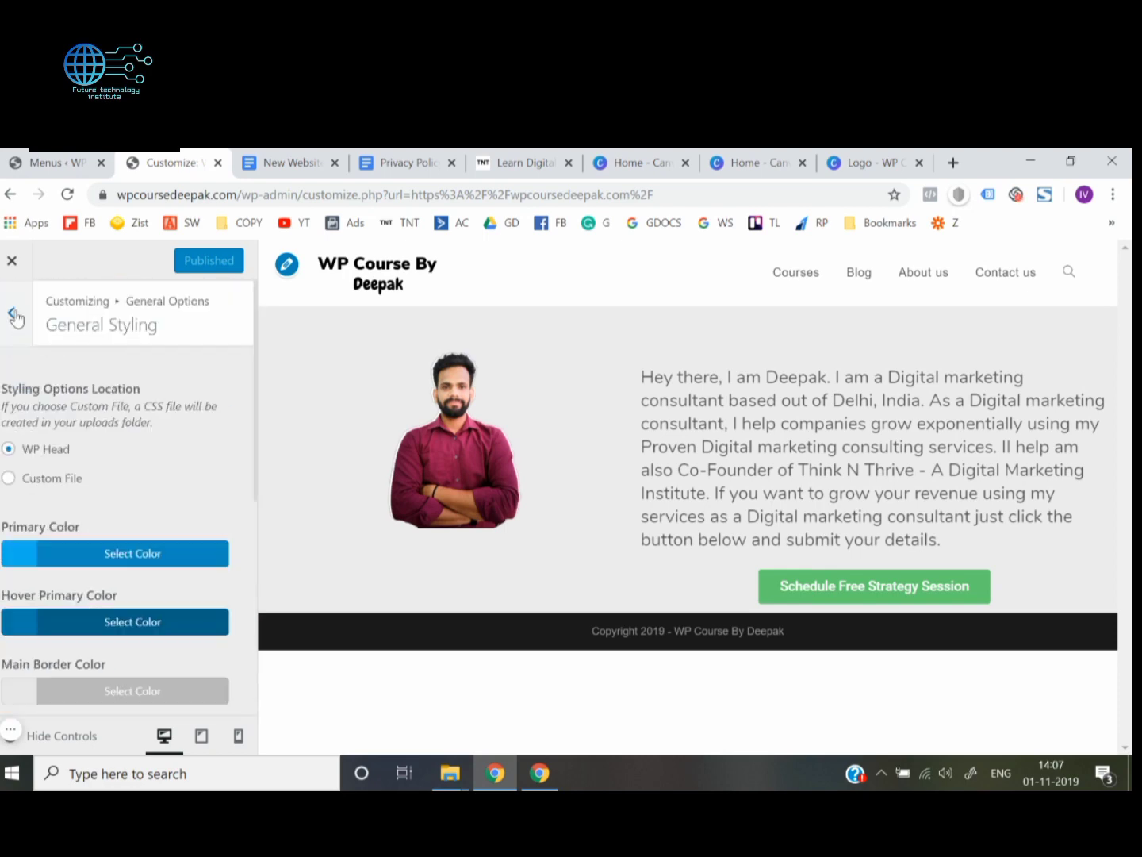
pyautogui.click(12, 312)
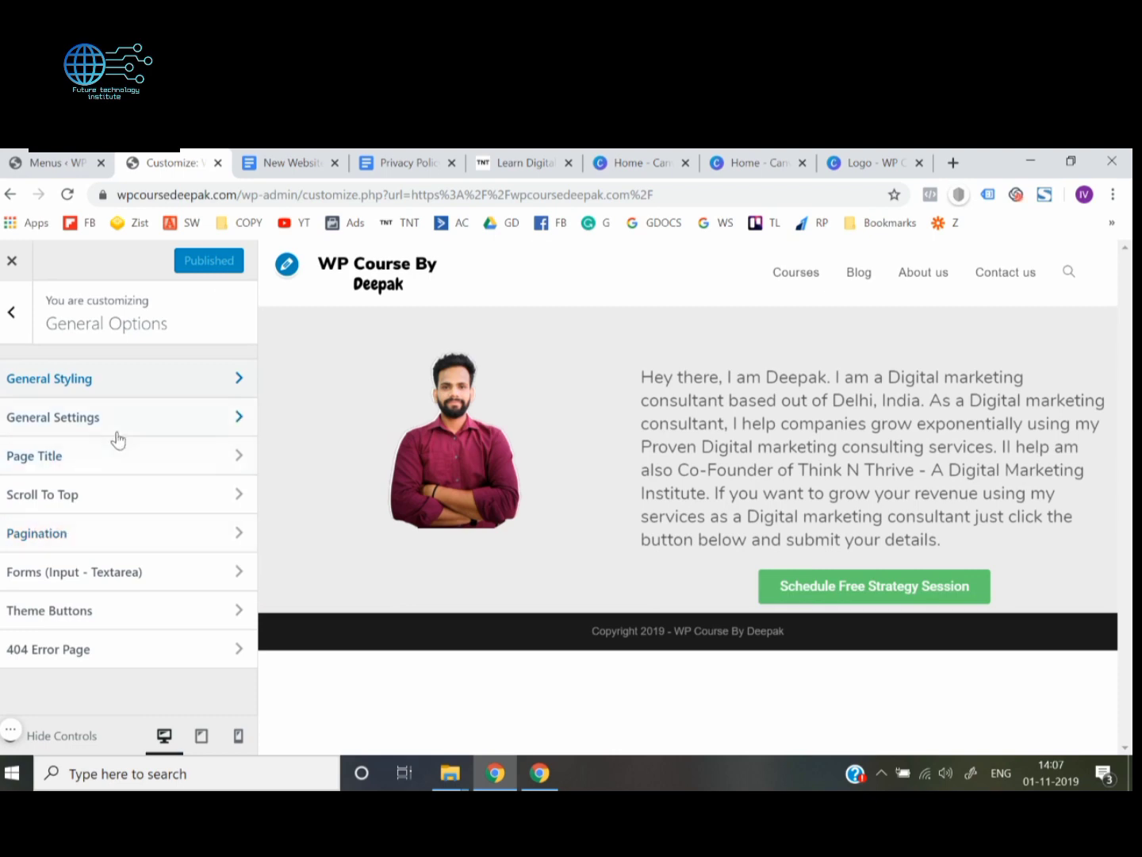
pyautogui.click(12, 315)
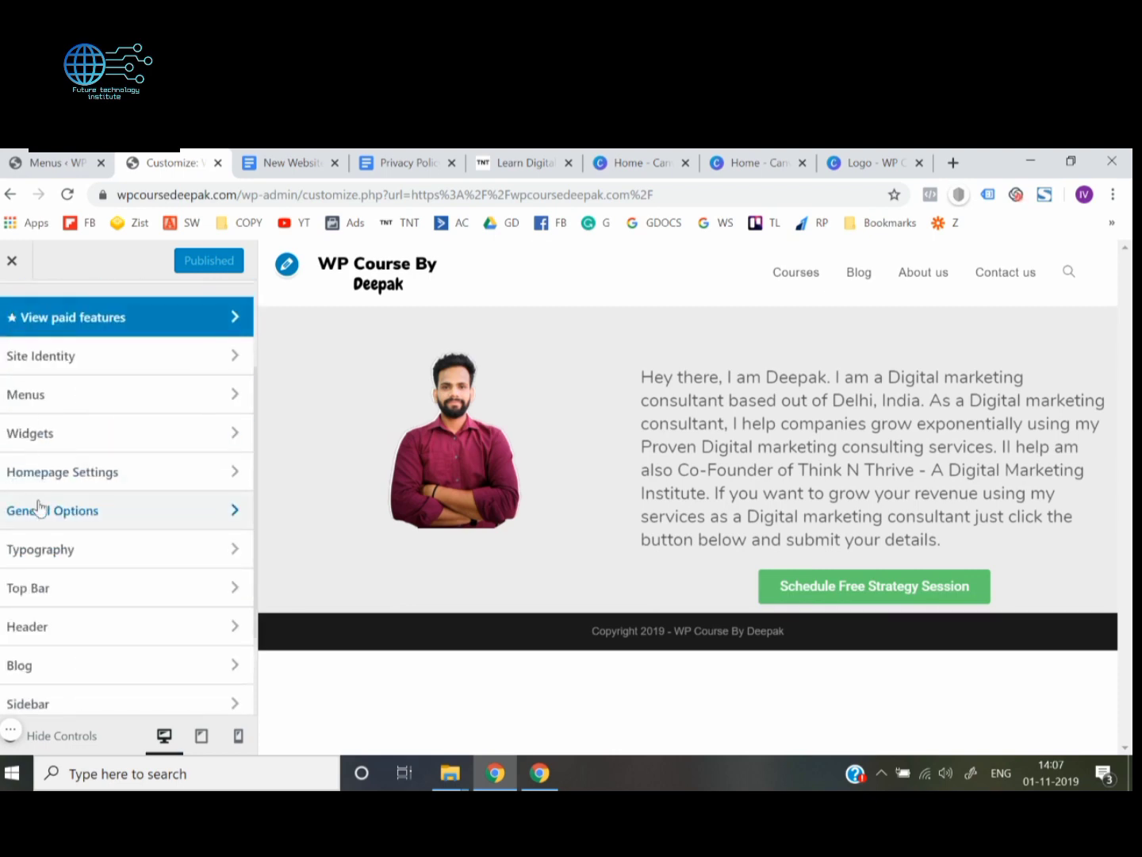
# Look through the customizer sections and the elements offered under Typography, from headings and menus to blog titles and widgets
pyautogui.scroll(-1, 38, 506)
pyautogui.scroll(3, 53, 498)
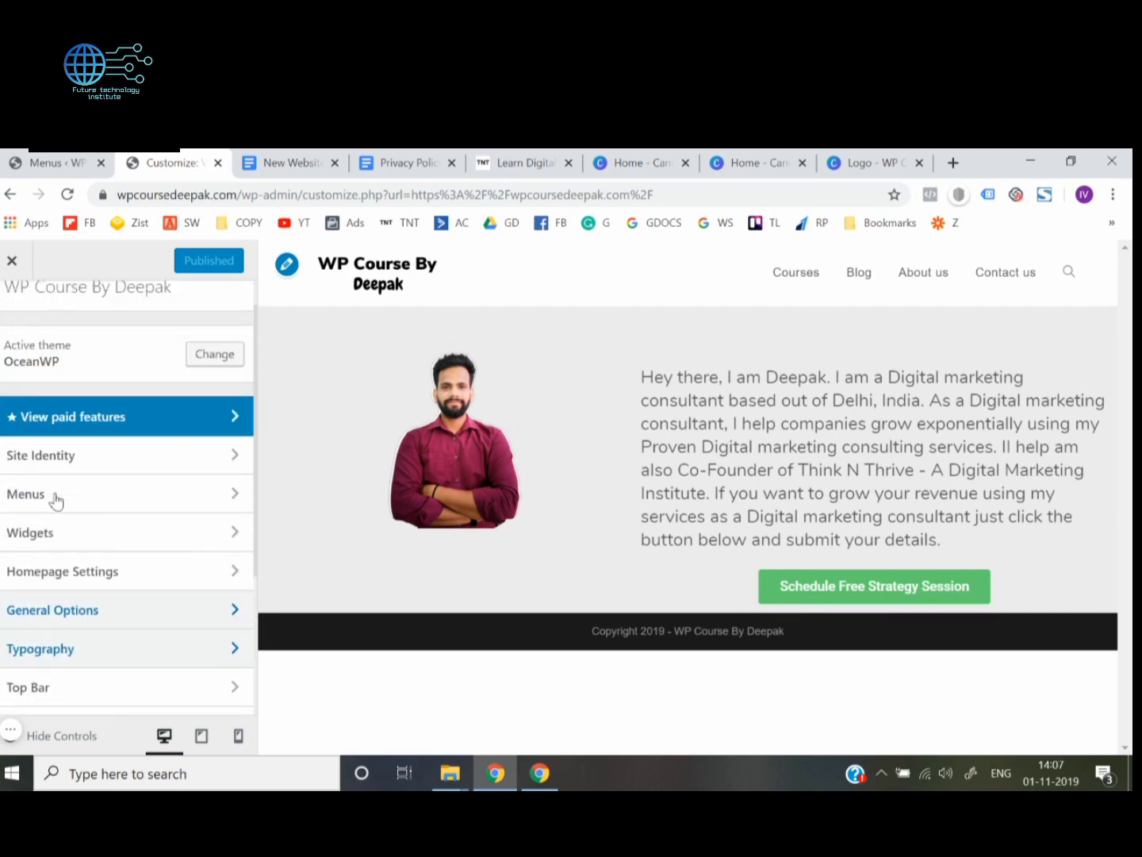
pyautogui.scroll(-3, 54, 497)
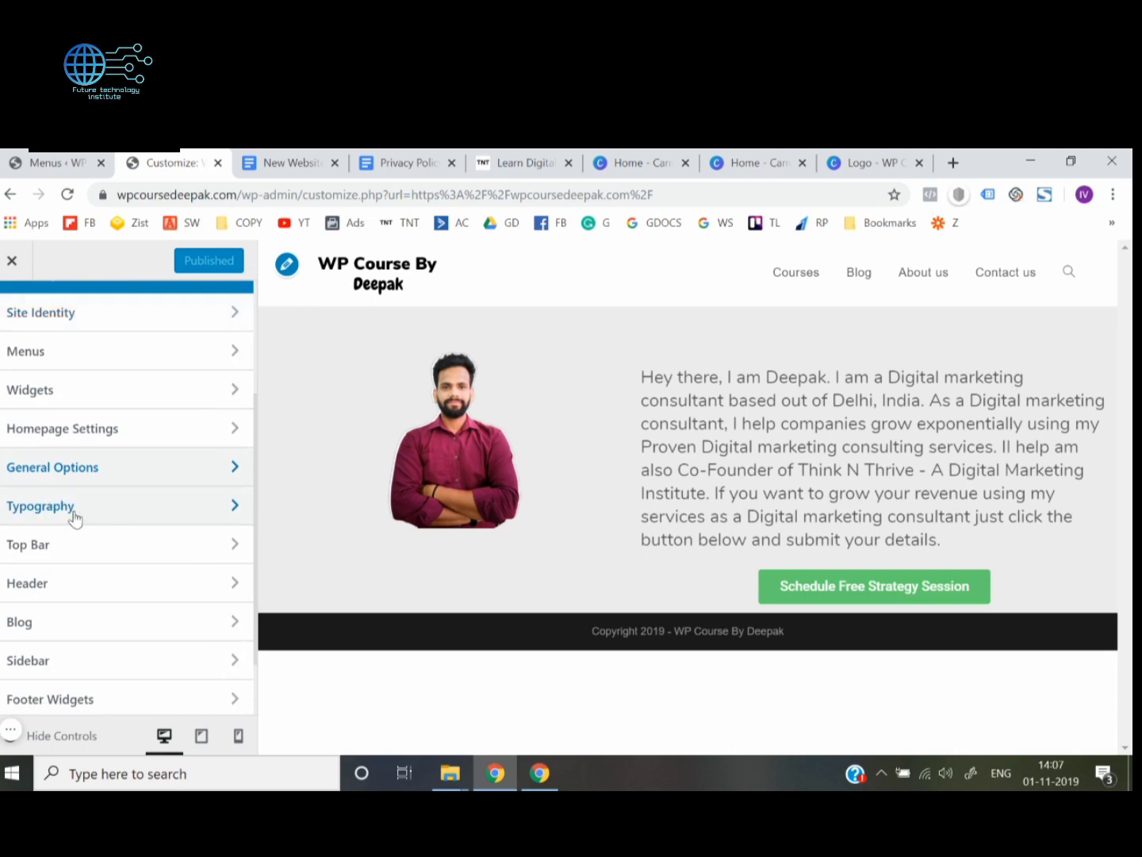
pyautogui.click(74, 517)
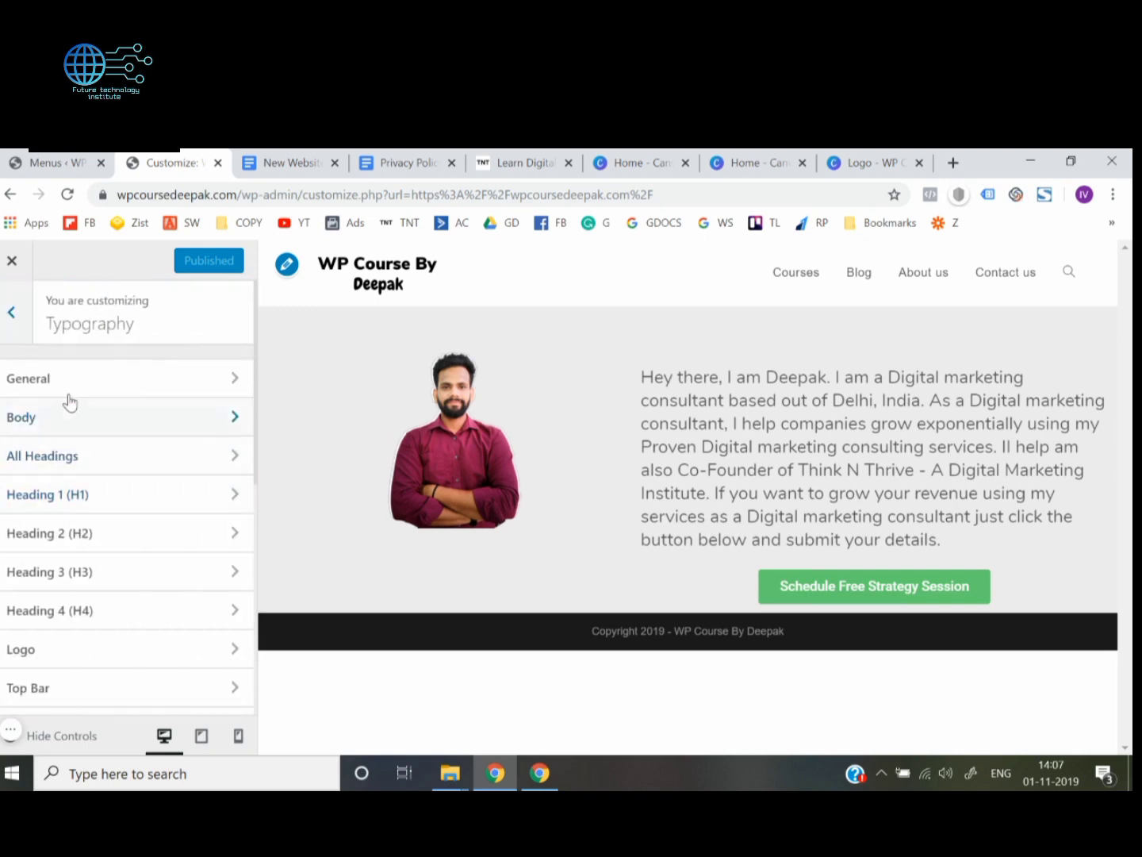
pyautogui.scroll(-2, 102, 645)
pyautogui.scroll(-4, 127, 563)
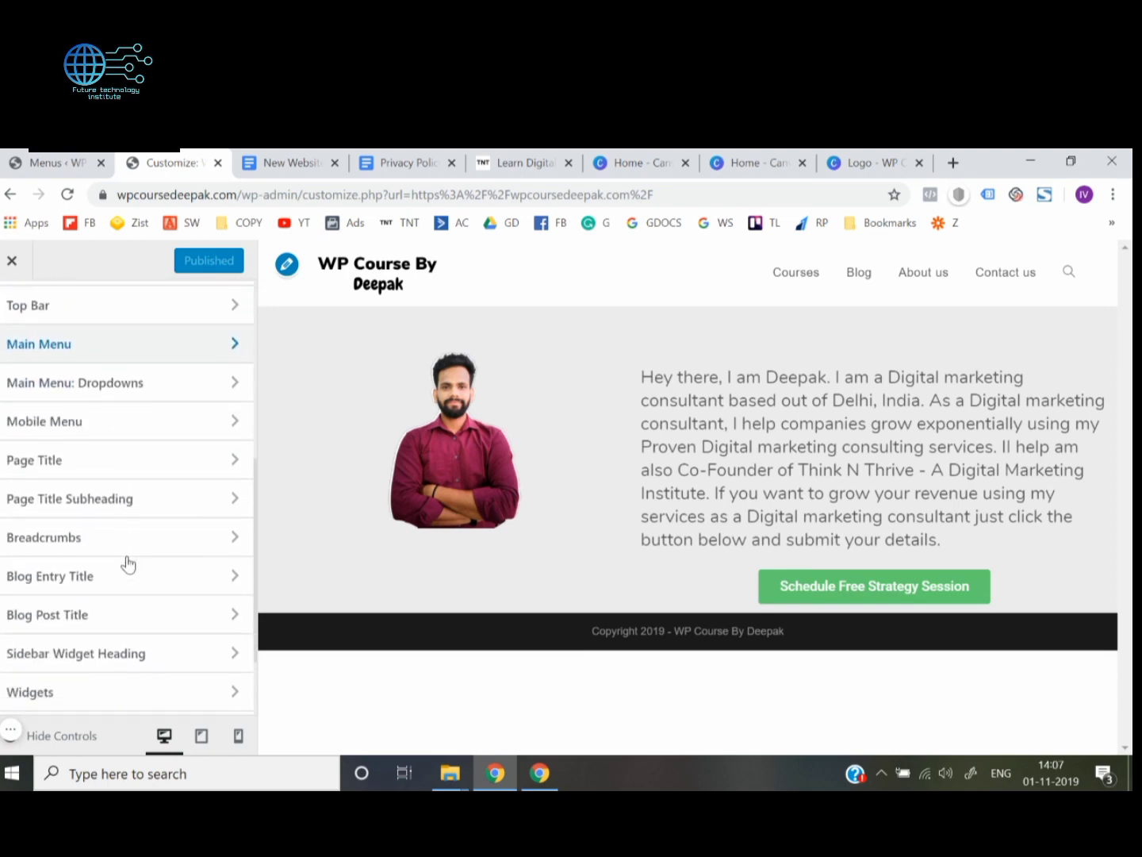
pyautogui.scroll(6, 127, 563)
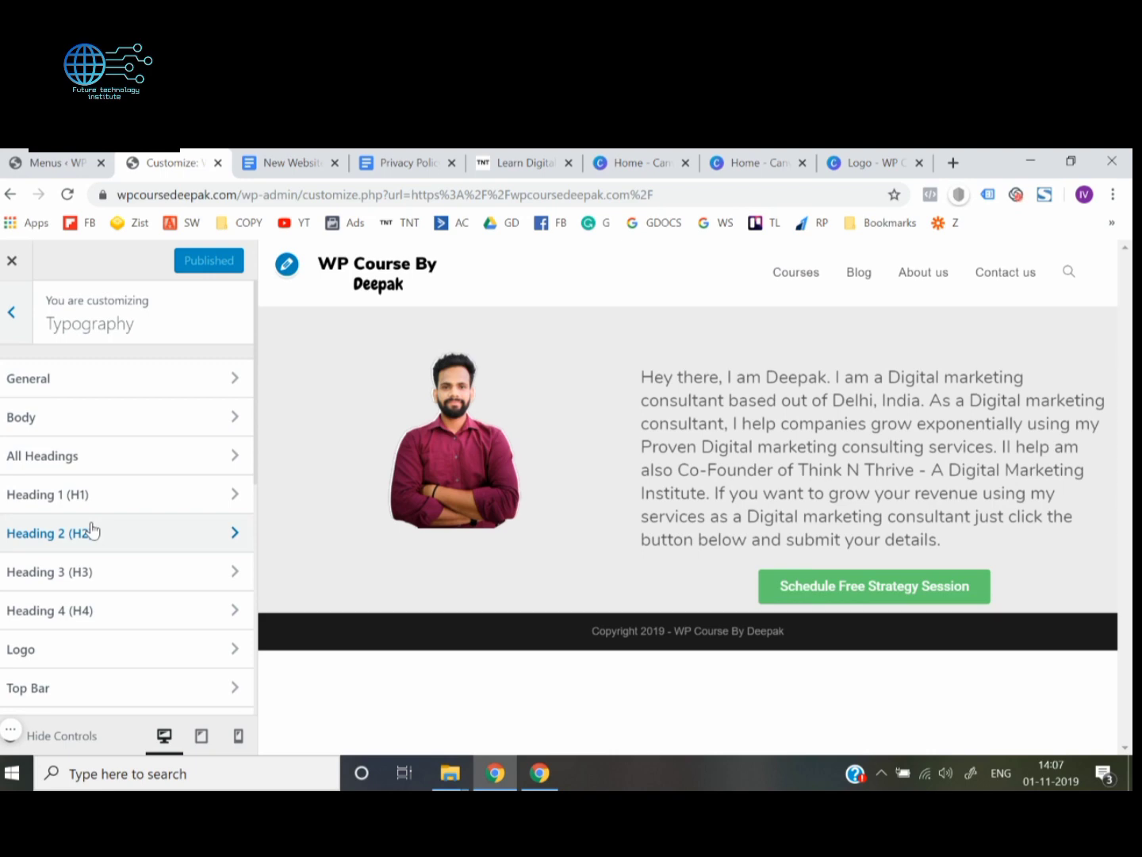
pyautogui.scroll(-2, 91, 530)
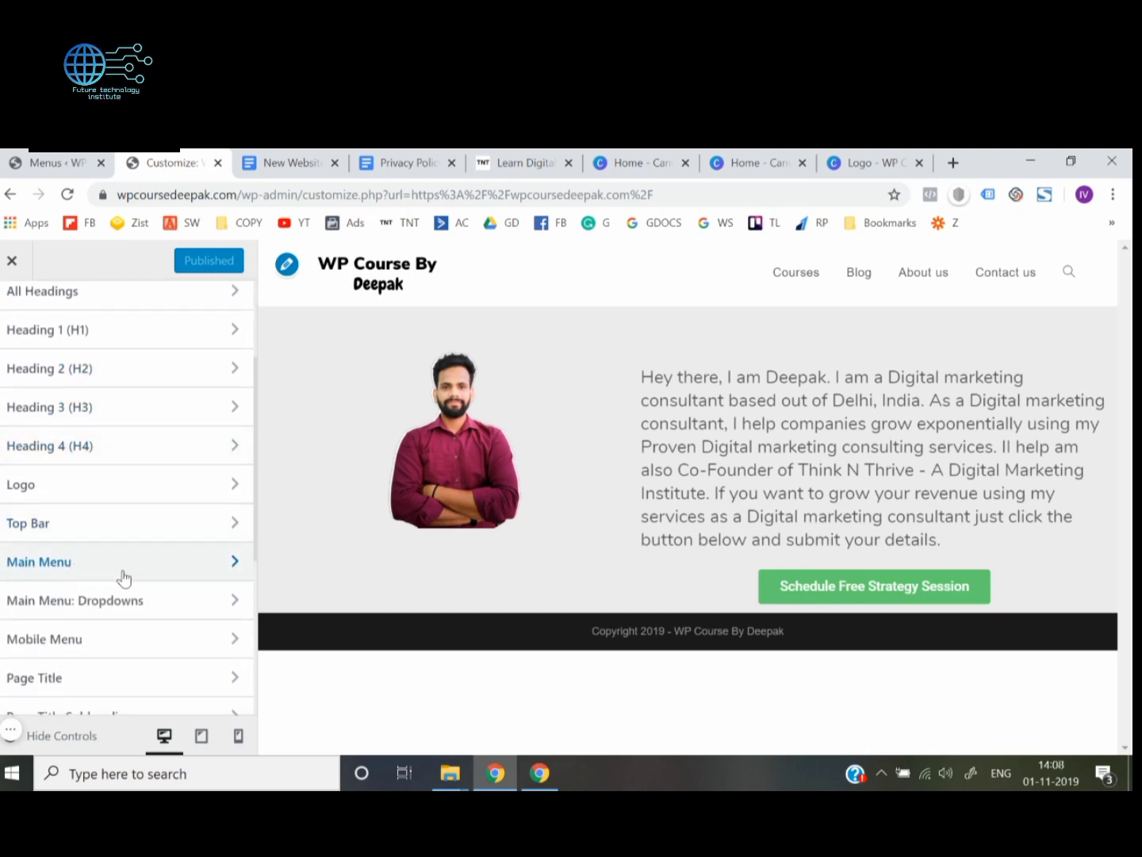
# Set the font family of the main menu's typography to Nunito
pyautogui.click(125, 579)
pyautogui.scroll(-1, 89, 417)
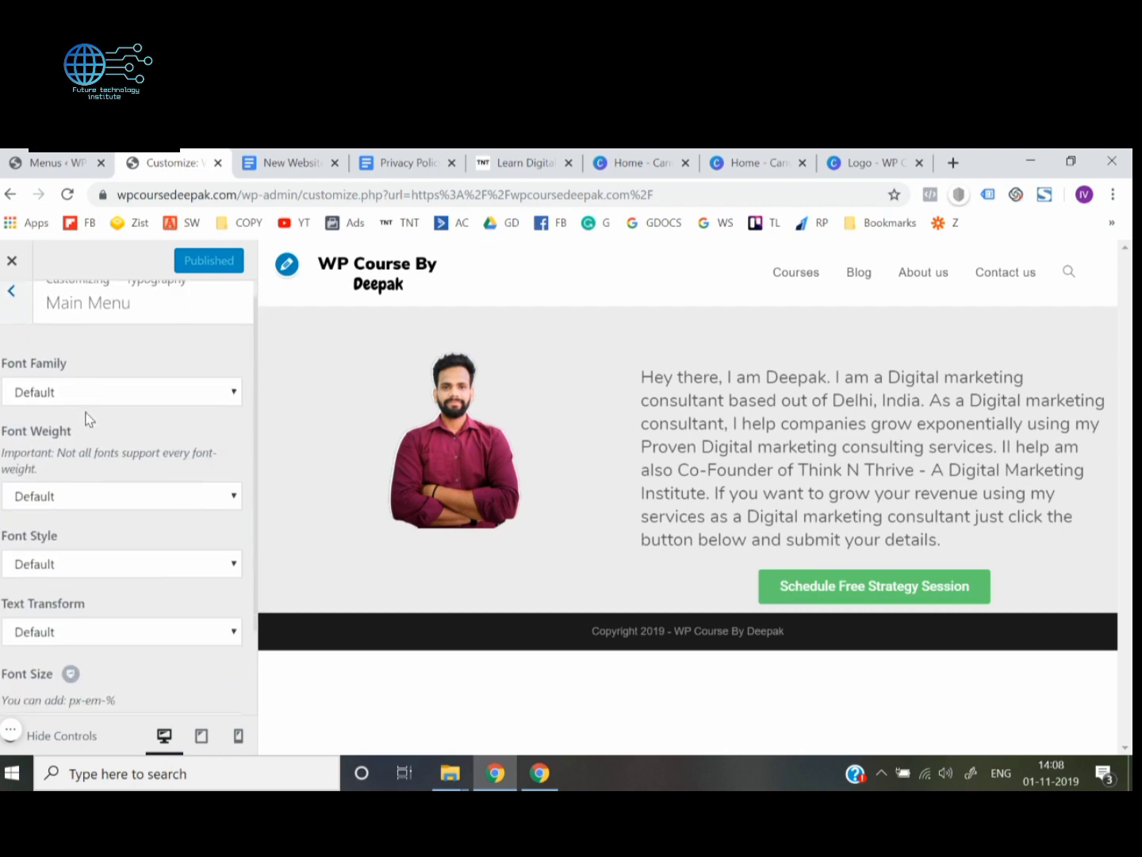
pyautogui.click(116, 397)
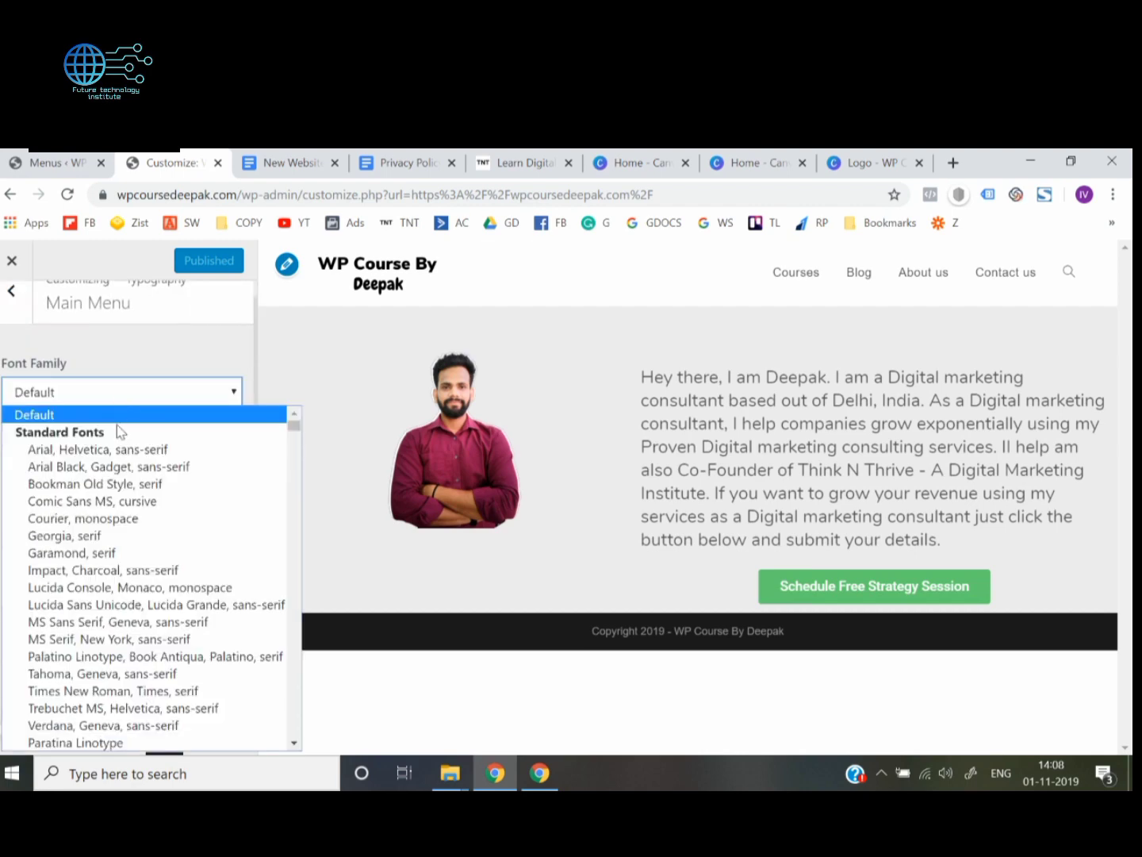
pyautogui.write('nun')
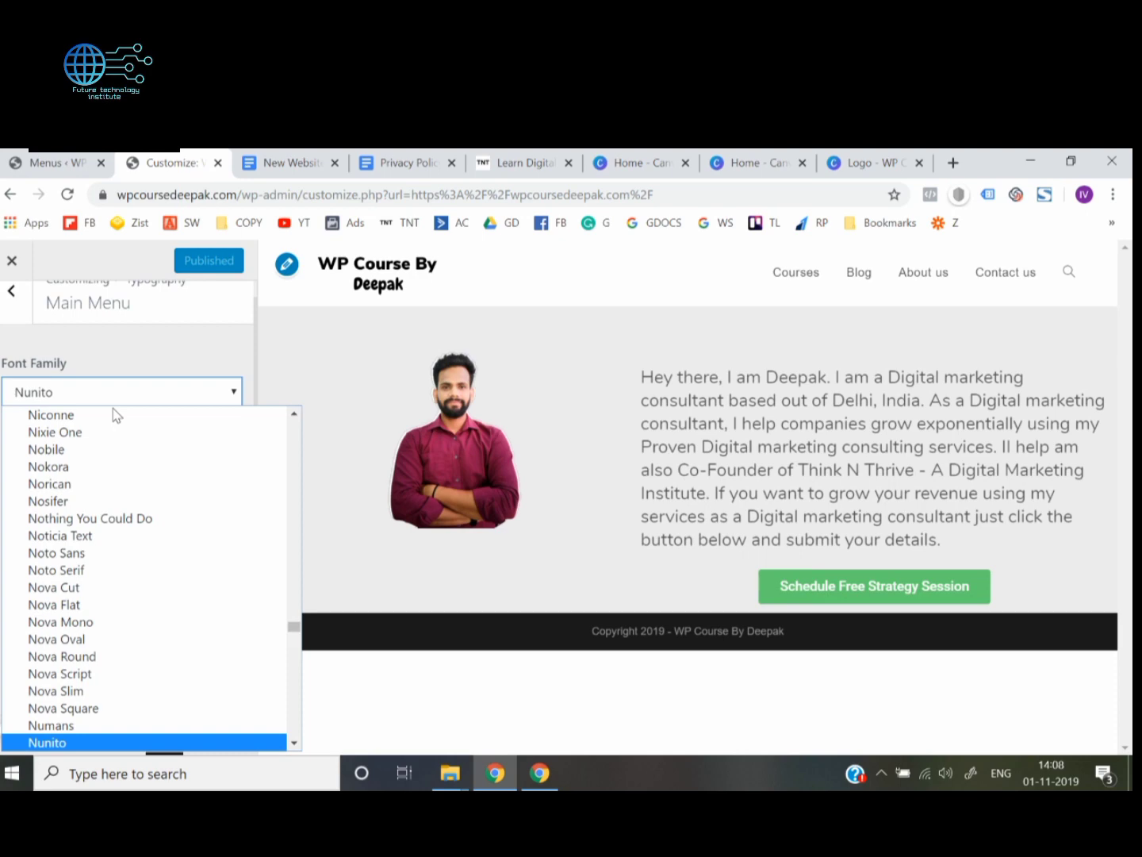
pyautogui.press('Return')
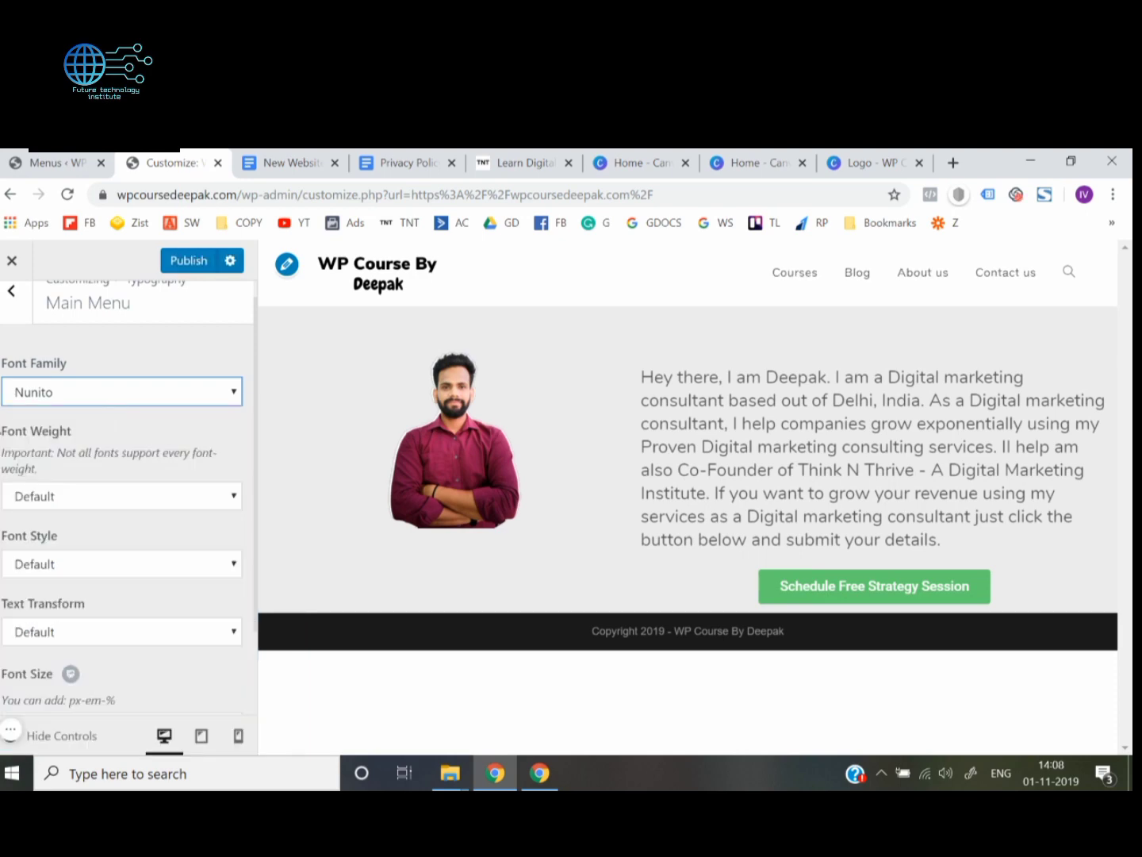
# Set the main menu's font style to Normal and its font size to 15px
pyautogui.scroll(-1, 127, 508)
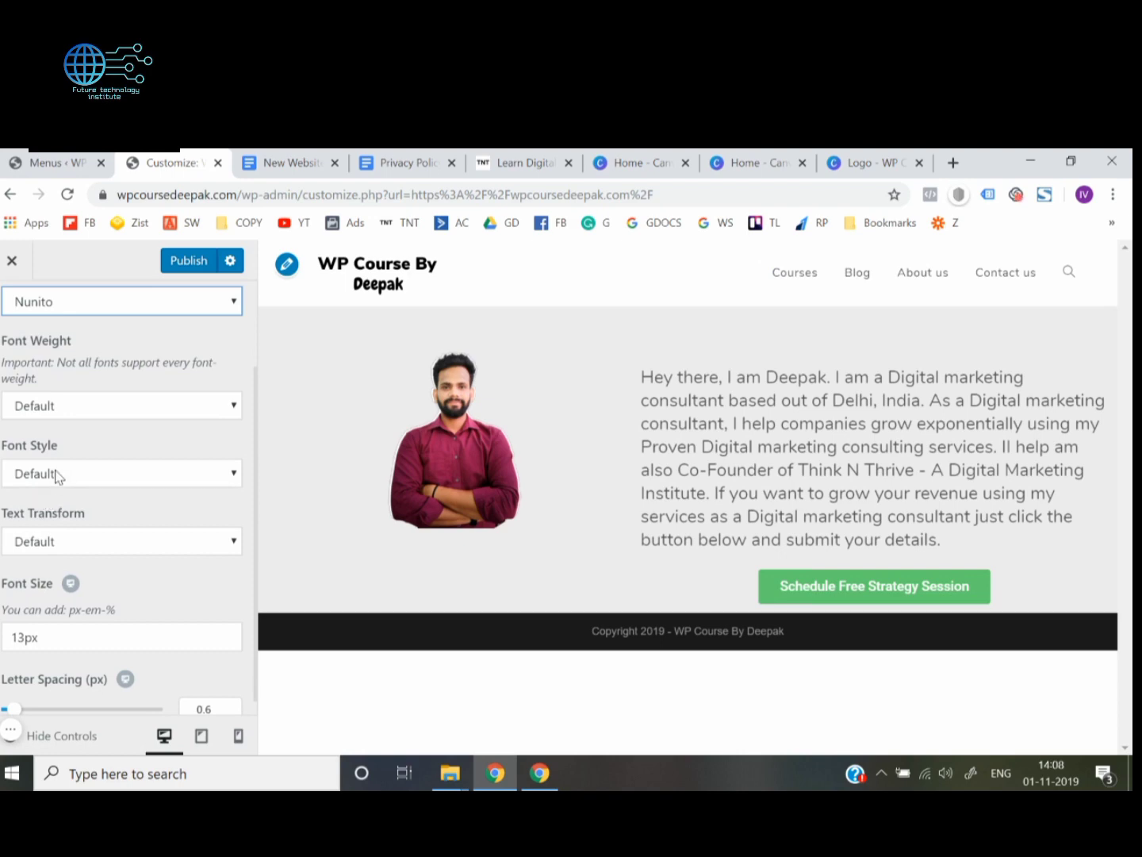
pyautogui.click(56, 474)
pyautogui.click(55, 515)
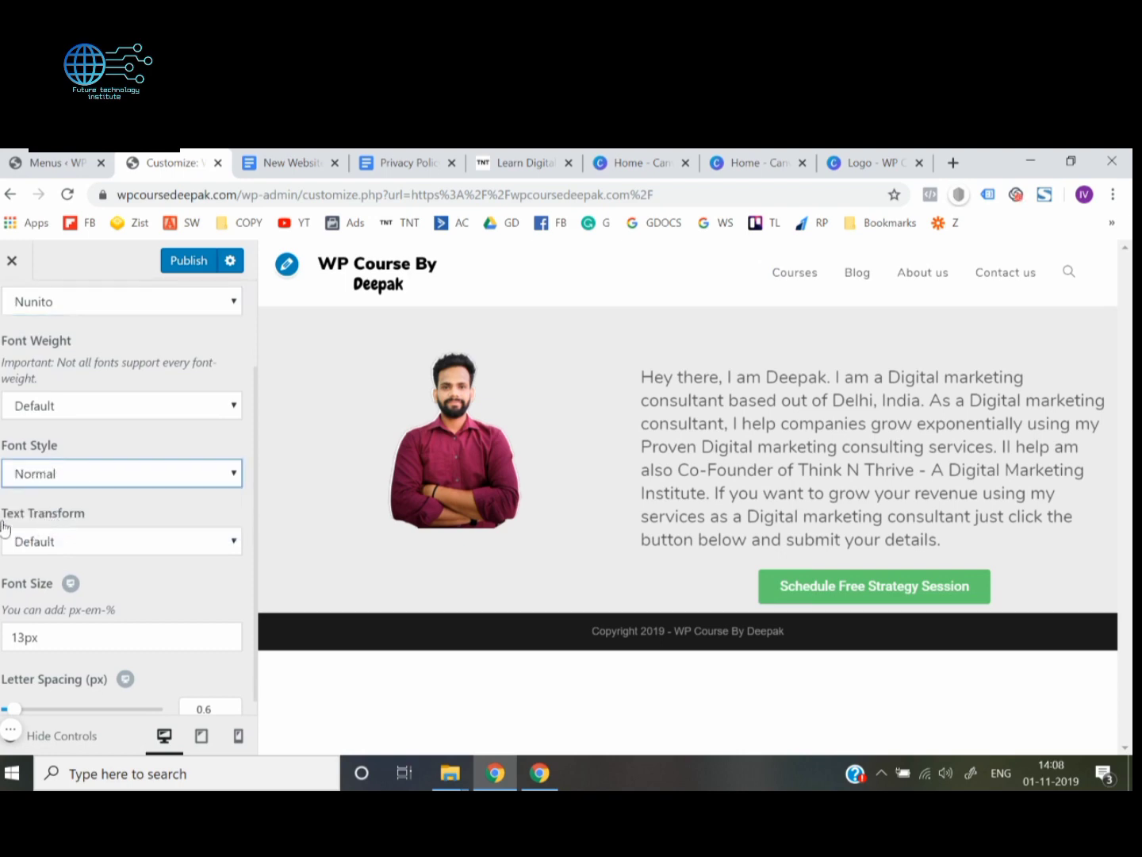
pyautogui.scroll(-1, 127, 496)
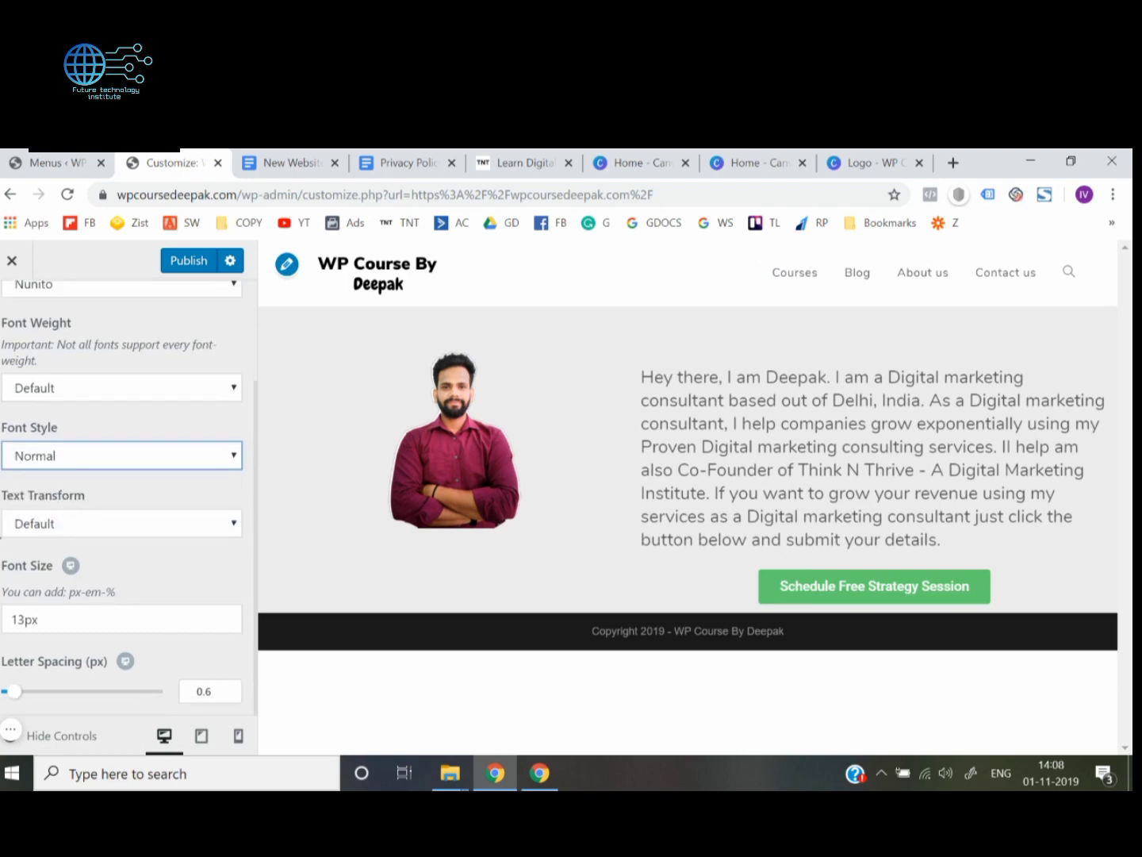
pyautogui.click(26, 625)
pyautogui.press('BackSpace')
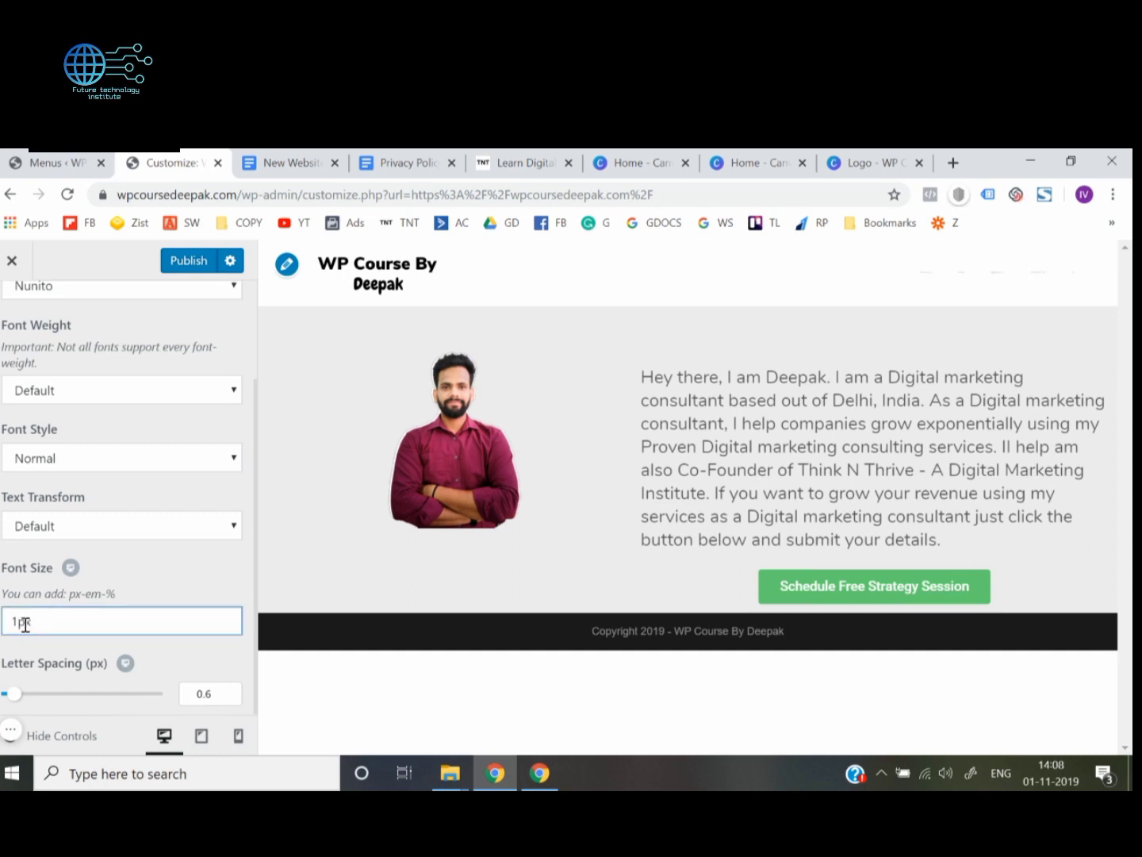
pyautogui.write('5')
pyautogui.click(1, 601)
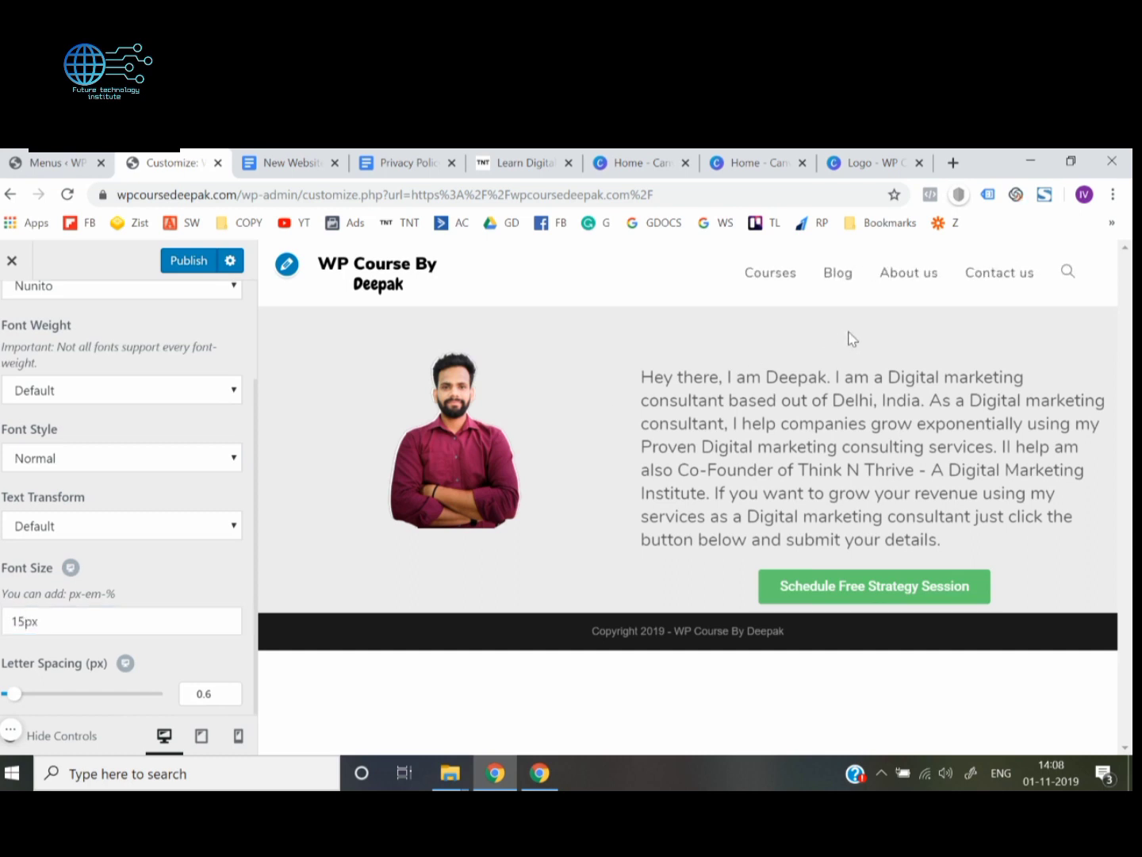
# Publish the main menu typography changes and close the customizer to return to the live site
pyautogui.scroll(-1, 1, 602)
pyautogui.scroll(2, 2, 603)
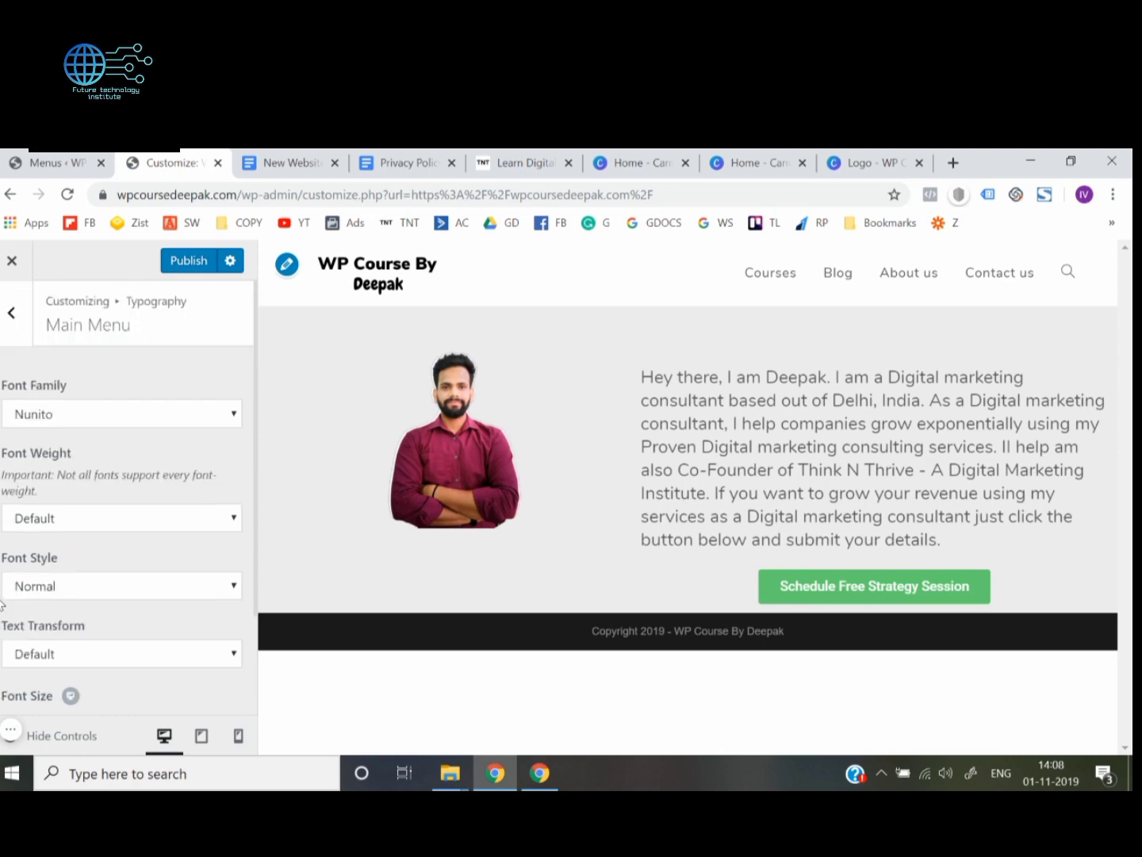
pyautogui.click(190, 261)
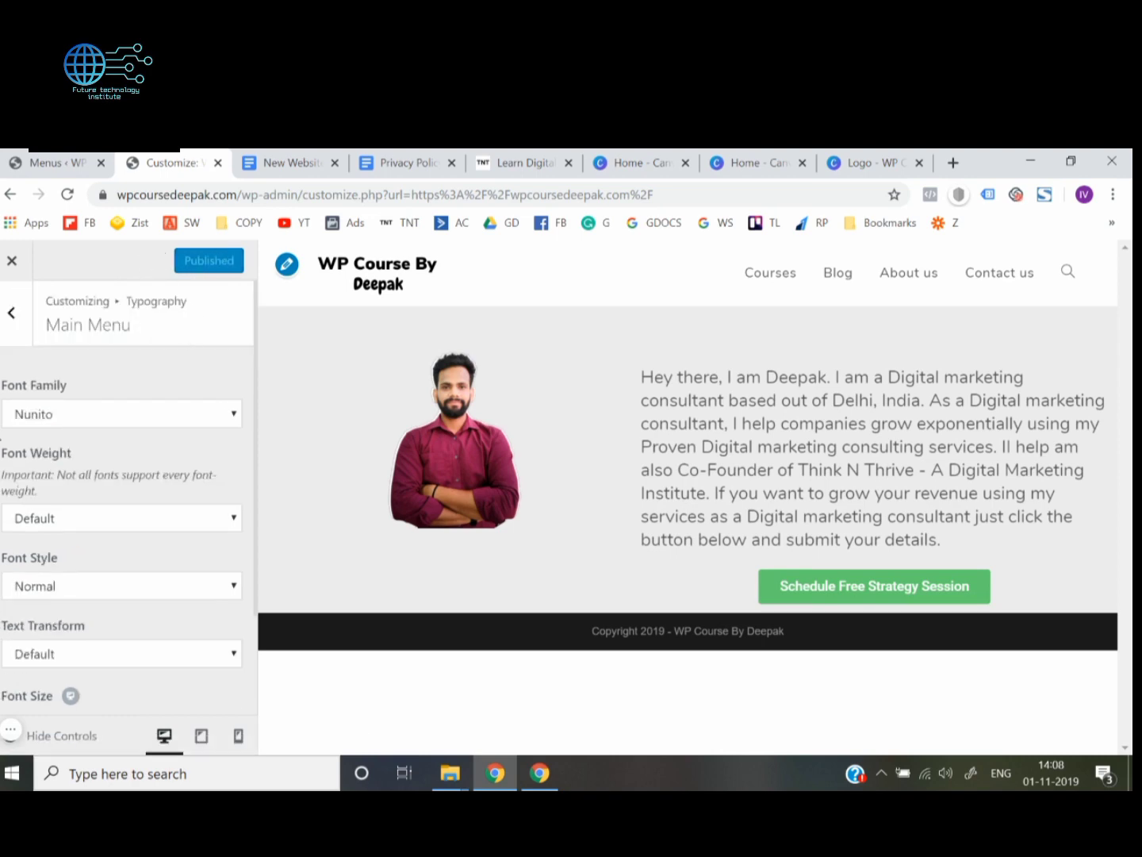
pyautogui.click(12, 270)
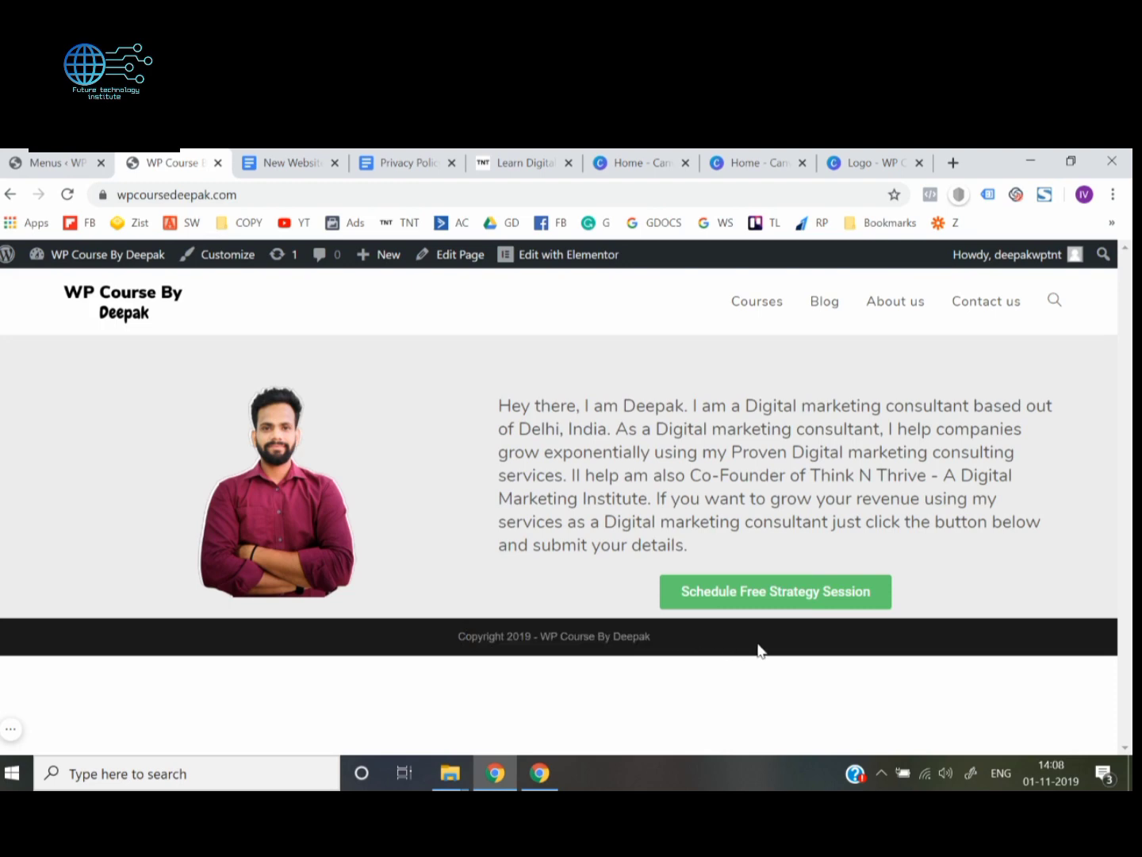
# Examine the copyright text in the homepage footer
pyautogui.moveTo(465, 634); pyautogui.dragTo(732, 648)
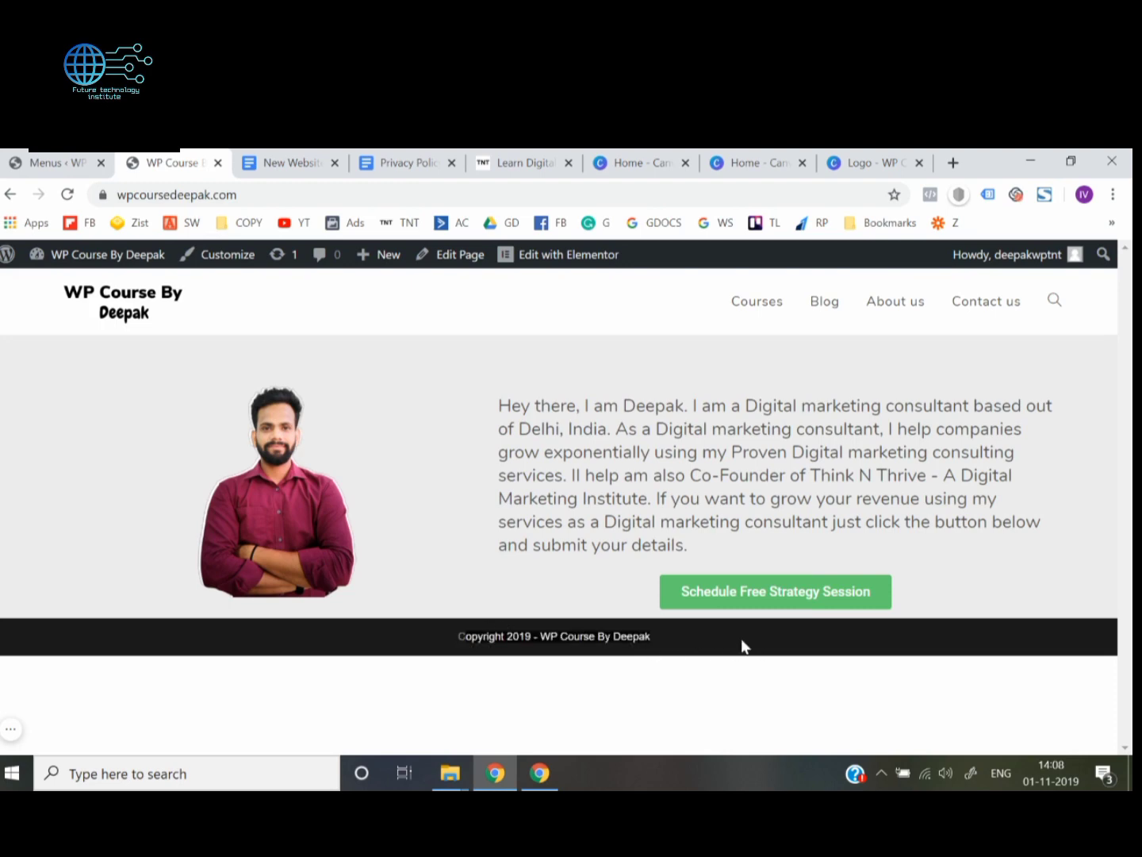
pyautogui.click(744, 645)
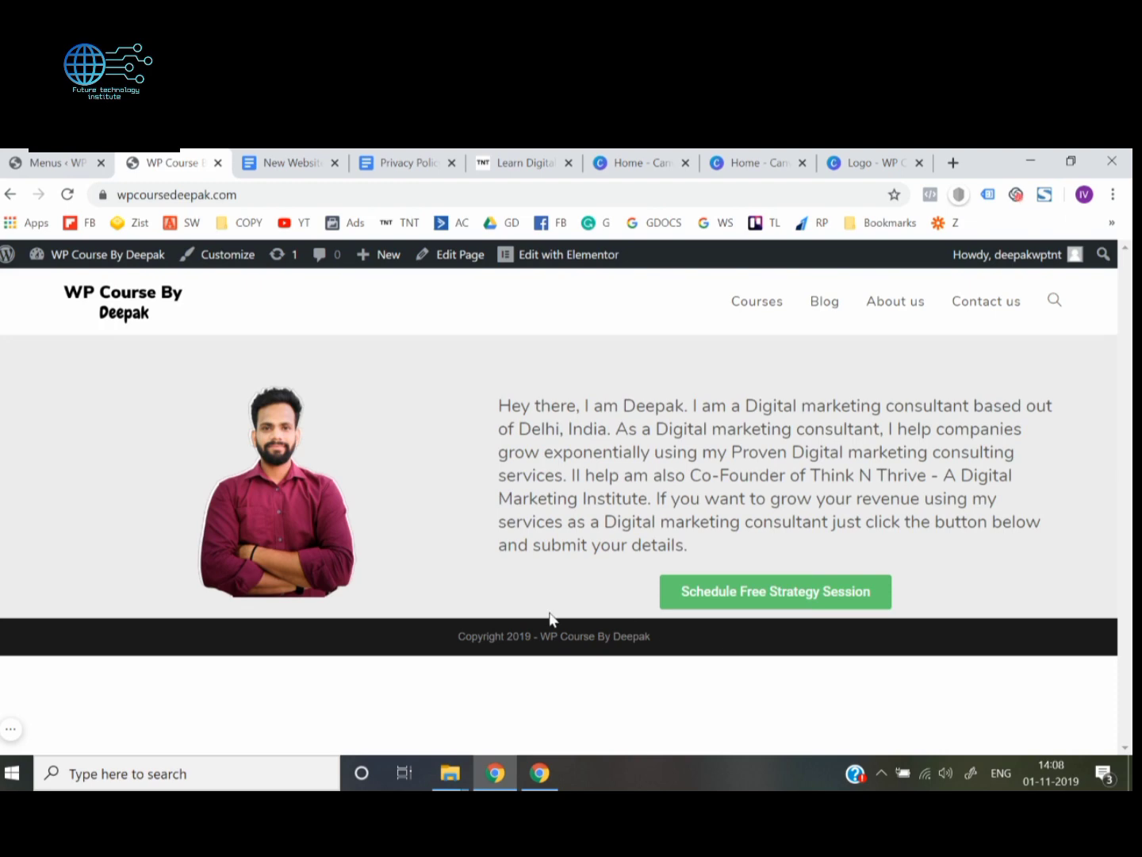
pyautogui.moveTo(461, 638); pyautogui.dragTo(855, 646)
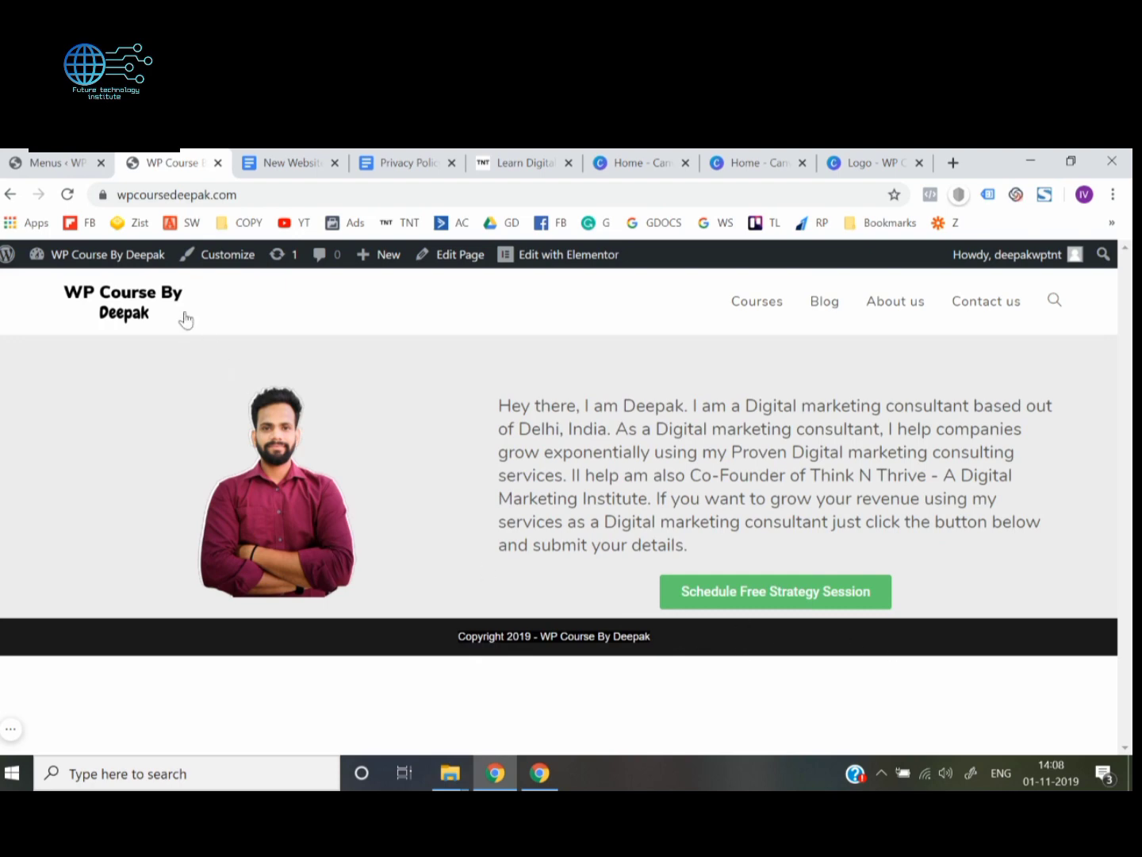
# Create a new page titled "Privacy Policy" from the site's dashboard and publish it
pyautogui.moveTo(145, 263)
pyautogui.click(61, 287)
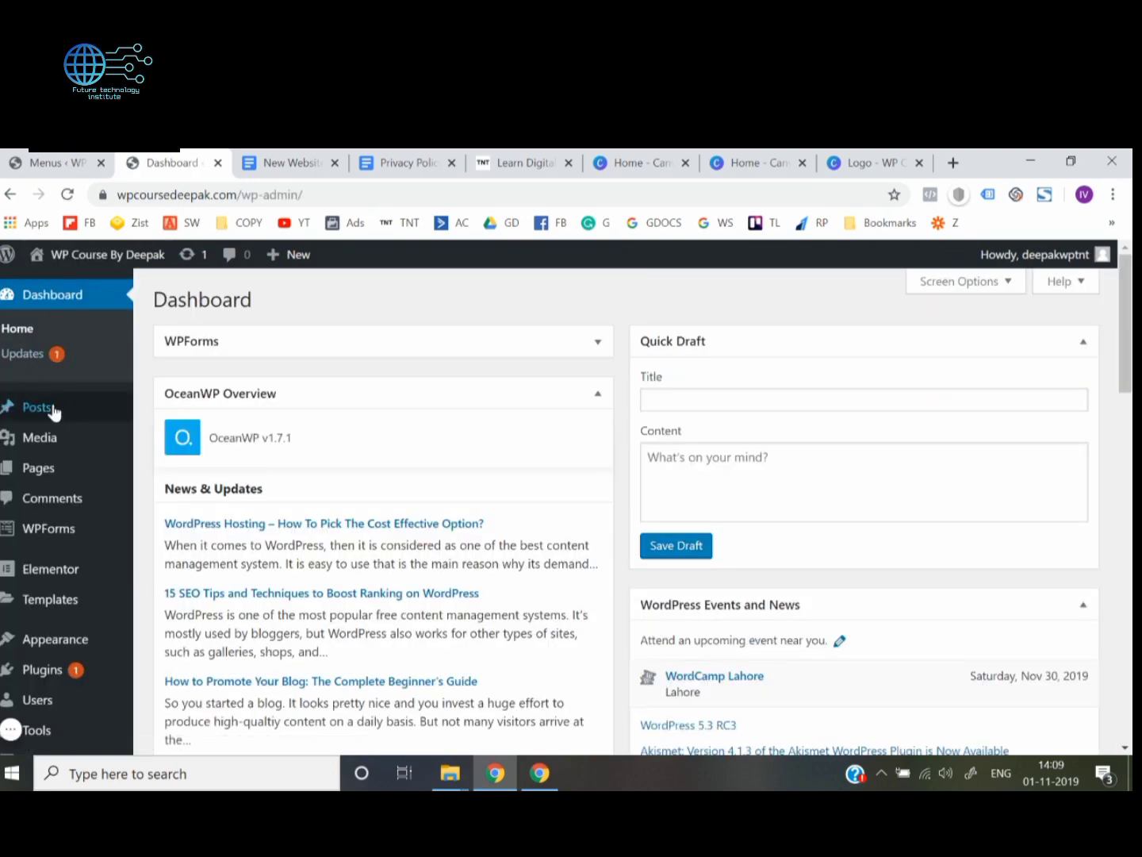
pyautogui.moveTo(60, 471)
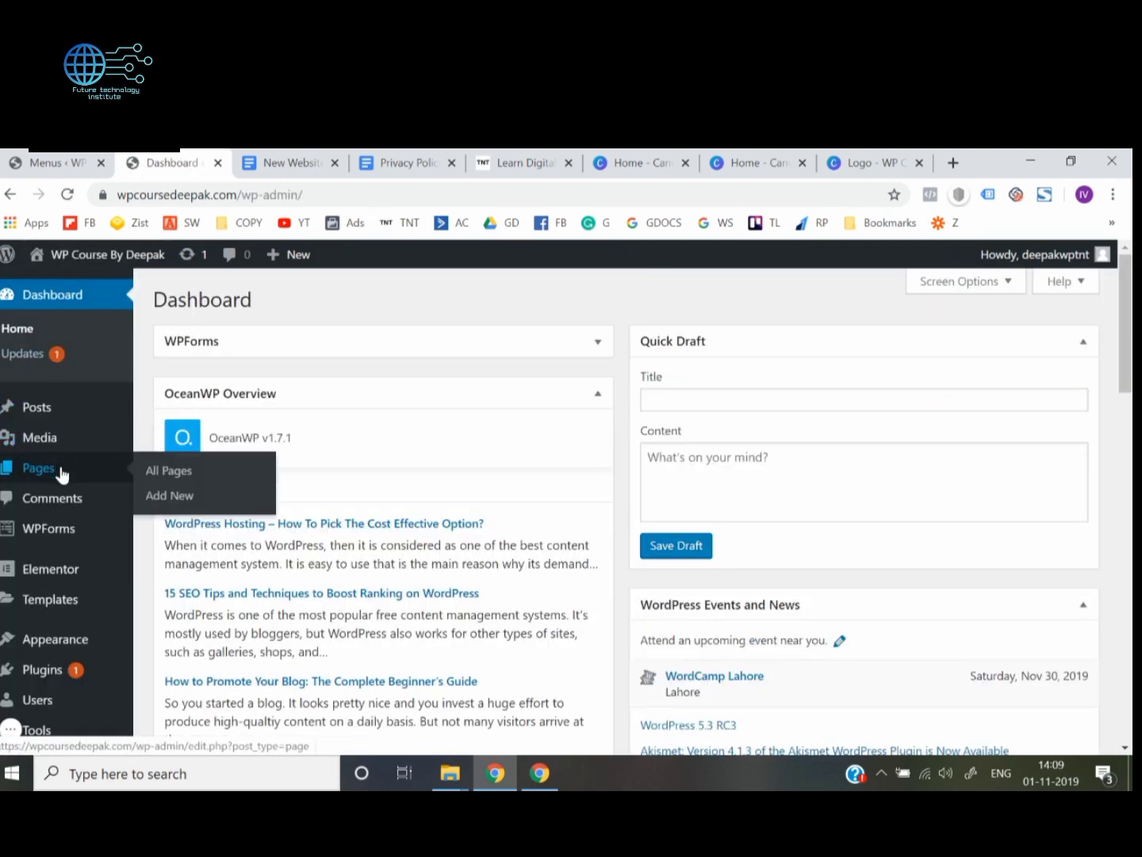
pyautogui.click(176, 496)
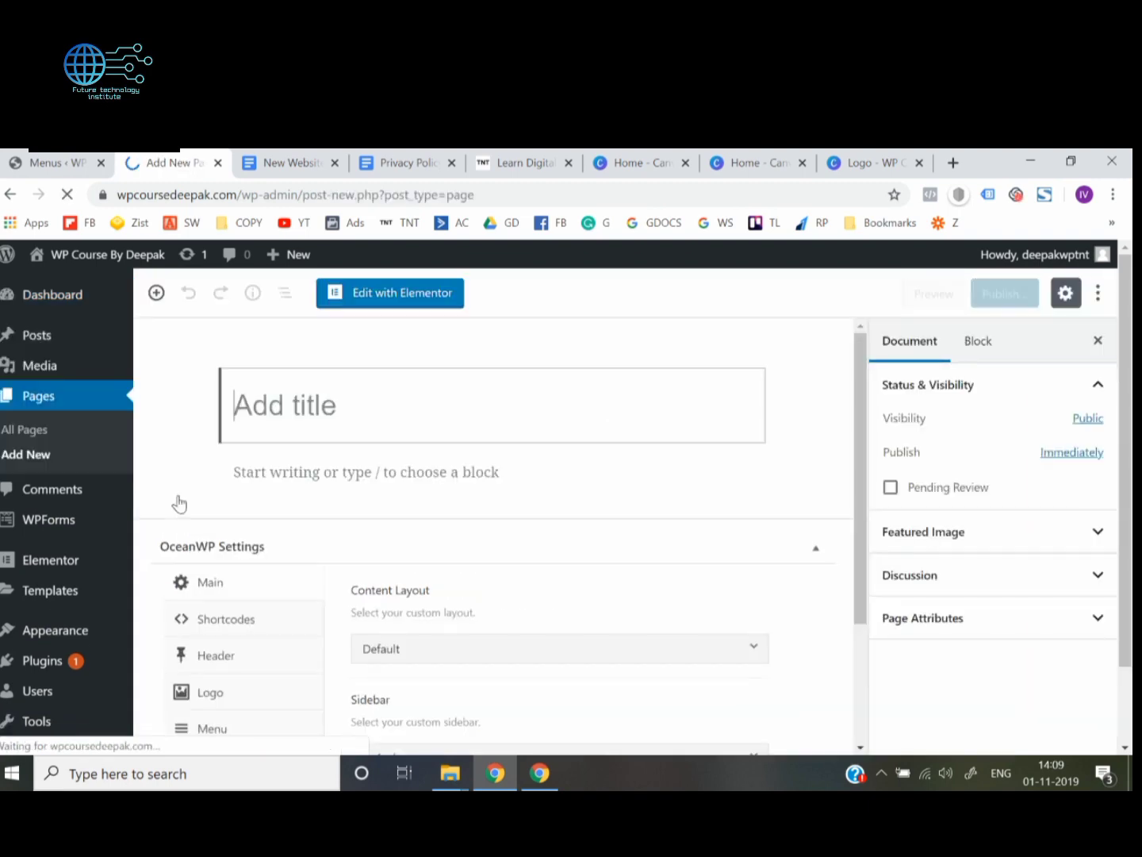
pyautogui.write('Pricay')
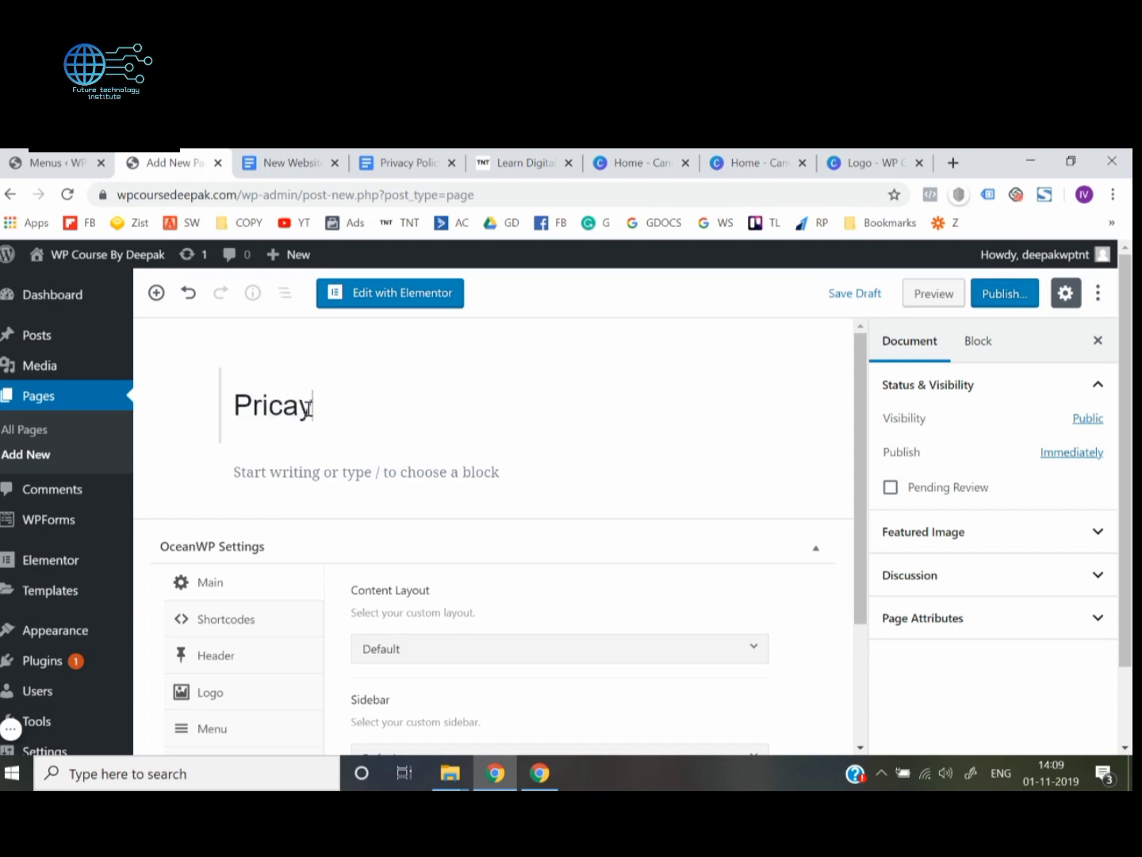
pyautogui.press('BackSpace')
pyautogui.write('vacy Policy')
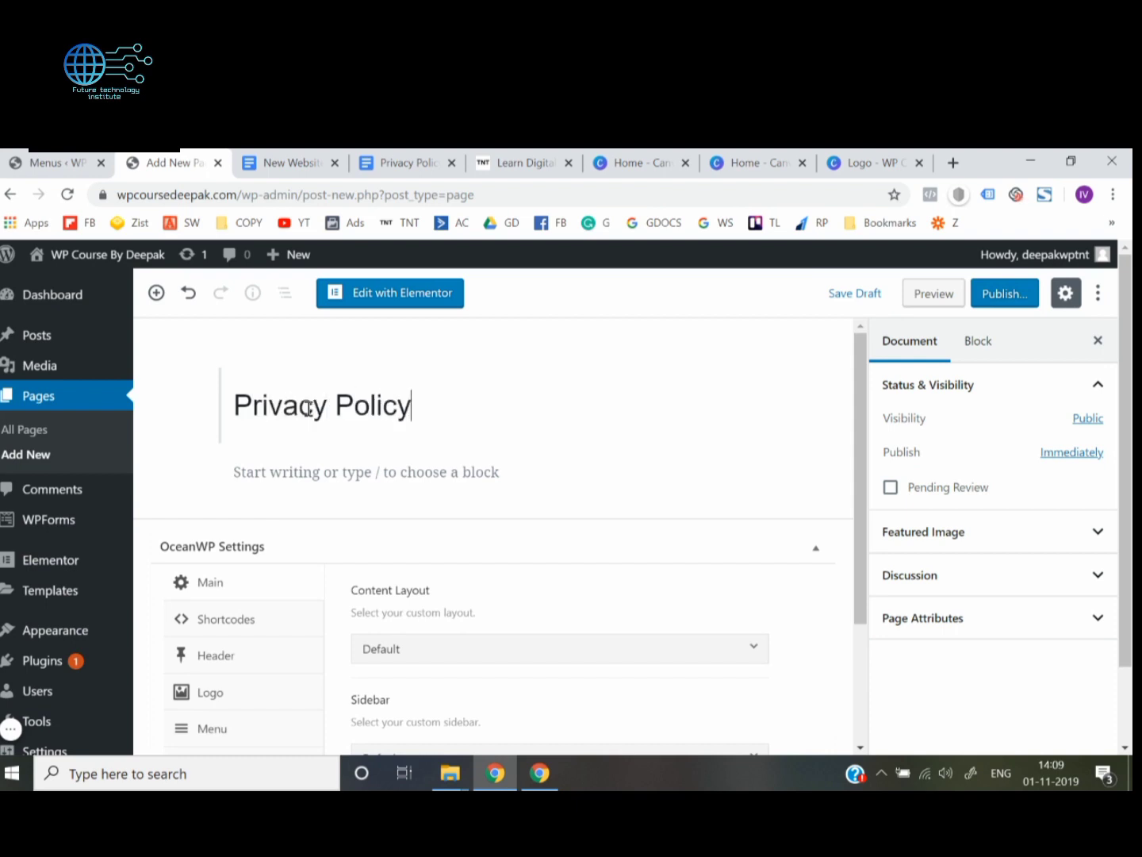
pyautogui.click(1001, 296)
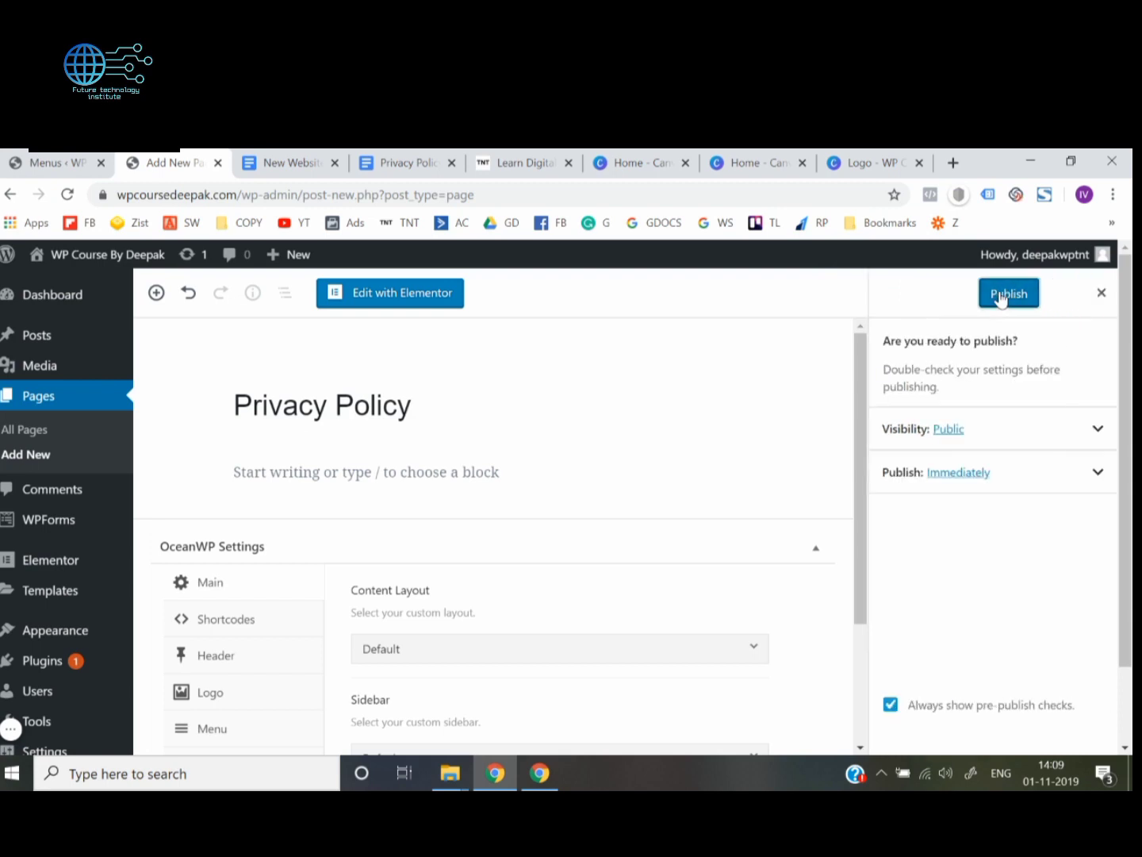
pyautogui.click(1000, 296)
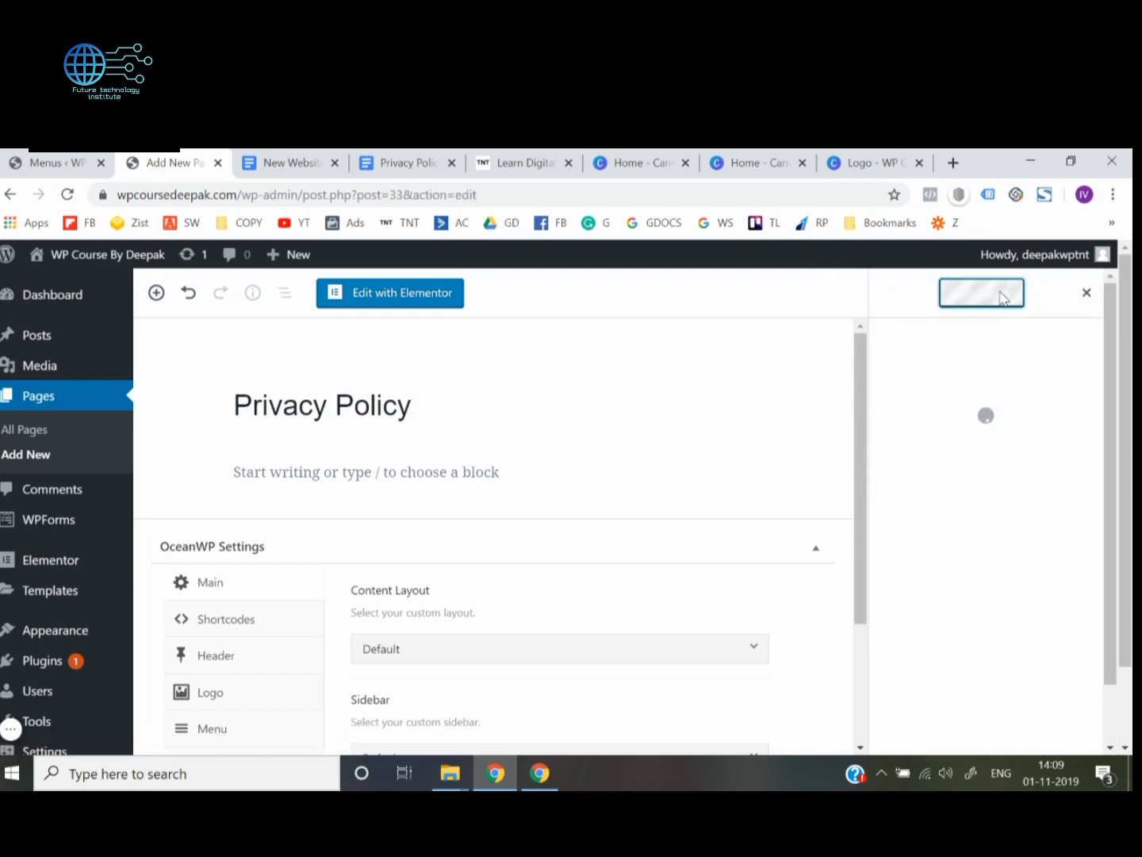
# Create a new navigation menu named "Footer menu" in the site's Appearance settings
pyautogui.moveTo(130, 517)
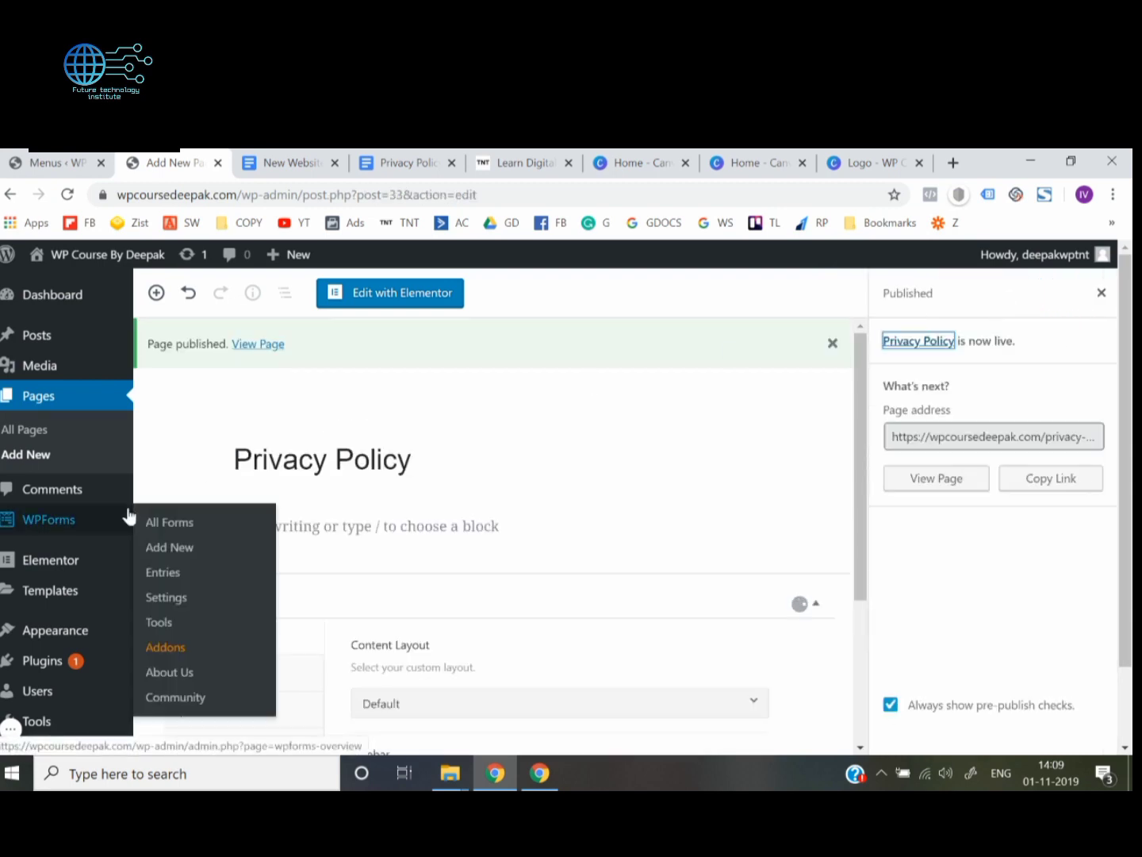
pyautogui.scroll(-1, 111, 527)
pyautogui.moveTo(76, 567)
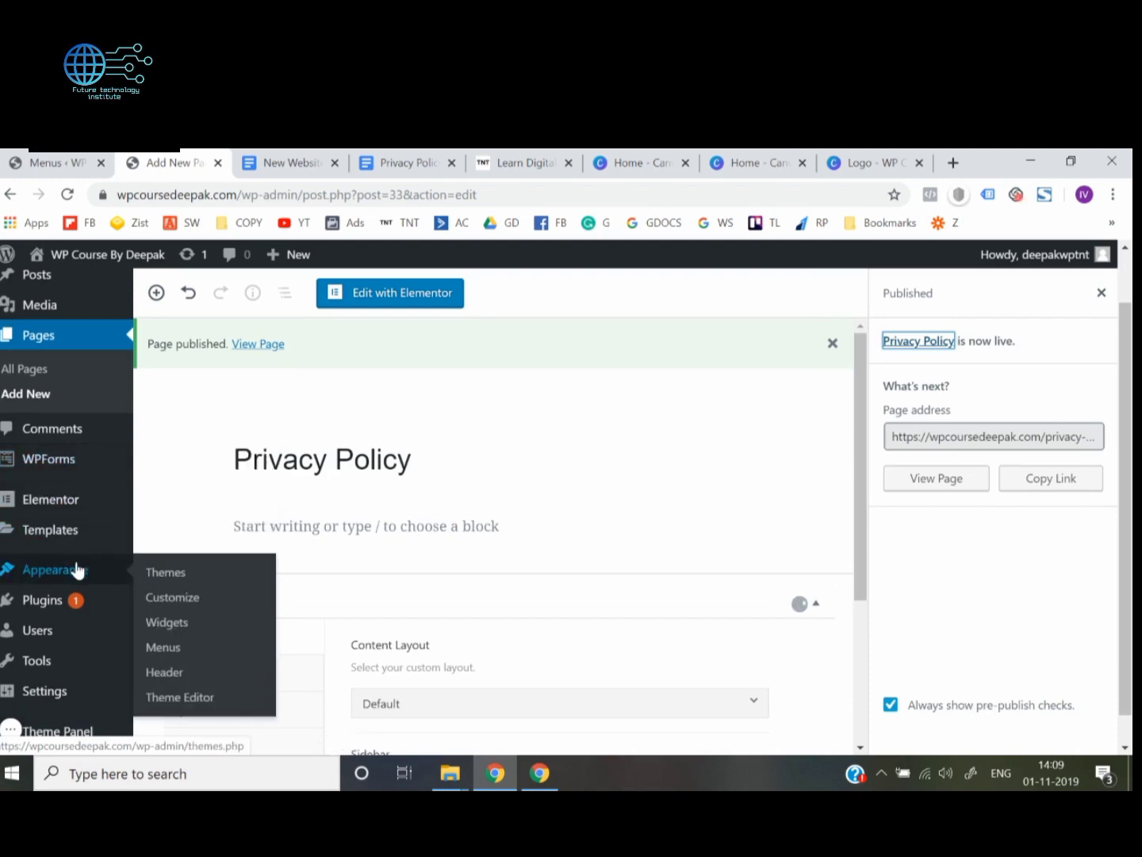
pyautogui.click(161, 647)
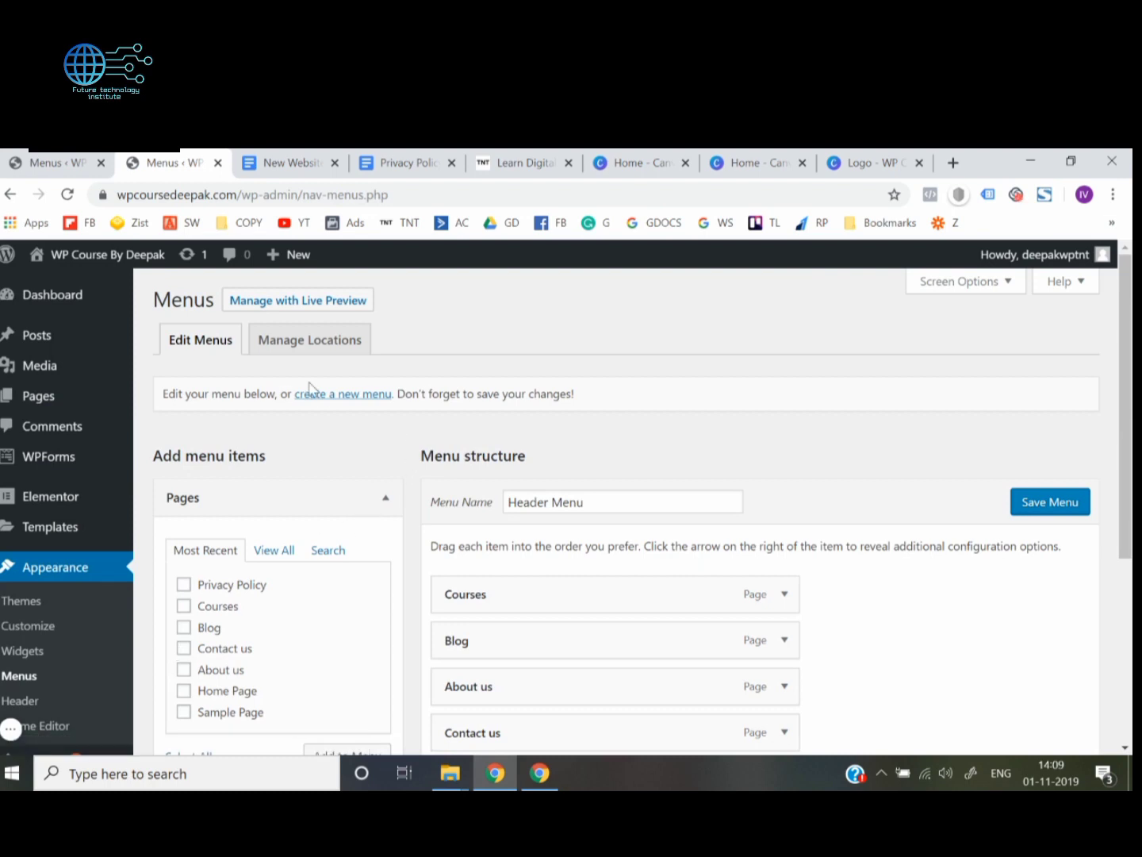
pyautogui.click(350, 397)
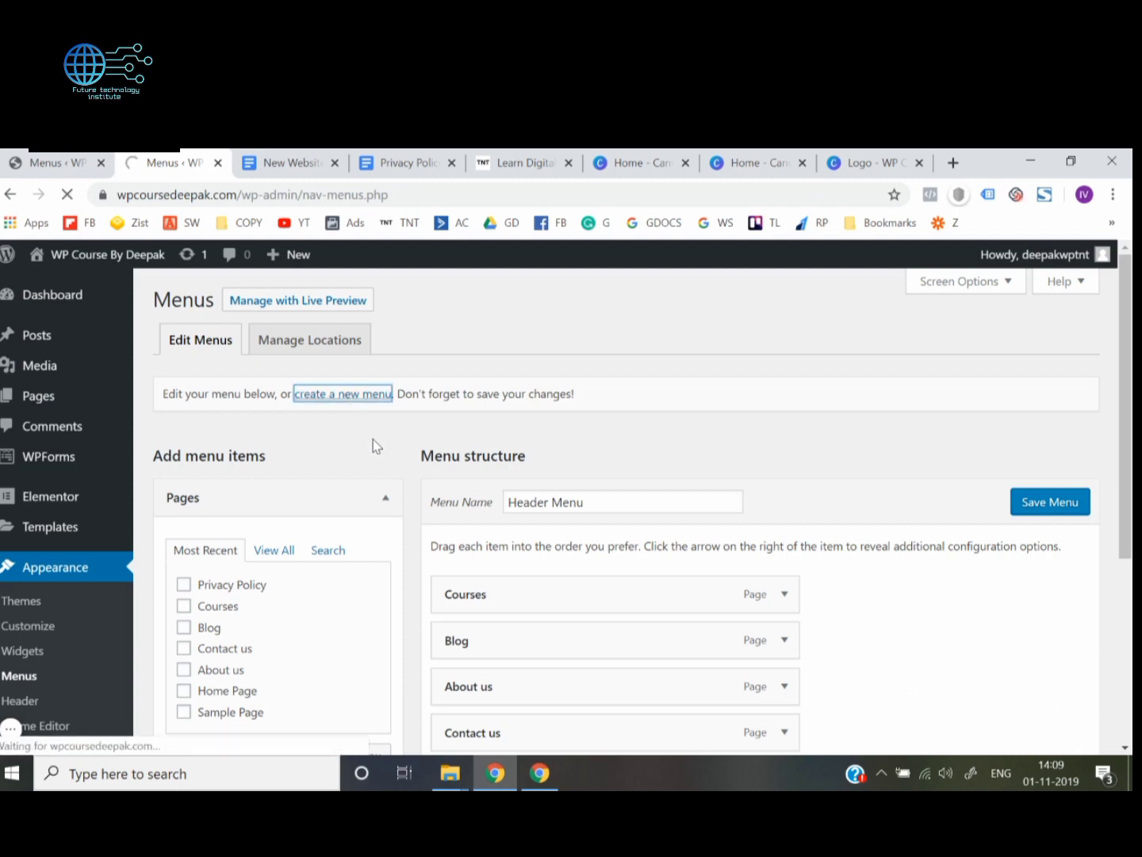
pyautogui.click(537, 494)
pyautogui.write('F')
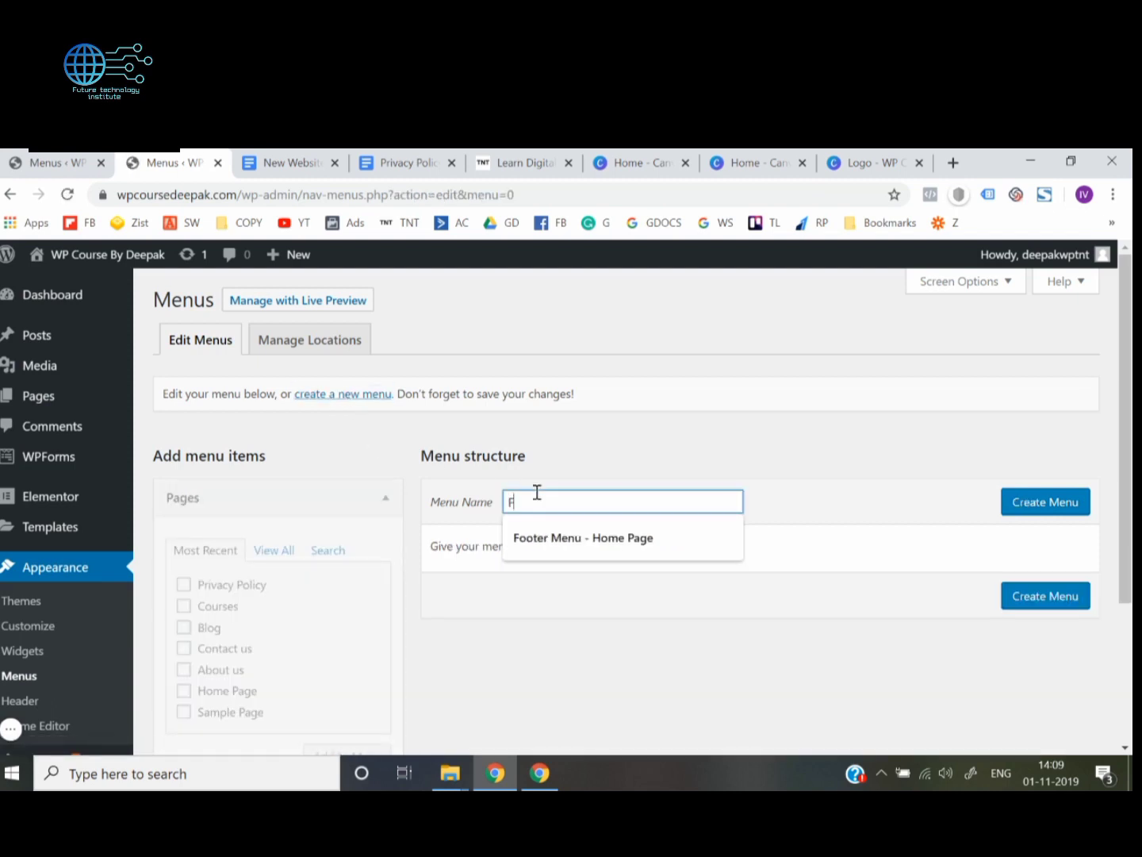
pyautogui.write('ooter menu')
pyautogui.press('Tab')
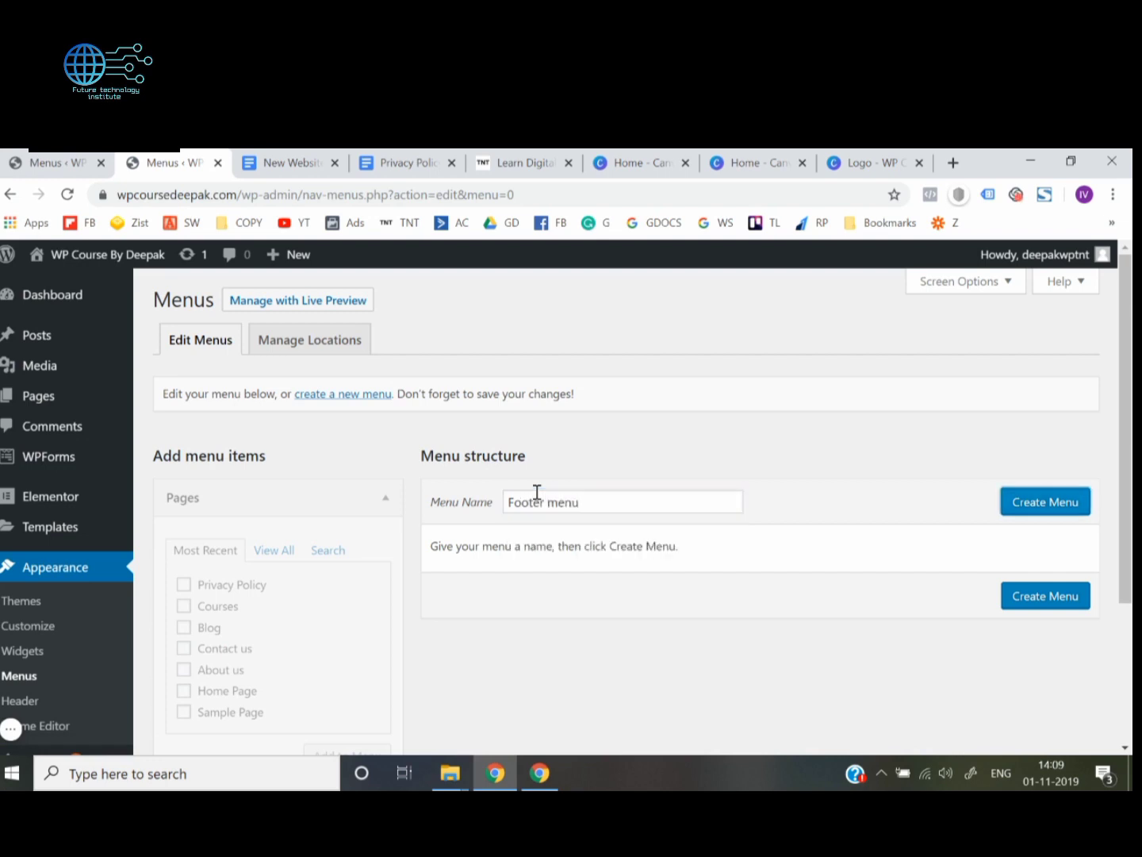
pyautogui.click(1043, 504)
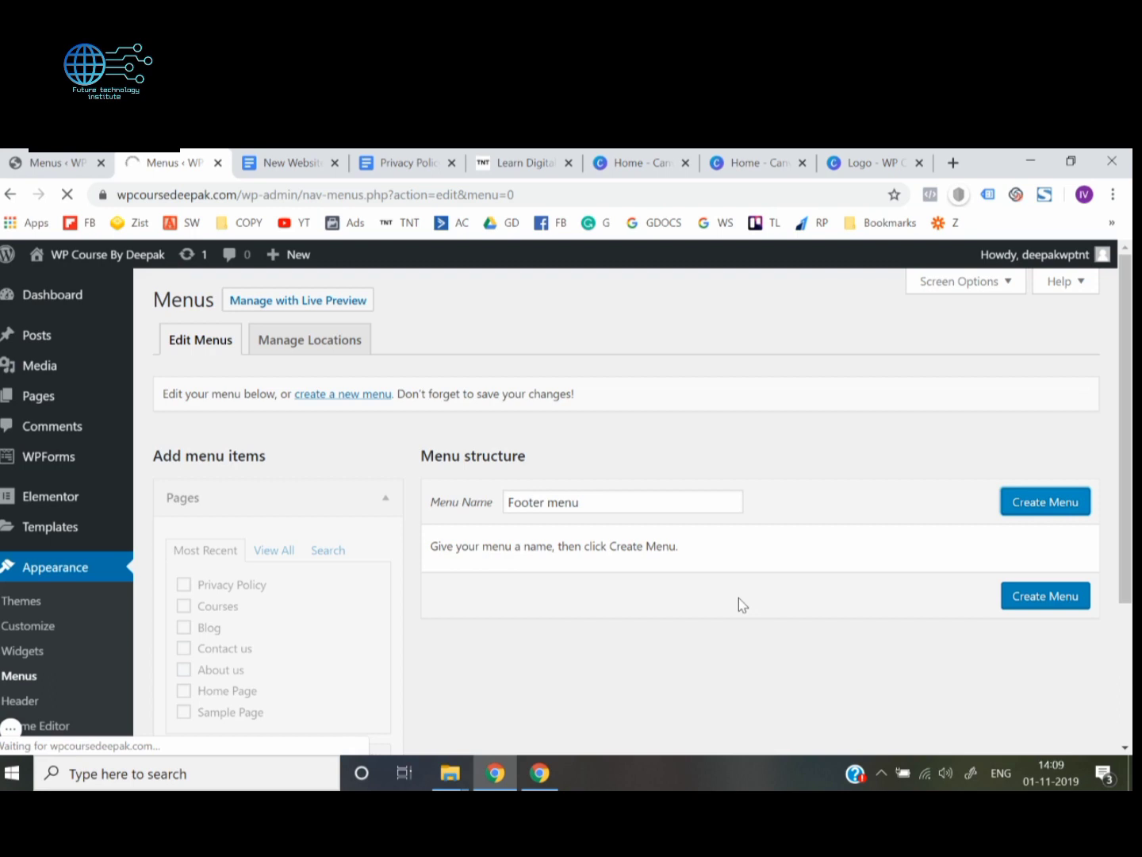
# Add the Privacy Policy page to the Footer menu, assign the menu to the Footer display location and save it
pyautogui.scroll(-2, 739, 598)
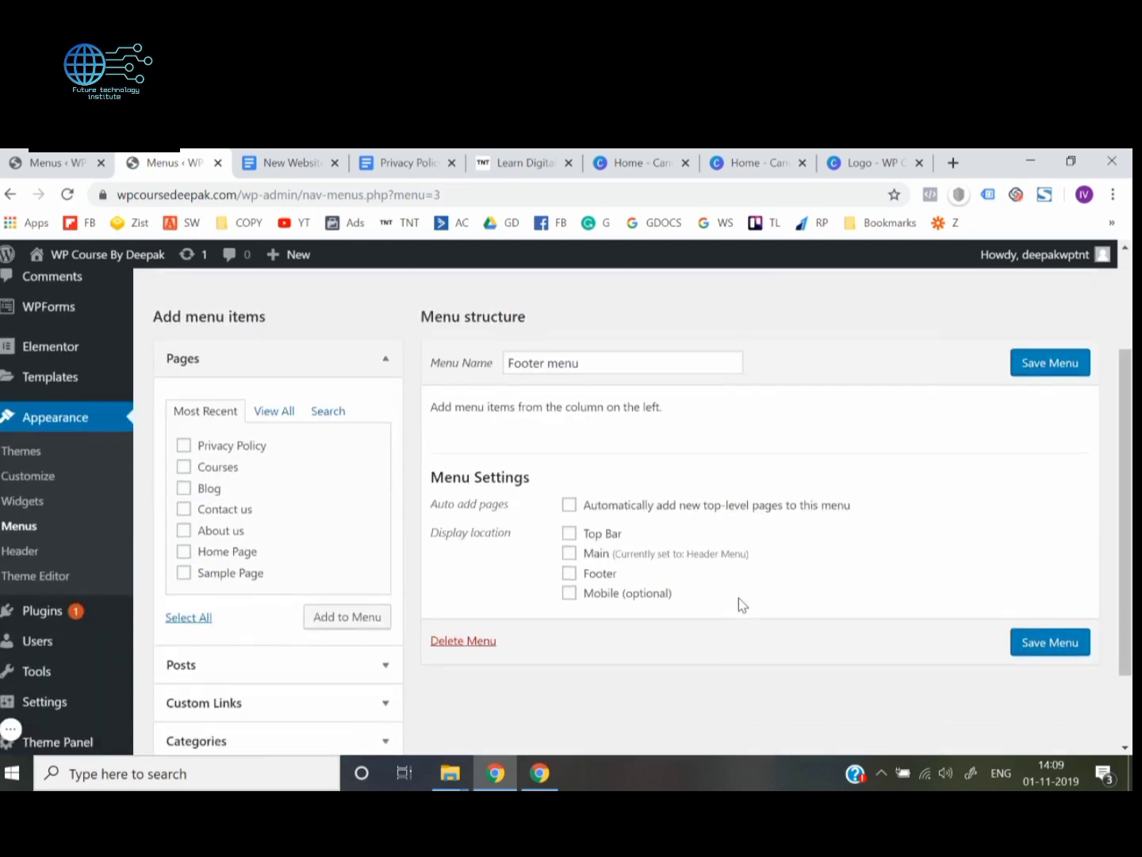
pyautogui.click(184, 446)
pyautogui.click(325, 623)
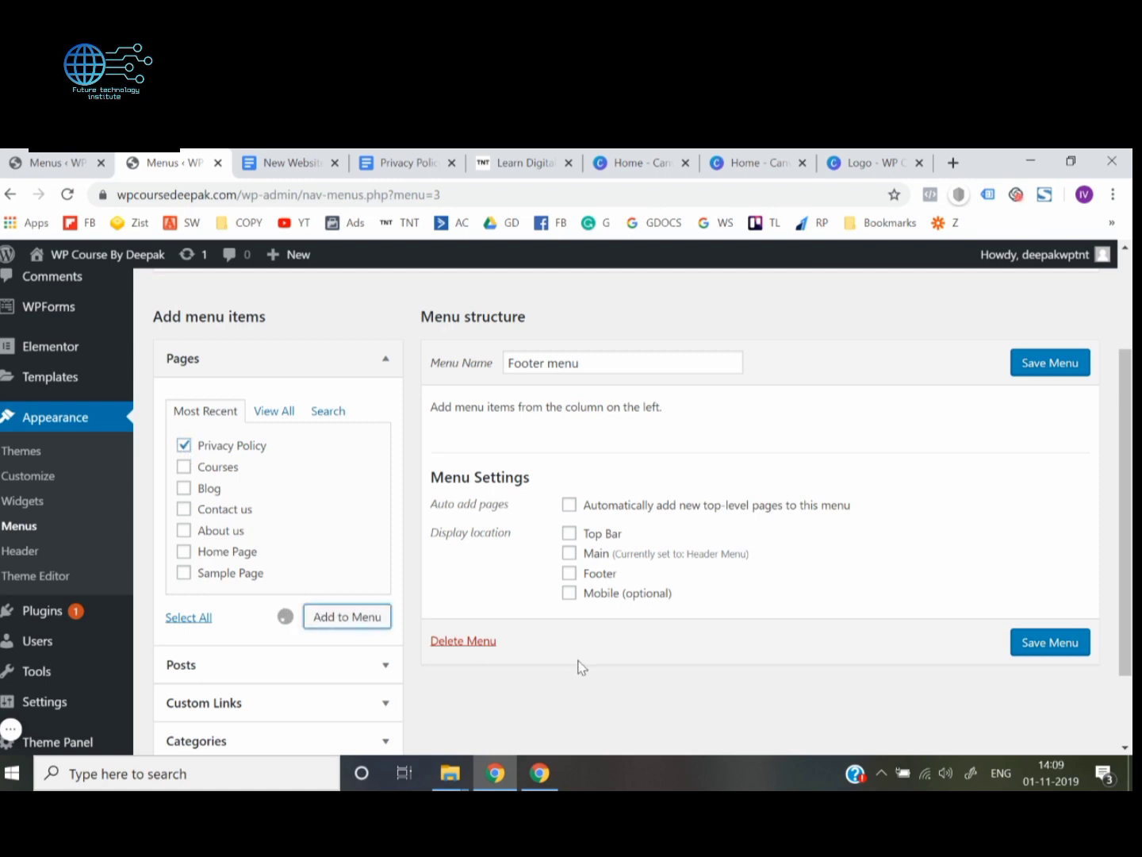
pyautogui.scroll(-1, 582, 667)
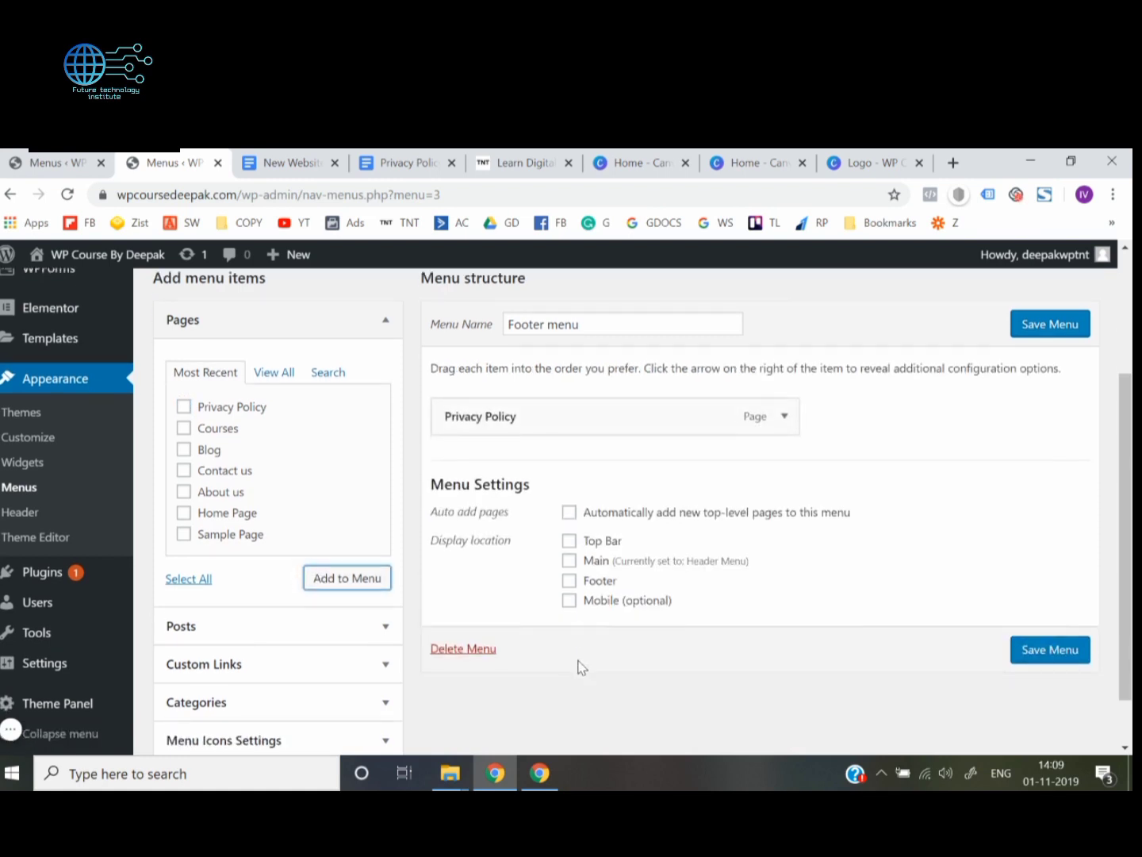
pyautogui.click(568, 580)
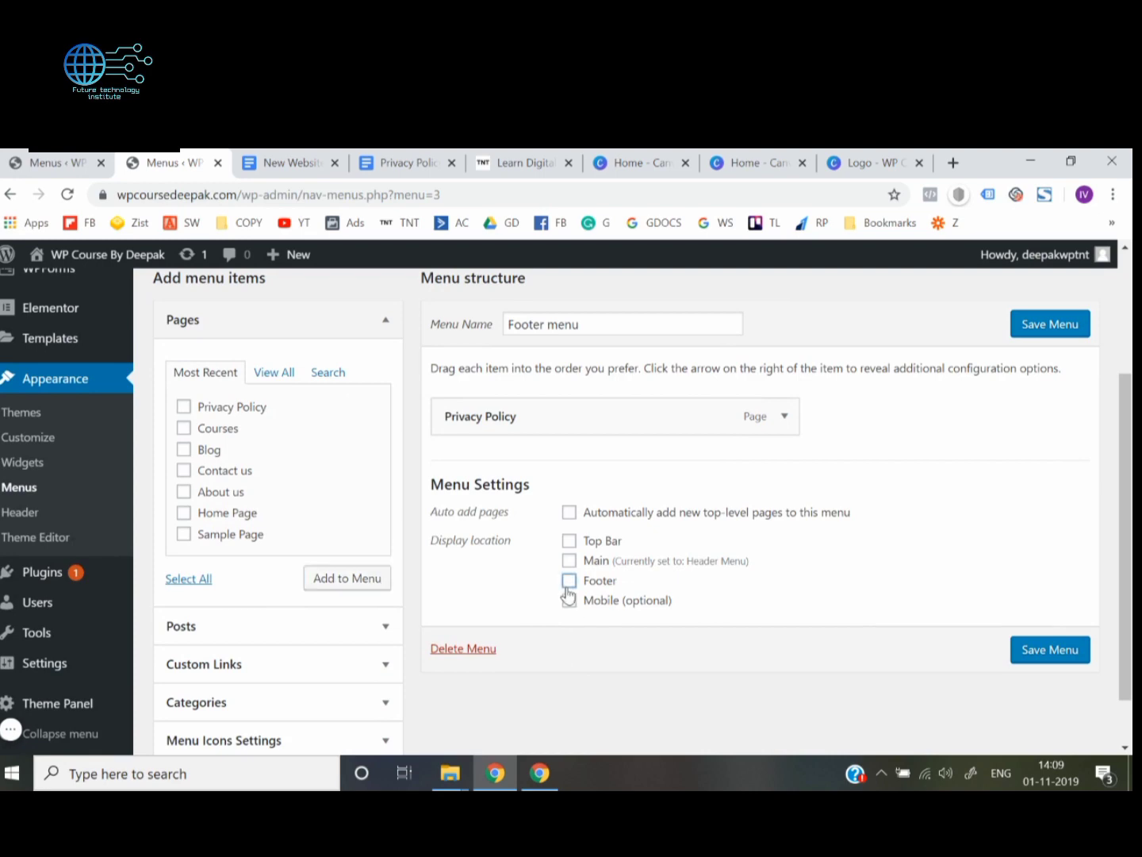
pyautogui.click(1055, 658)
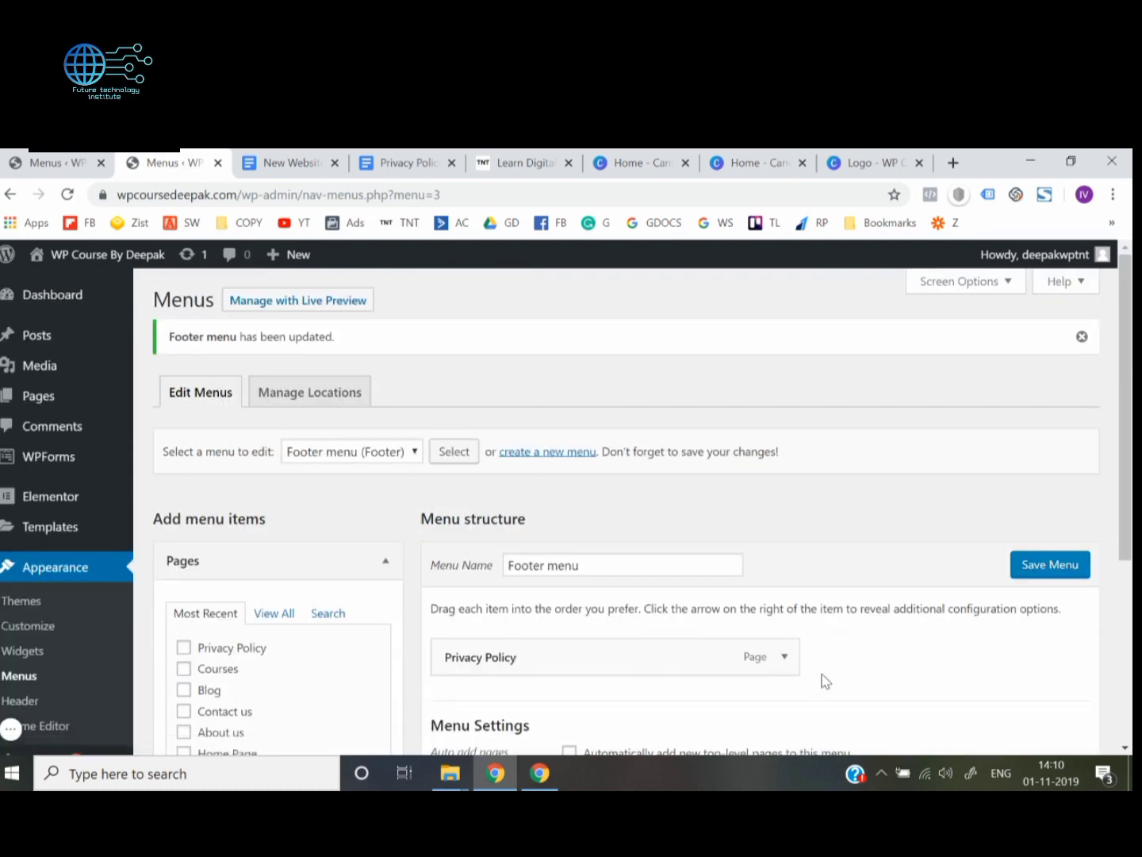
# Open the live site in a new browser tab and switch to it
pyautogui.scroll(-5, 824, 681)
pyautogui.scroll(5, 823, 679)
pyautogui.moveTo(99, 255)
pyautogui.rightClick(91, 287)
pyautogui.click(96, 298)
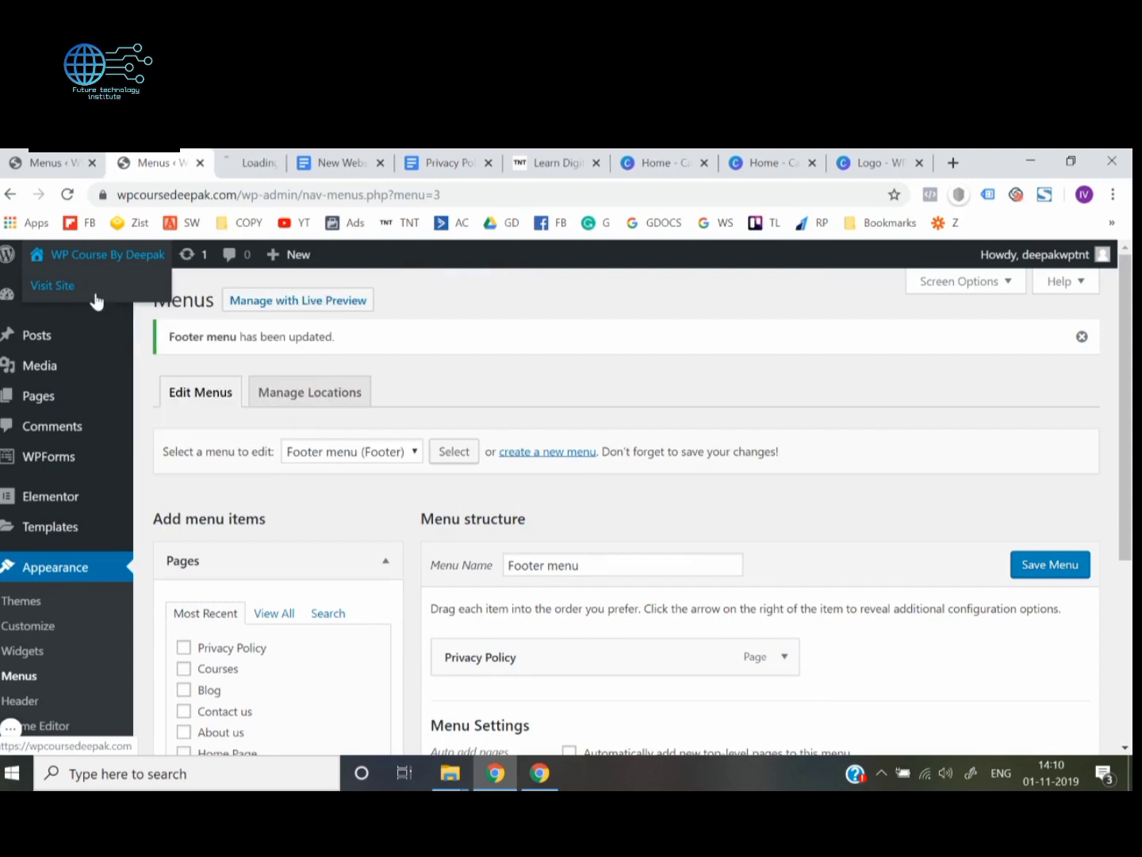
pyautogui.click(253, 163)
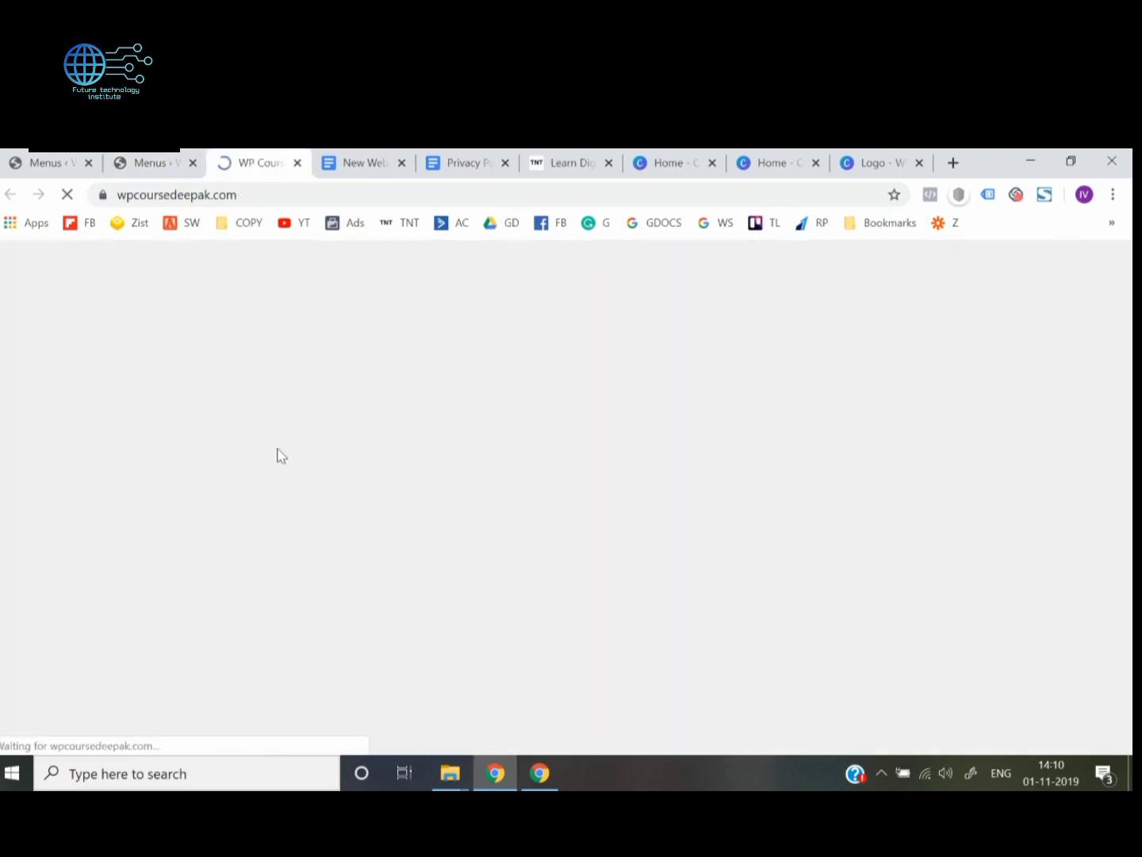
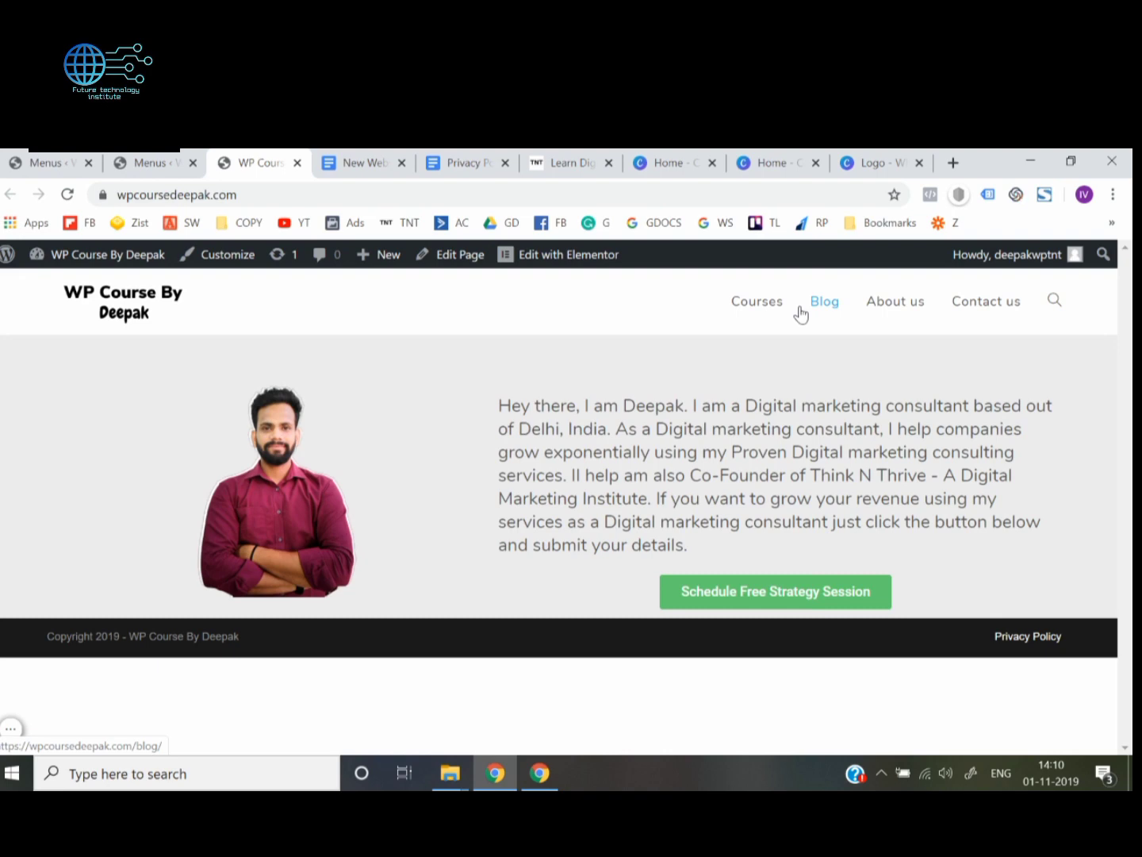
# Return to the site's Menus admin page and load the Header Menu for editing
pyautogui.click(184, 158)
pyautogui.scroll(-1, 268, 490)
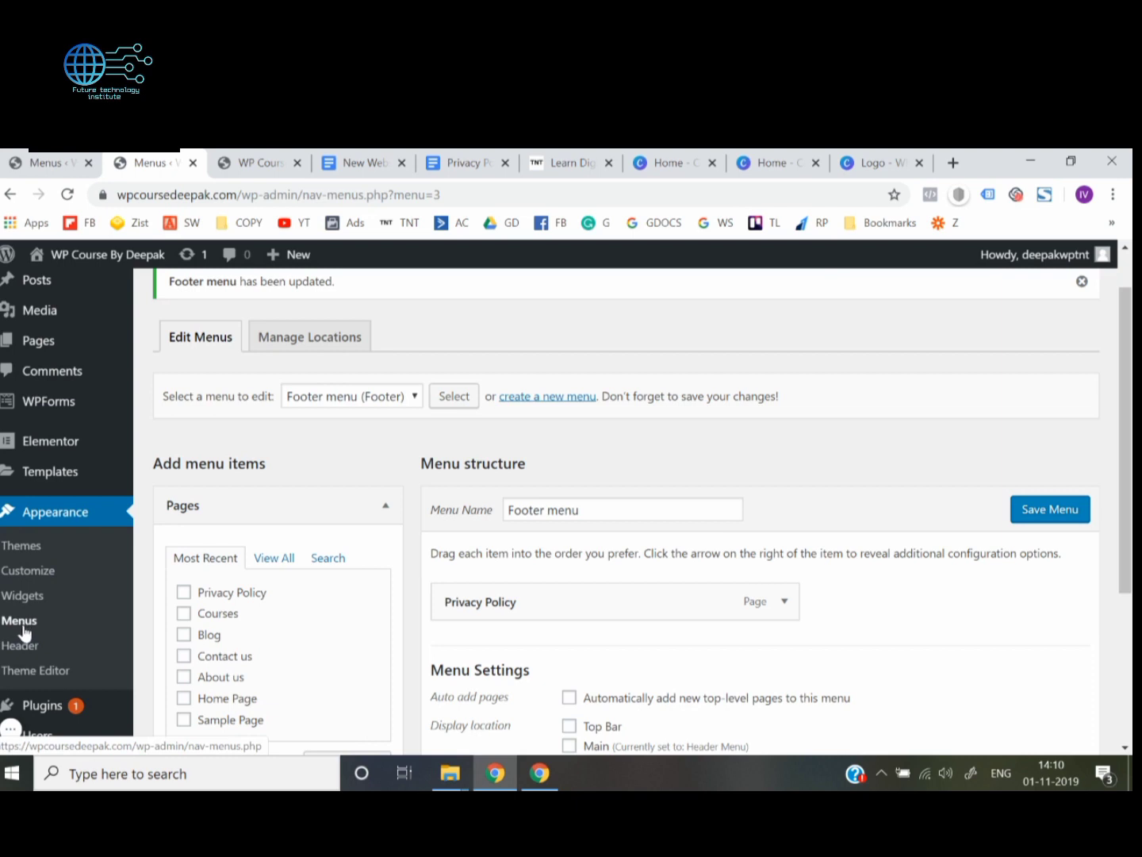
pyautogui.click(359, 401)
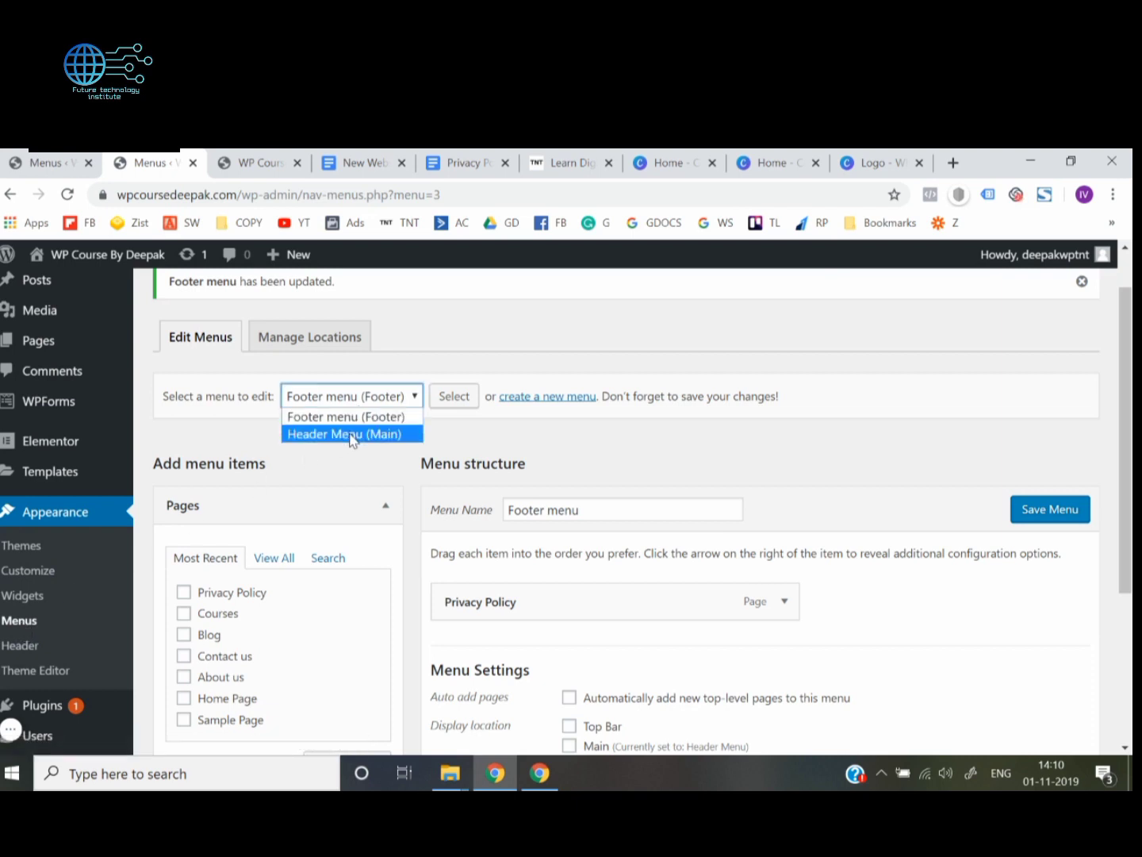
pyautogui.click(353, 433)
pyautogui.click(455, 397)
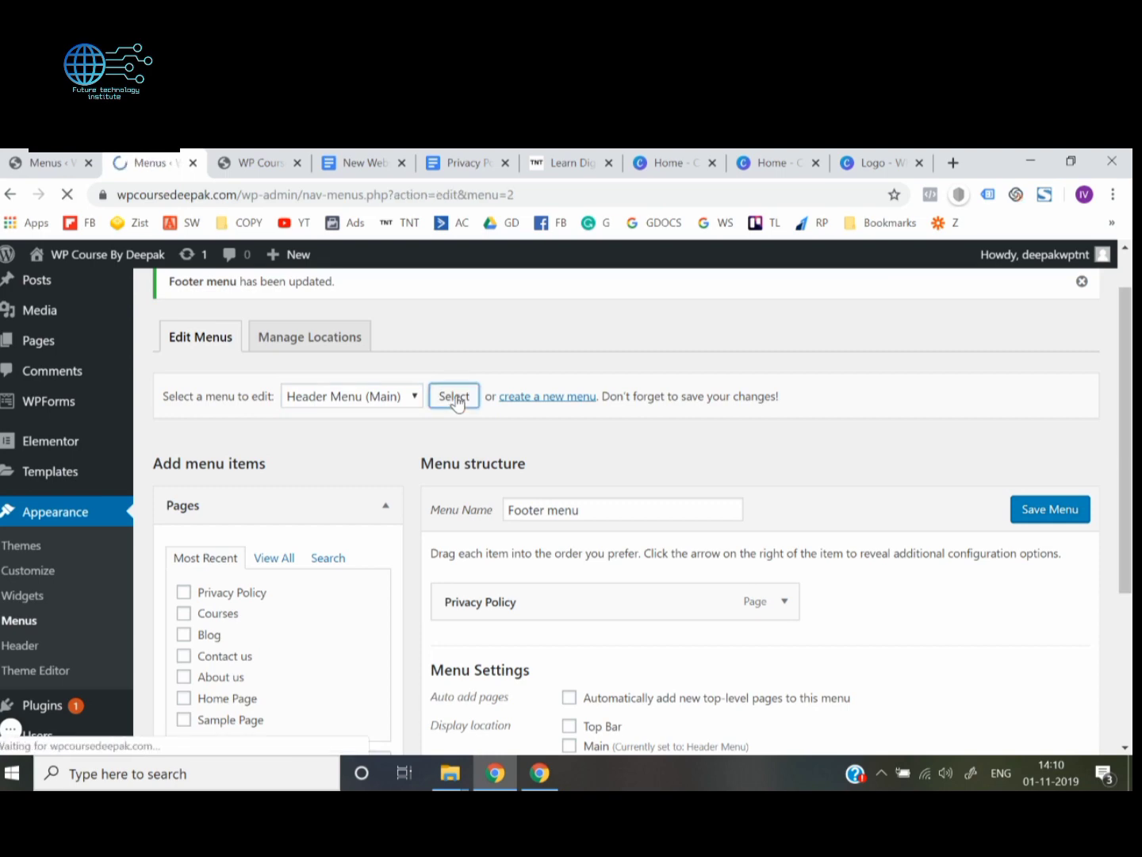
pyautogui.scroll(-2, 460, 448)
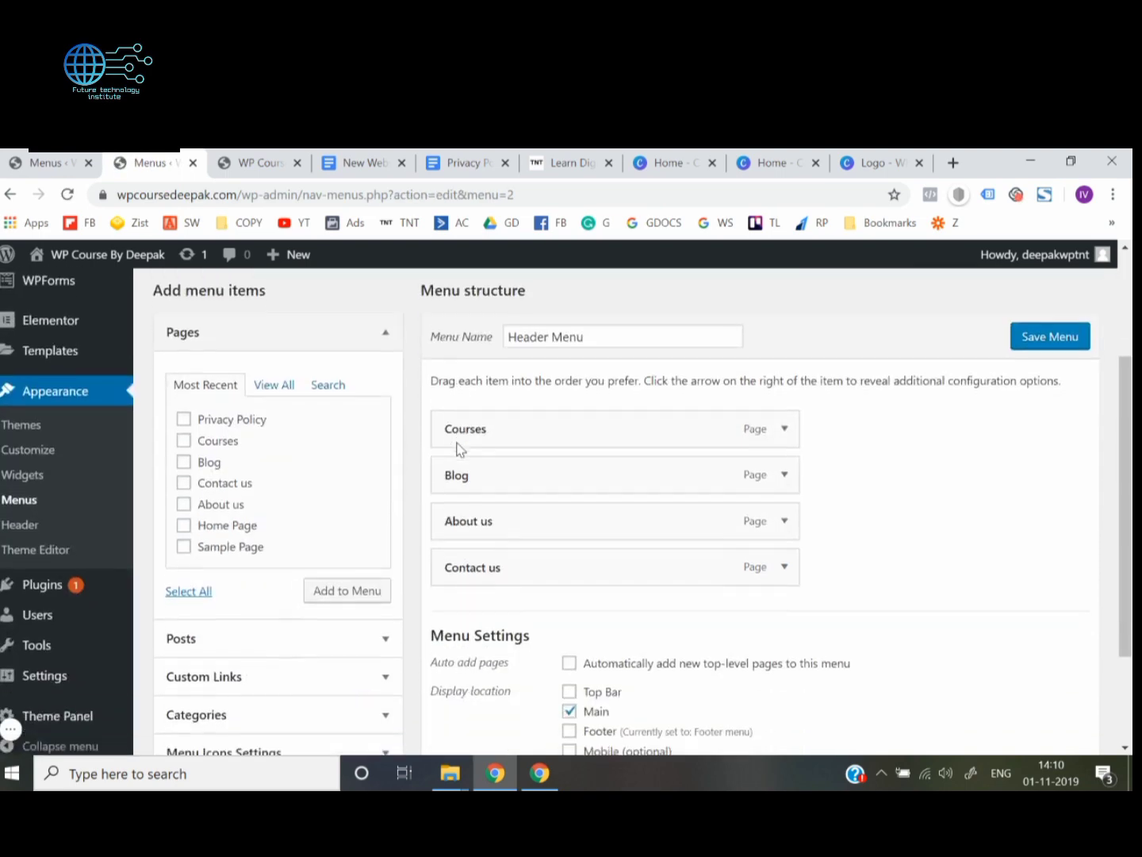
# Expand the Courses menu item, open its icon chooser and search the Font Awesome icons for "cou"
pyautogui.click(784, 428)
pyautogui.scroll(-1, 786, 431)
pyautogui.scroll(-1, 786, 432)
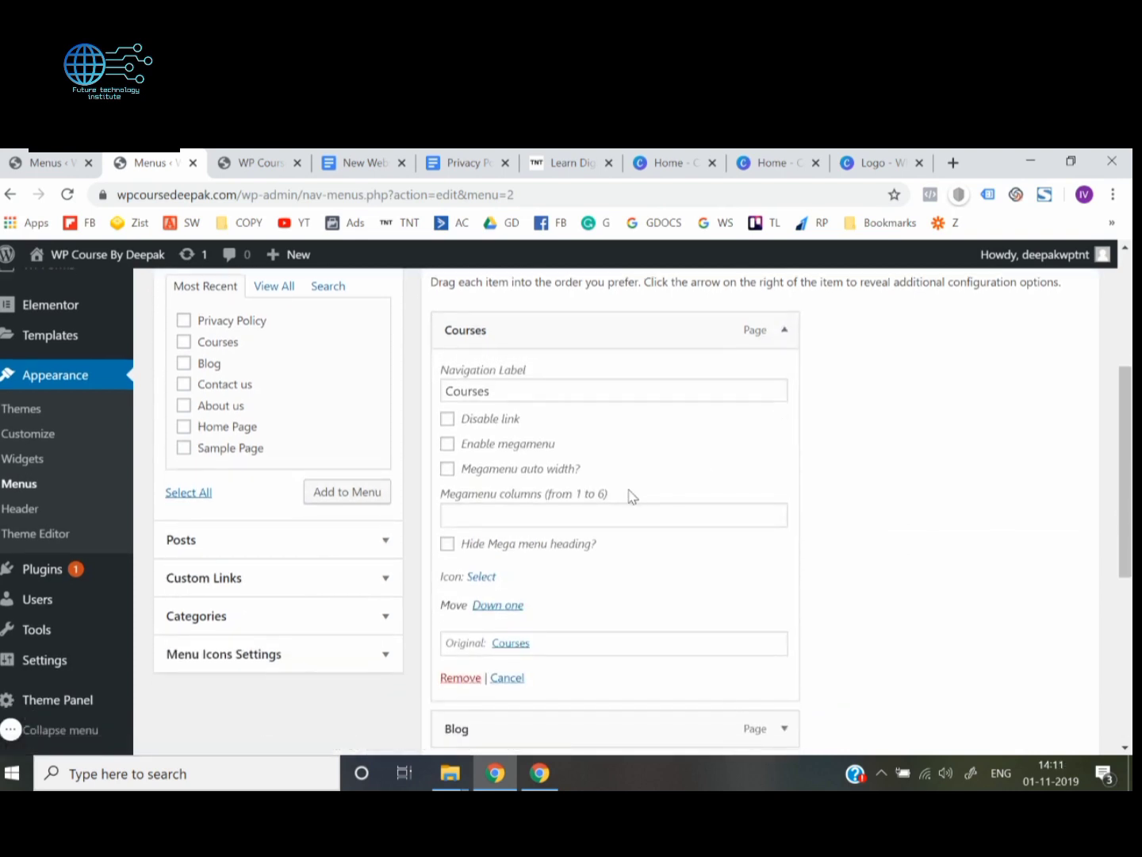
pyautogui.scroll(-1, 629, 494)
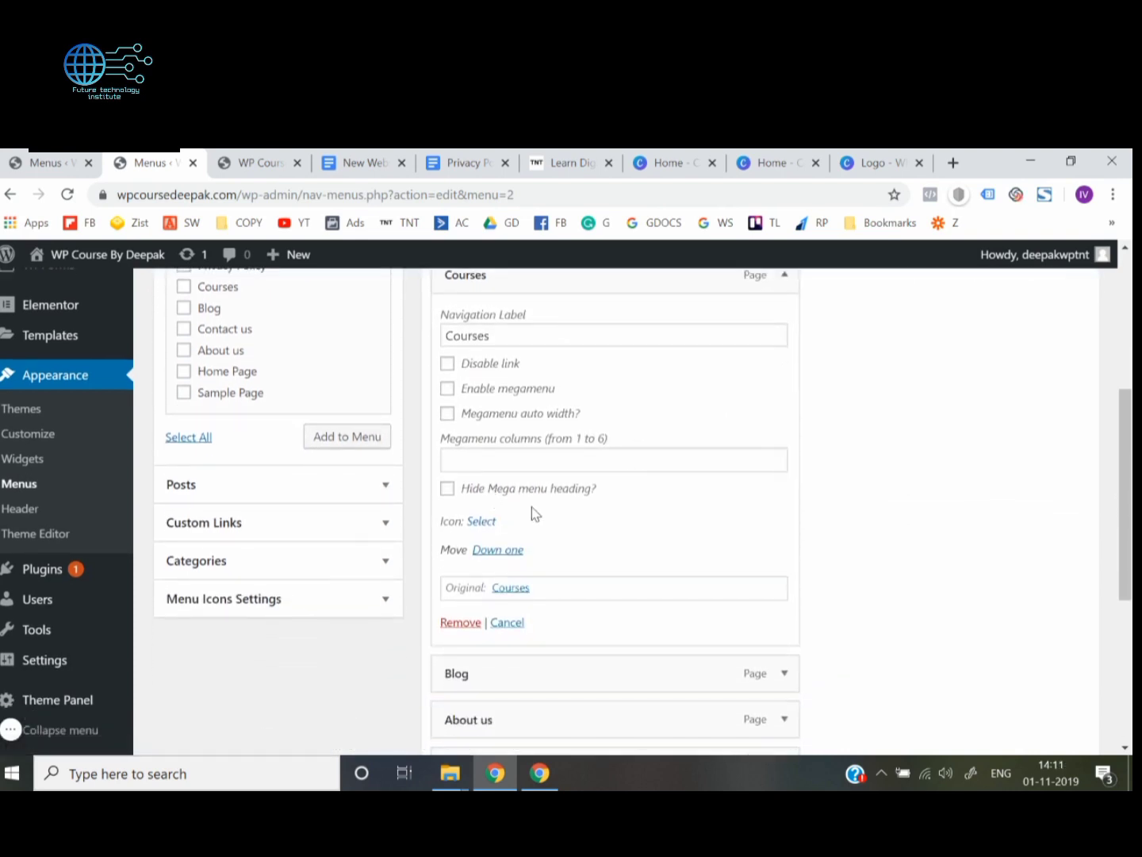
pyautogui.click(479, 521)
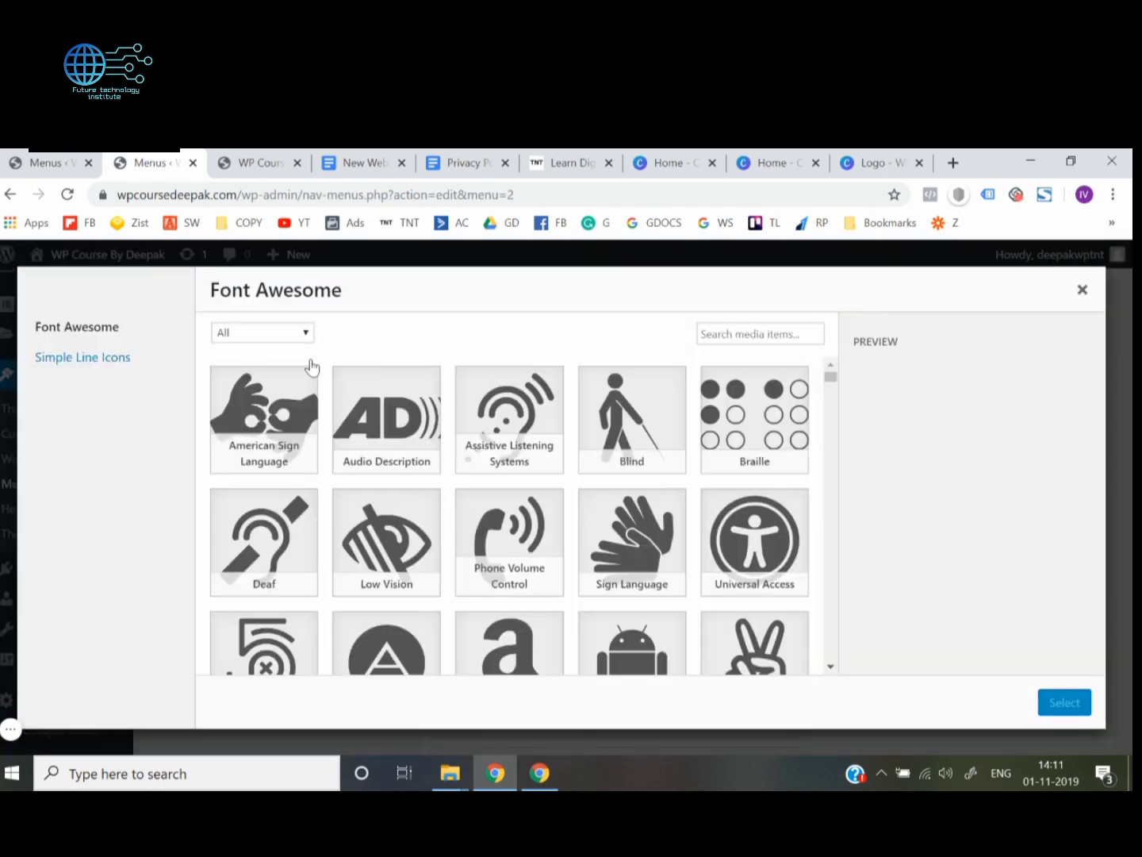
pyautogui.click(735, 334)
pyautogui.write('cou')
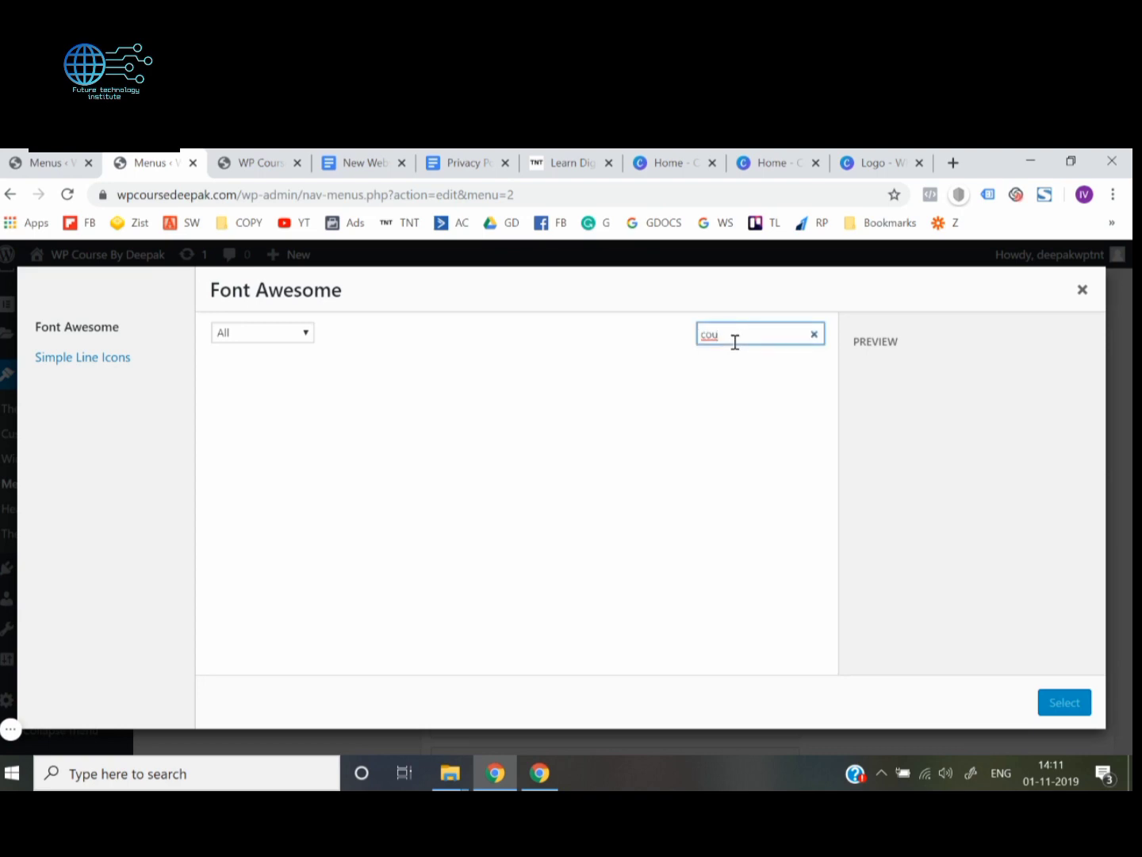
# Assign the Cursor icon from Simple Line Icons to the Courses menu item and save the Header Menu
pyautogui.click(102, 359)
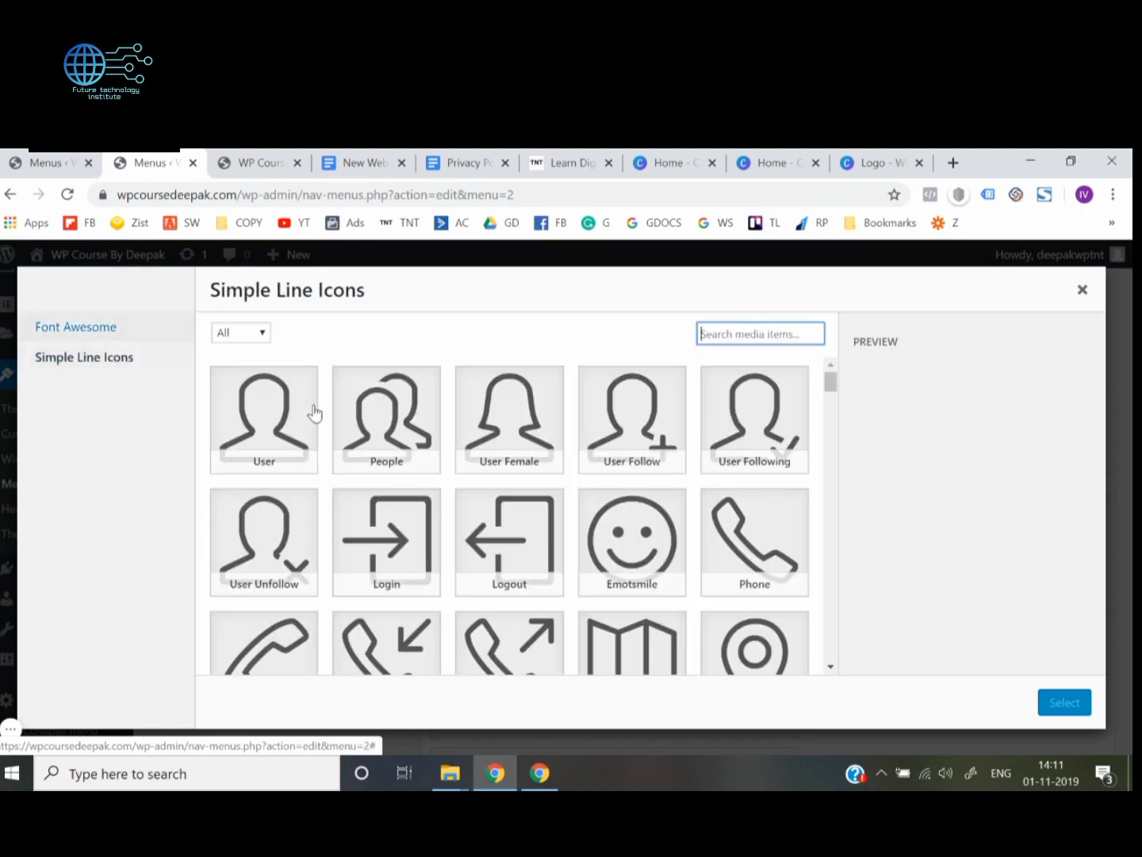
pyautogui.scroll(-5, 378, 476)
pyautogui.scroll(-10, 378, 486)
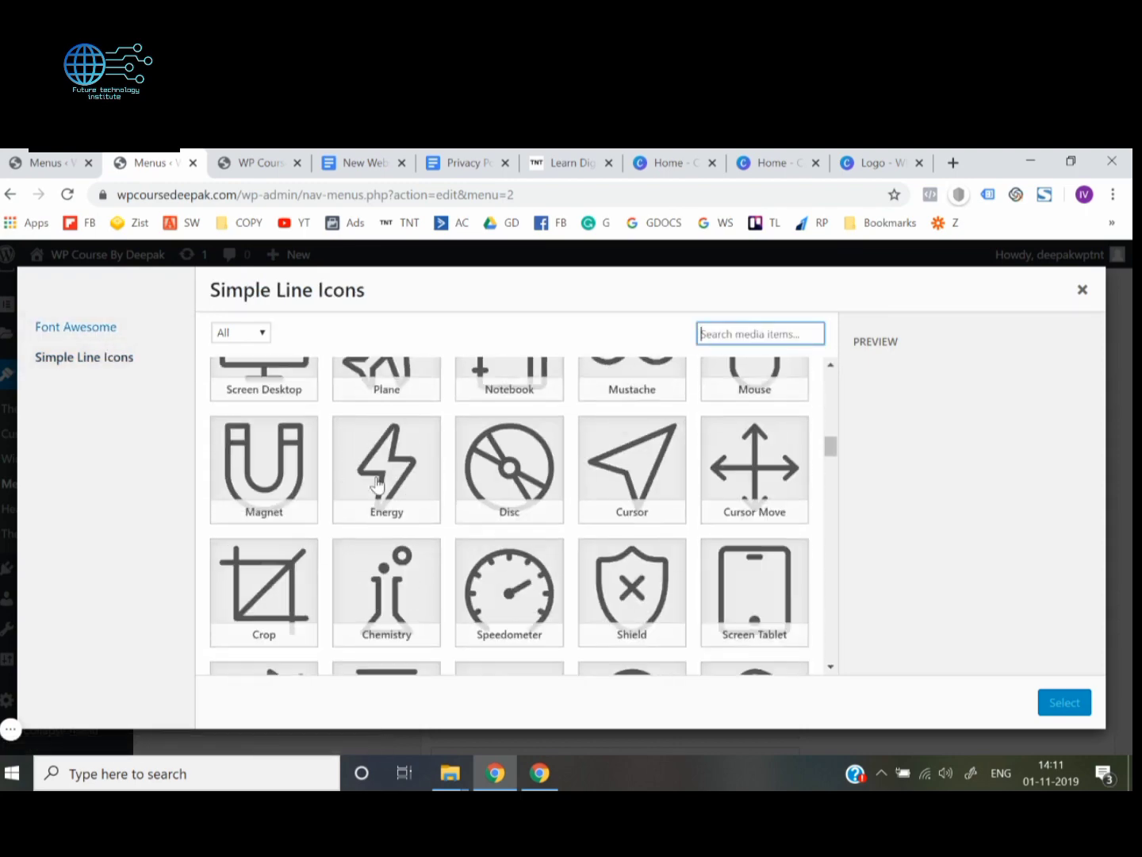
pyautogui.scroll(15, 379, 485)
pyautogui.scroll(-12, 401, 507)
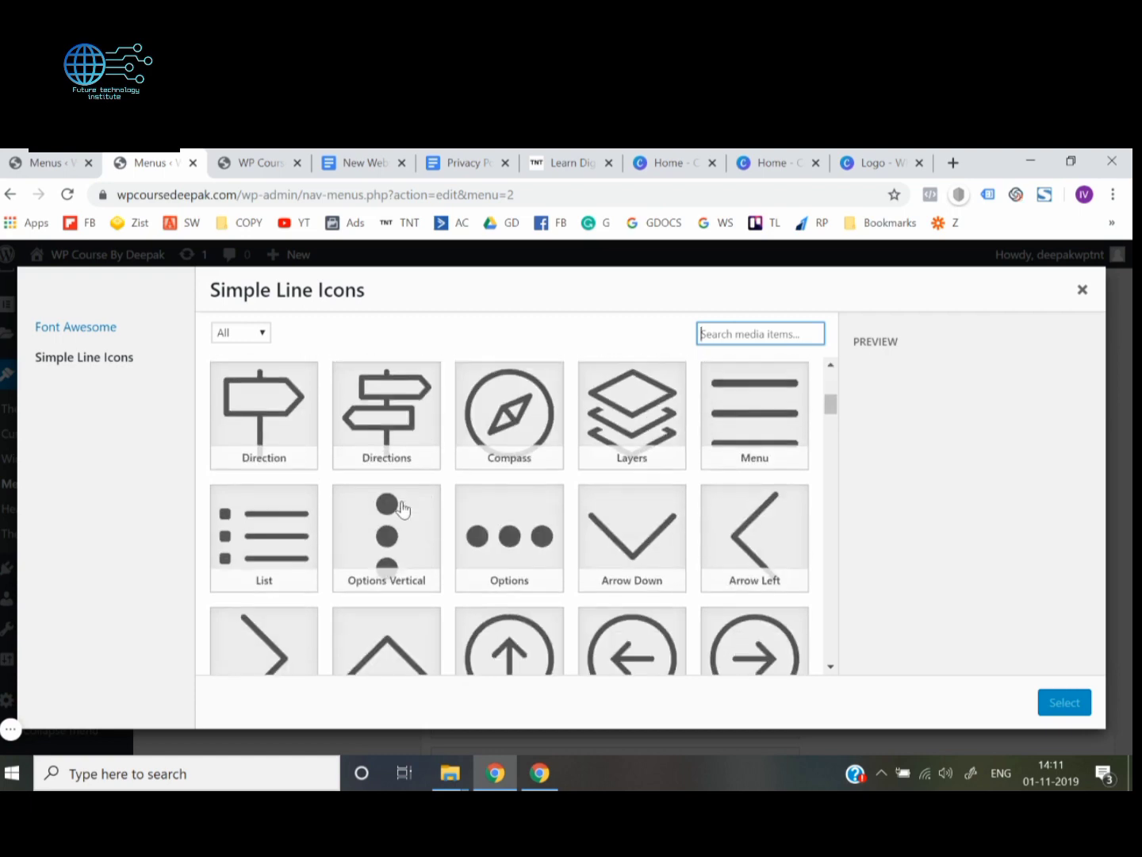
pyautogui.scroll(-3, 403, 508)
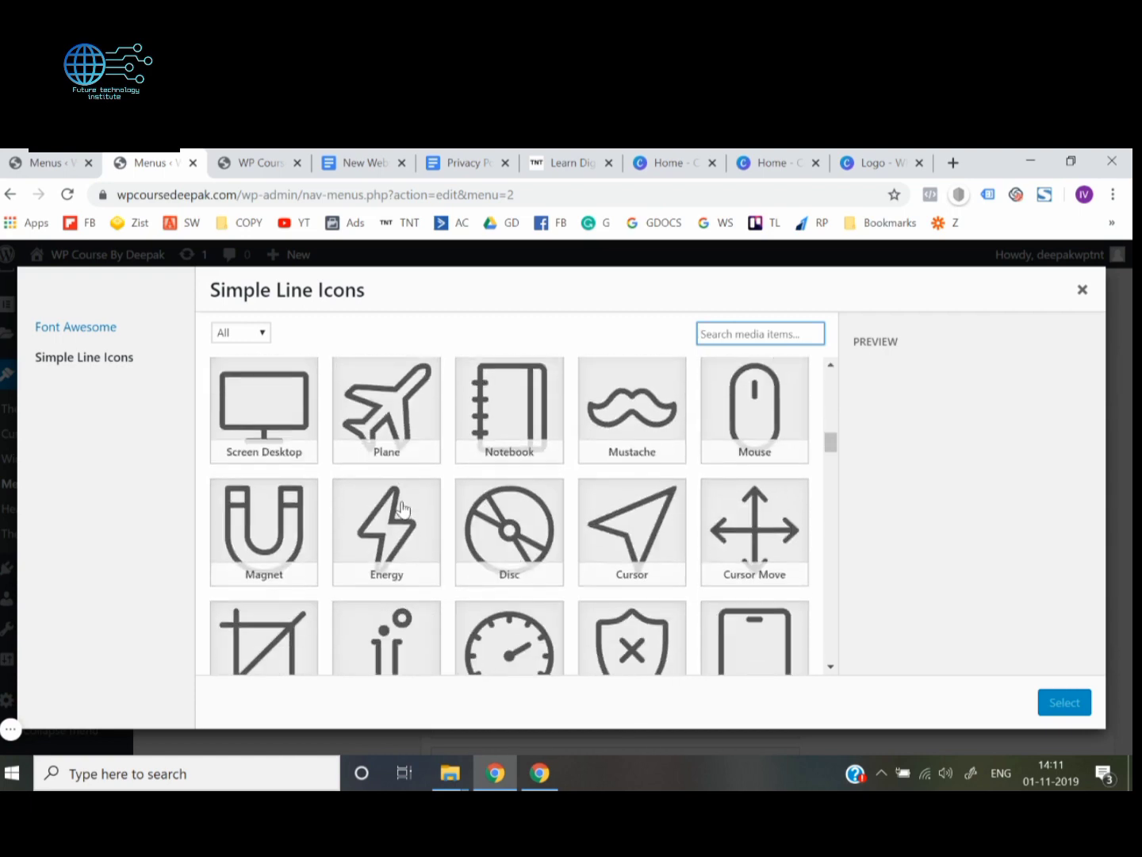
pyautogui.scroll(-1, 693, 492)
pyautogui.click(640, 476)
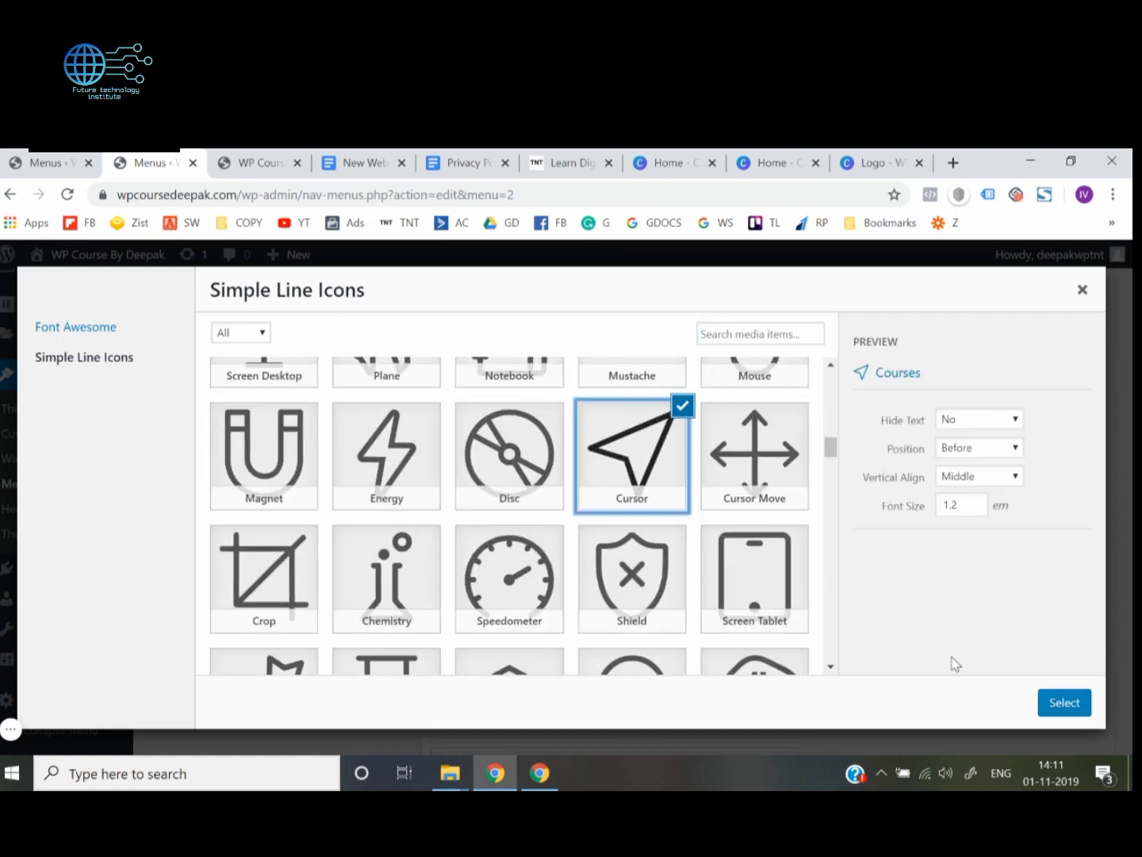
pyautogui.click(1065, 704)
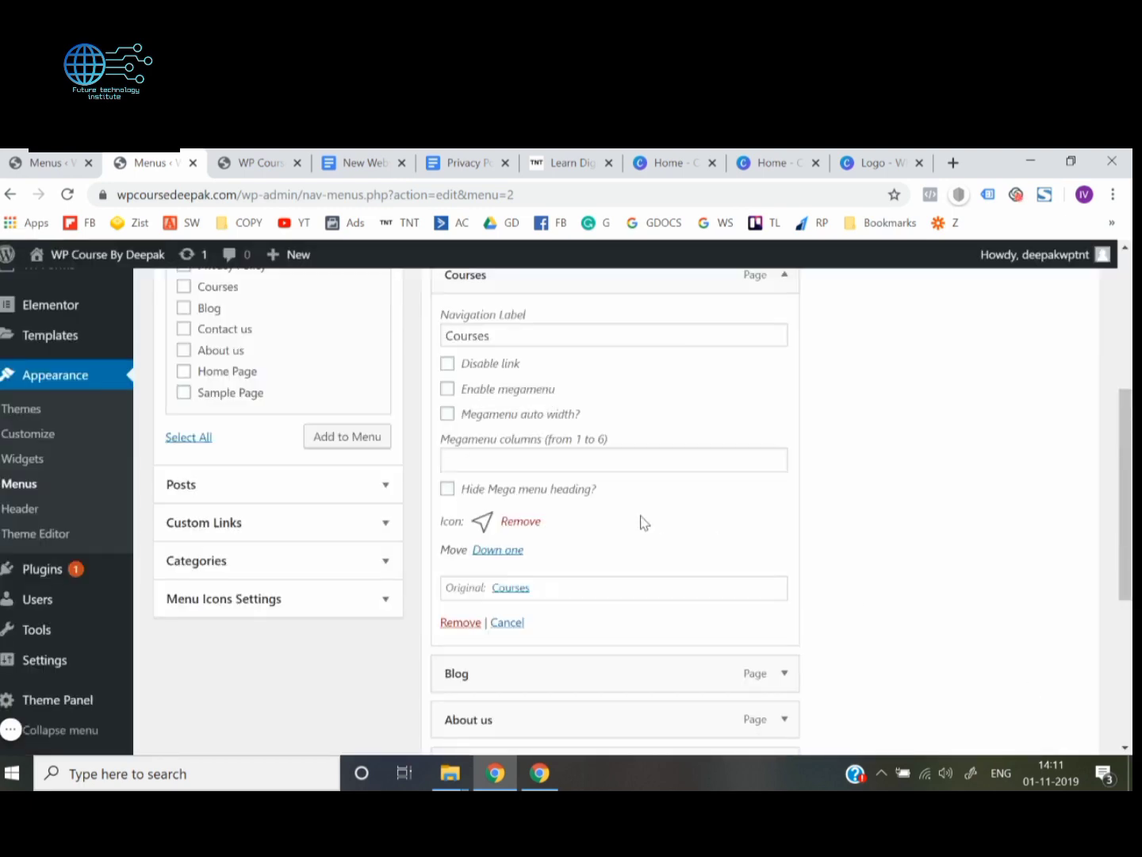
pyautogui.scroll(-4, 964, 540)
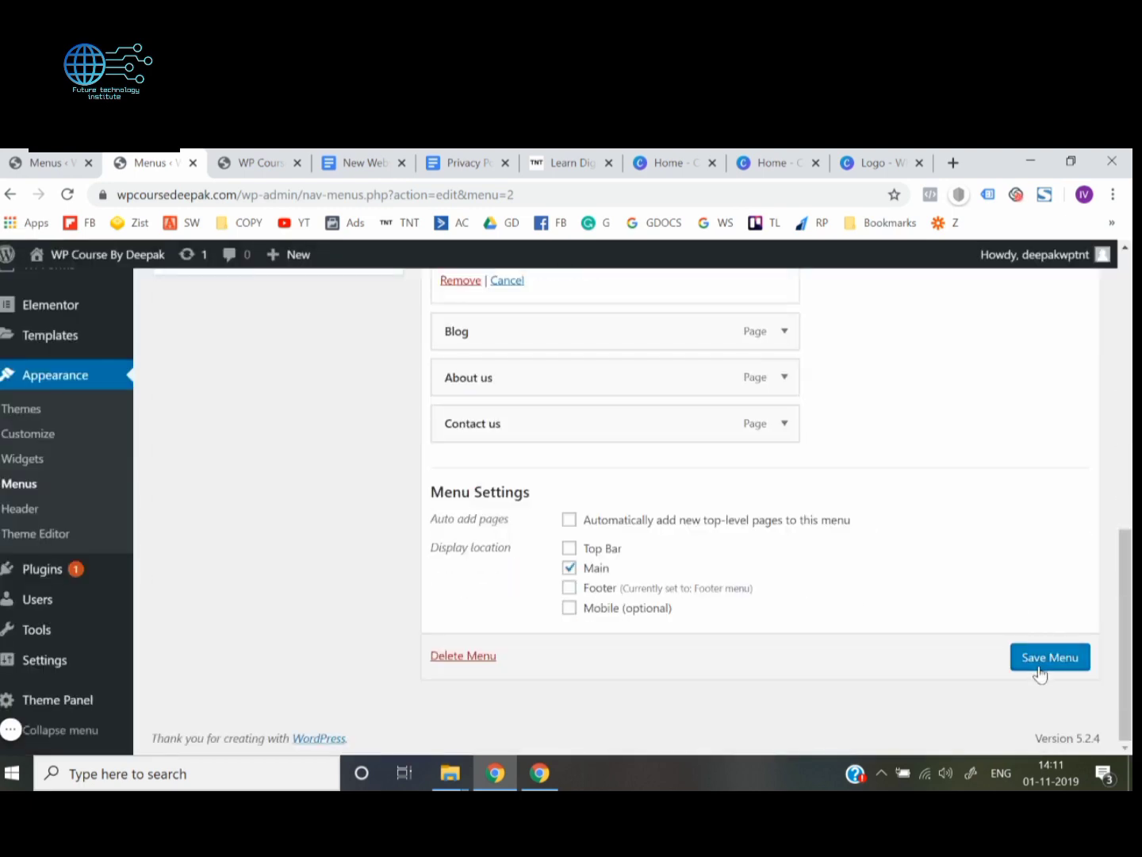
pyautogui.click(1040, 671)
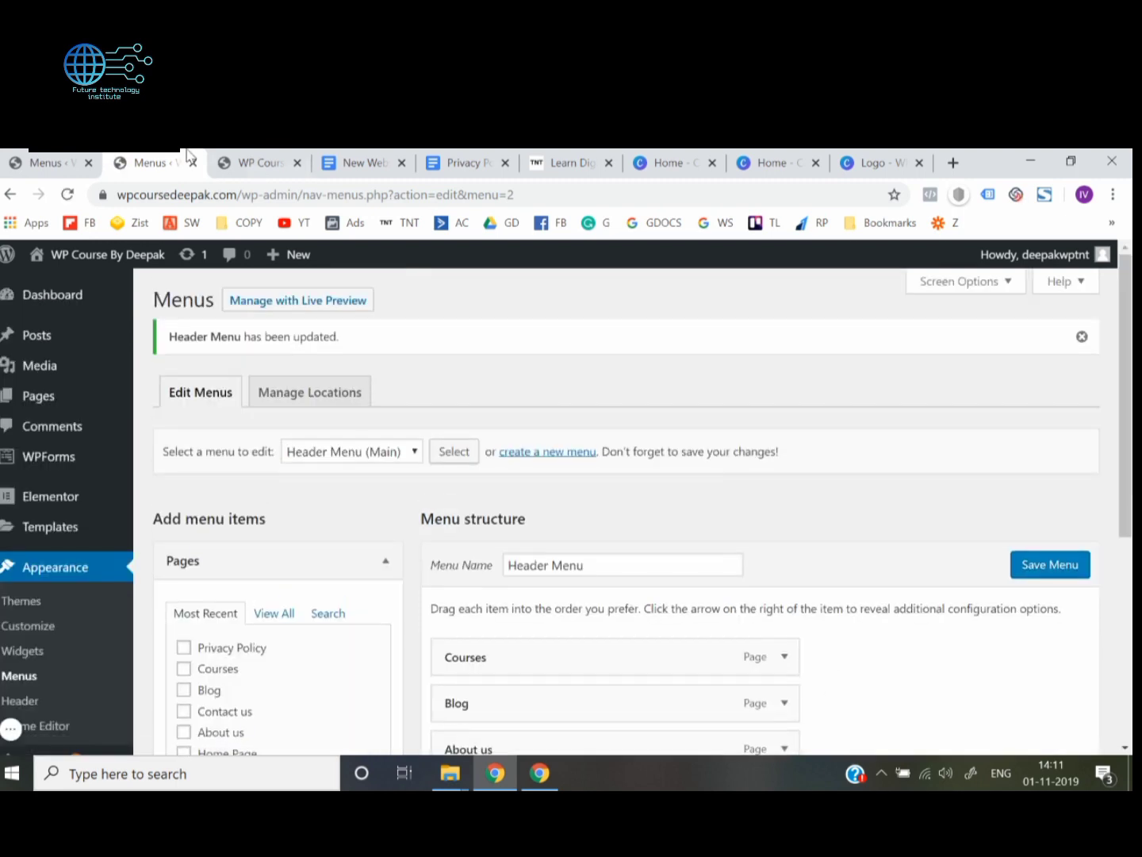
# Reload the live site's home page to check the Courses icon in the header menu
pyautogui.click(238, 162)
pyautogui.click(267, 196)
pyautogui.press('Return')
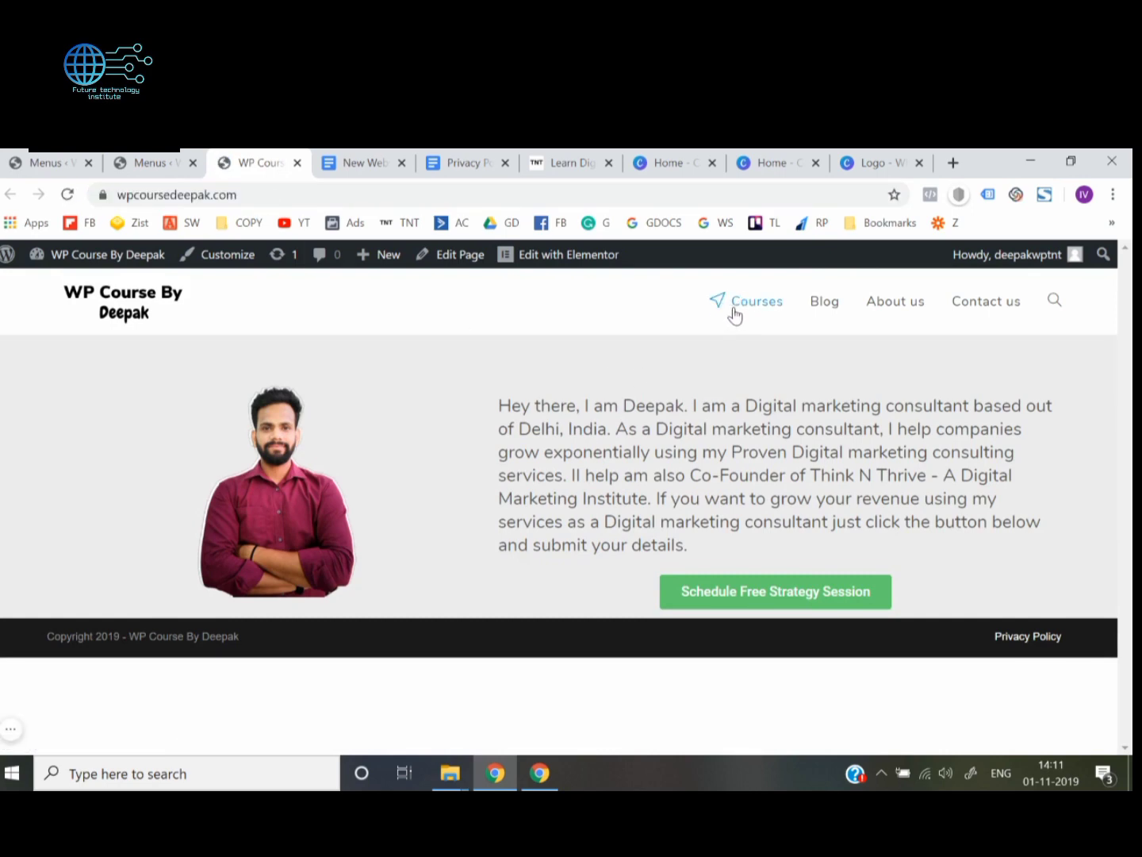
# Remove the icon from the Courses item in the Header Menu and save the menu
pyautogui.click(175, 156)
pyautogui.scroll(-5, 544, 517)
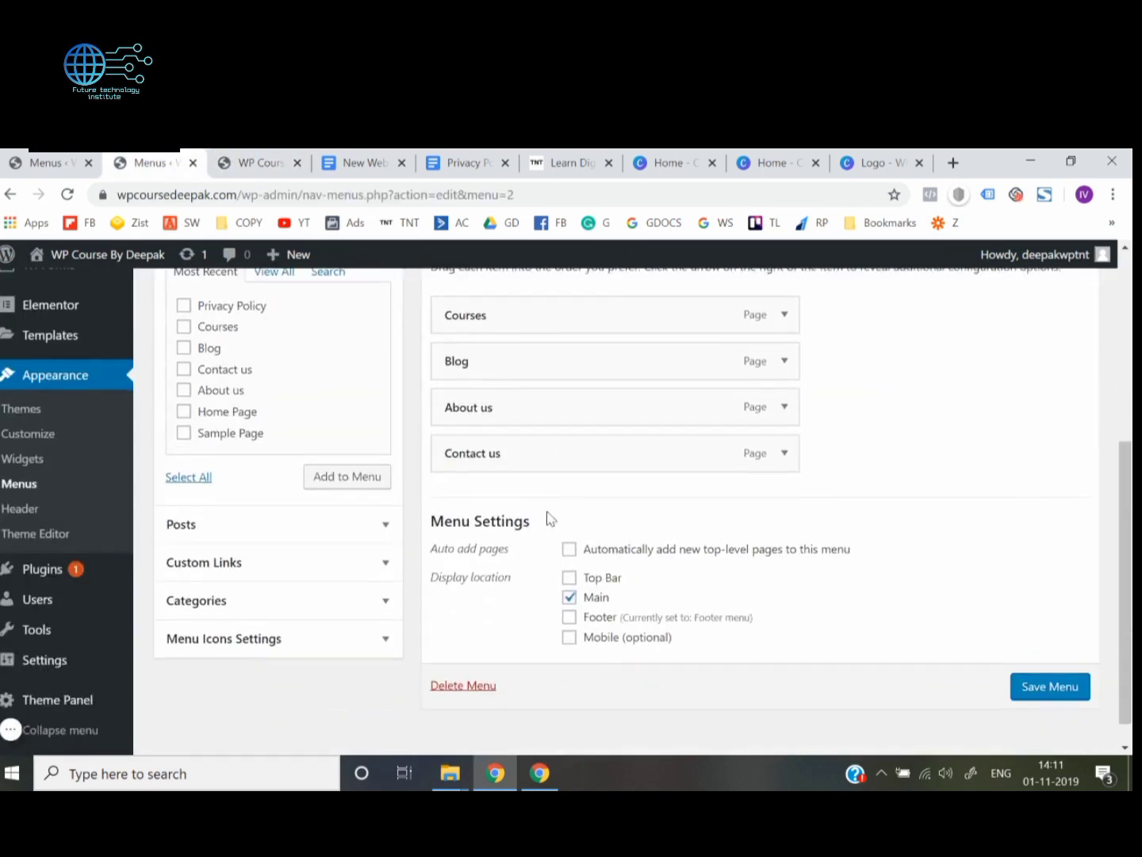
pyautogui.scroll(2, 545, 515)
pyautogui.click(789, 462)
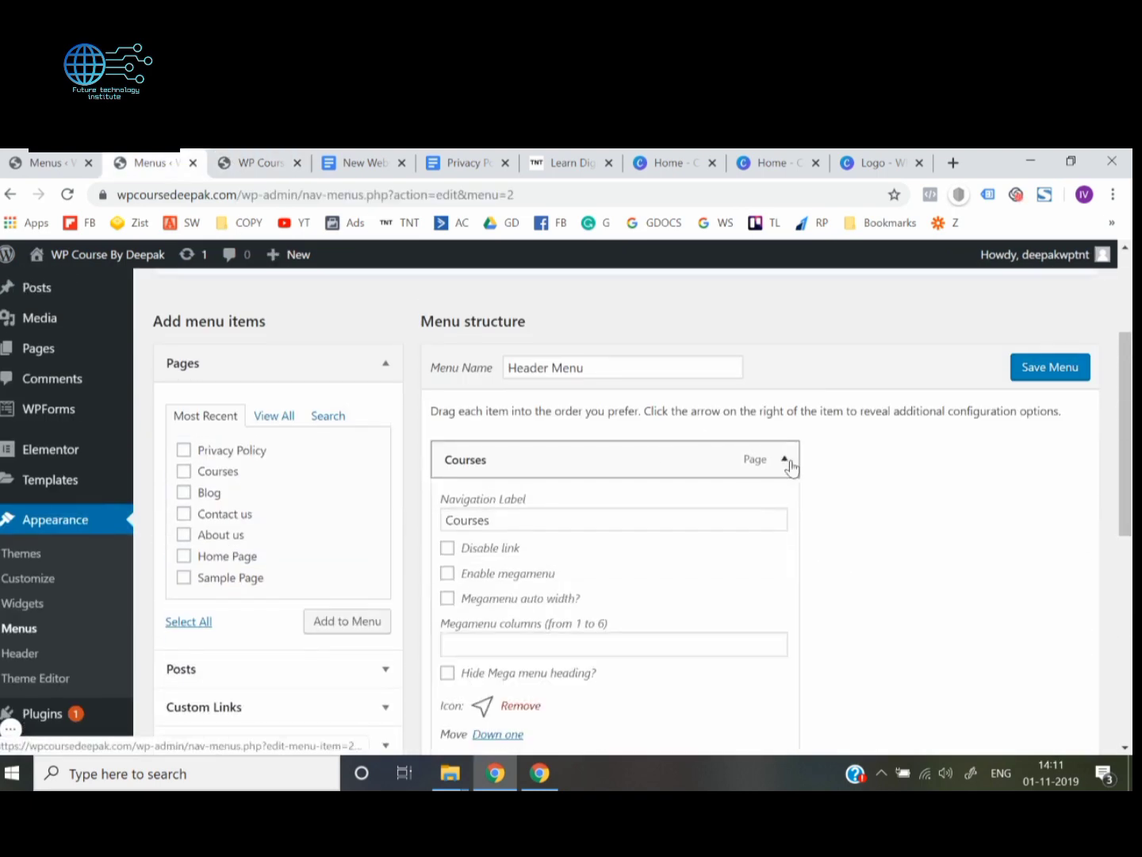
pyautogui.scroll(-3, 791, 466)
pyautogui.click(520, 505)
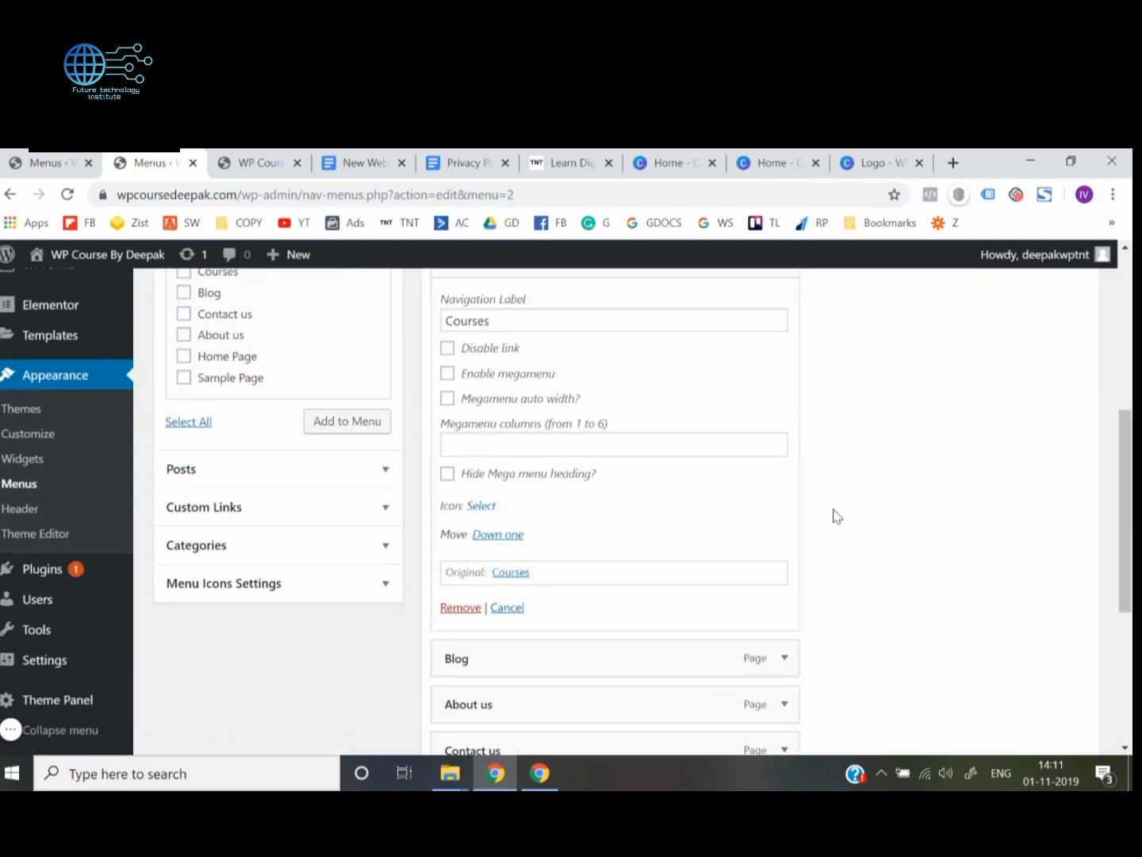
pyautogui.scroll(-4, 835, 516)
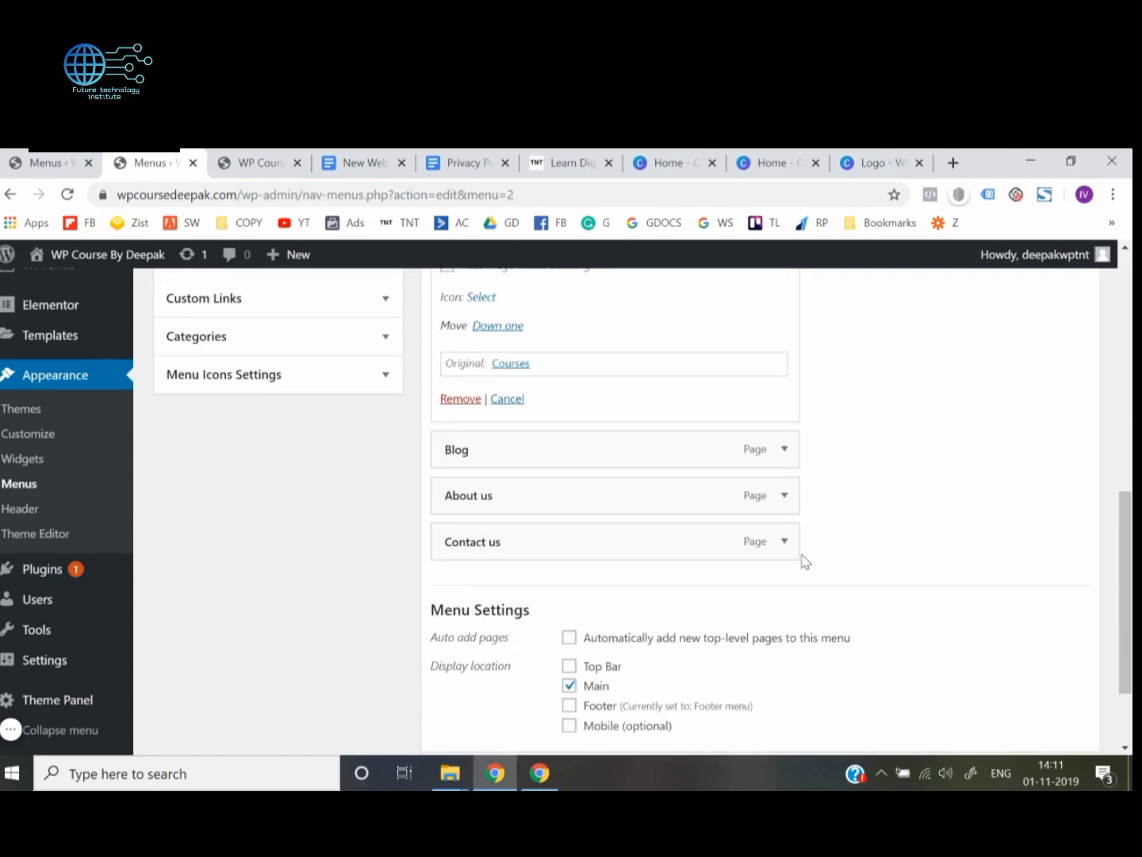
pyautogui.click(1053, 657)
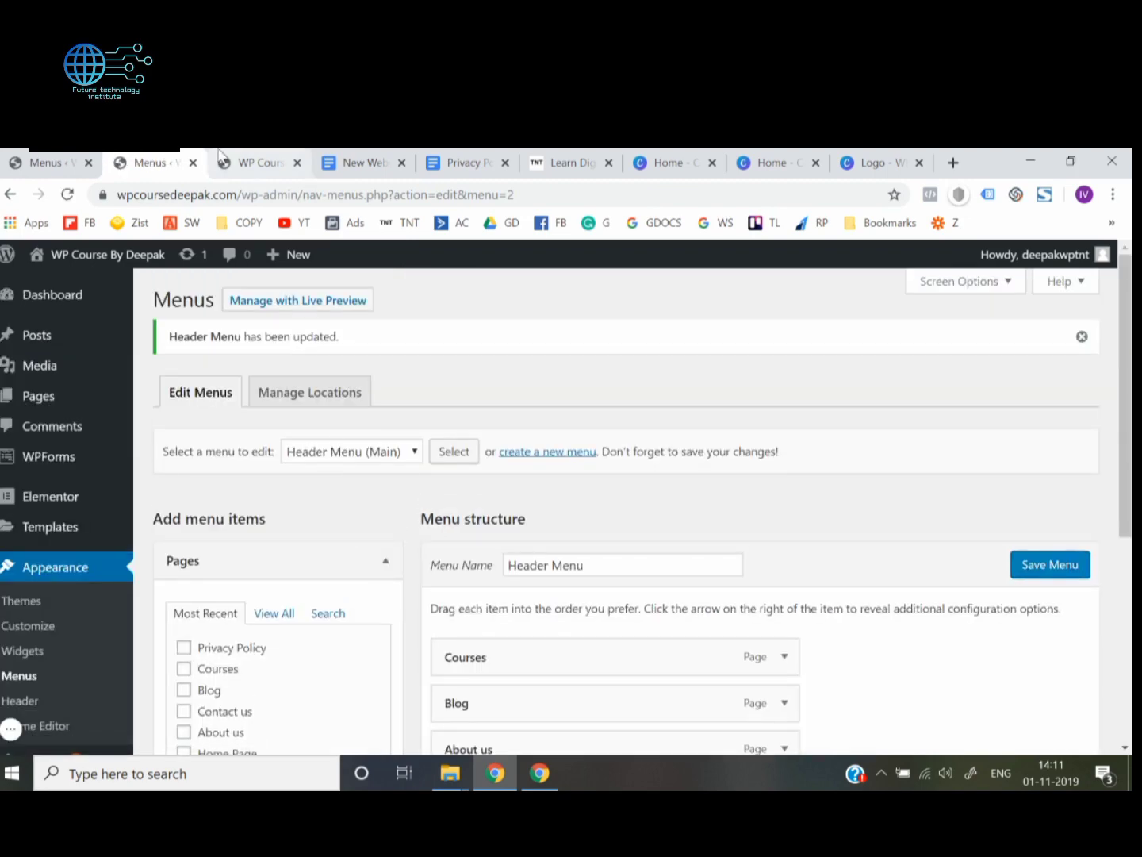
# Reload the live home page to check the header menu without the Courses icon
pyautogui.click(234, 162)
pyautogui.click(254, 190)
pyautogui.press('Return')
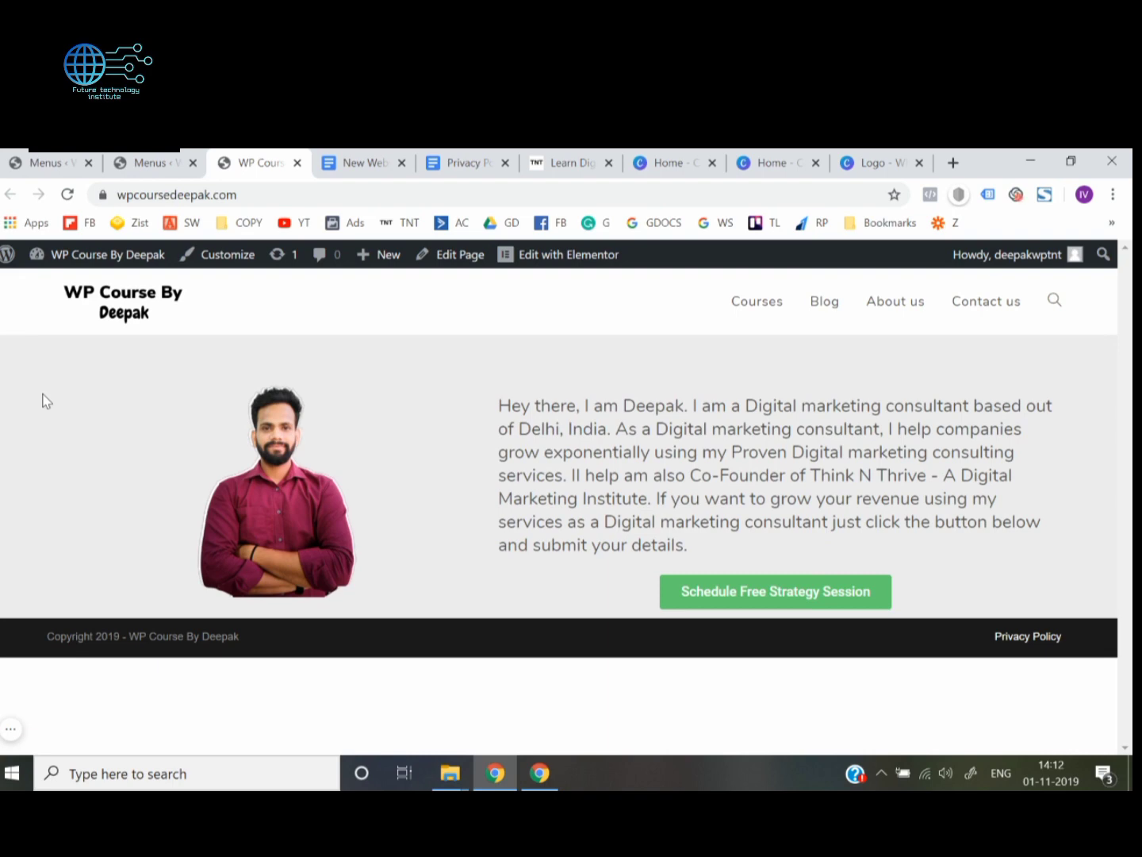
pyautogui.click(10, 728)
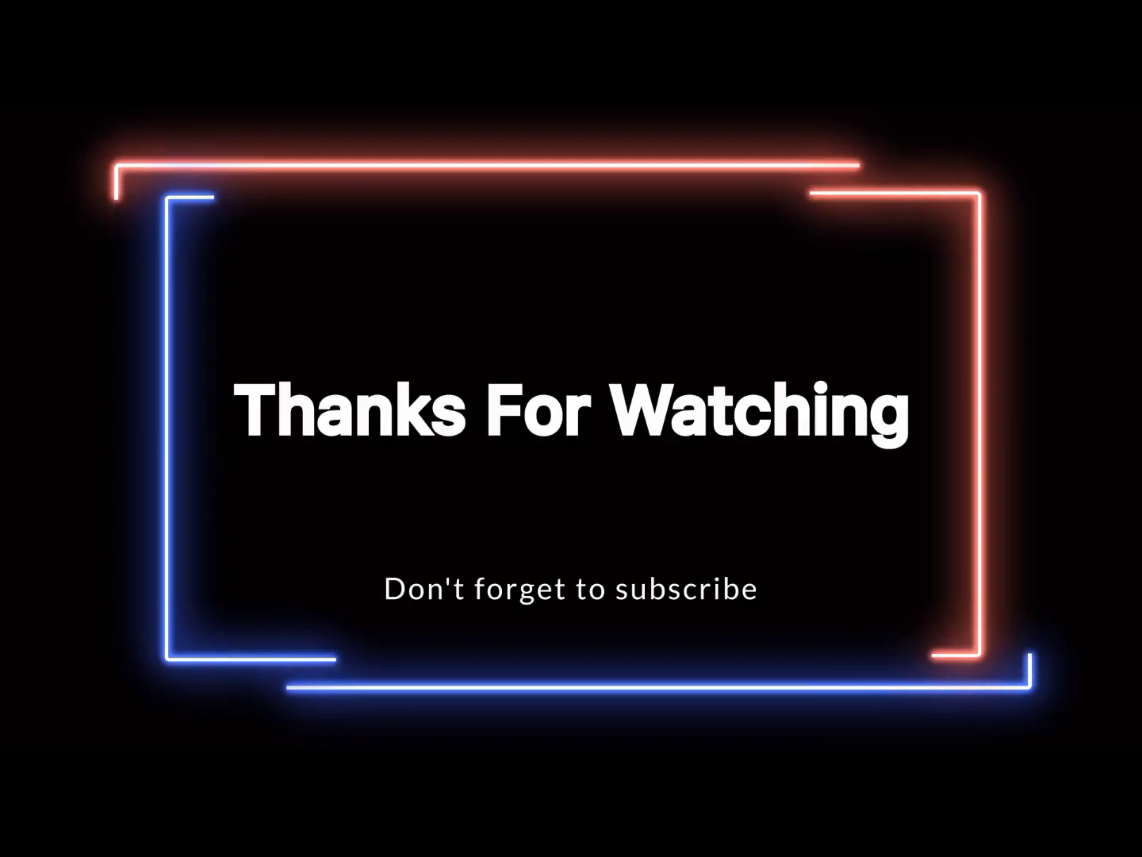